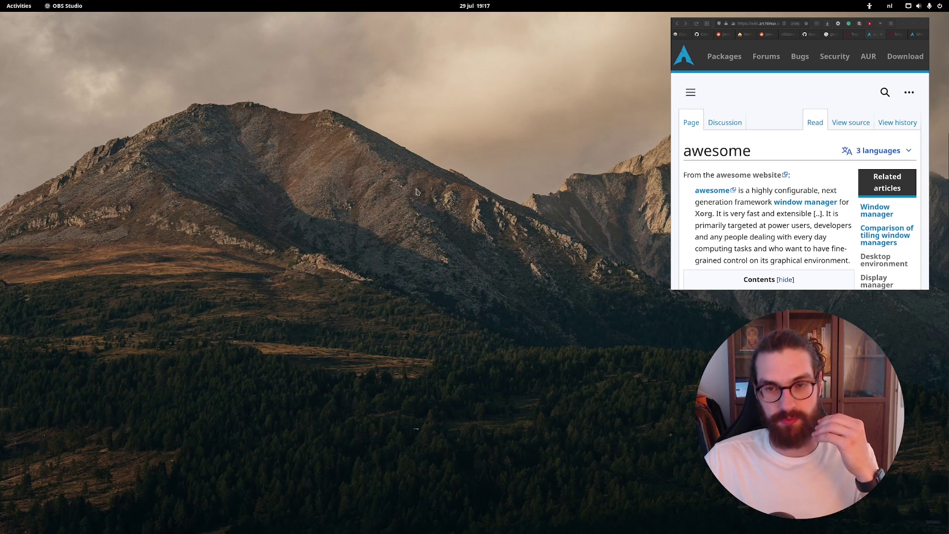
- Open a new Firefox window from the dock's Firefox launcher menu
key("super")
key("super")
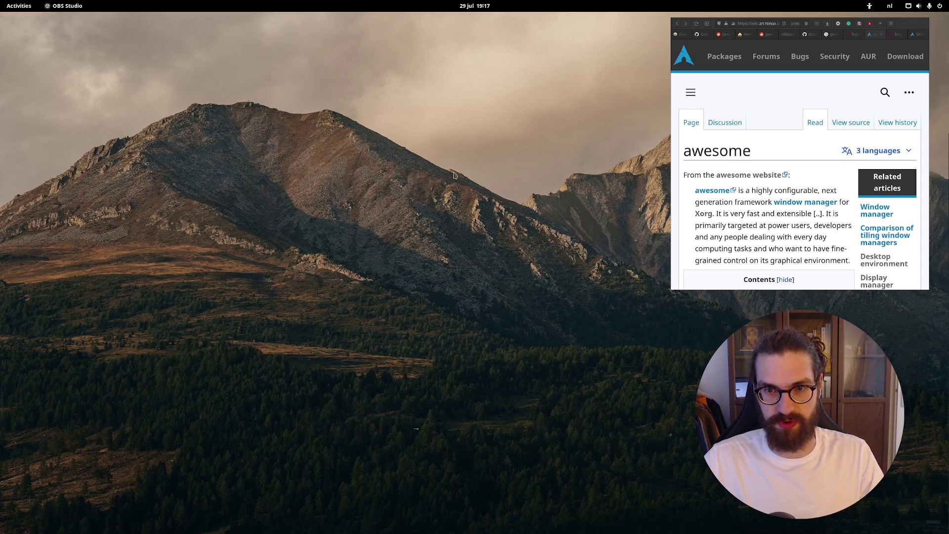
key("super")
key("super")
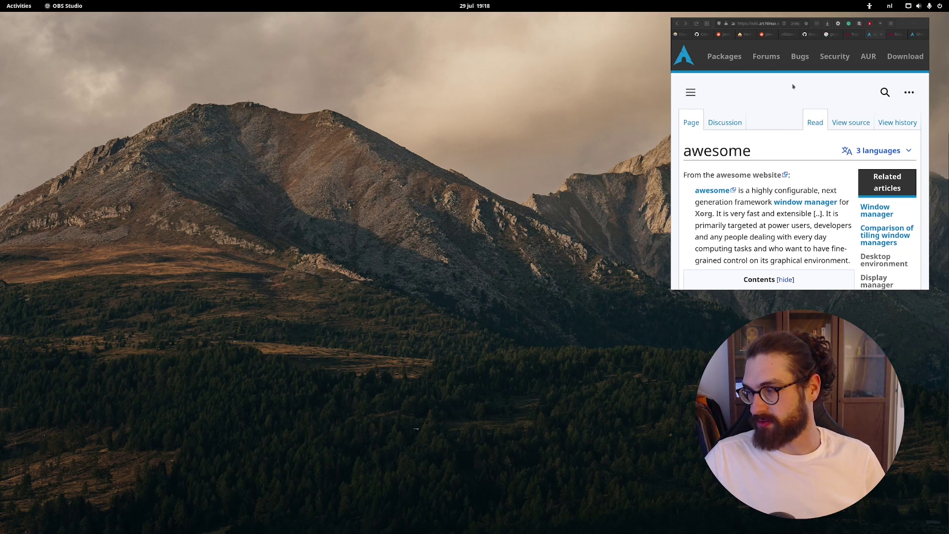
key("super")
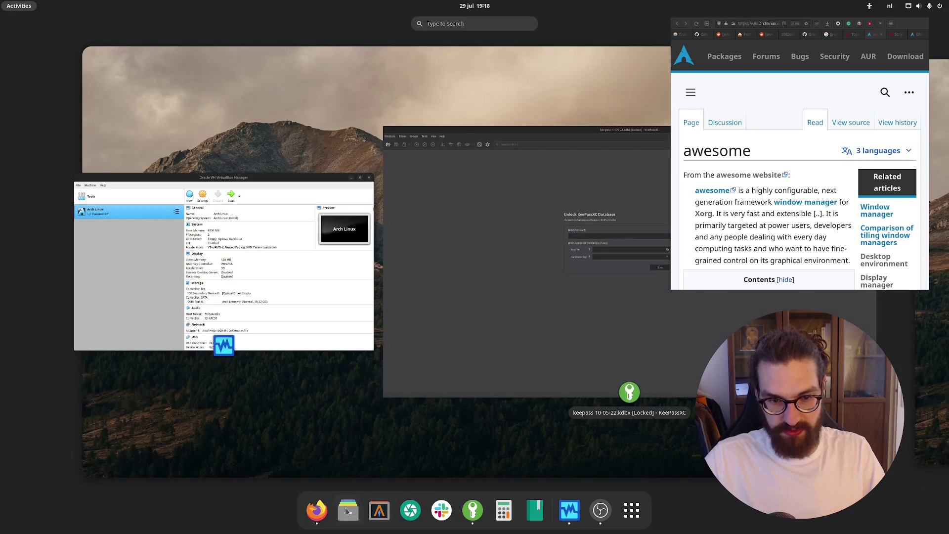
left_click(318, 507)
key("super")
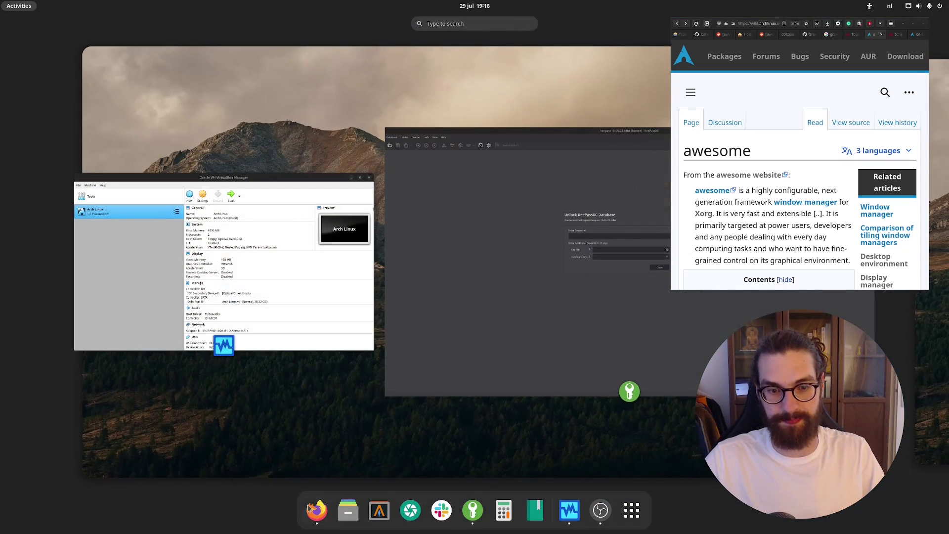
right_click(312, 508)
left_click(291, 407)
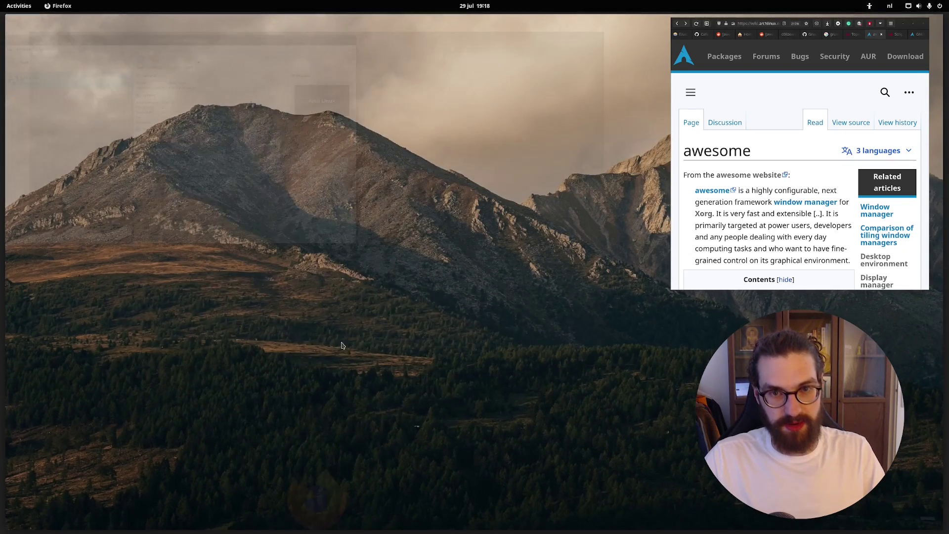
- Search 'forest awes' and switch to the open '[awesome] forest' tab
type("forew")
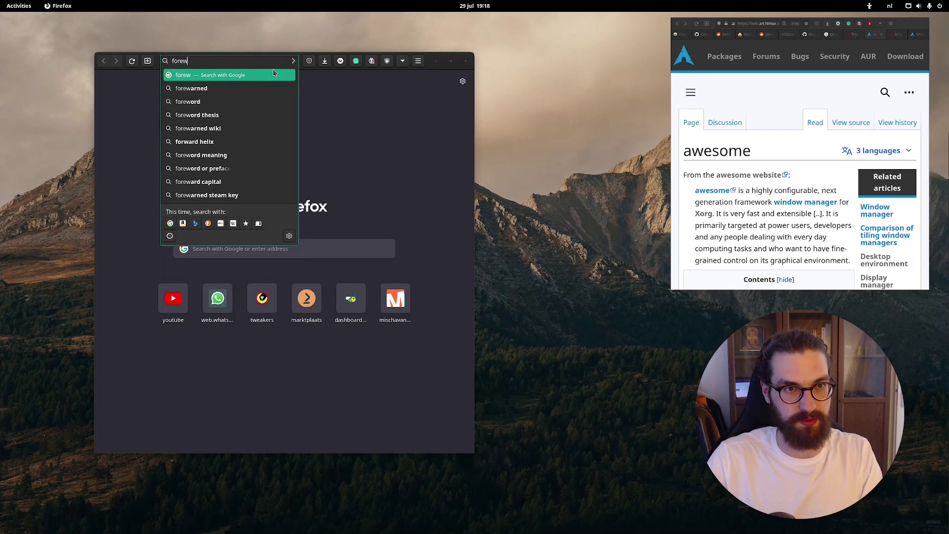
key("BackSpace")
type("st")
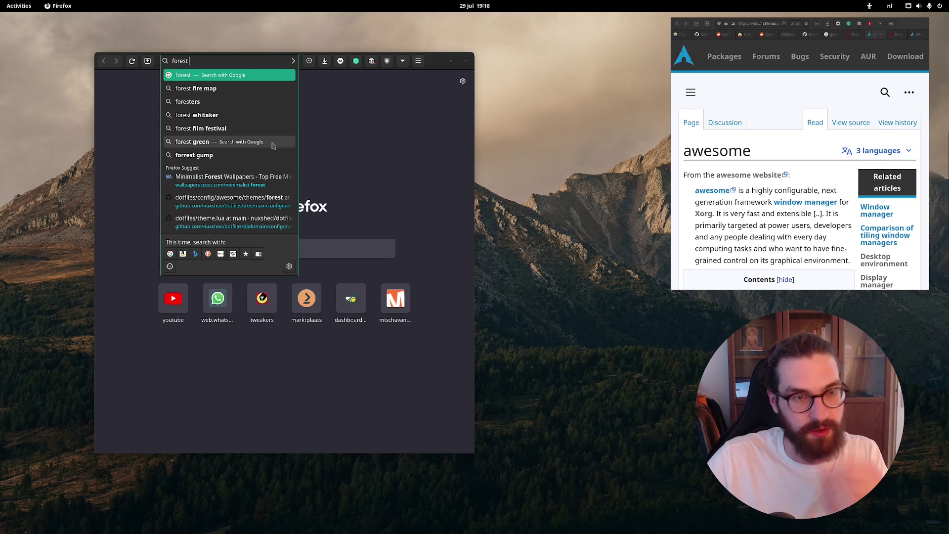
type(" aweso")
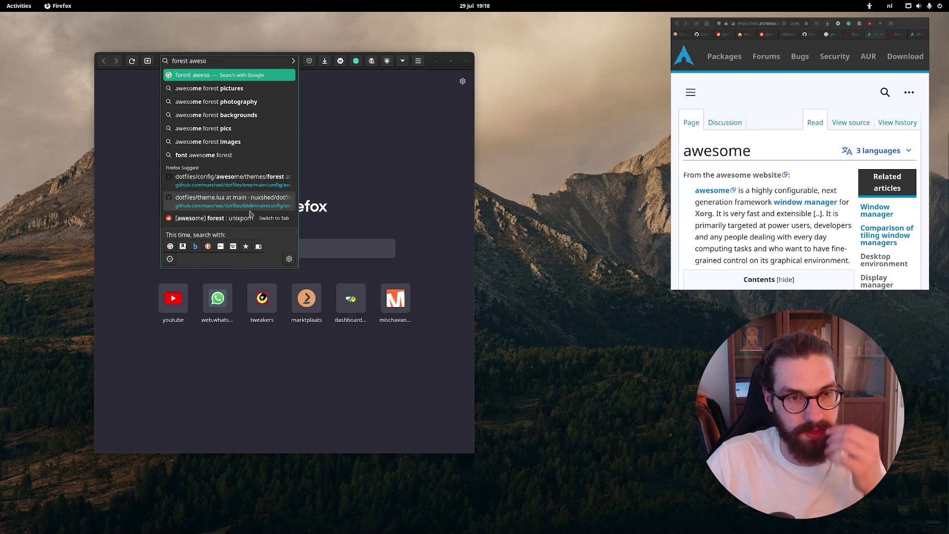
left_click(247, 218)
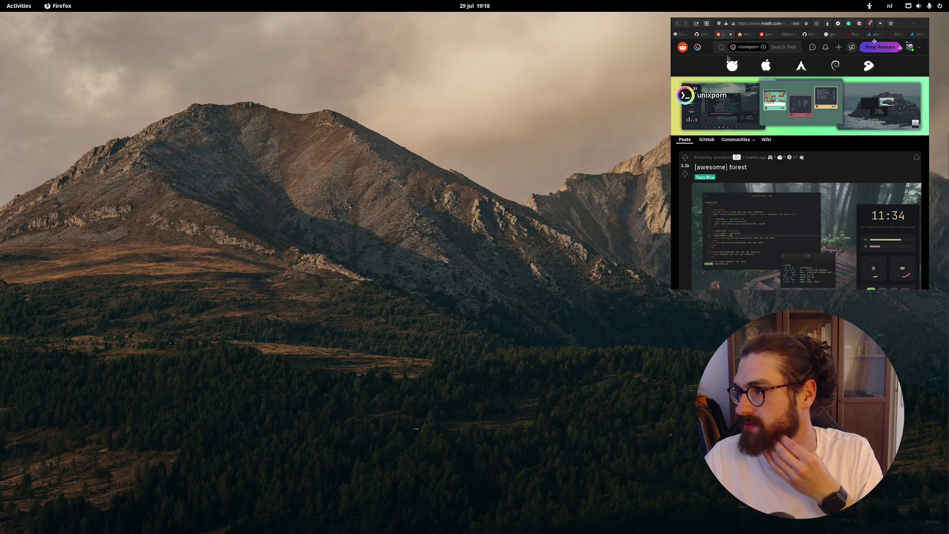
- Detach and maximize the reddit post, open its screenshot zoomed in, and show the GNOME tab in the small window
left_click_drag(716, 34, 237, 200)
double_click(576, 147)
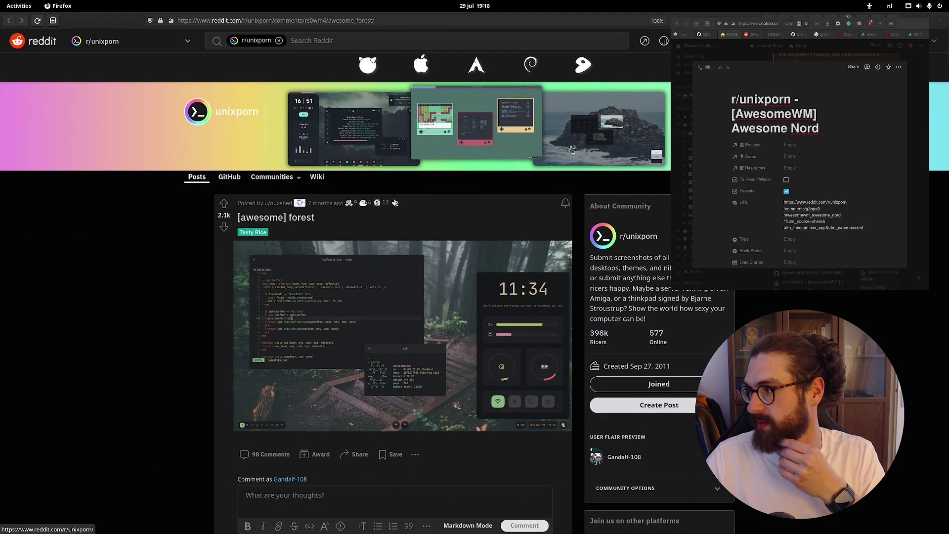
left_click(305, 280)
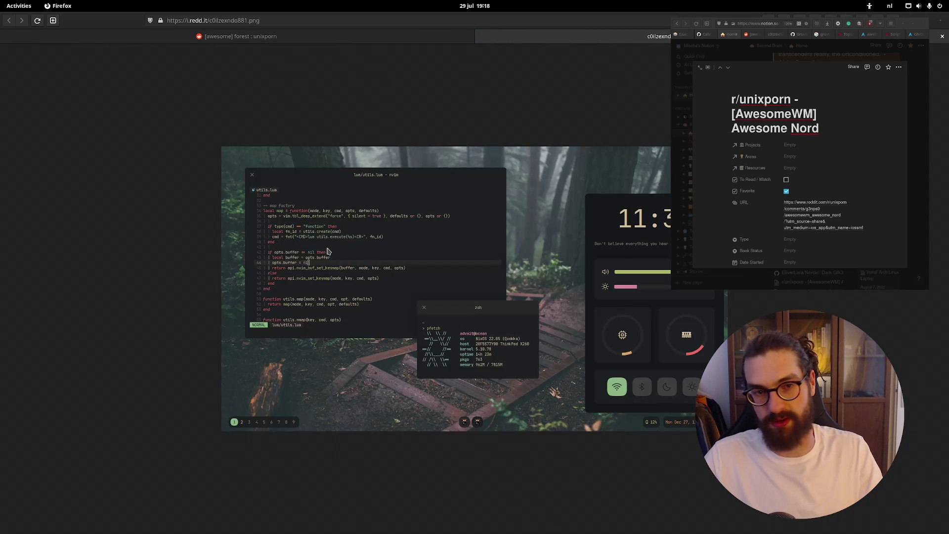
scroll(329, 252, "up", 5, "ctrl")
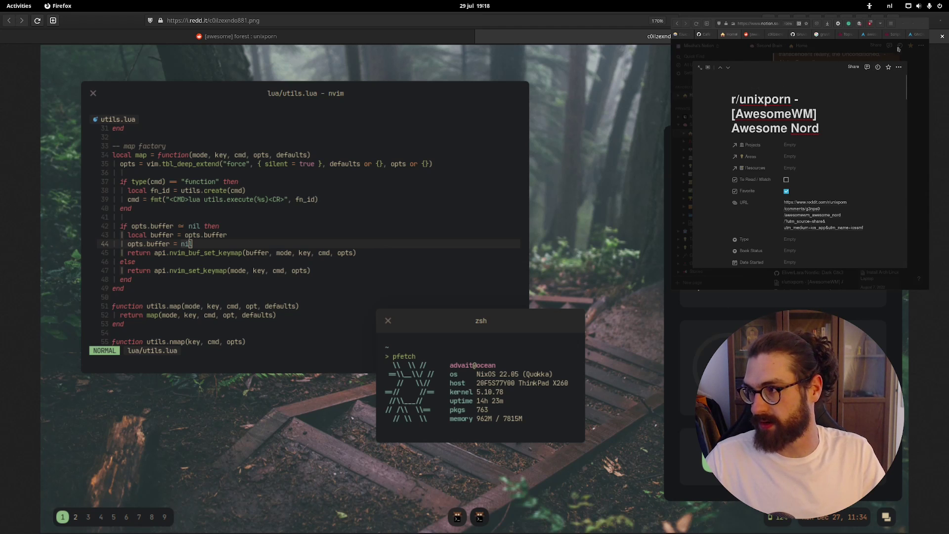
left_click(915, 34)
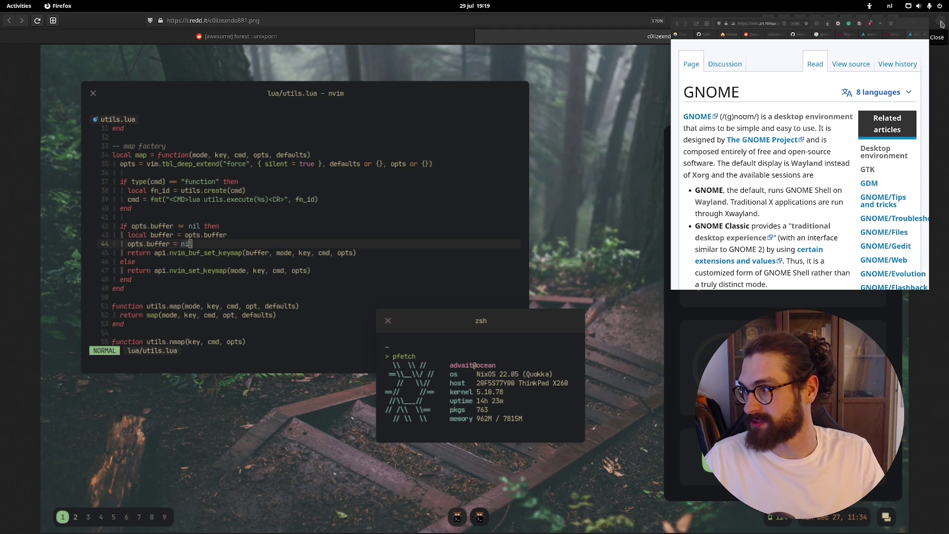
- Close the reddit image window and switch to the awesome wiki article
left_click(942, 36)
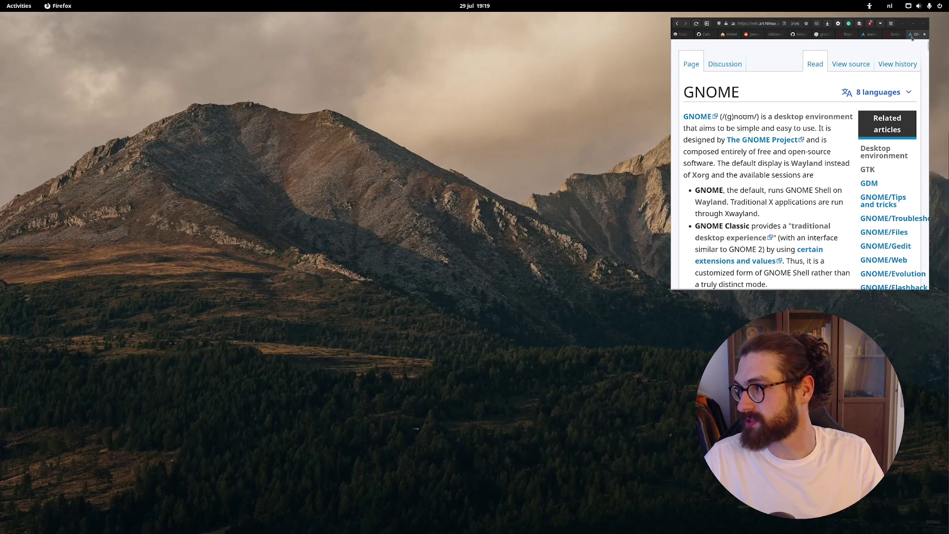
scroll(911, 41, "right", 2)
scroll(912, 41, "left", 2)
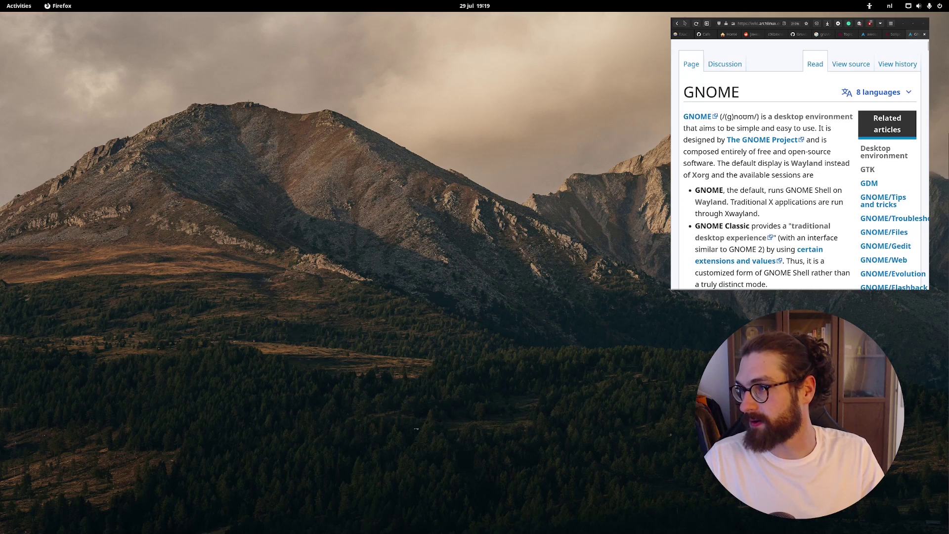
left_click(869, 35)
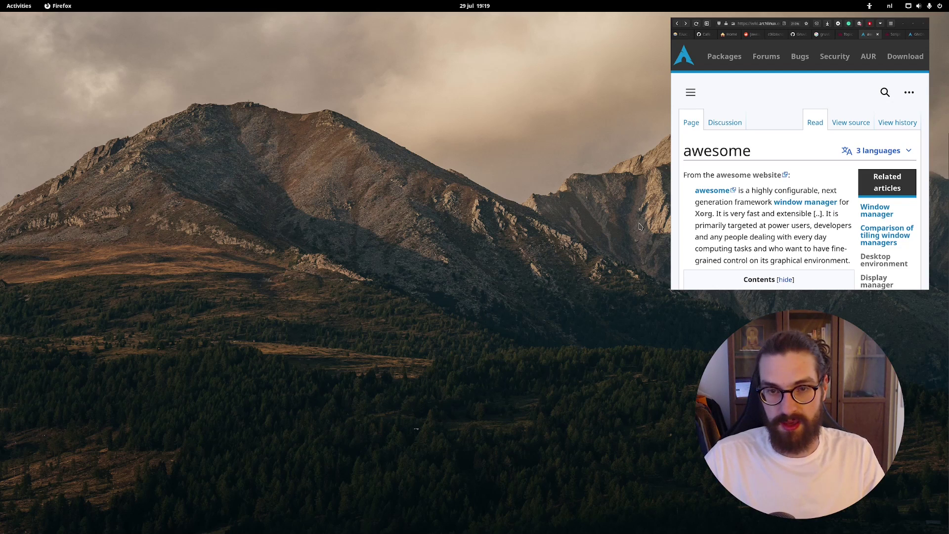
- Start the Arch Linux VM from VirtualBox Manager and boot its default GRUB entry
key("super")
left_click(284, 247)
left_click(309, 107)
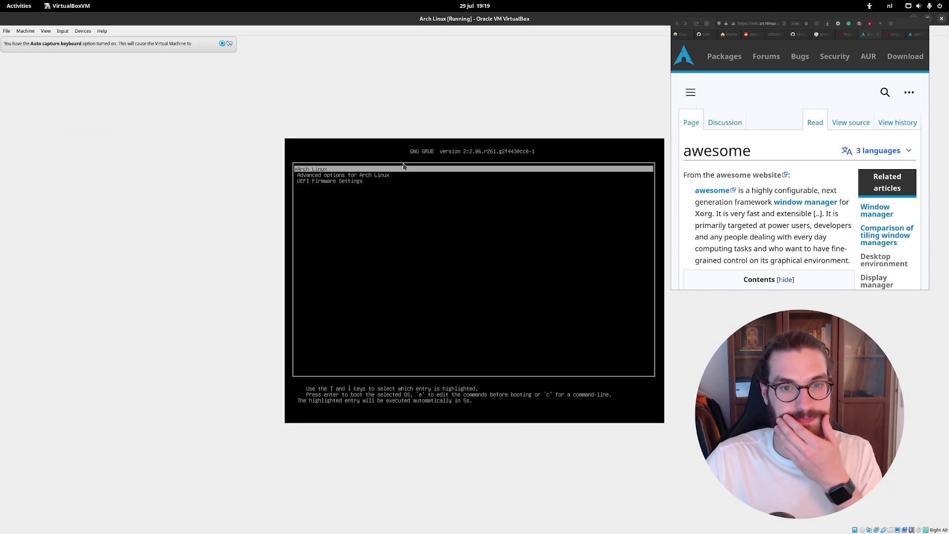
key("Return")
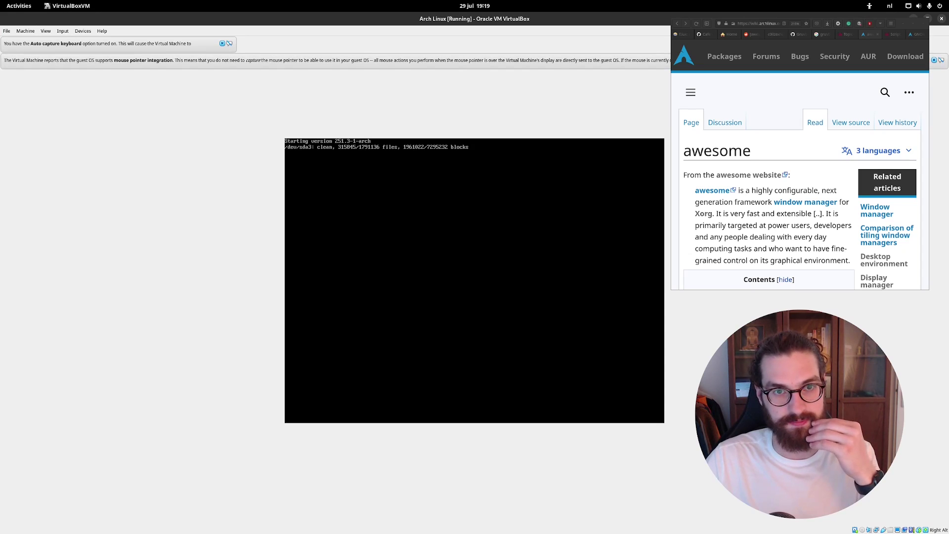
left_click(934, 60)
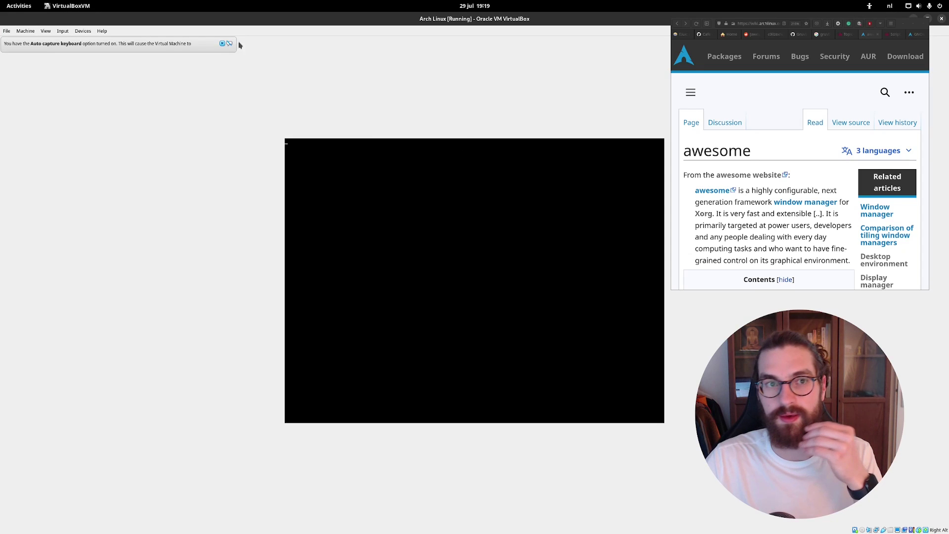
left_click(222, 44)
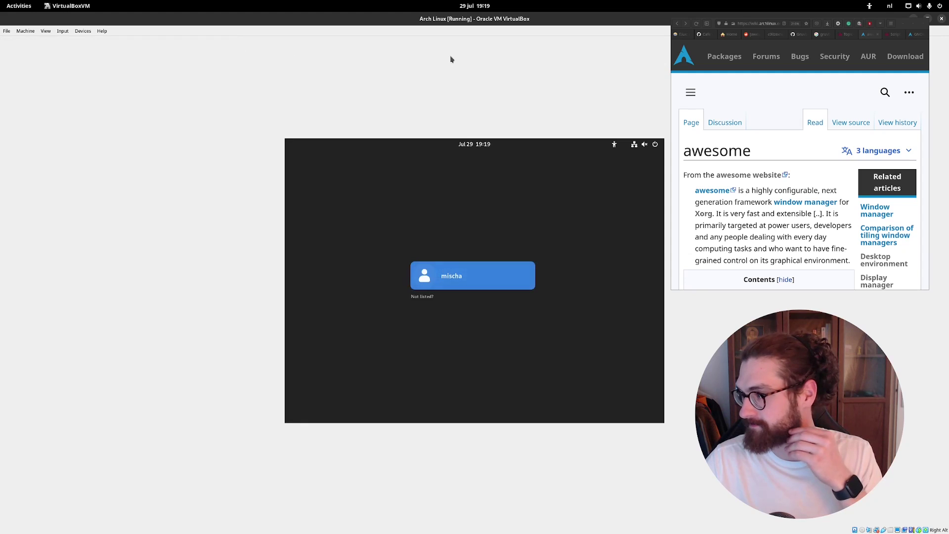
- Log into the GNOME session at the GDM screen with the account password
left_click(486, 263)
type("****")
key("Return")
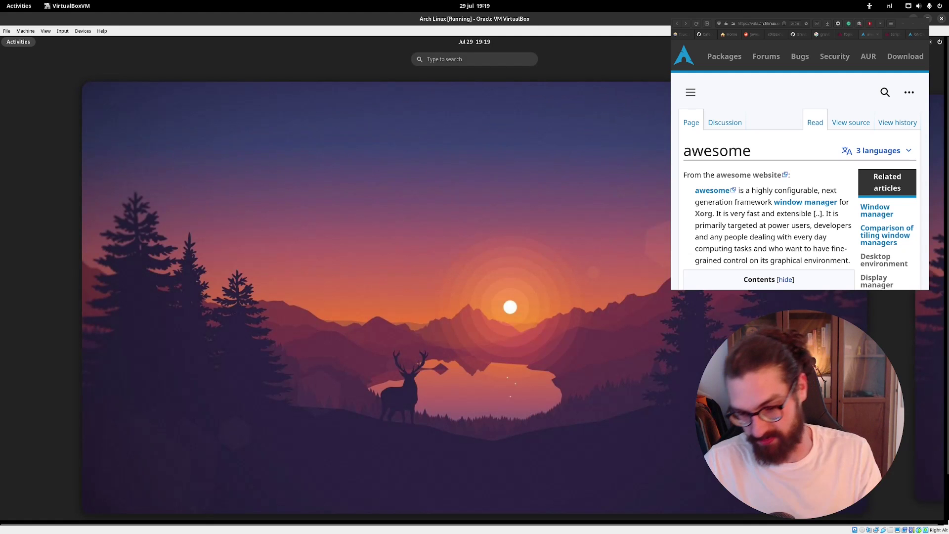
- Put the VM in full-screen and launch Firefox tiled to the right half
key("Alt_R+f")
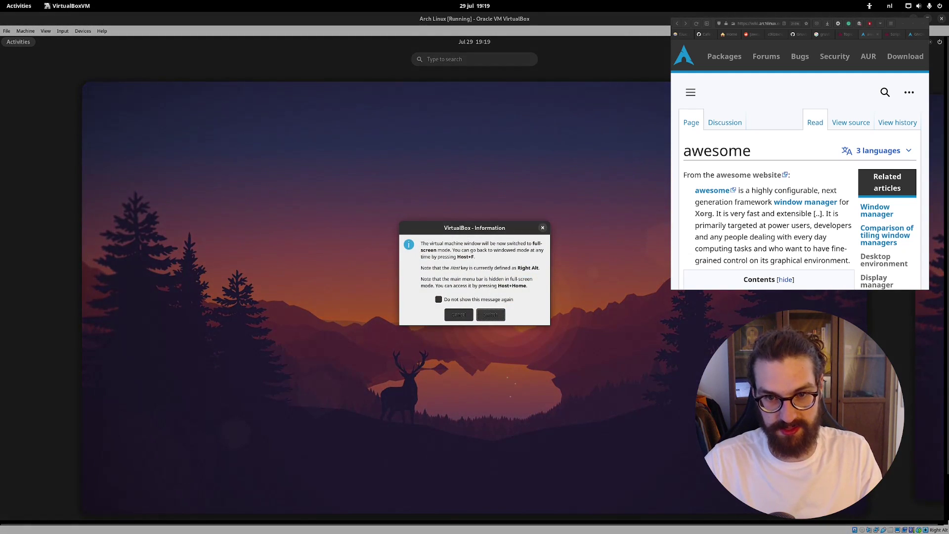
key("Return")
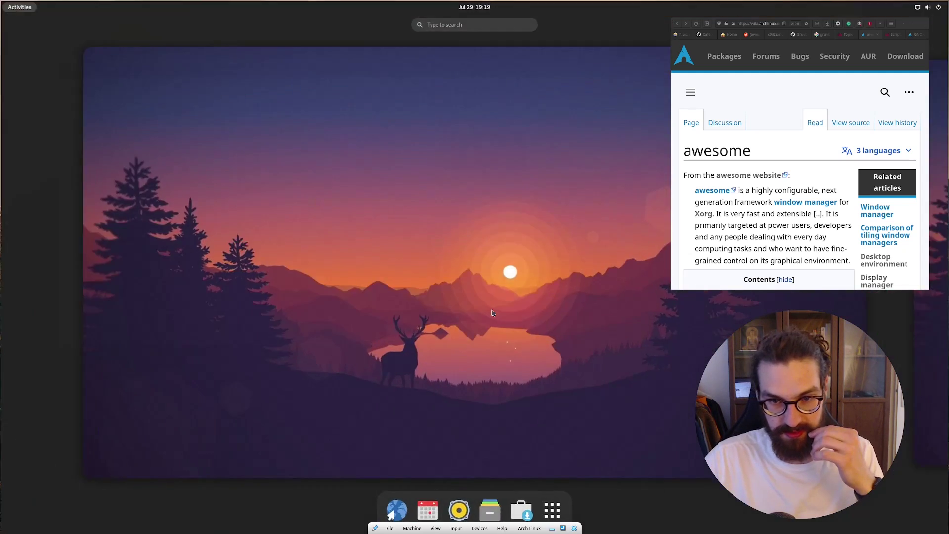
left_click(545, 260)
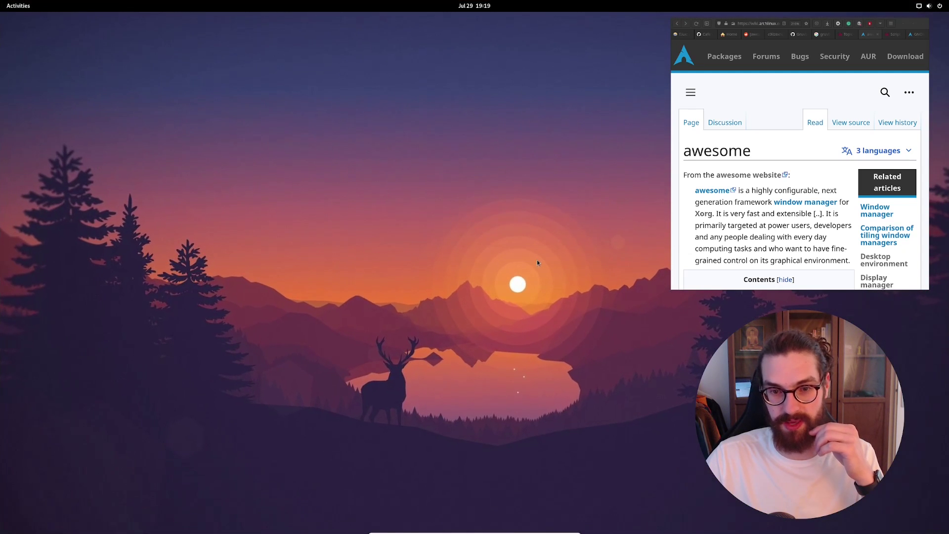
key("super")
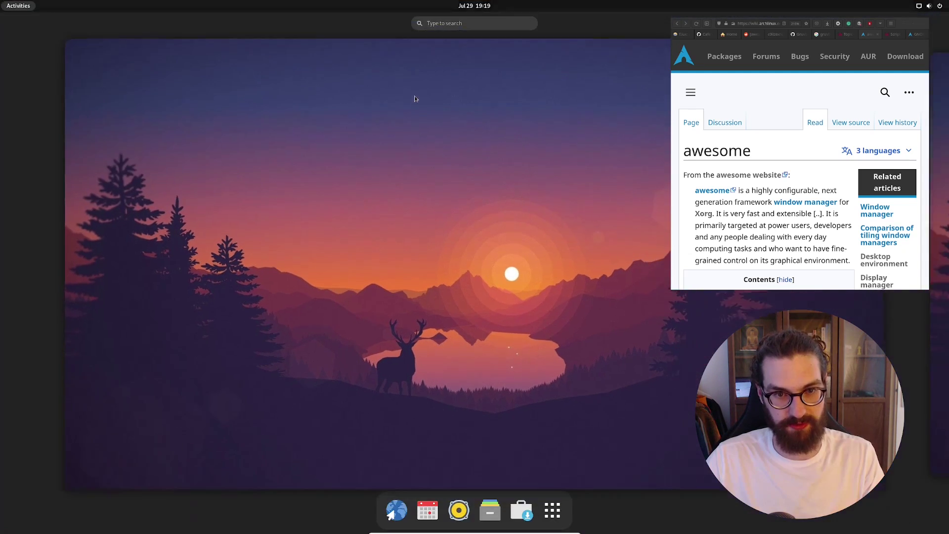
type("fire")
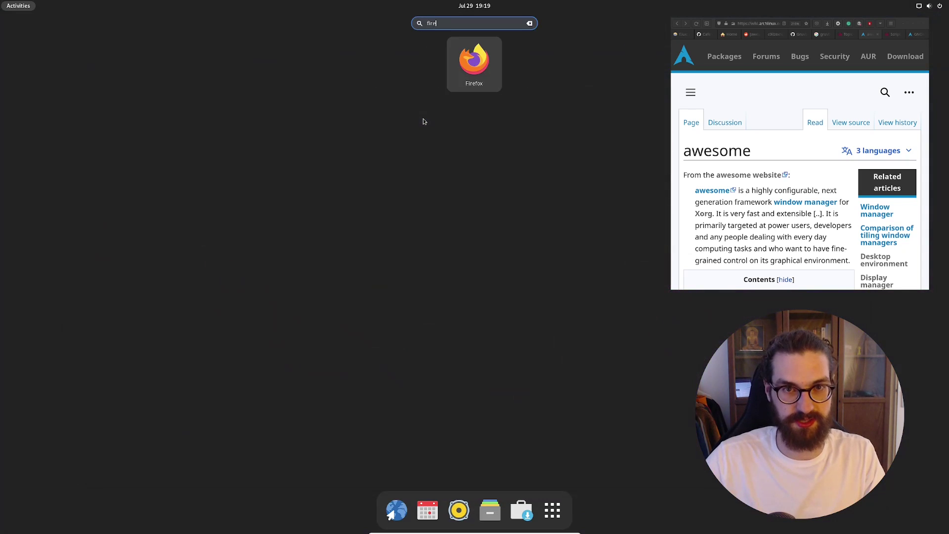
left_click(464, 70)
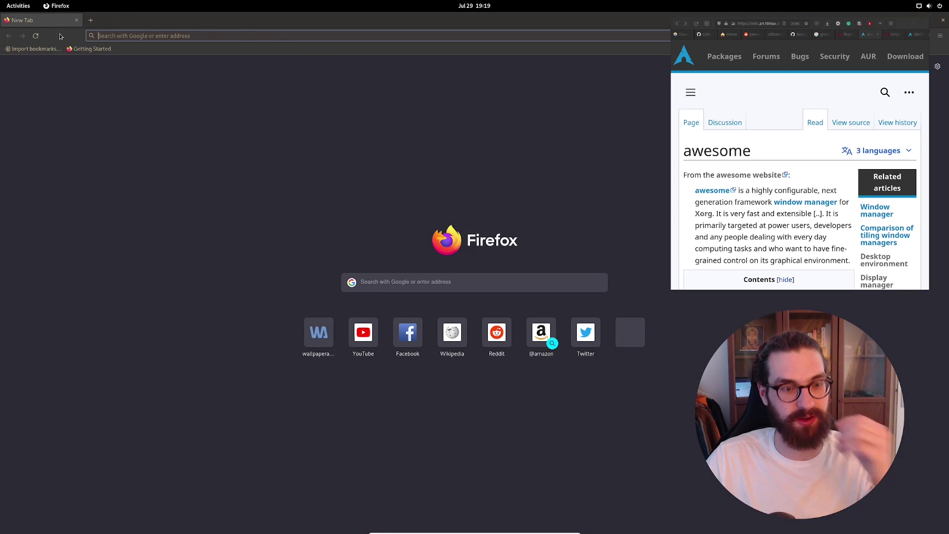
key("super+Right")
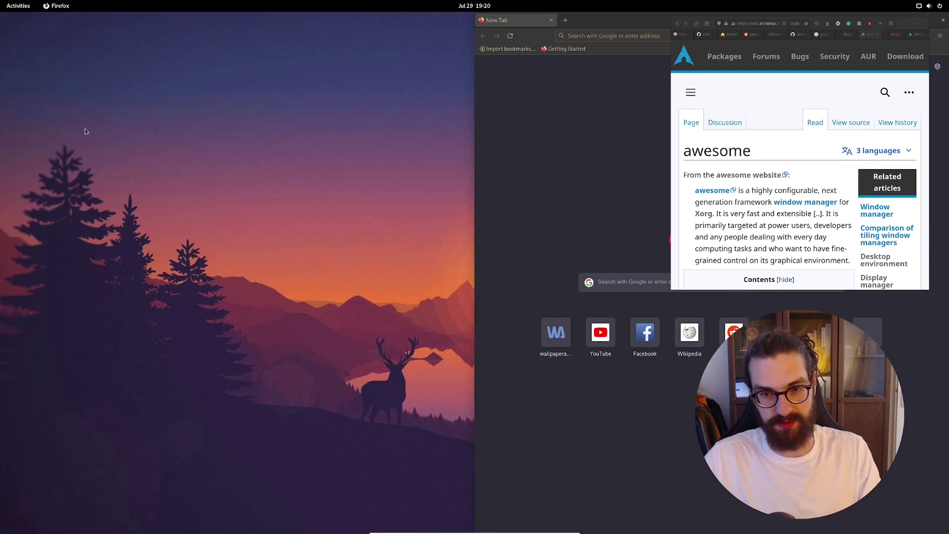
- Launch Terminal and tile it to the left half of the screen
key("super")
type("ter")
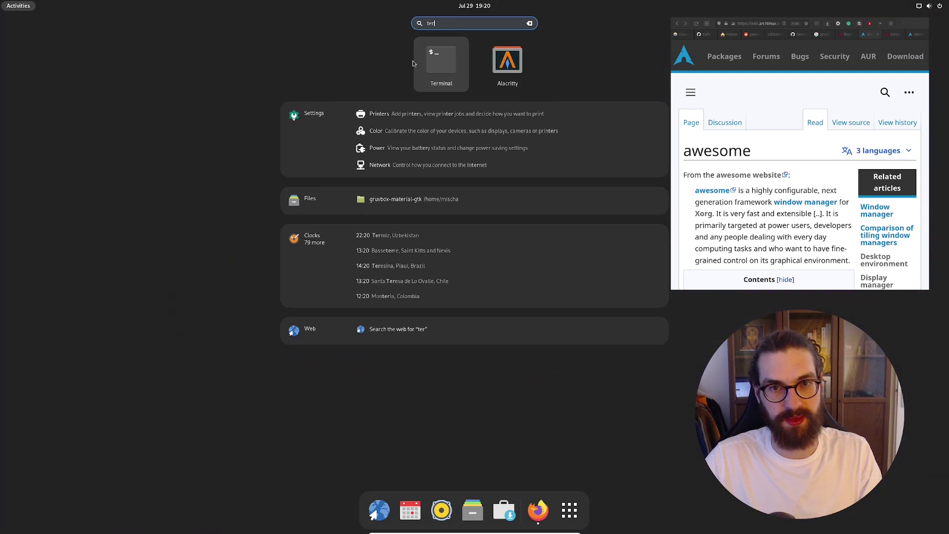
key("Return")
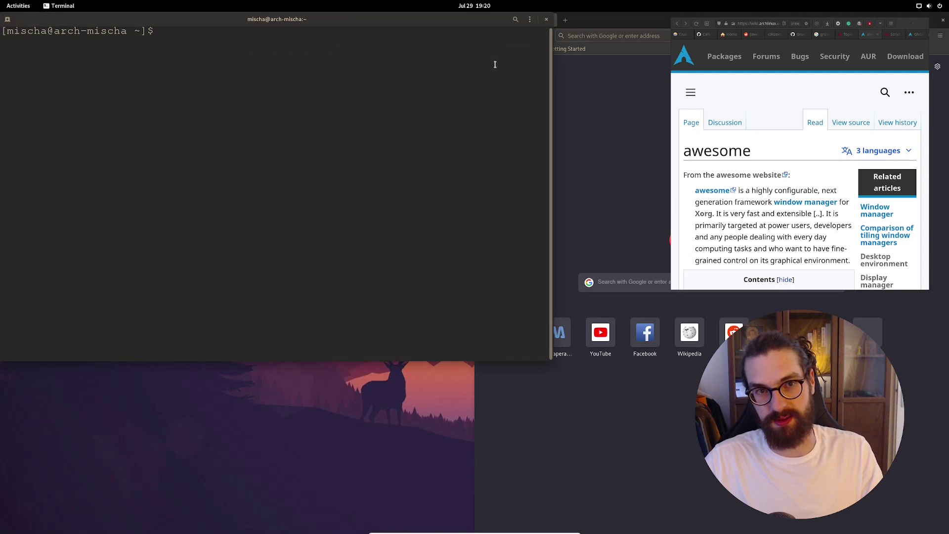
key("super+Left")
key("super+Right")
key("super+Left")
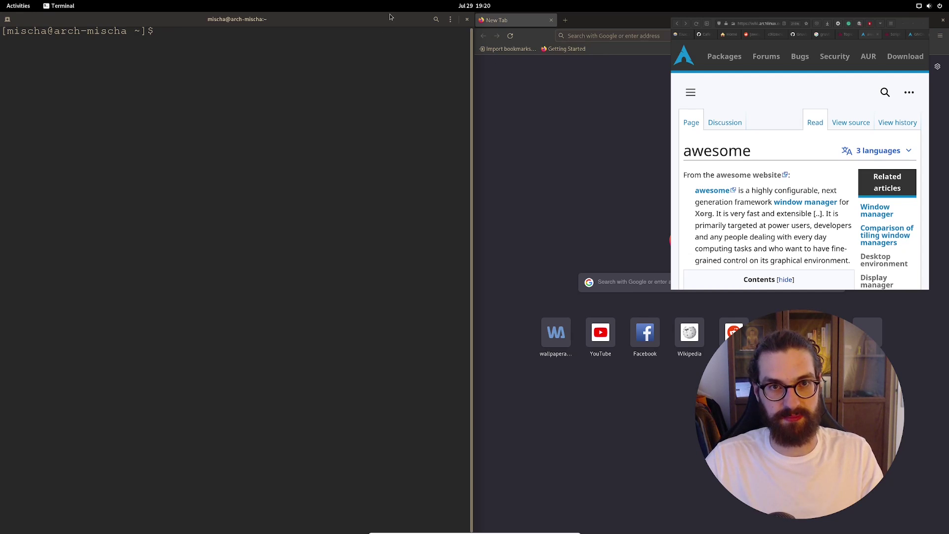
left_click_drag(389, 58, 452, 266)
key("super+Up")
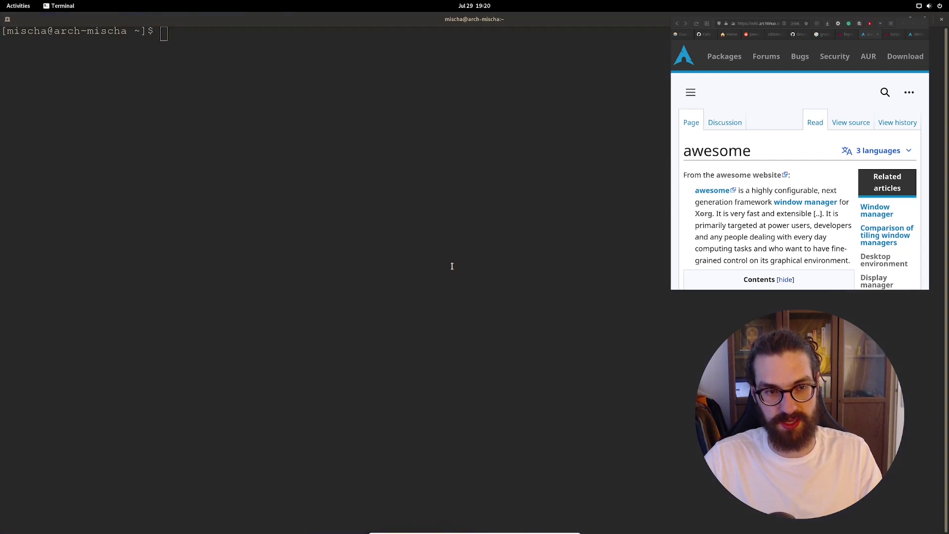
key("super+Left")
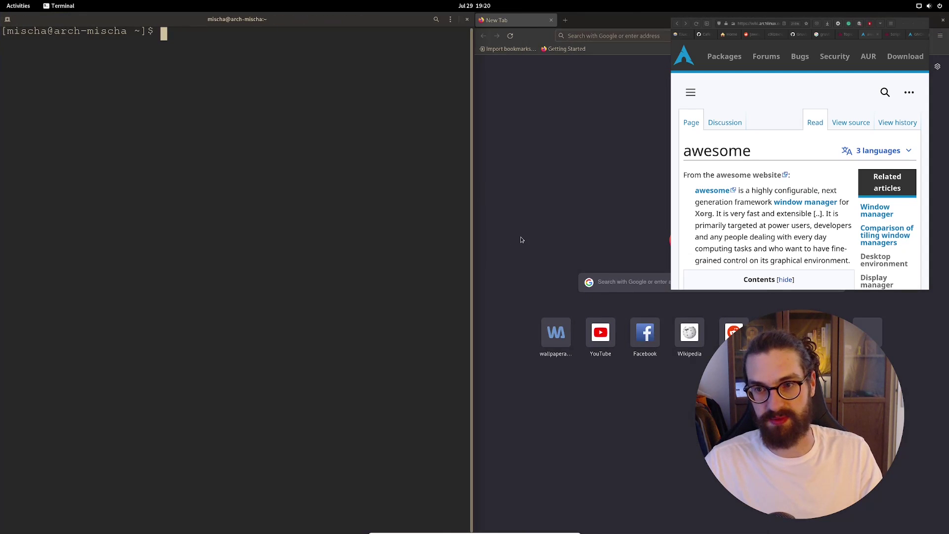
- Close the Firefox window on the right
left_click(600, 177)
key("Down")
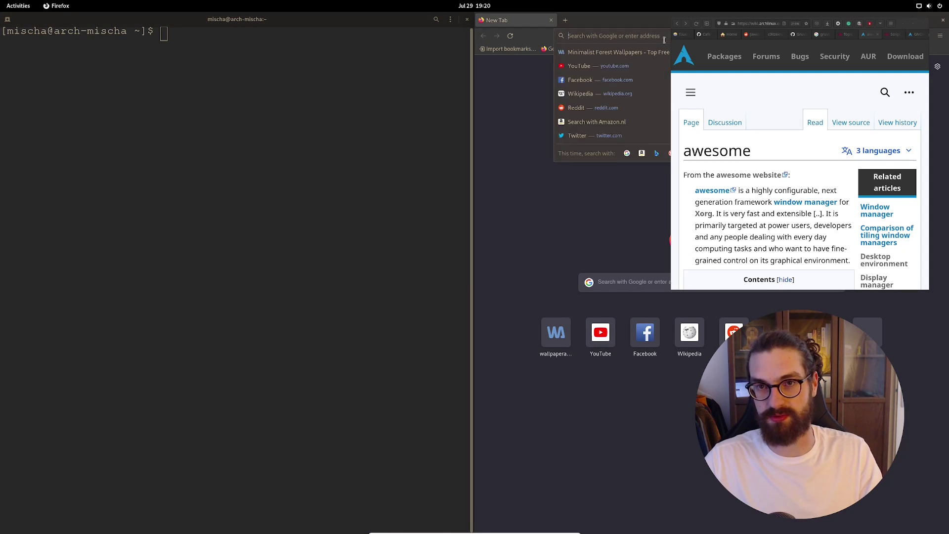
left_click(517, 193)
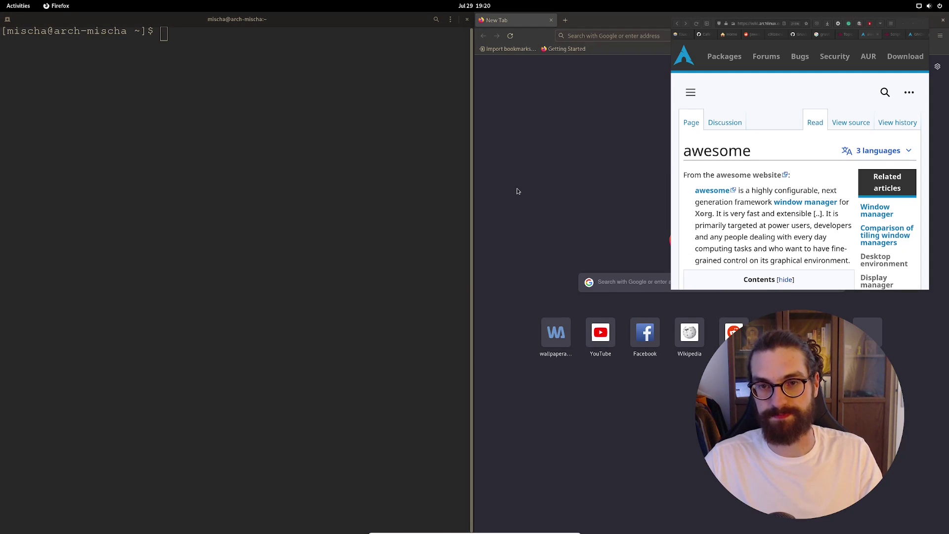
left_click(944, 22)
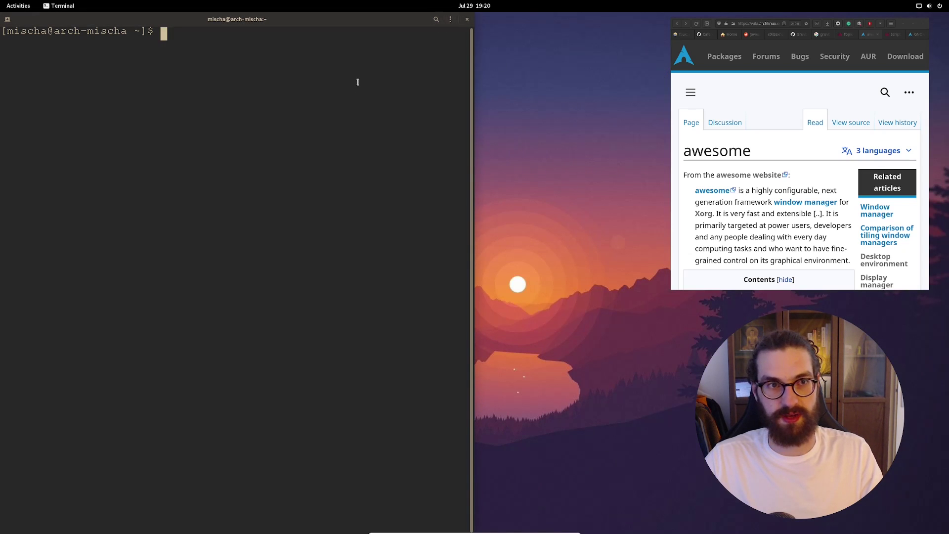
- Maximize the terminal, run htop, then quit it with q
double_click(365, 24)
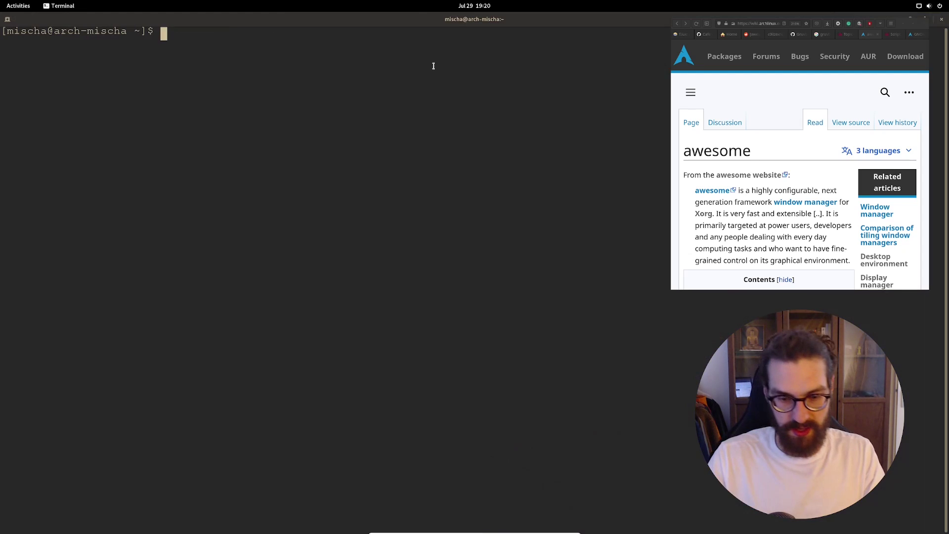
type("hrto")
key("BackSpace")
key("BackSpace")
key("BackSpace")
type("top")
key("Return")
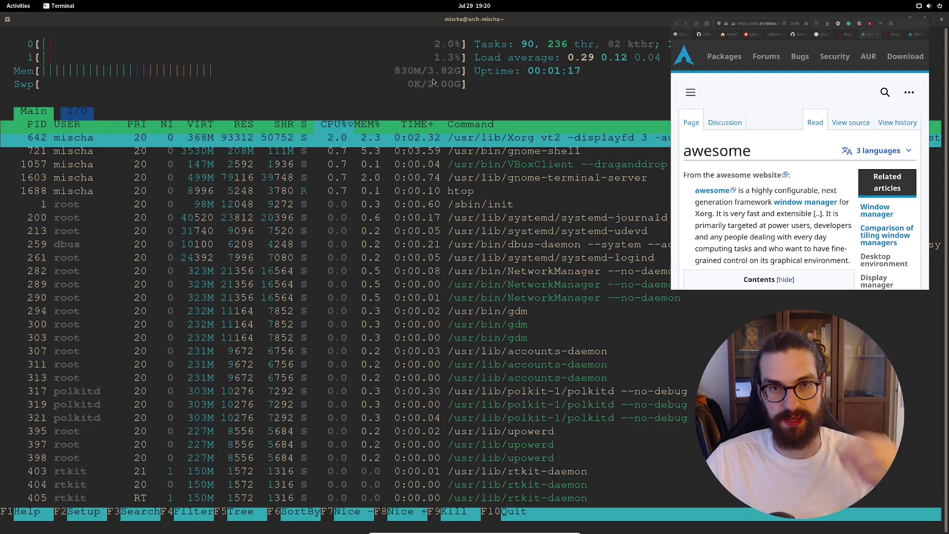
key("super")
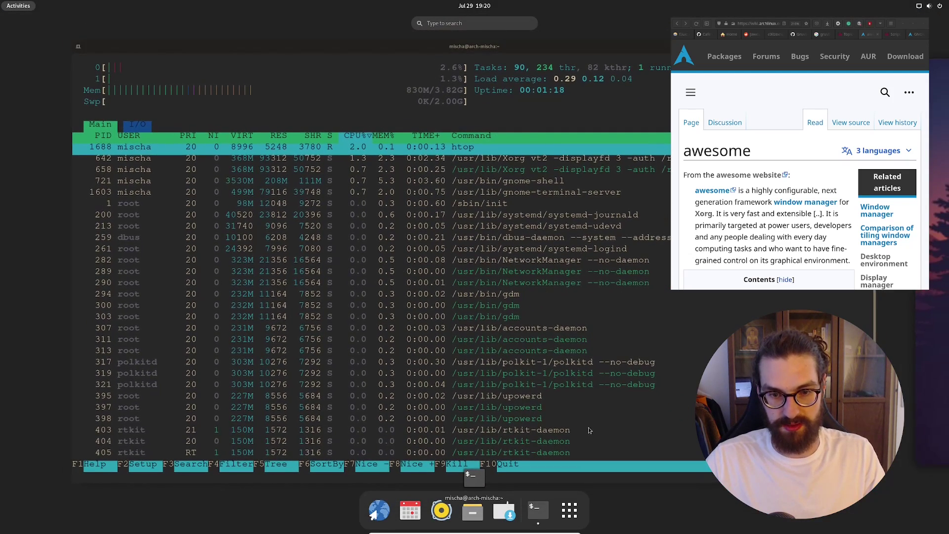
left_click(572, 386)
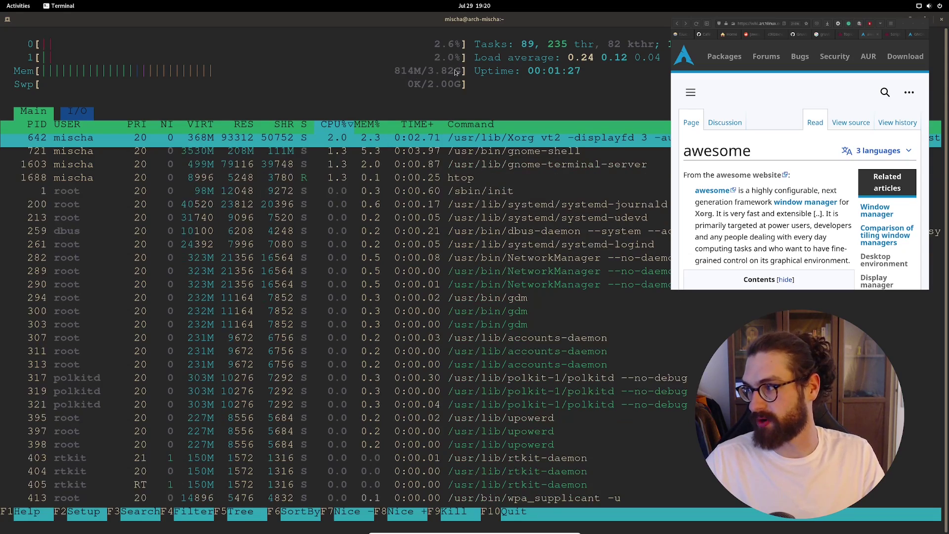
key("super")
left_click(454, 104)
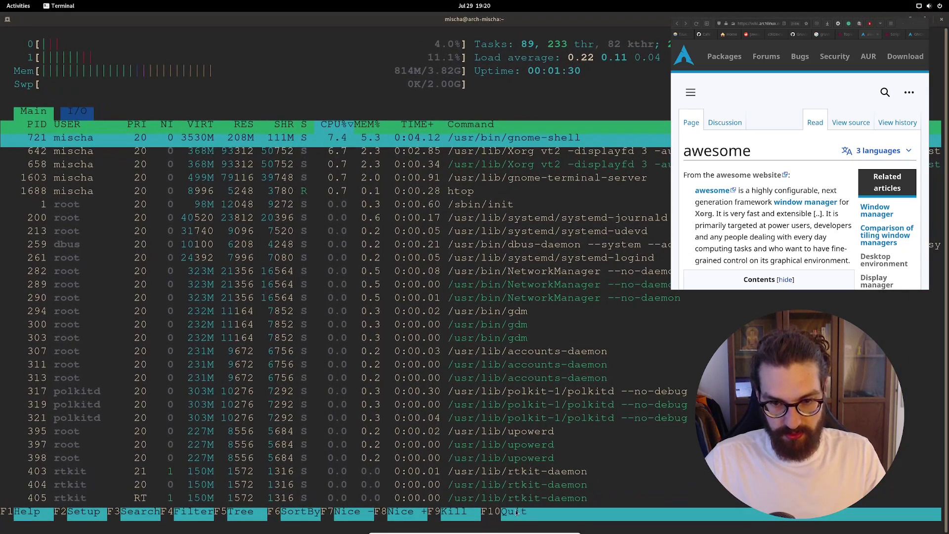
key("q")
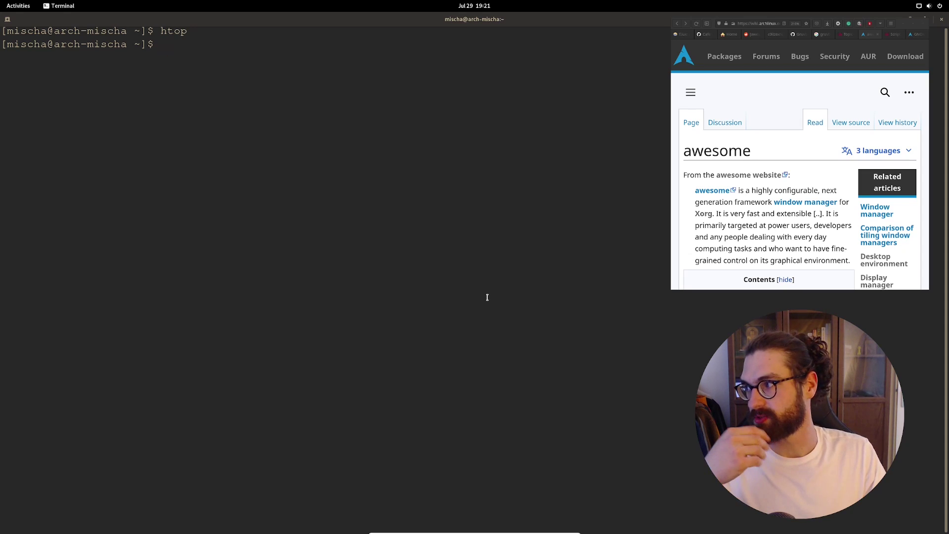
- Run htop again, scroll through the process list, and quit back to the prompt
type("htop")
key("Return")
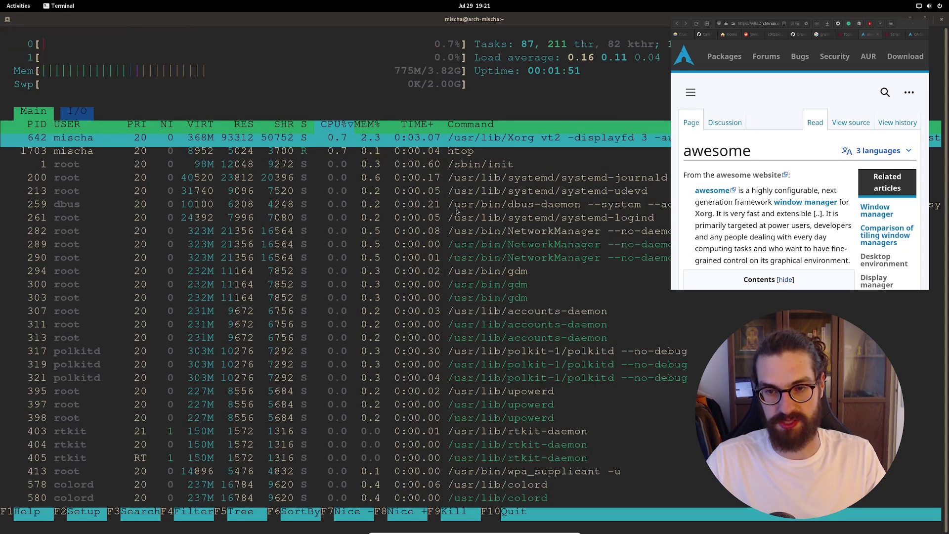
scroll(456, 214, "down", 2)
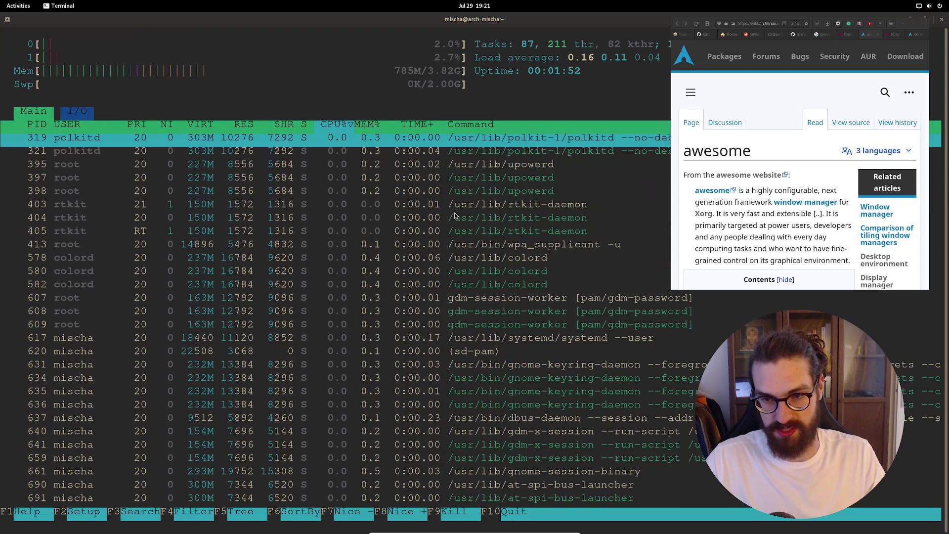
scroll(456, 216, "down", 8)
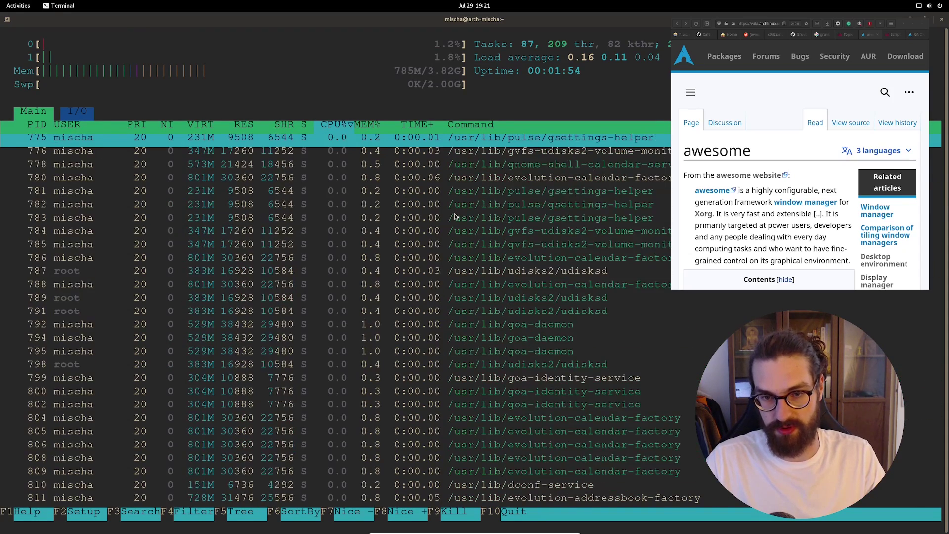
scroll(456, 216, "down", 5)
scroll(463, 222, "up", 15)
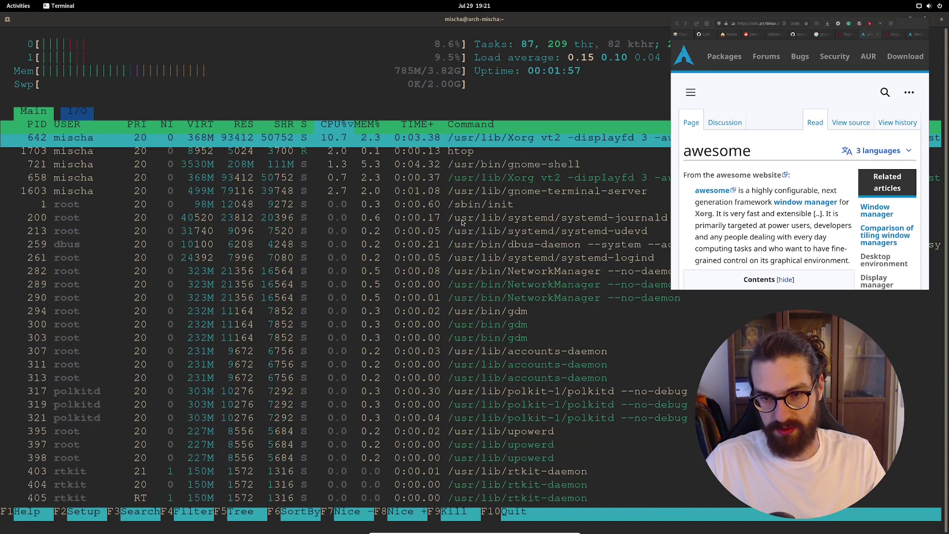
key("q")
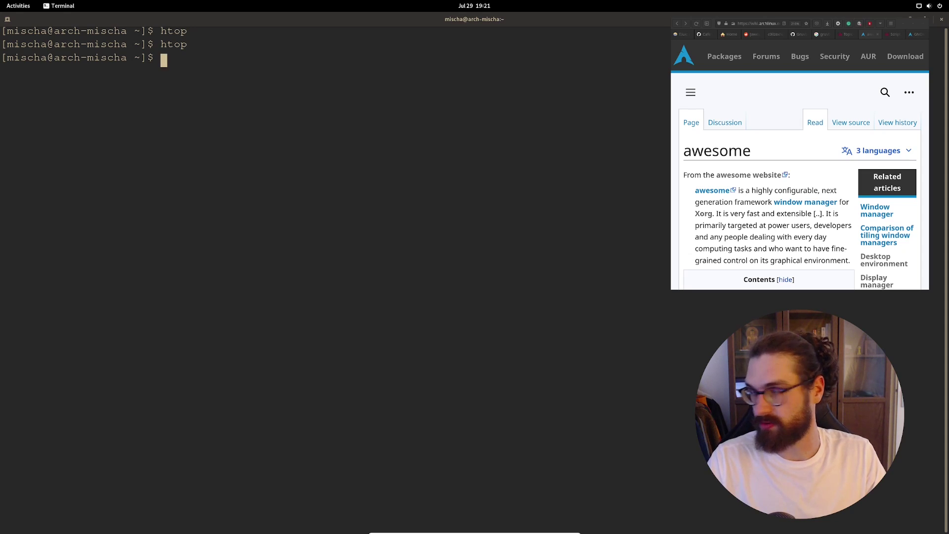
- Run 'systemctl disable gdm.service' and authorize it with the account password
type("systemctl di")
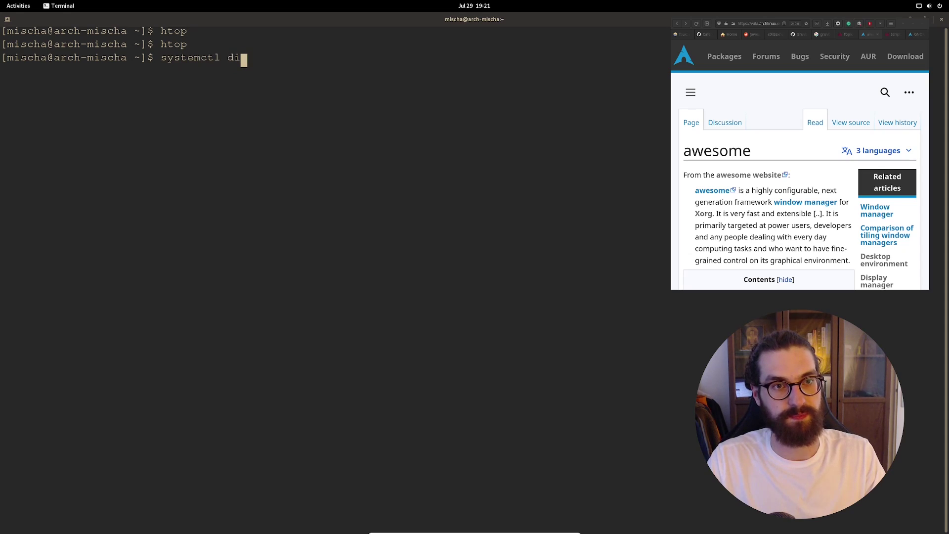
type("sable gdm")
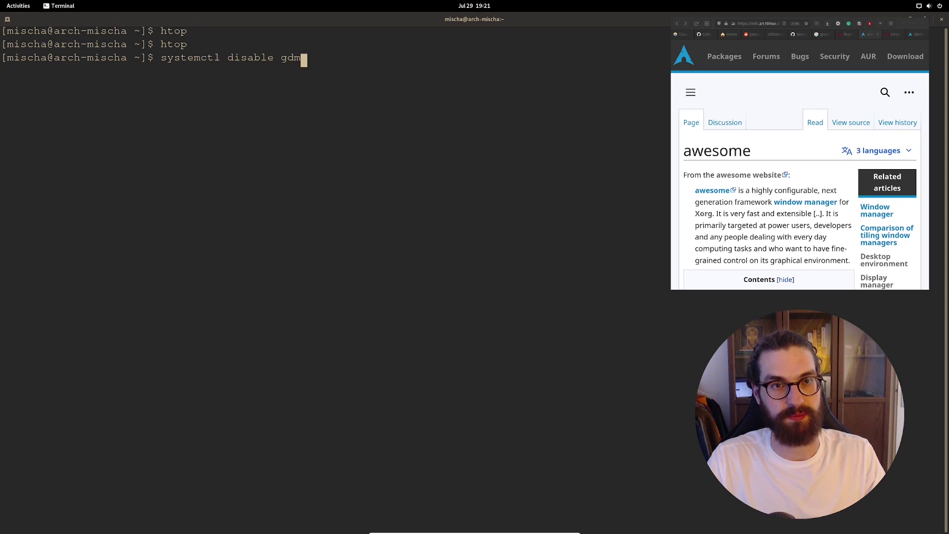
type(".service")
key("Return")
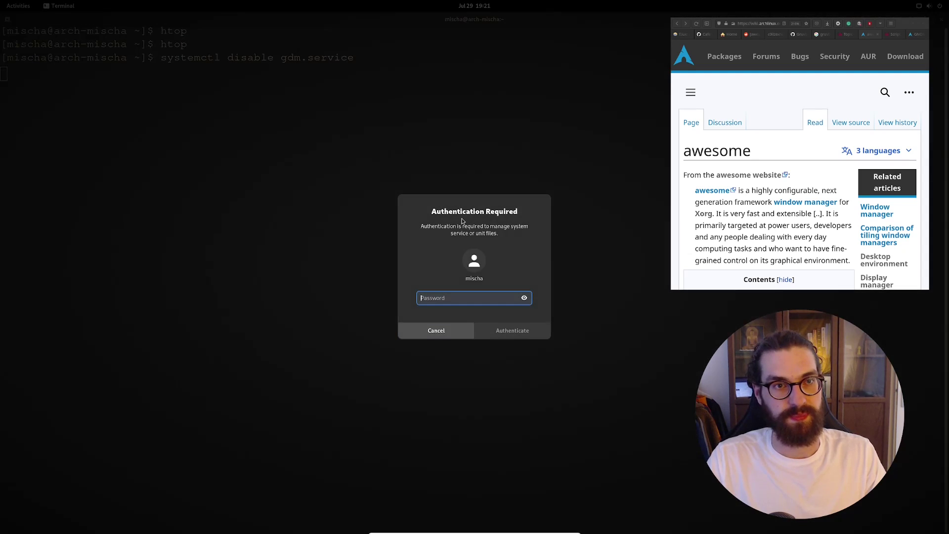
type("•••")
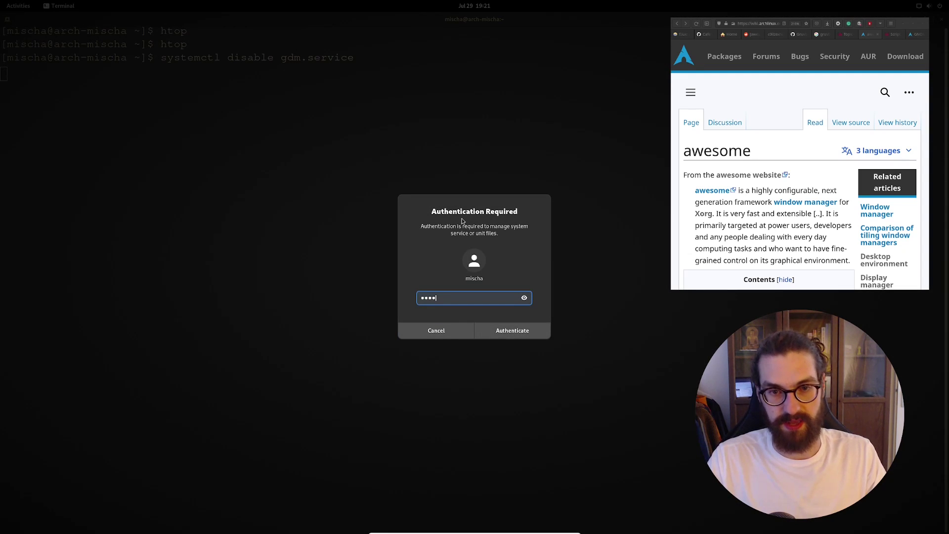
type("•")
key("Return")
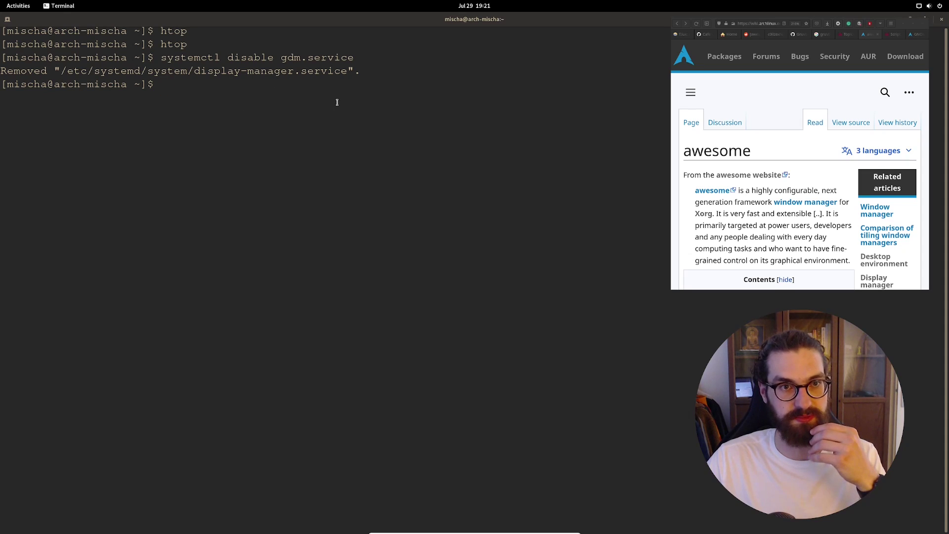
- Reboot the VM into the default GRUB entry, log in on tty1, and leave full-screen
type("reb")
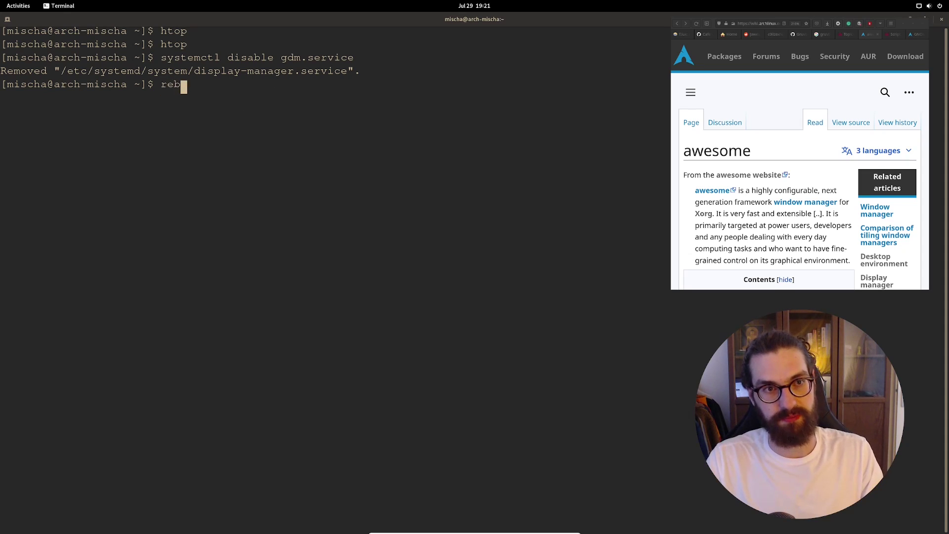
type("oot")
key("Return")
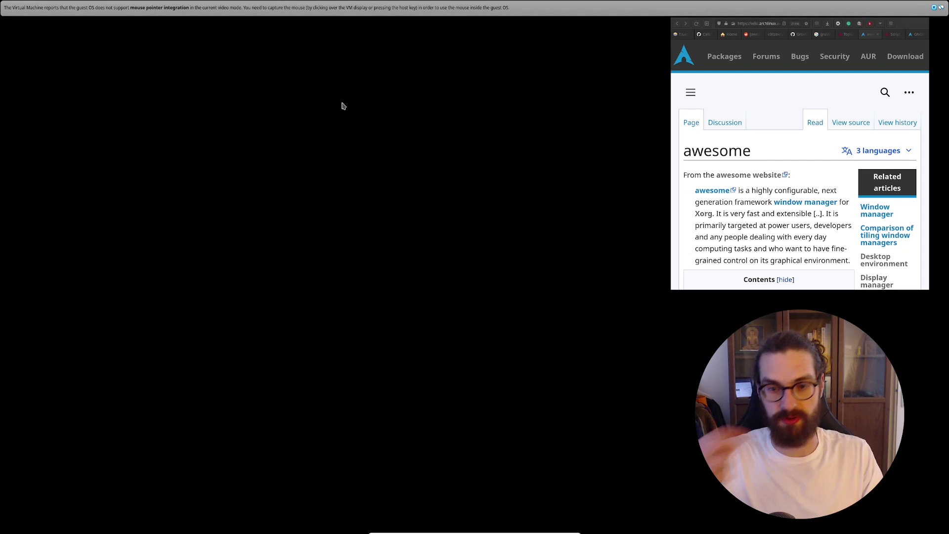
key("Return")
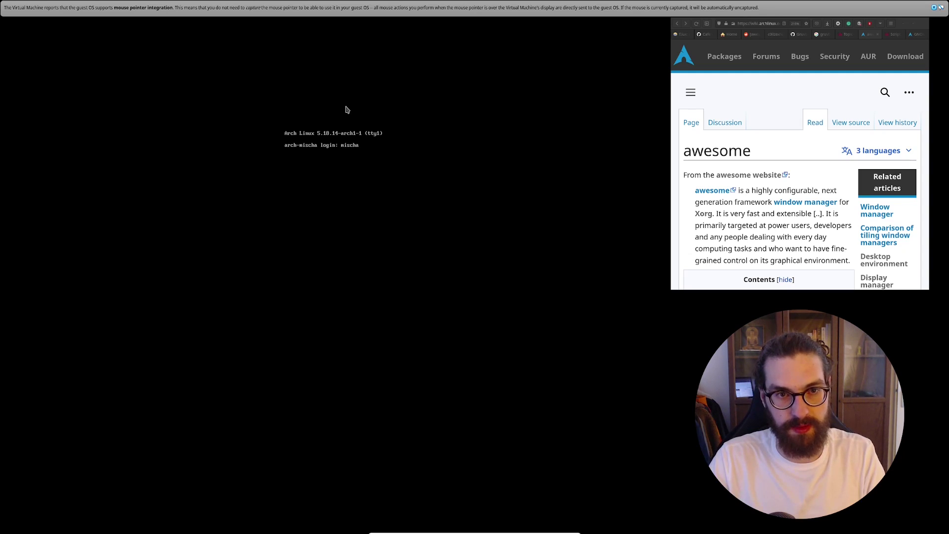
key("Return")
key("Return")
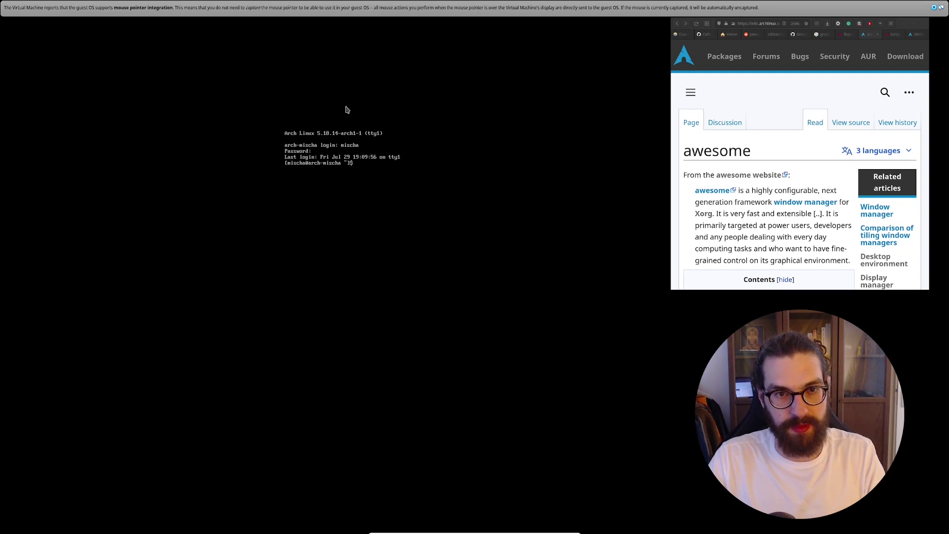
left_click(934, 7)
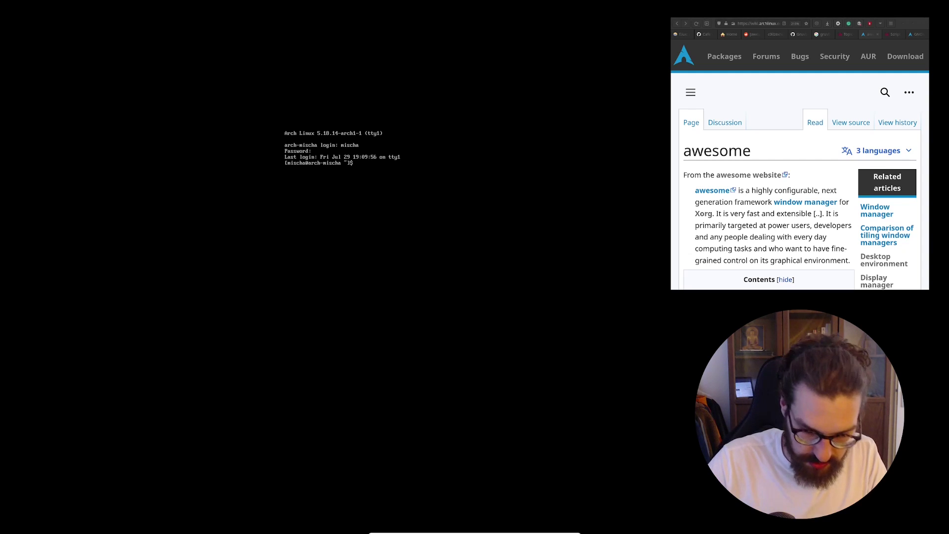
key("alt+f")
- Close the Arch virtual machine and confirm powering it off
left_click(63, 31)
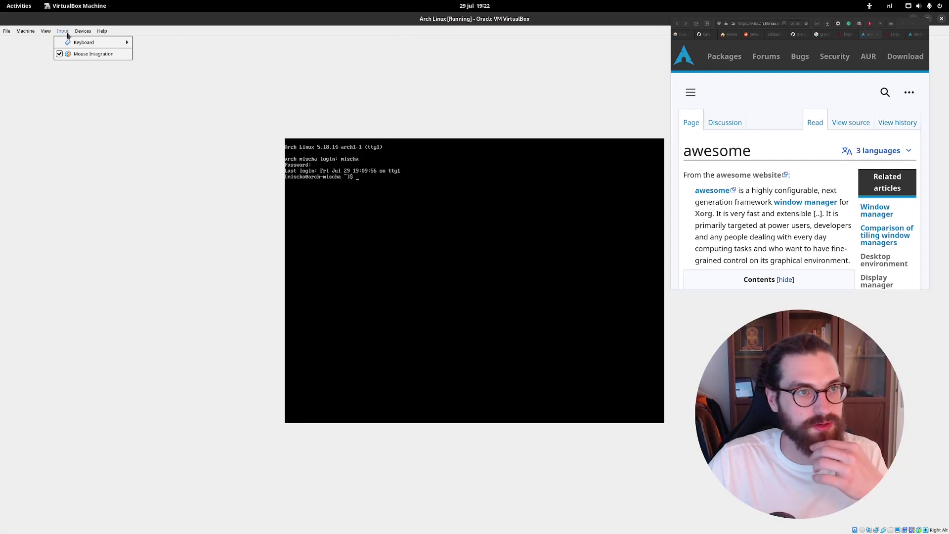
mouse_move(46, 31)
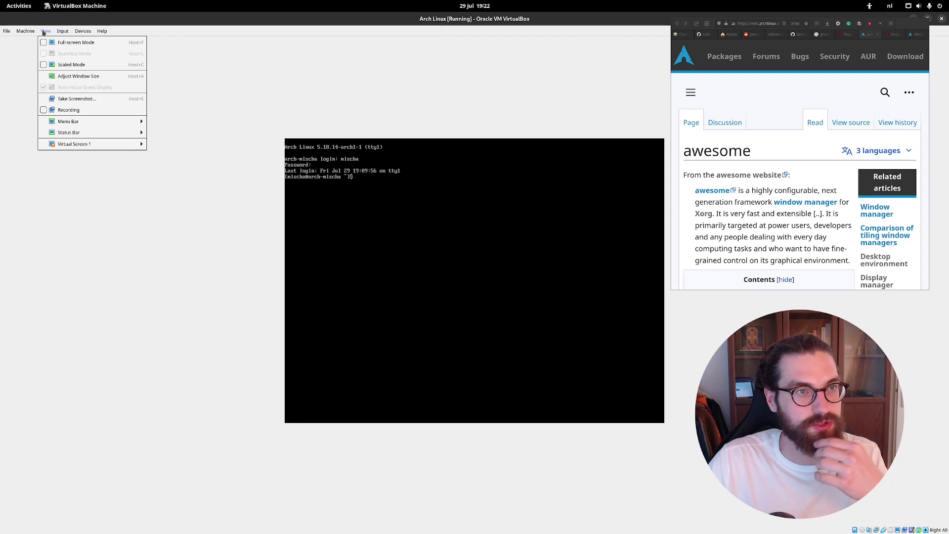
left_click(68, 43)
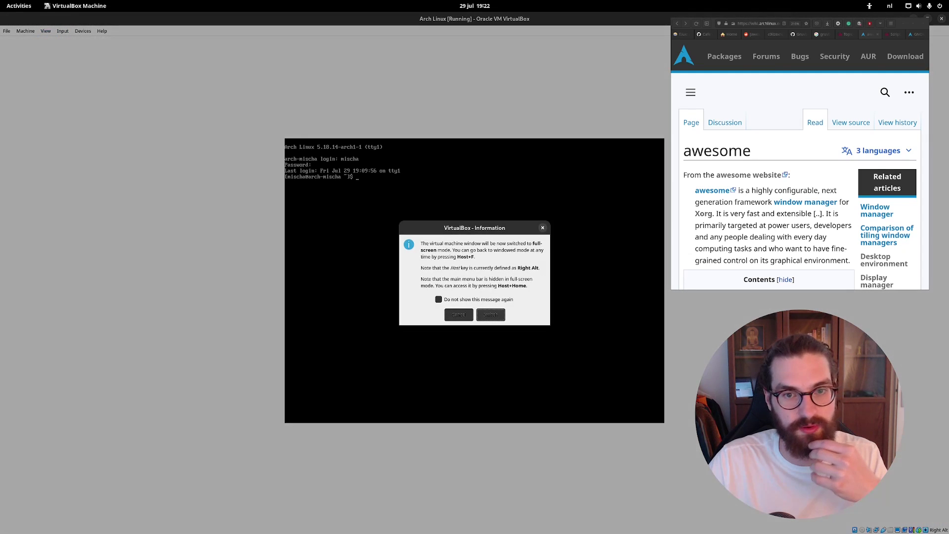
left_click(459, 315)
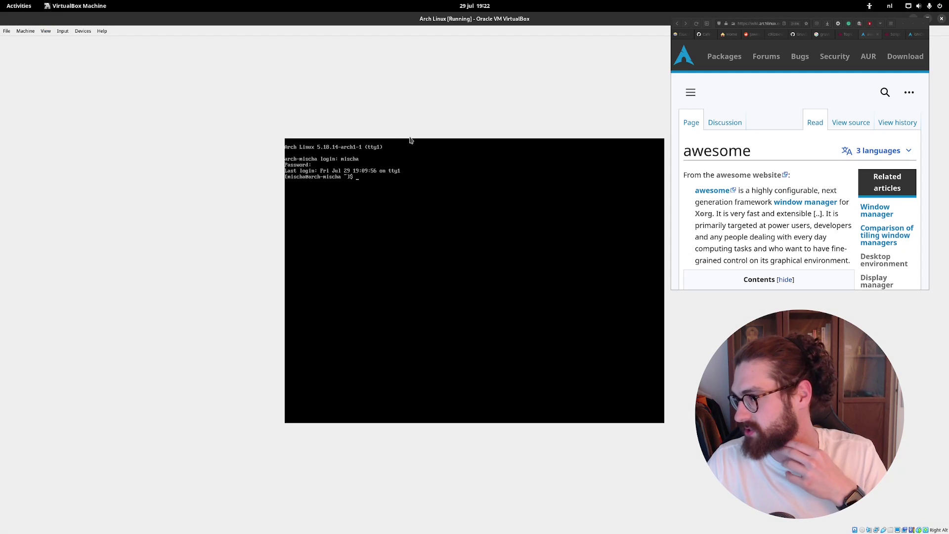
left_click(13, 30)
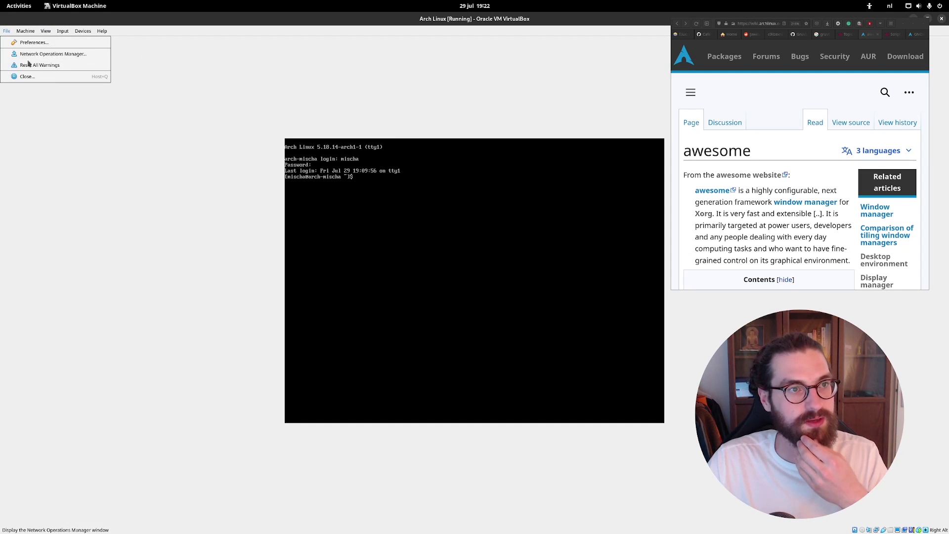
left_click(99, 143)
left_click(7, 31)
left_click(61, 95)
left_click(6, 31)
left_click(20, 76)
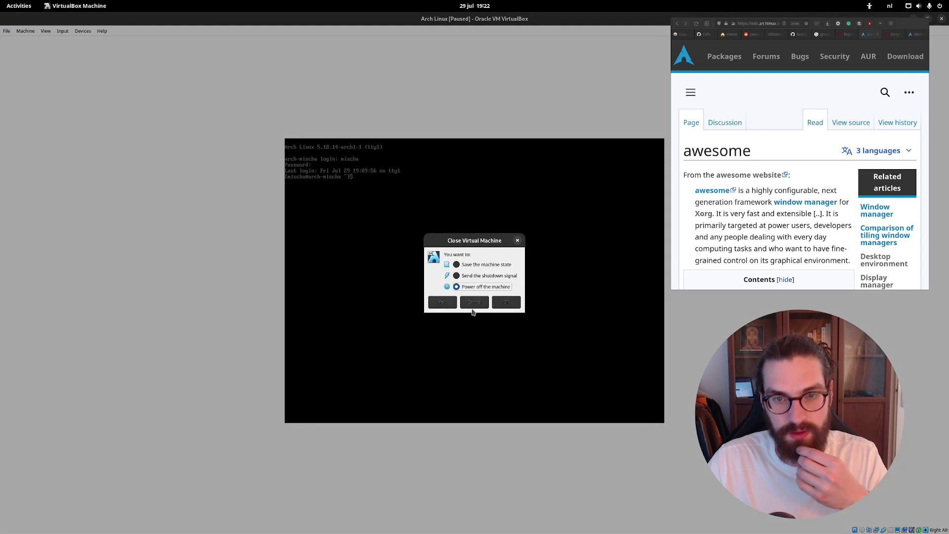
left_click(505, 303)
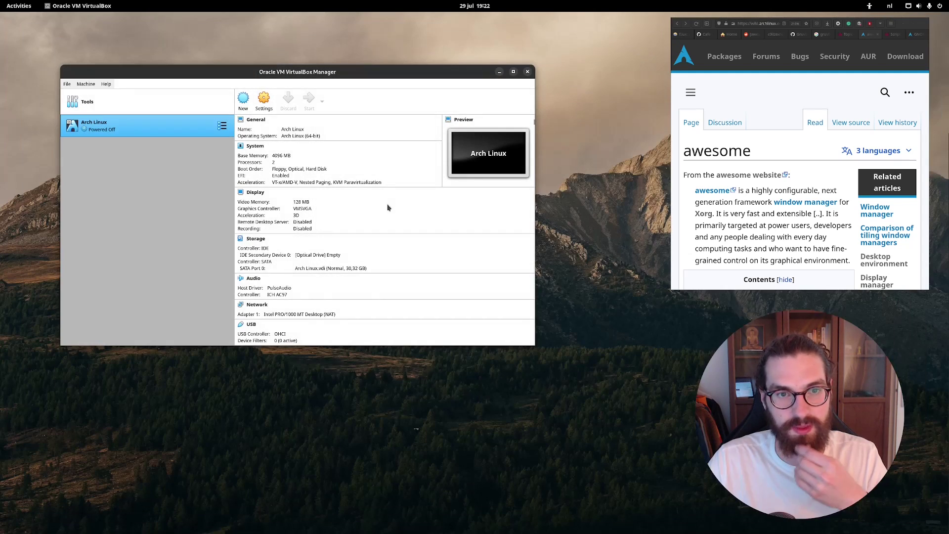
- Set the VM's Display Scale Factor to 200%, save, and start the VM
left_click(258, 102)
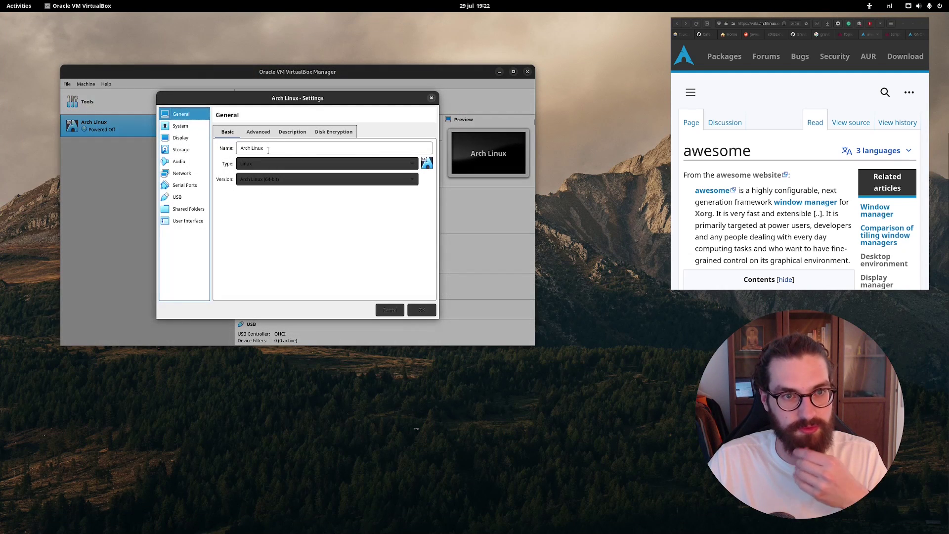
left_click(183, 173)
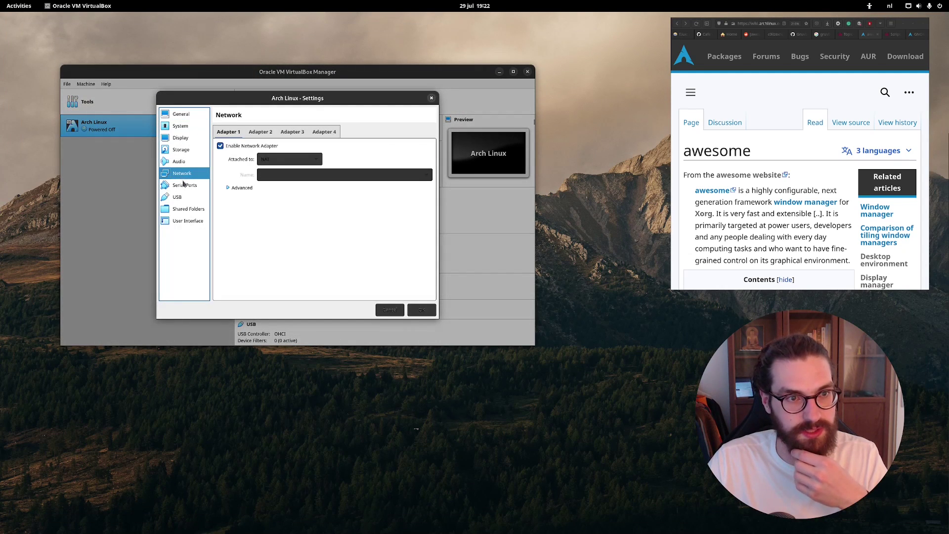
left_click(187, 151)
left_click(185, 187)
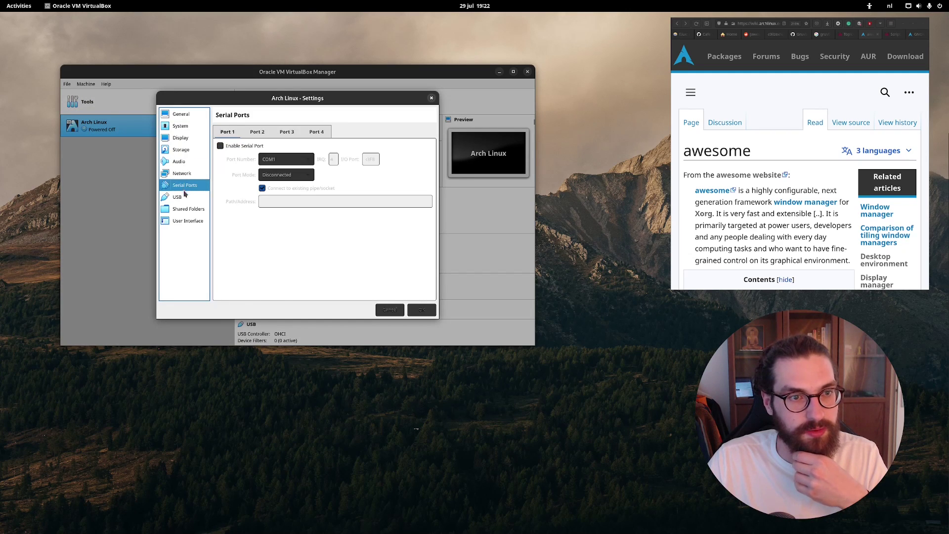
left_click(185, 141)
left_click_drag(321, 187, 374, 188)
left_click(421, 309)
left_click(310, 101)
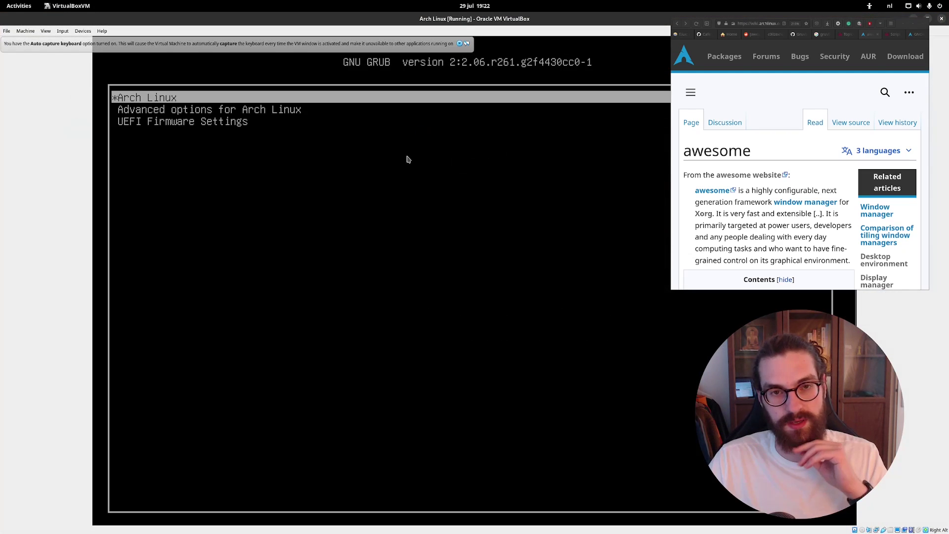
- Boot the default GRUB entry and log in at the tty1 console with the user name
key("Return")
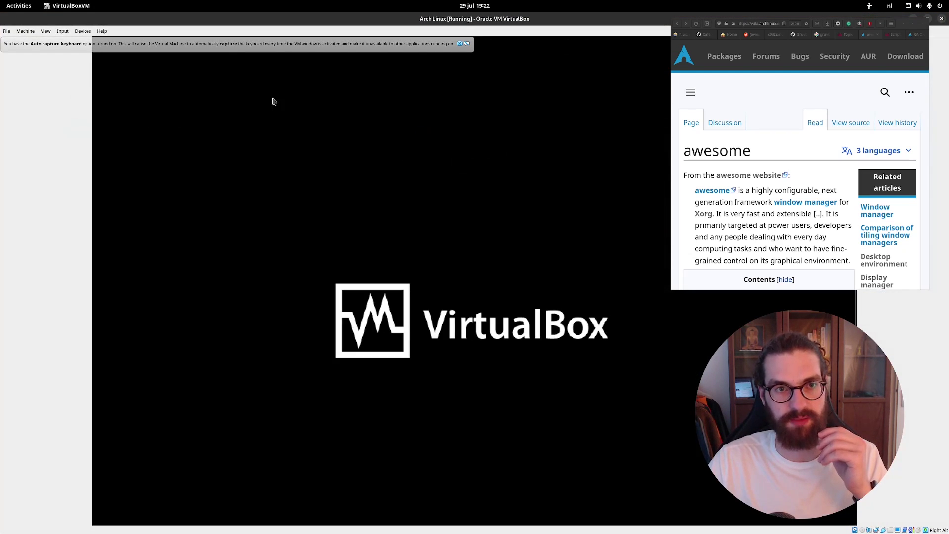
left_click(459, 43)
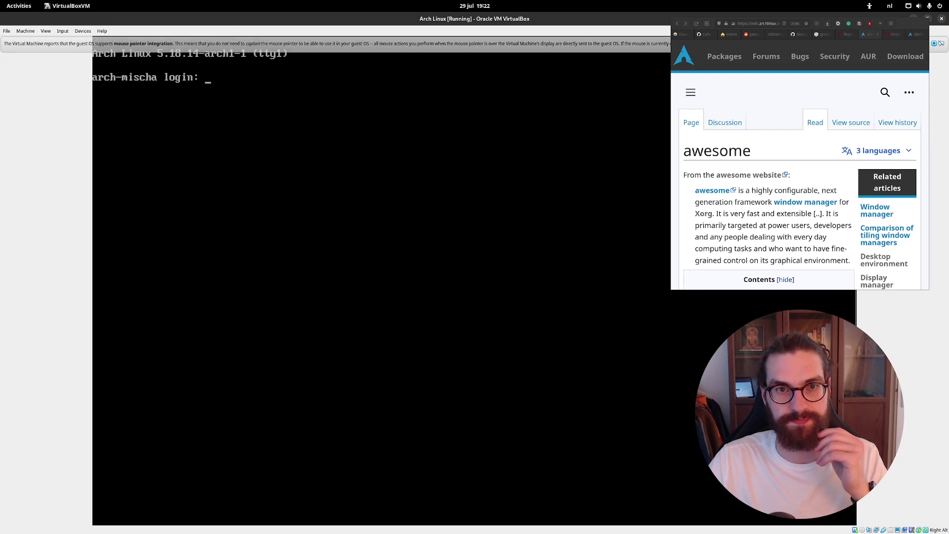
left_click(934, 45)
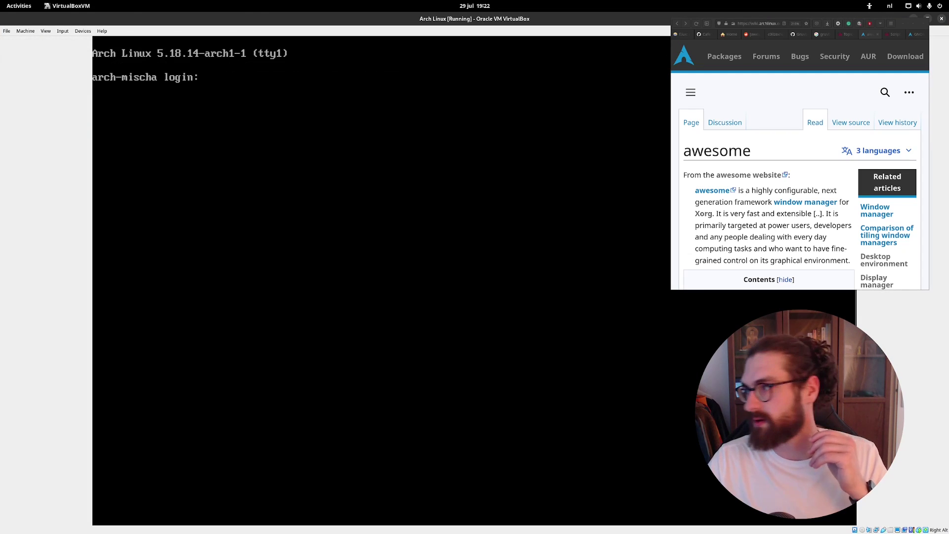
type("mischa")
key("Return")
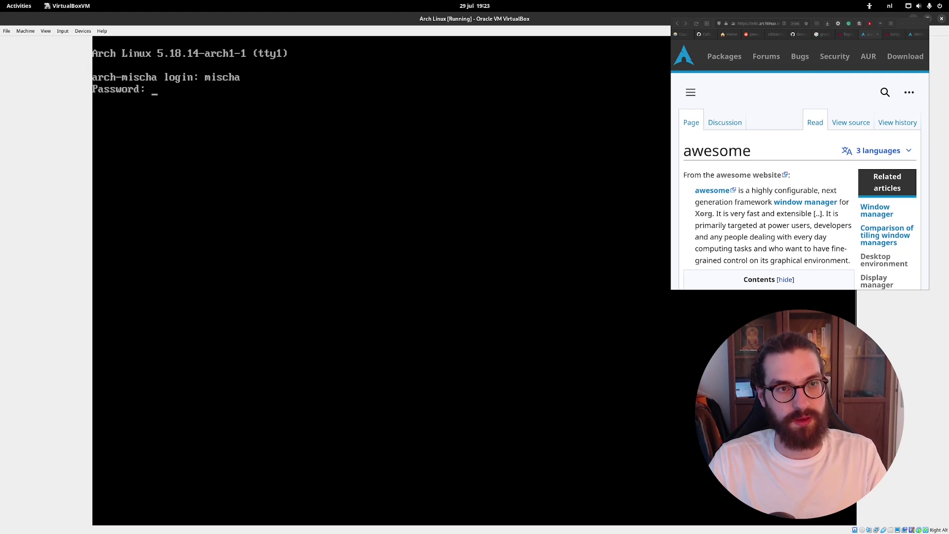
key("Return")
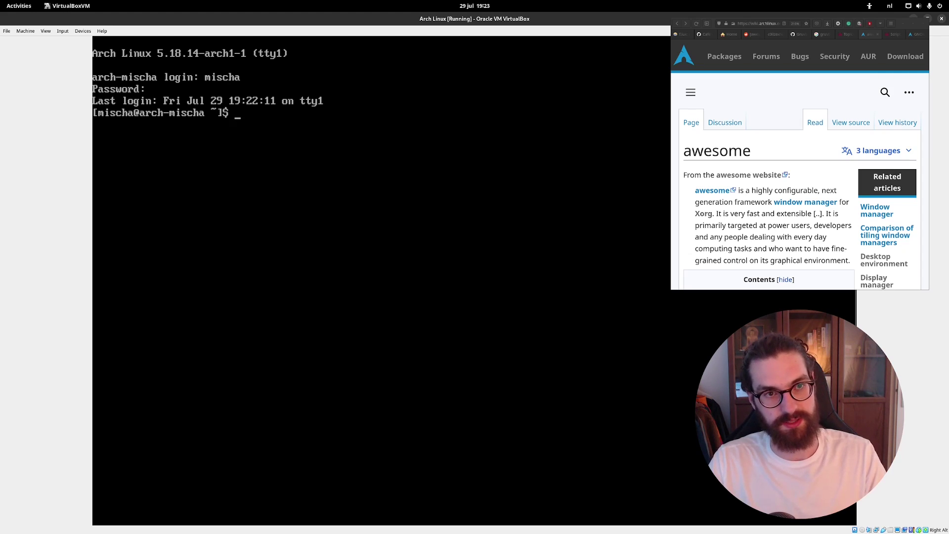
- Run 'free -h' and 'neofetch', then clear the screen with Ctrl+L
type("free -h")
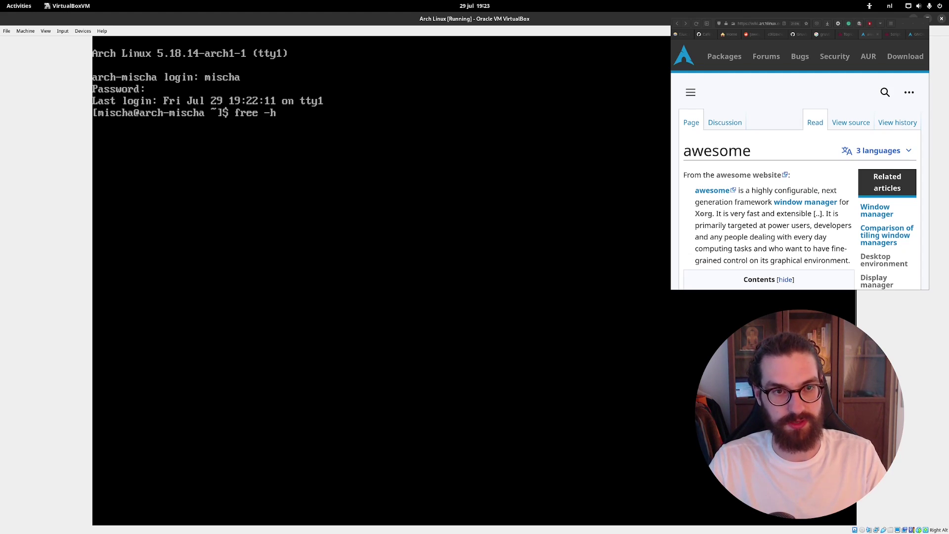
key("Return")
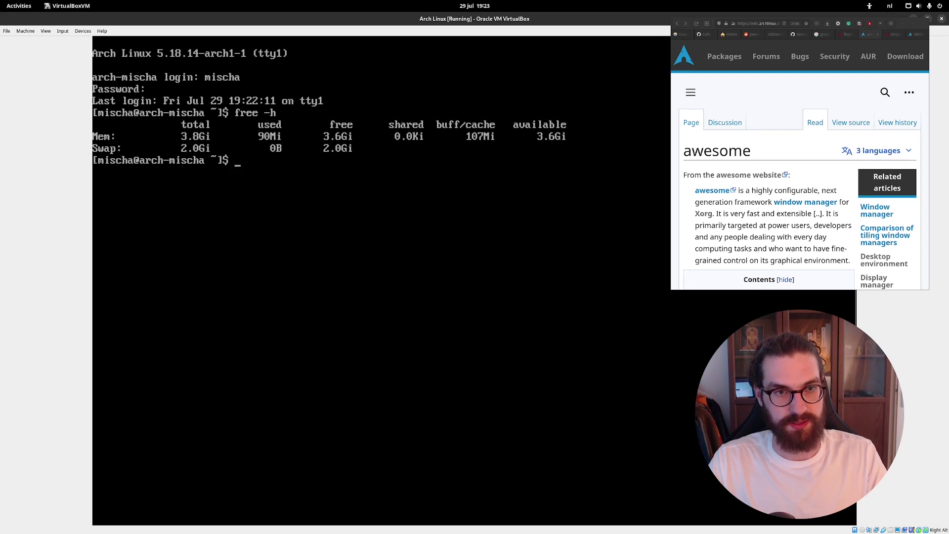
type("neofetch")
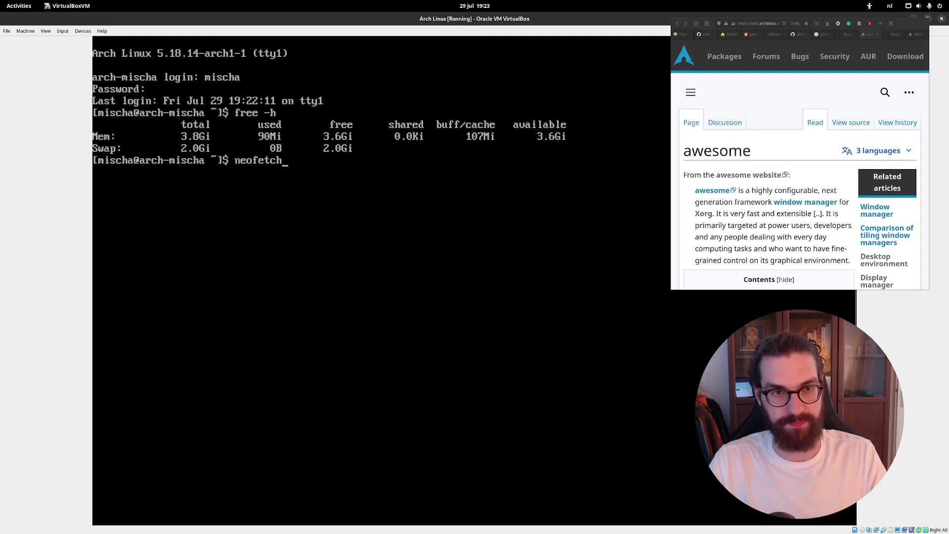
key("Return")
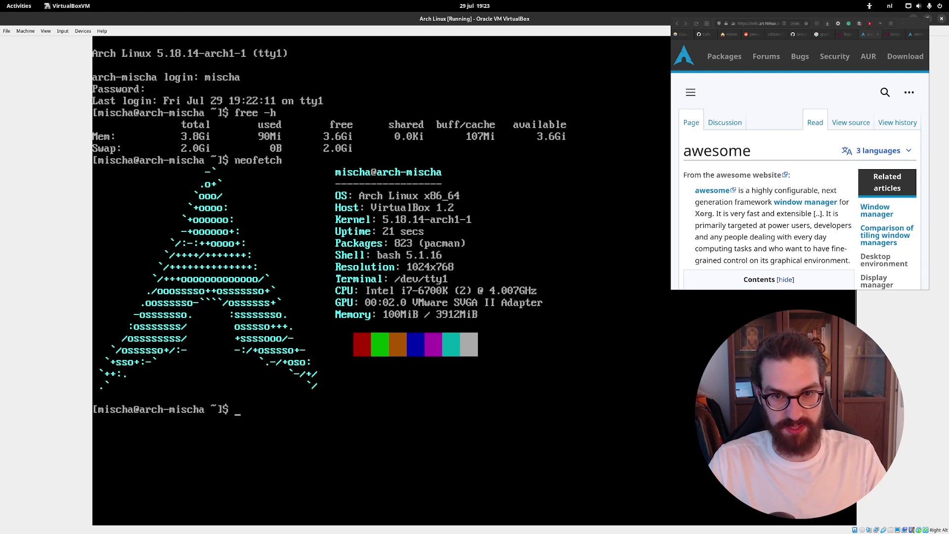
key("ctrl+l")
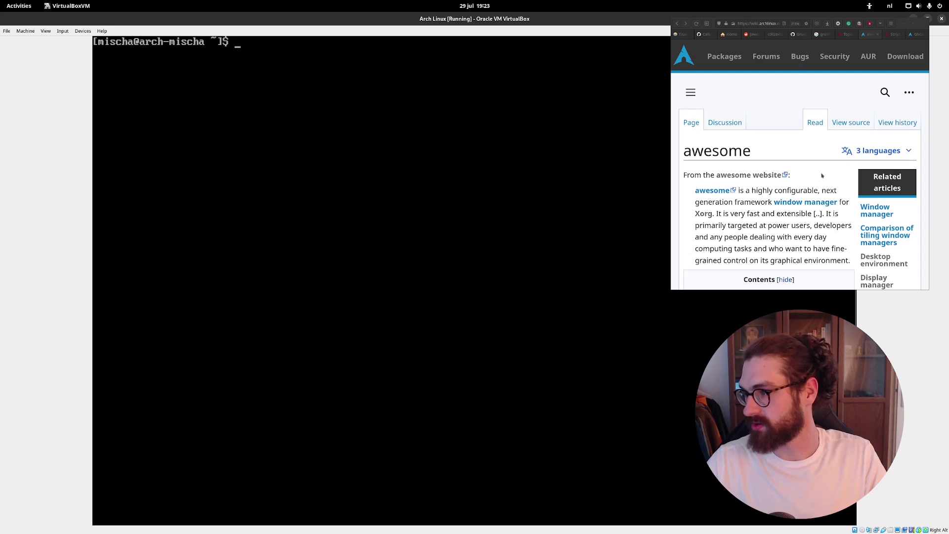
- Scroll the ArchWiki awesome article from its Contents down to the Installation section
scroll(771, 148, "down", 2)
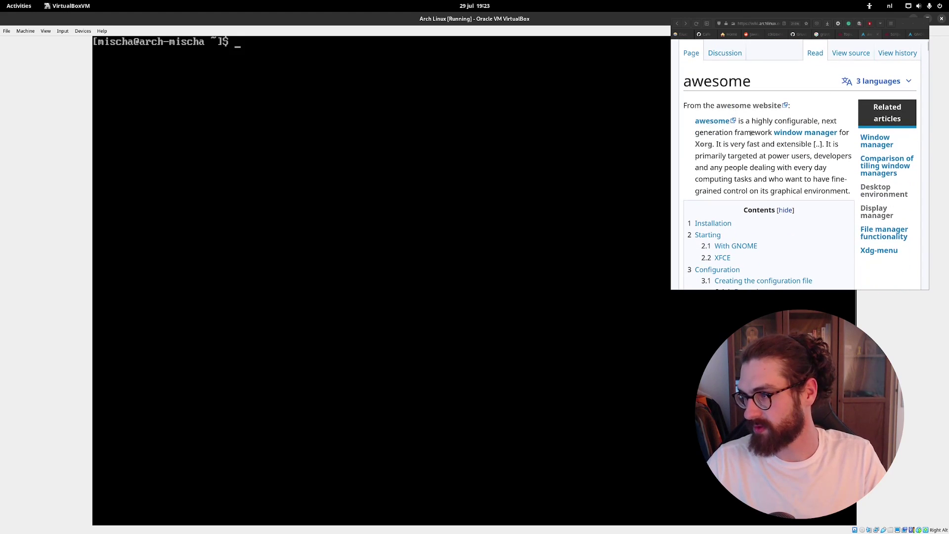
scroll(752, 131, "down", 2)
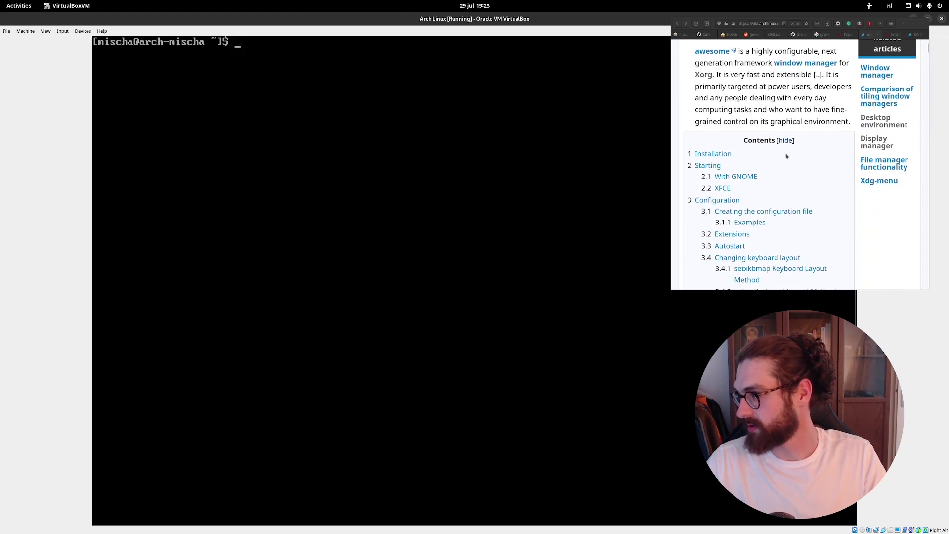
scroll(776, 144, "down", 3)
scroll(765, 125, "up", 1)
scroll(765, 126, "down", 3)
scroll(765, 125, "down", 8)
scroll(746, 123, "up", 1)
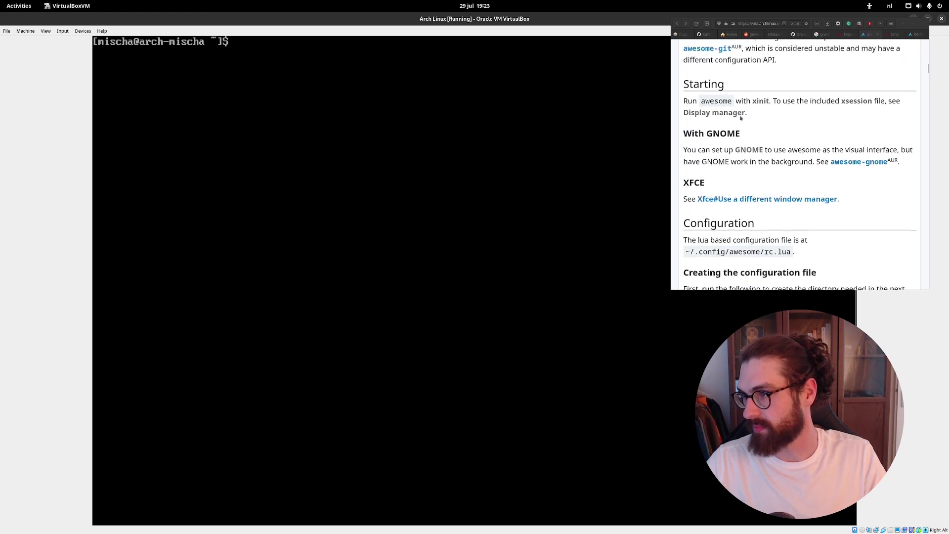
scroll(740, 118, "up", 1)
scroll(734, 101, "up", 1)
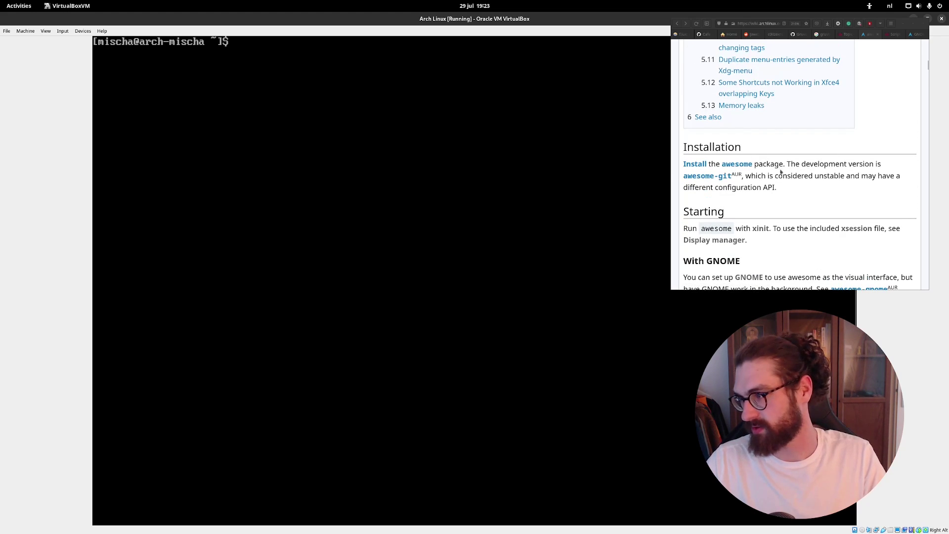
left_click(709, 178)
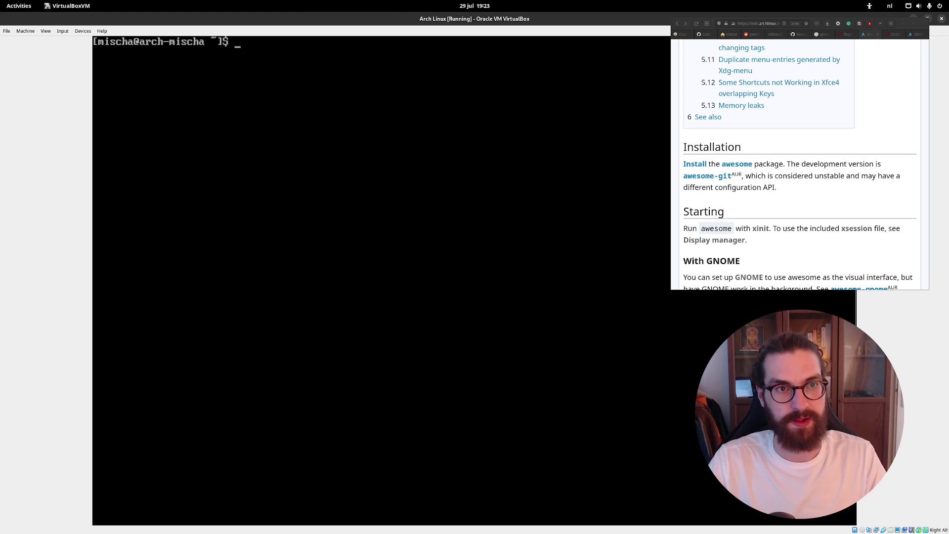
- Run sudo pacman -Syu awesome, entering the sudo password and confirming the installation
type("sudo pacman -Syu")
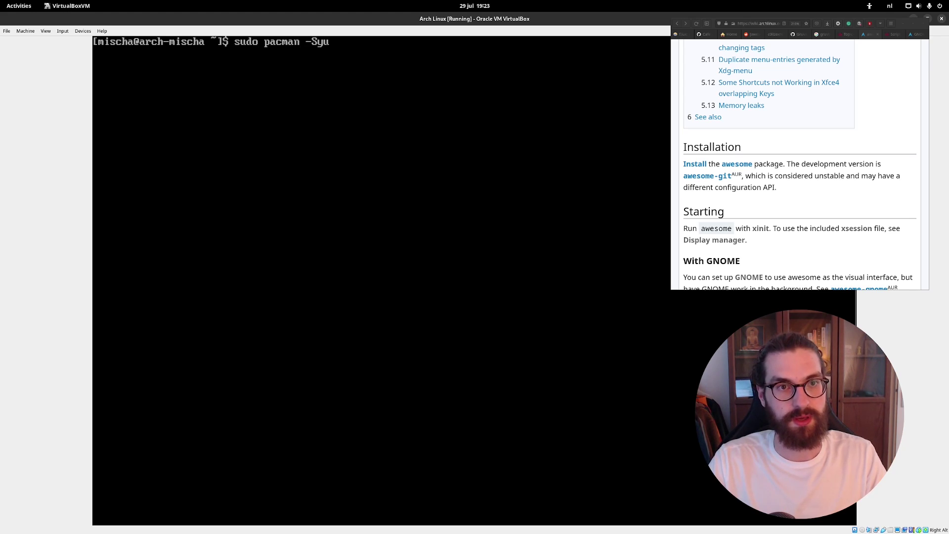
type("awesome")
key("Return")
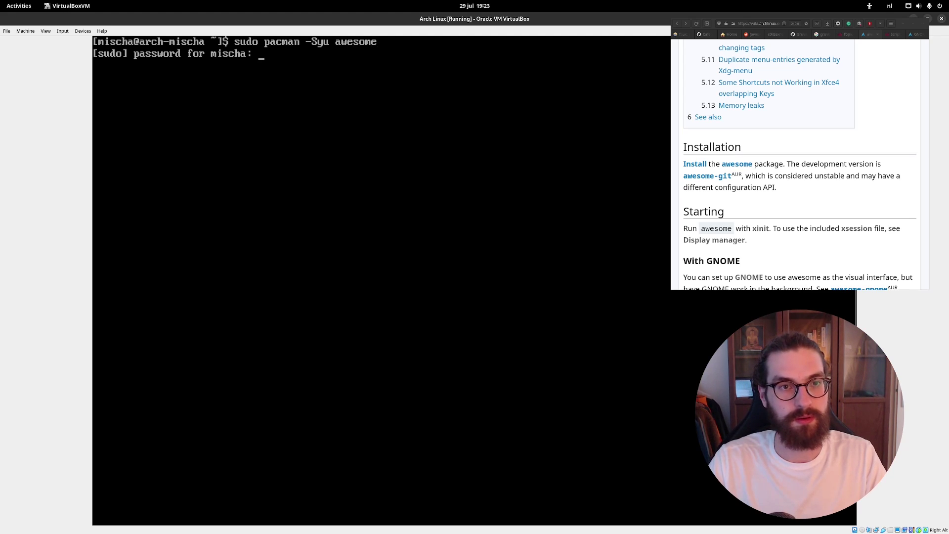
key("Return")
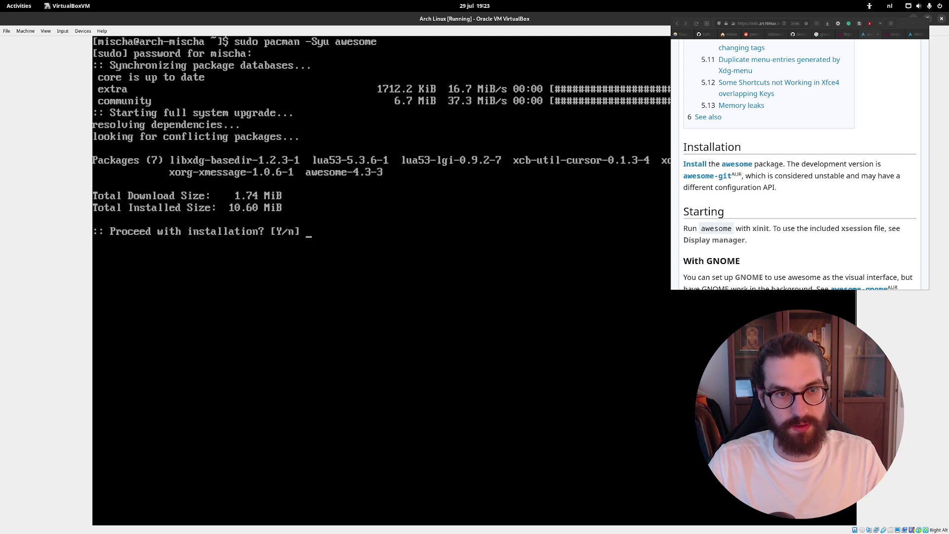
key("Return")
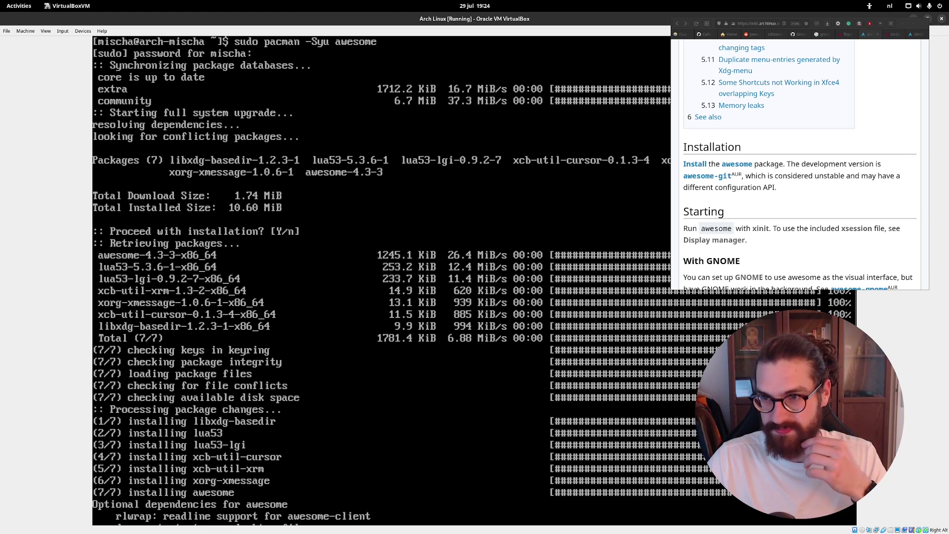
- Clear the terminal and highlight the docs note about the included xsession file
key("ctrl+l")
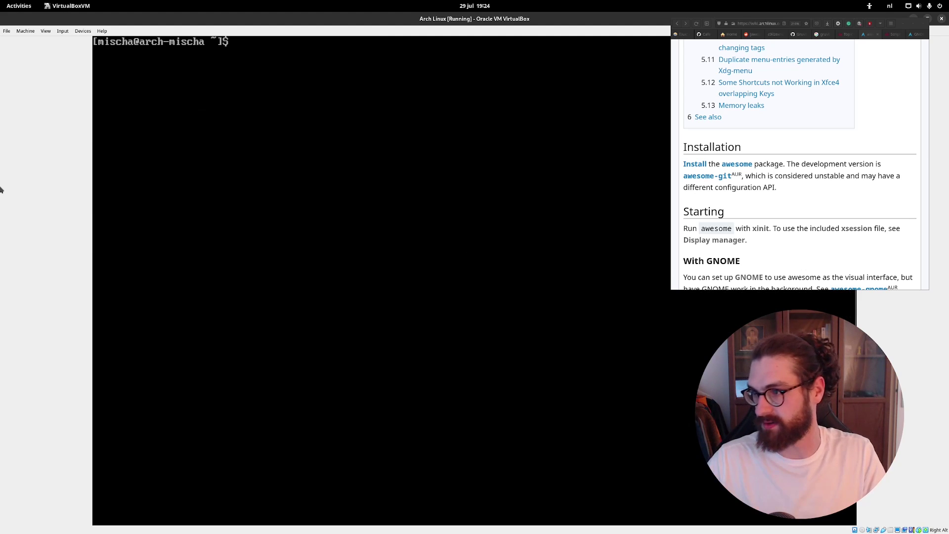
scroll(795, 228, "down", 5)
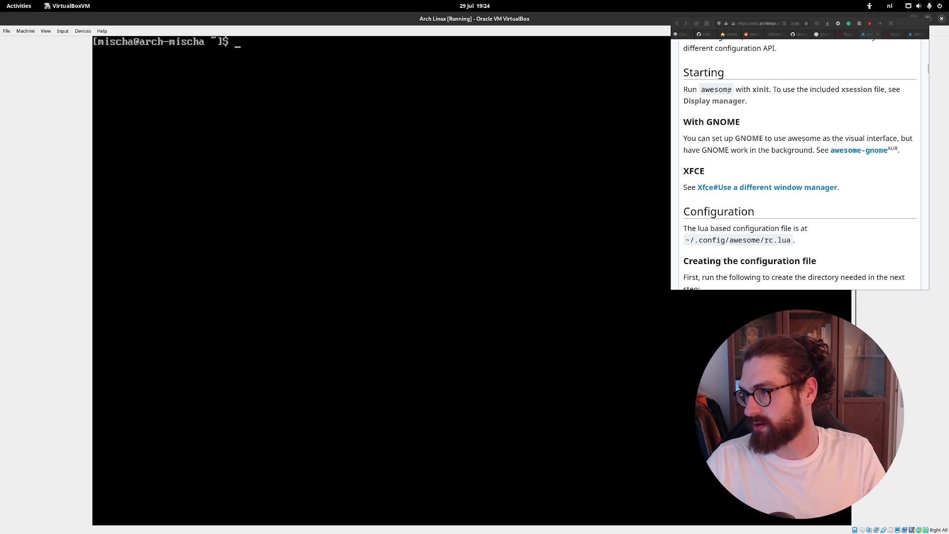
left_click_drag(782, 90, 807, 101)
- Open the 07-my-first-awesome.md tutorial from the awesomewm.org documentation index
left_click(777, 100)
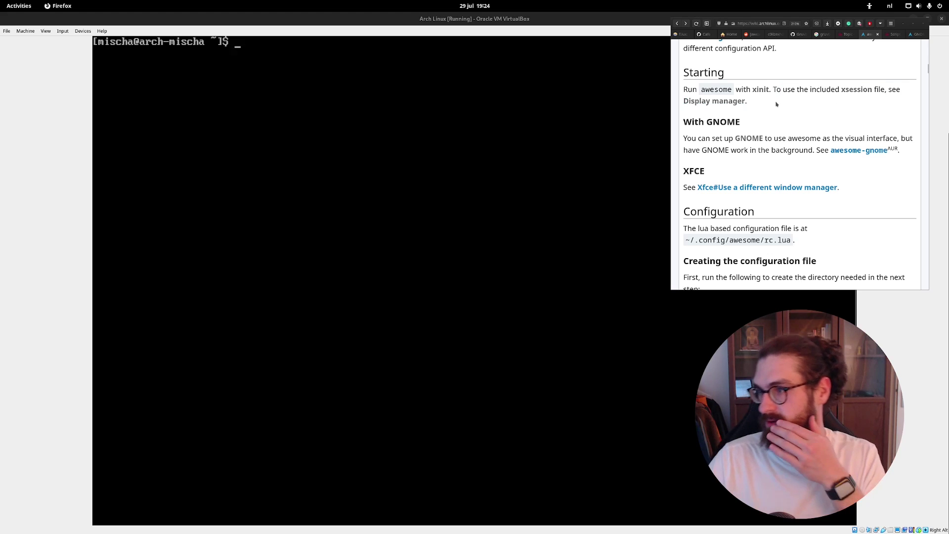
scroll(783, 115, "up", 3)
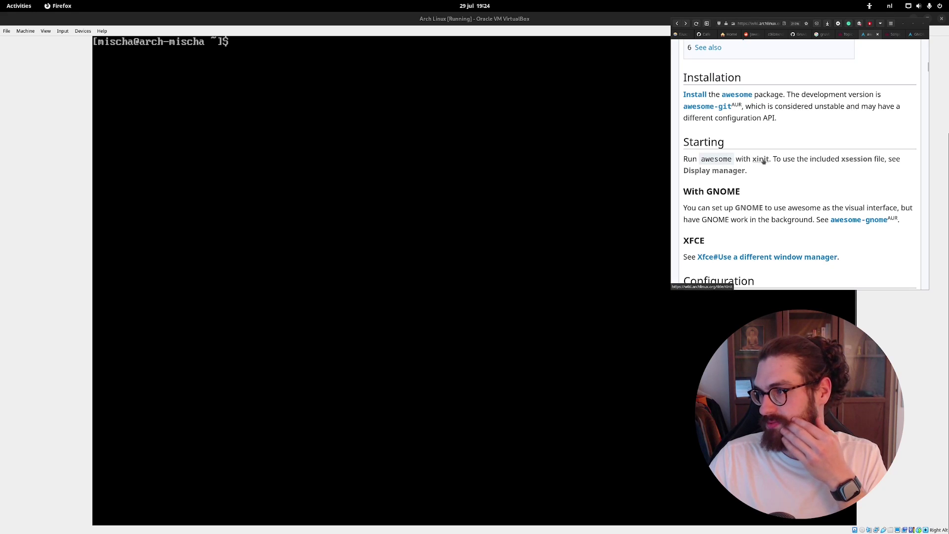
left_click(839, 37)
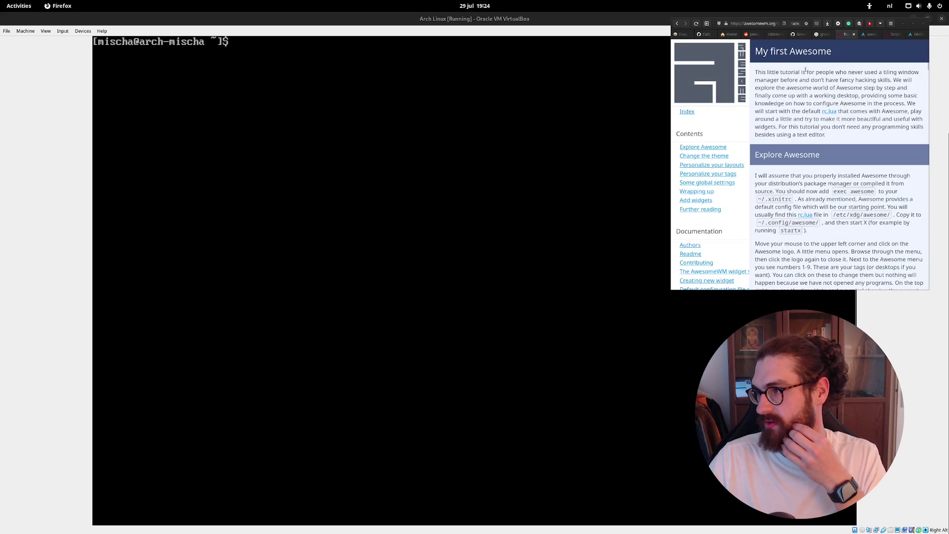
left_click(692, 112)
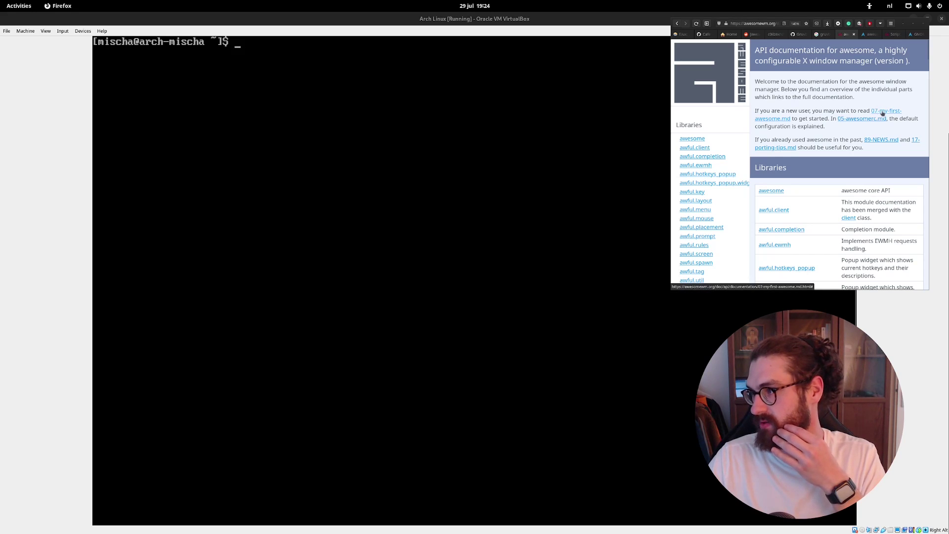
mouse_move(781, 111)
left_mouse_down()
mouse_move(897, 112)
mouse_move(798, 119)
left_mouse_up()
left_click(793, 119)
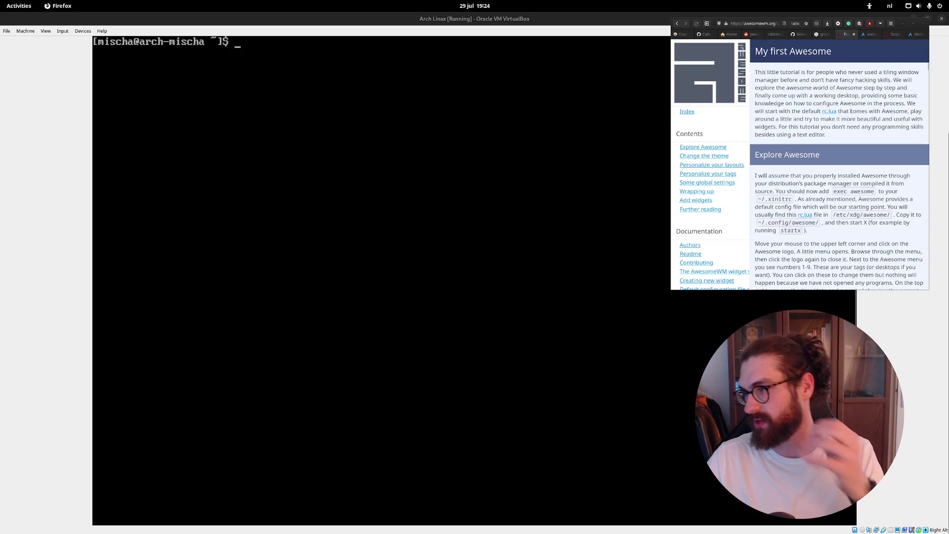
- Adjust the tutorial page zoom and highlight its opening introduction paragraph
key("ctrl+plus")
key("ctrl+plus")
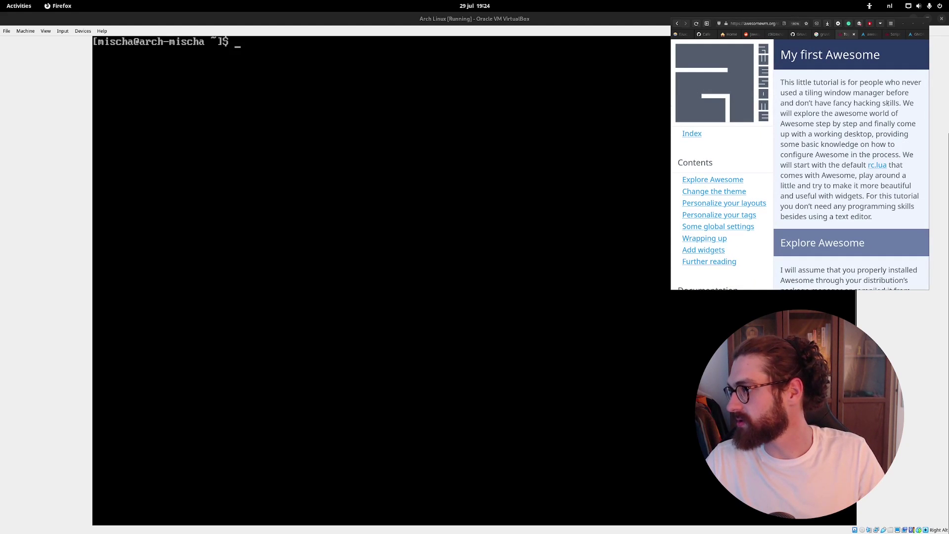
key("ctrl+minus")
scroll(736, 74, "down", 1)
scroll(734, 78, "up", 1)
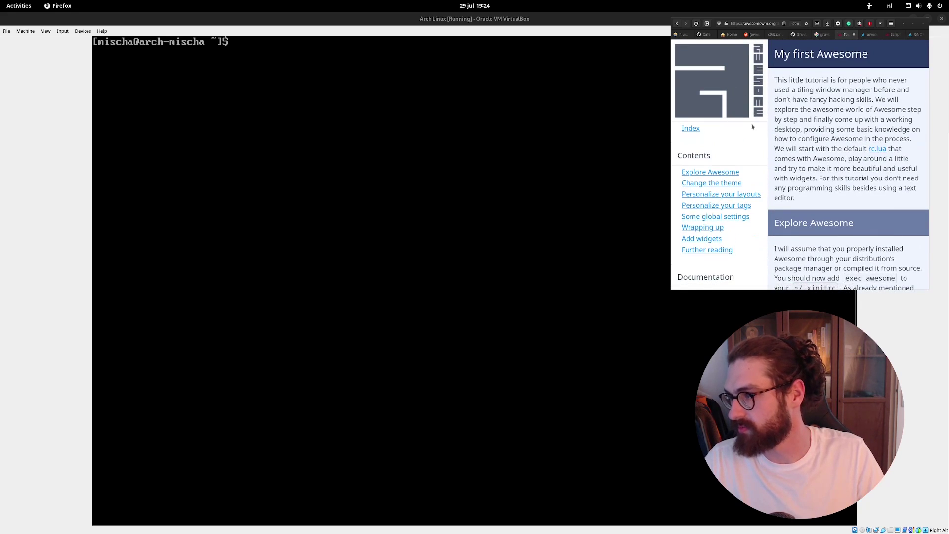
scroll(752, 136, "down", 15)
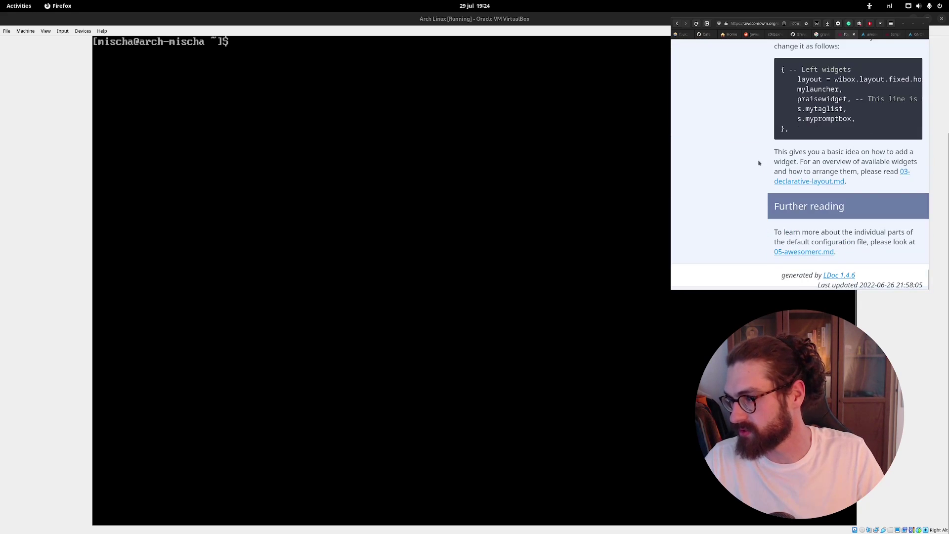
scroll(759, 158, "up", 8)
scroll(760, 152, "up", 8)
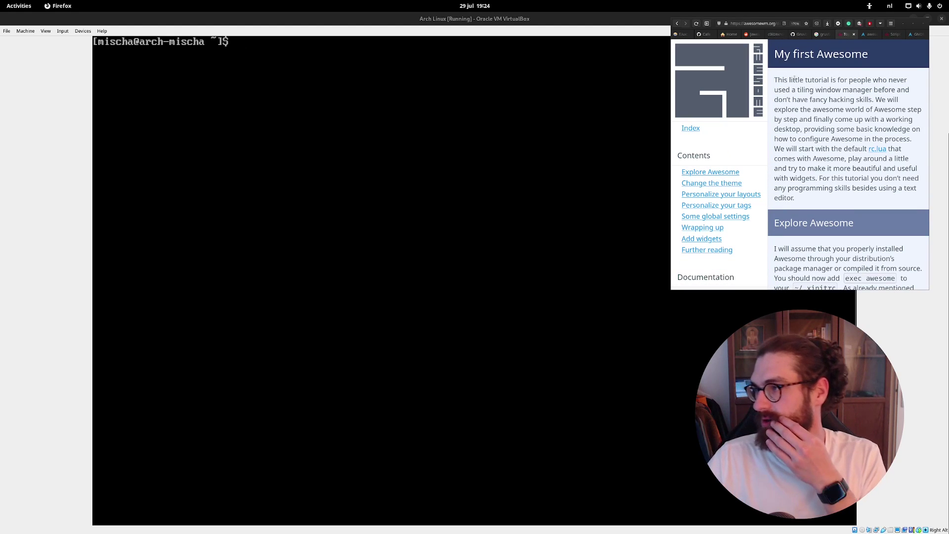
left_click_drag(783, 80, 895, 90)
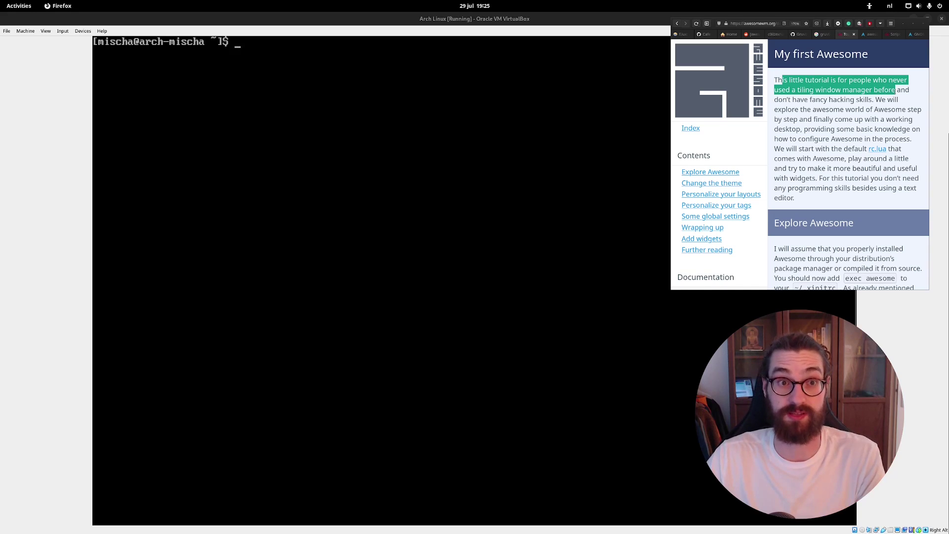
left_click_drag(895, 90, 807, 149)
left_click(807, 148)
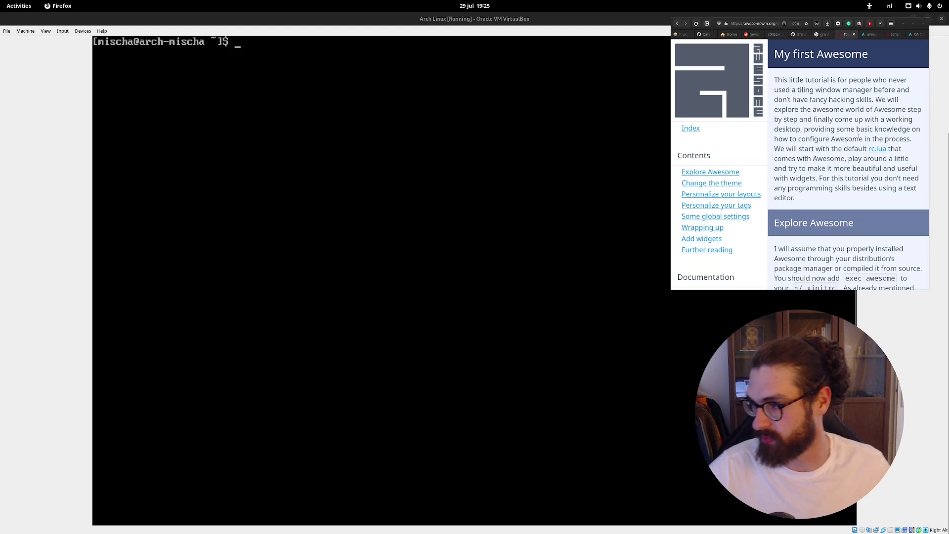
- Scroll to Explore Awesome and highlight the instruction to add exec awesome to ~/.xinitrc
scroll(853, 147, "down", 2)
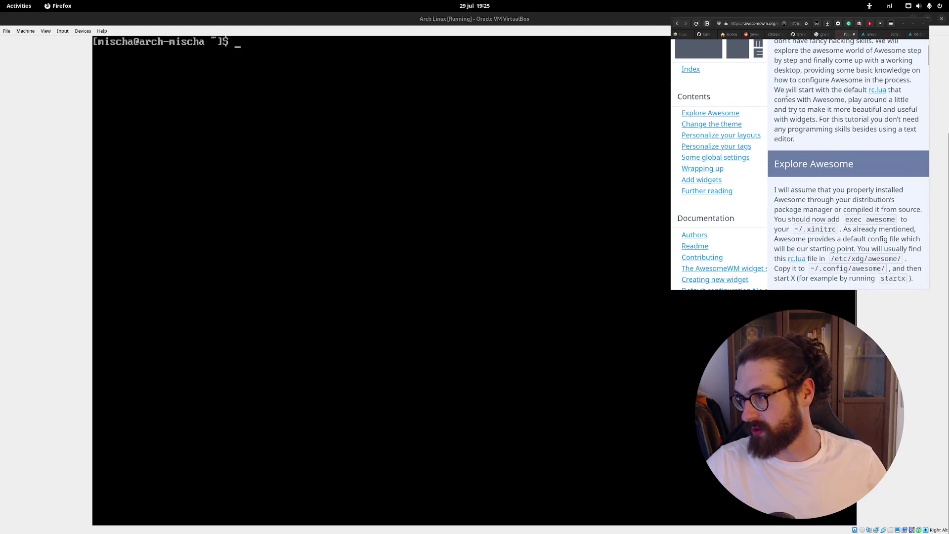
left_click_drag(781, 91, 862, 119)
left_click(863, 119)
scroll(860, 124, "down", 4)
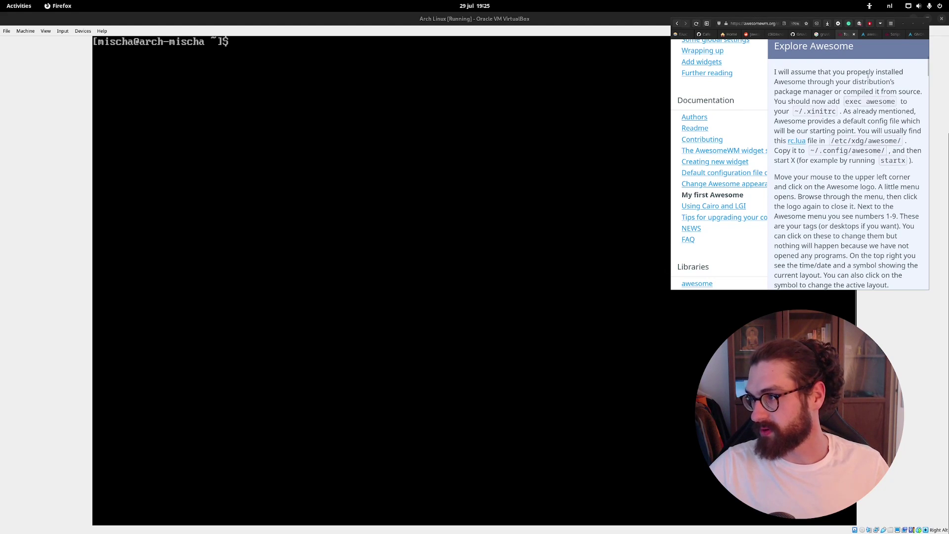
left_click_drag(788, 83, 834, 111)
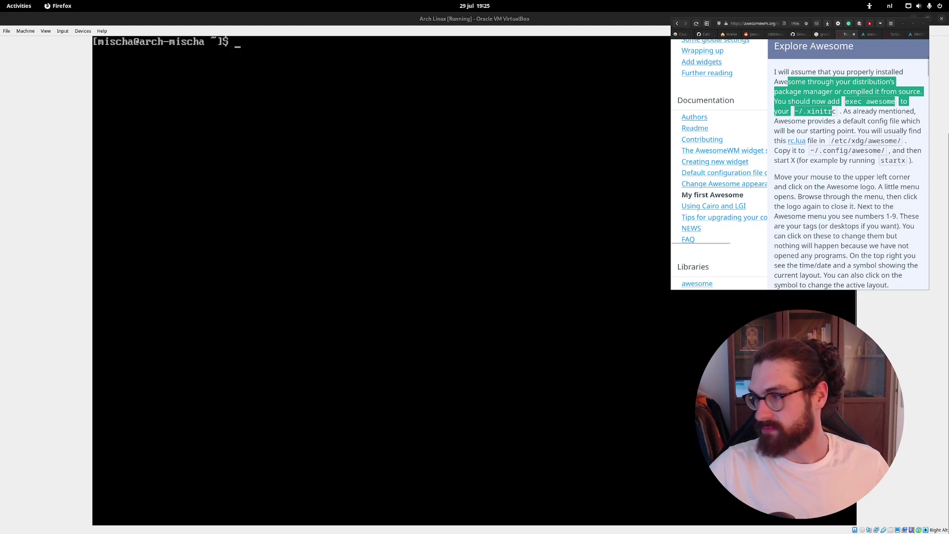
- Go to the home directory, list all files with ls -la, and open .xinitrc in vim
key("alt+Tab")
type("c")
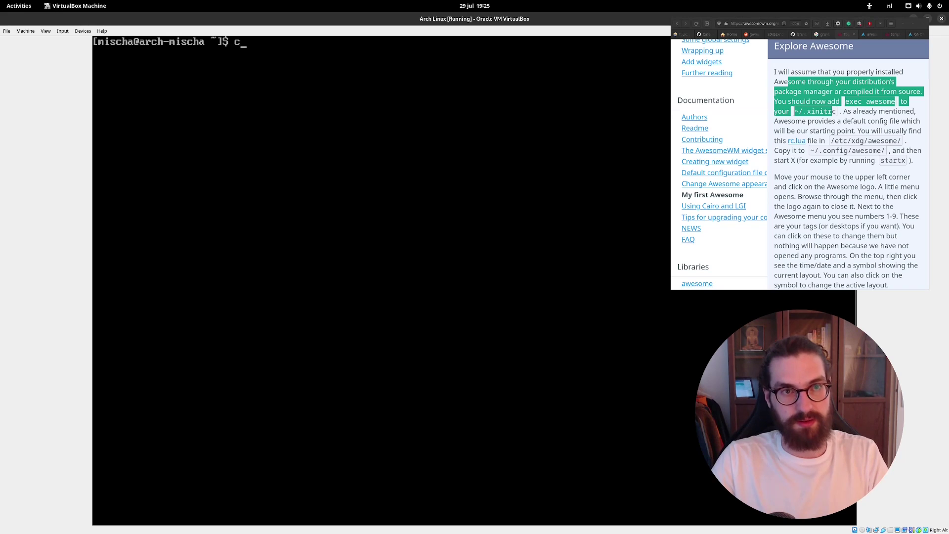
type("d")
key("Return")
type("ls -la")
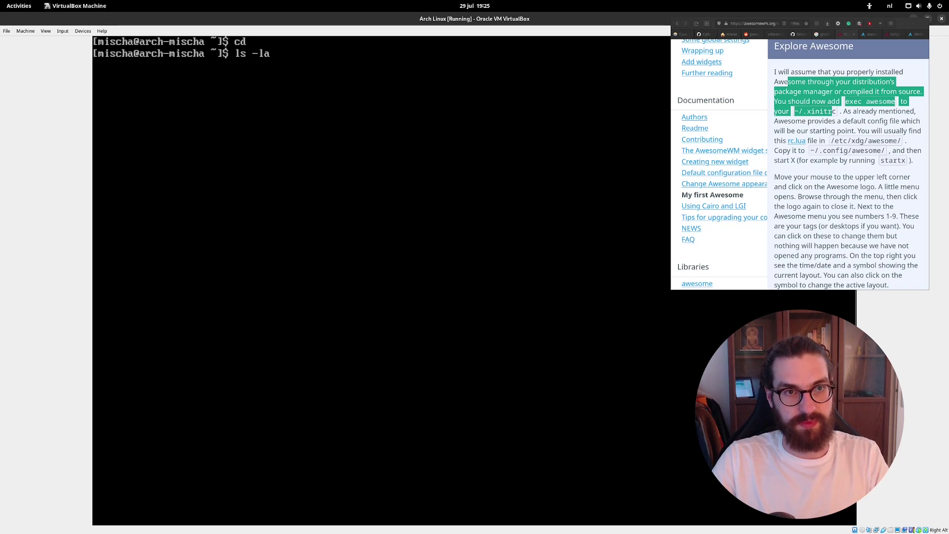
key("Return")
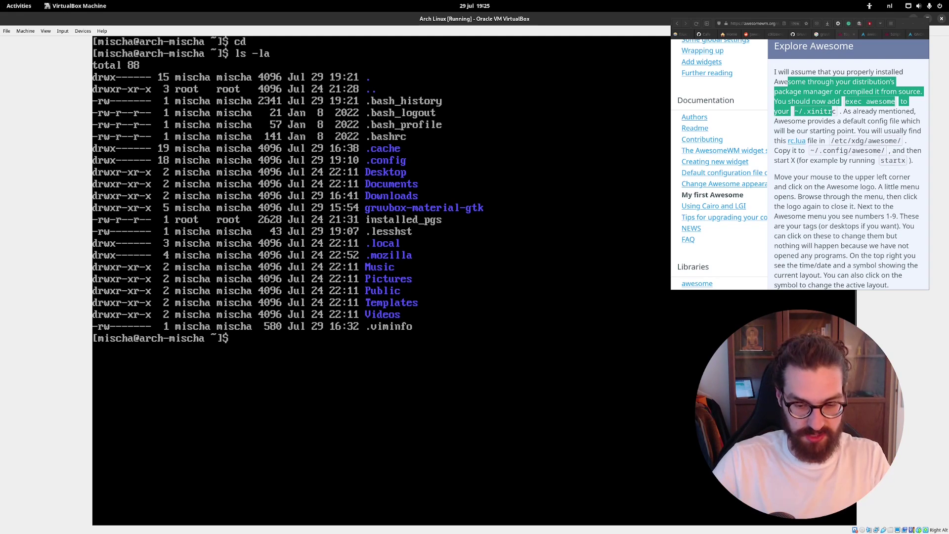
type("vim")
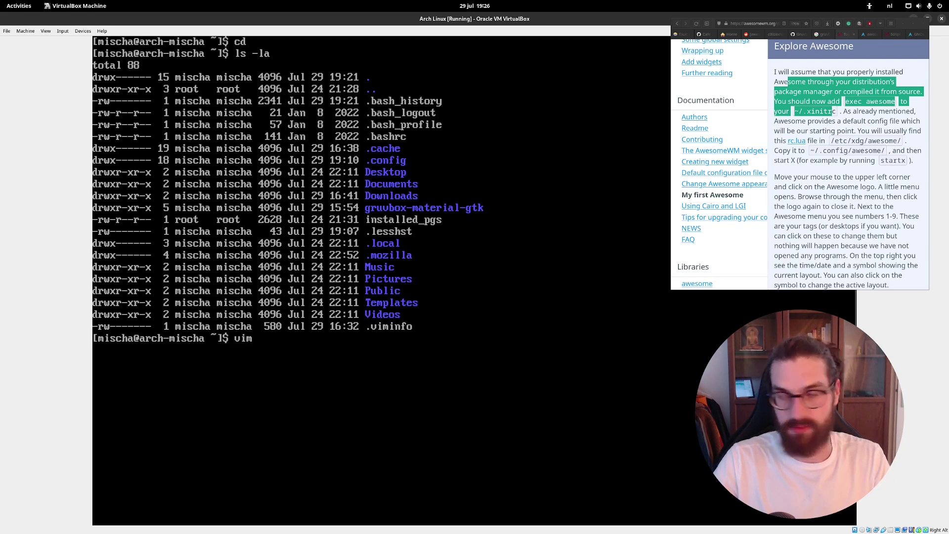
type(" .xinitrc")
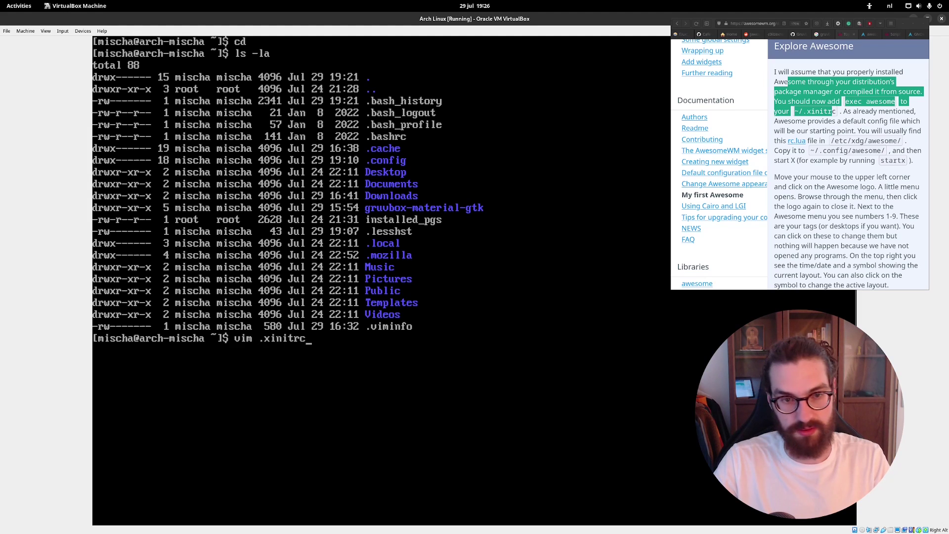
key("Return")
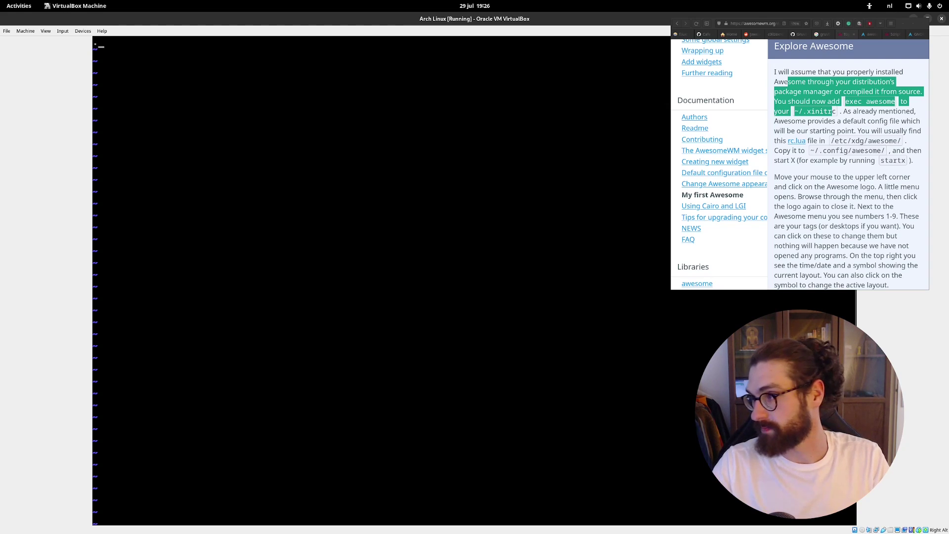
- Write the line 'exec awesome' into .xinitrc and save it with :wq
type("exe")
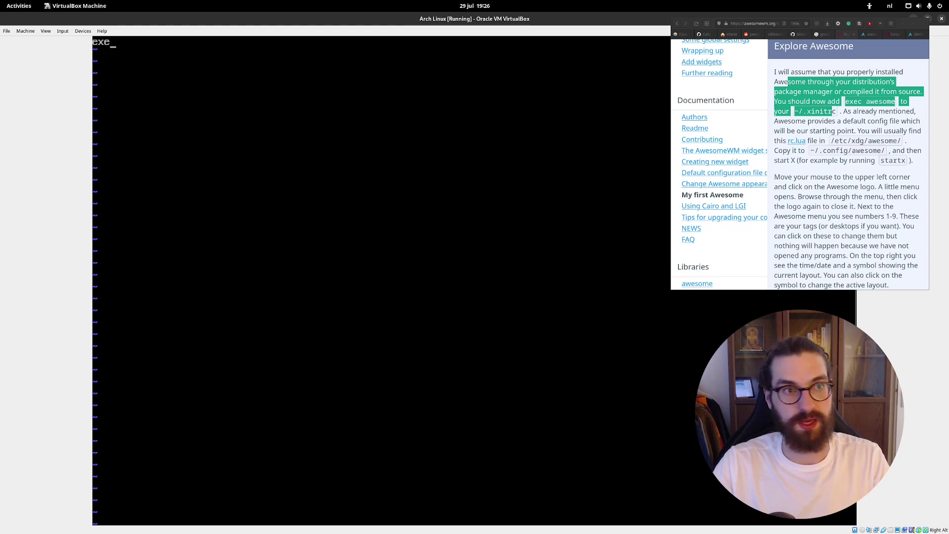
type("c awesome")
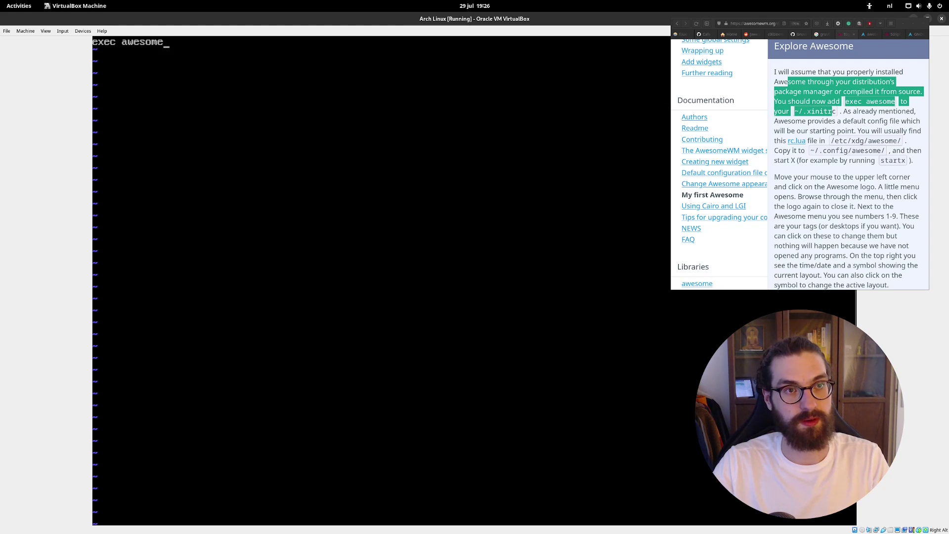
key("Escape")
key("u")
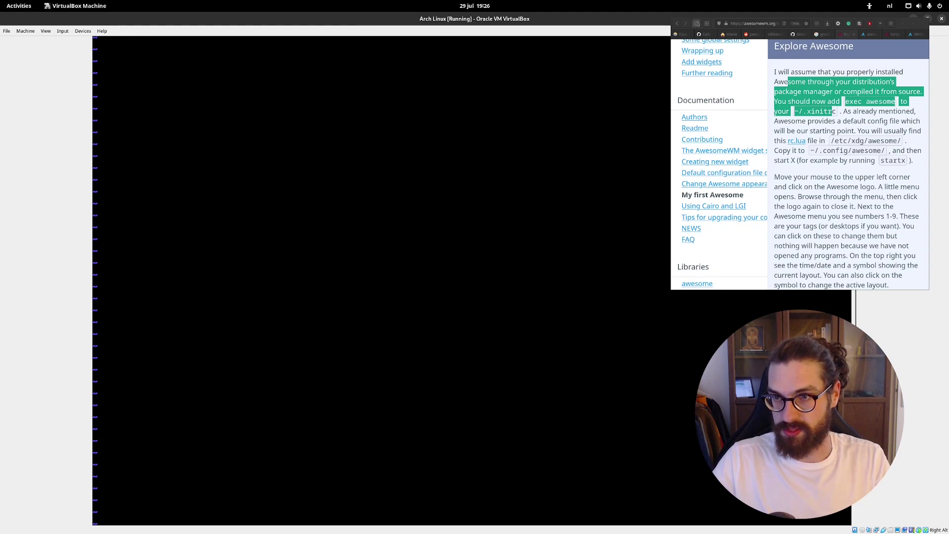
type(":wq")
key("Return")
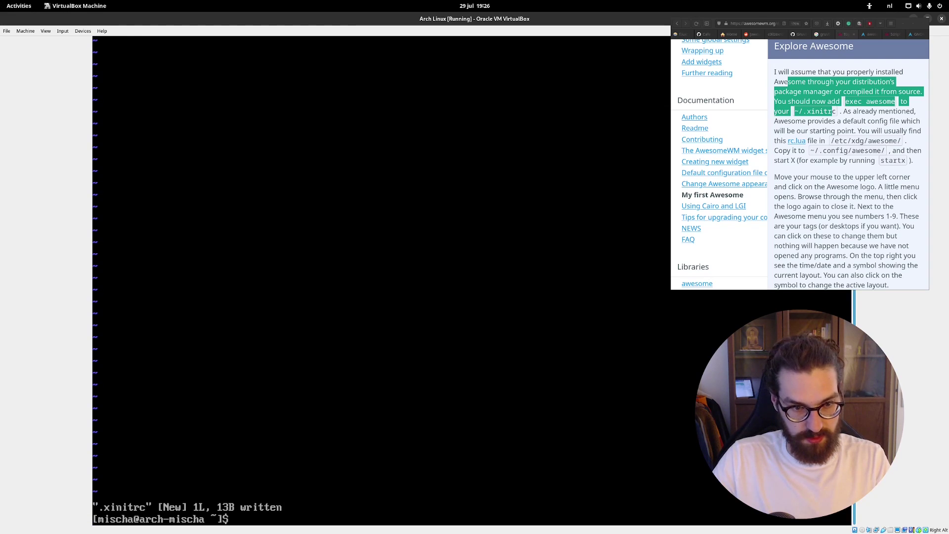
type(":wq")
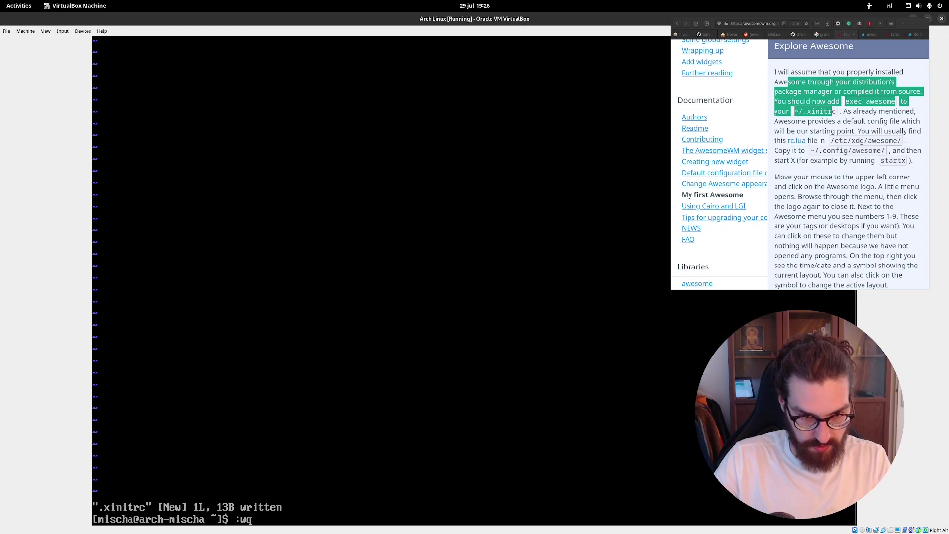
key("Return")
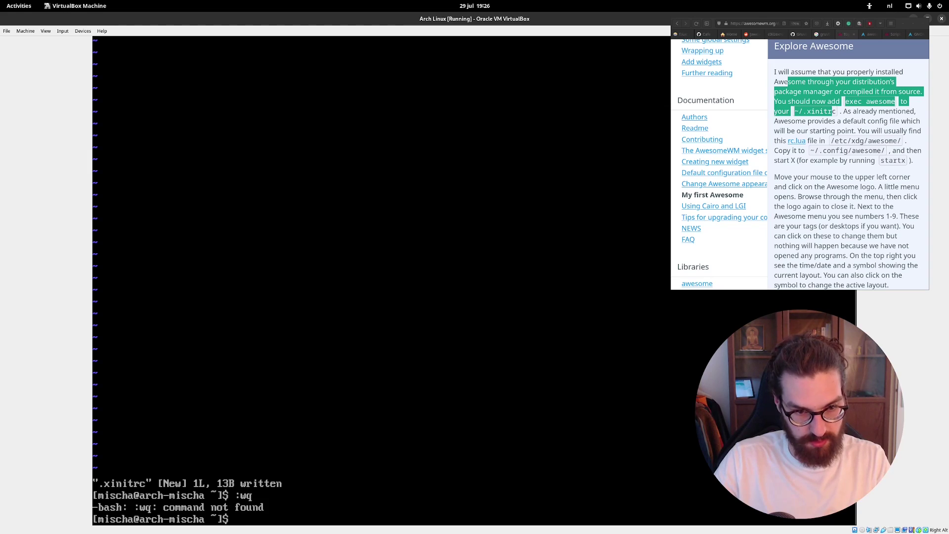
- Clear the terminal and print .xinitrc with cat to confirm its contents
key("ctrl+l")
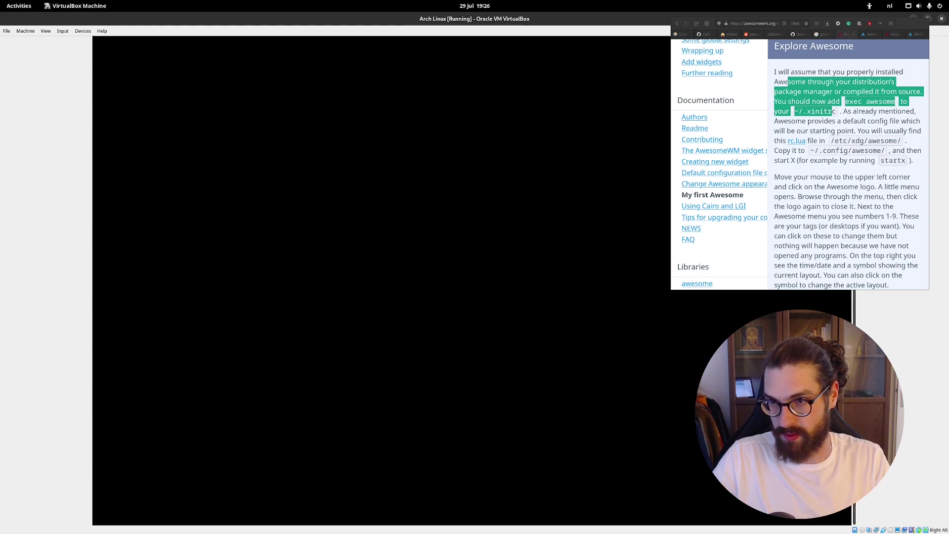
key("ctrl+l")
type("cat .xinitrc")
key("Return")
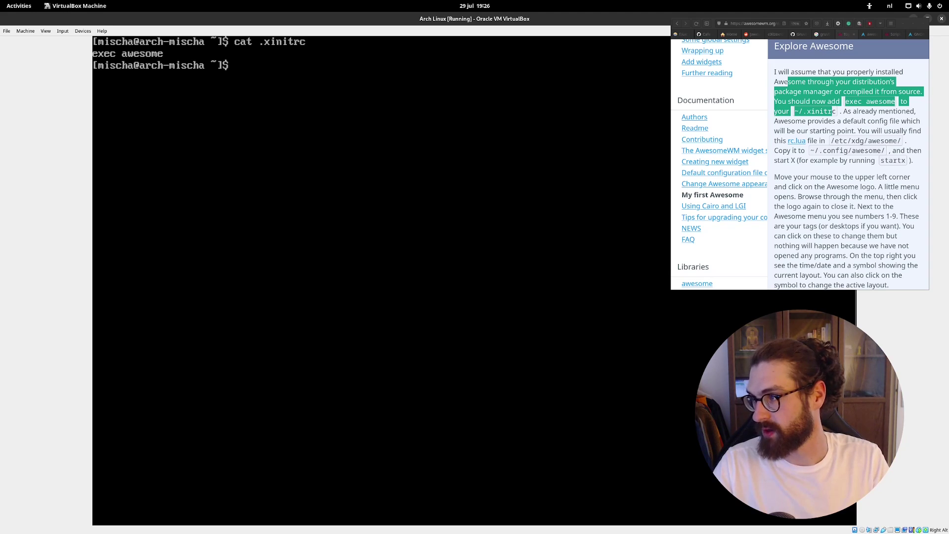
- Highlight the docs sentence about the default config file in /etc/xdg/awesome/
left_click(875, 112)
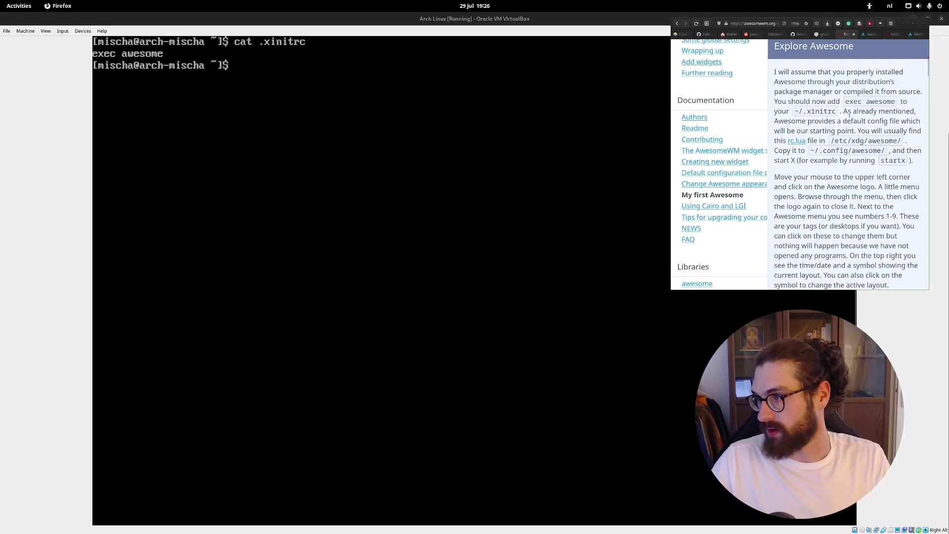
left_click_drag(848, 112, 831, 142)
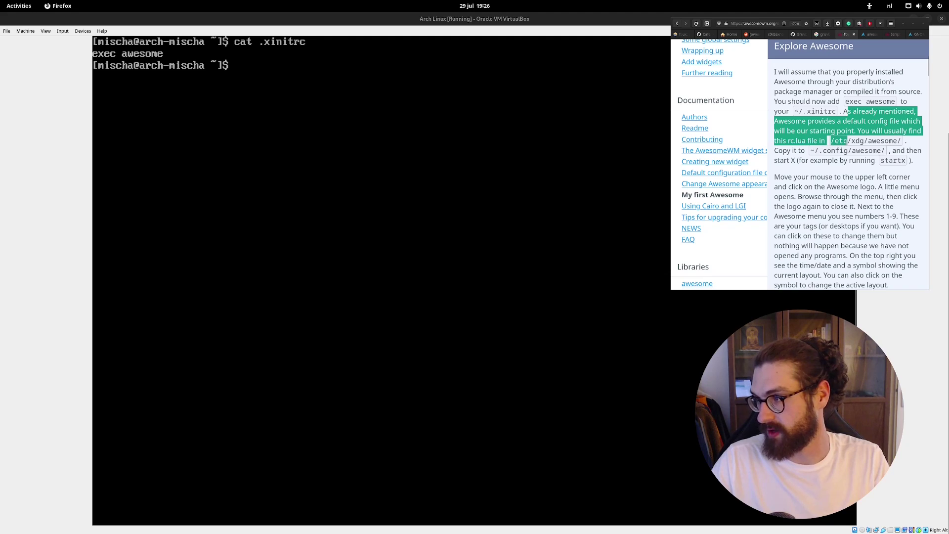
left_click(849, 141)
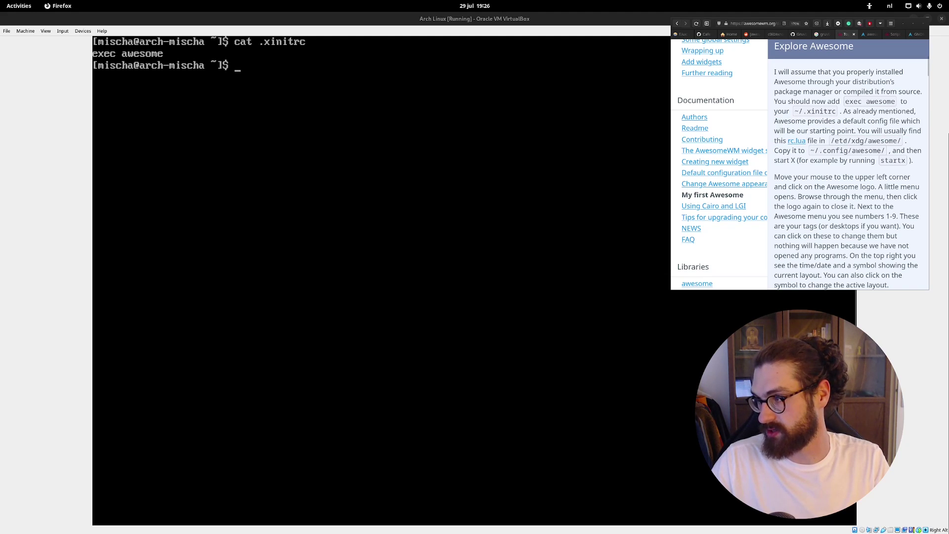
- List the contents of ~/.config with ls .config/ in the VM terminal
left_click(816, 303)
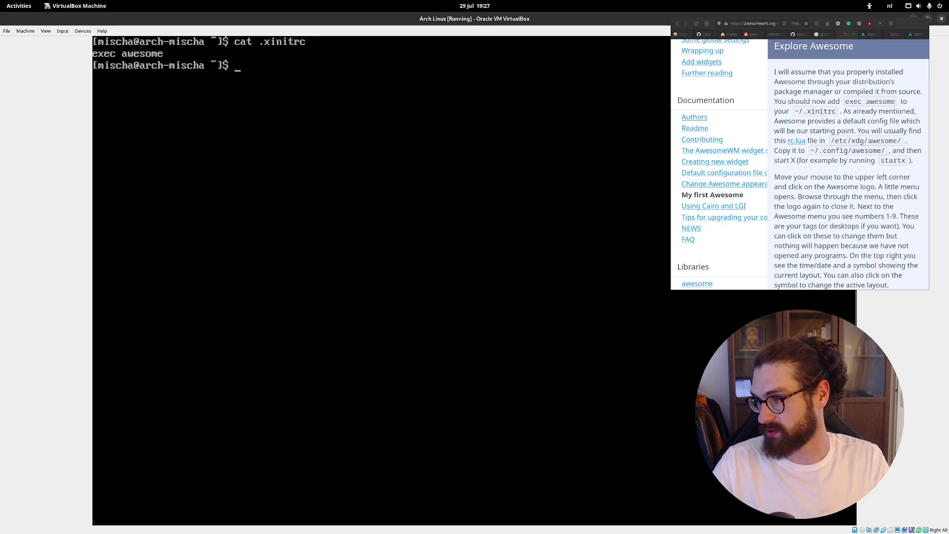
type("c")
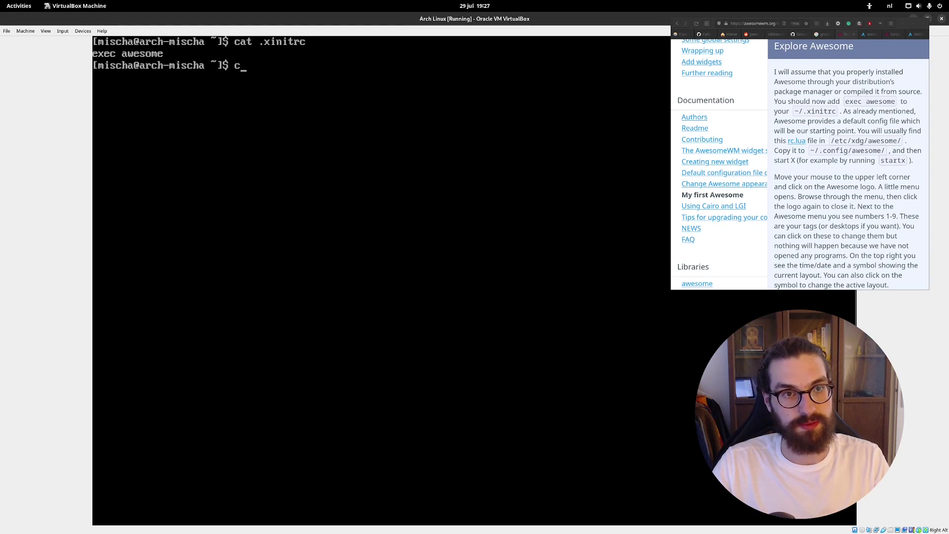
key("BackSpace")
type("ls co")
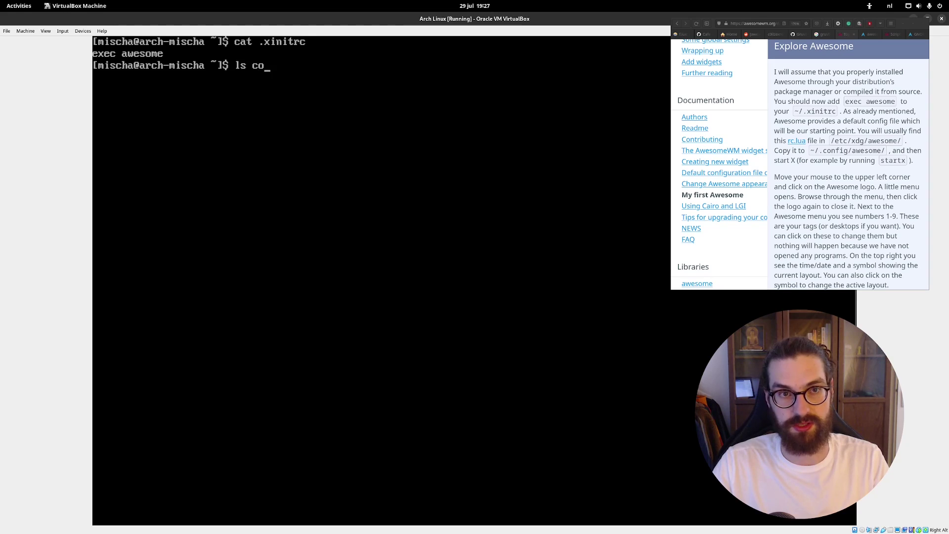
type("nfig/asw")
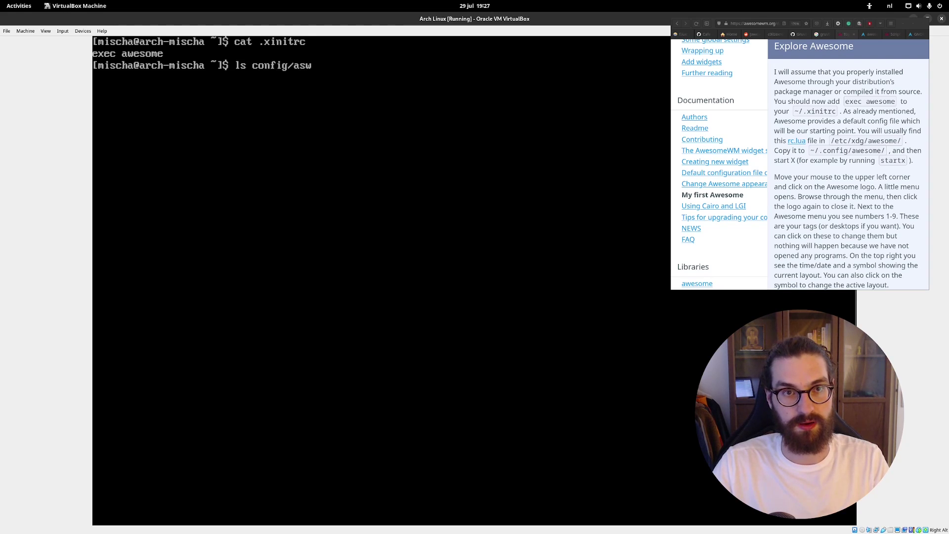
key("BackSpace")
key("BackSpace")
key("BackSpace")
key("BackSpace")
key("BackSpace")
key("BackSpace")
key("BackSpace")
key("BackSpace")
key("BackSpace")
key("BackSpace")
key("BackSpace")
key("BackSpace")
key("BackSpace")
type("ls .config/")
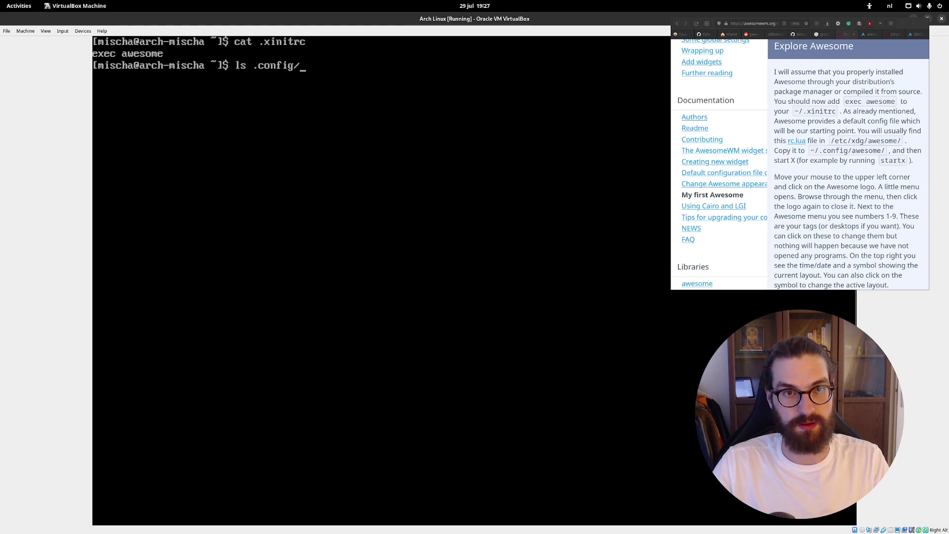
type("a")
key("Tab")
key("BackSpace")
key("BackSpace")
key("BackSpace")
key("BackSpace")
key("BackSpace")
key("BackSpace")
key("BackSpace")
key("BackSpace")
type("w")
key("BackSpace")
key("BackSpace")
key("Return")
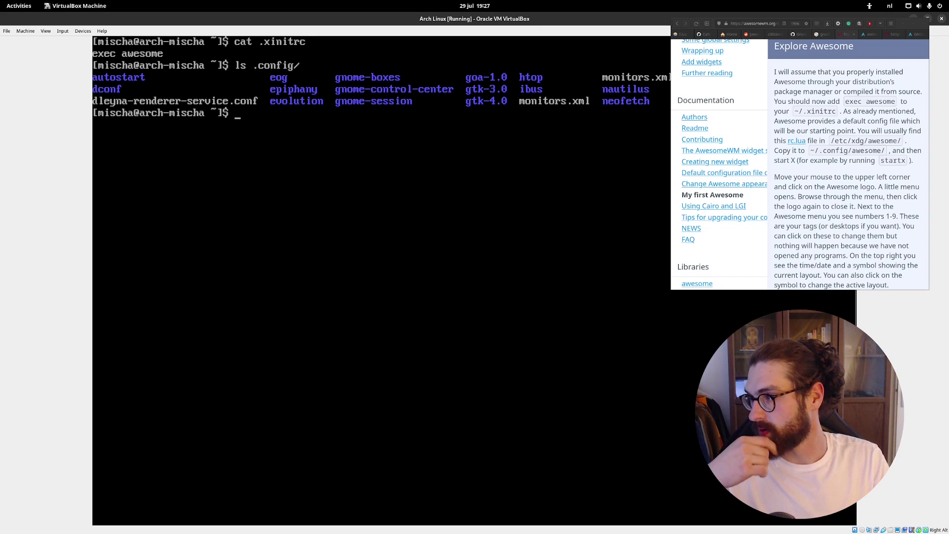
- Move into ~/.config, create an awesome folder with mkdir, and change into it
type("cd .config")
key("Return")
type("ls")
key("Return")
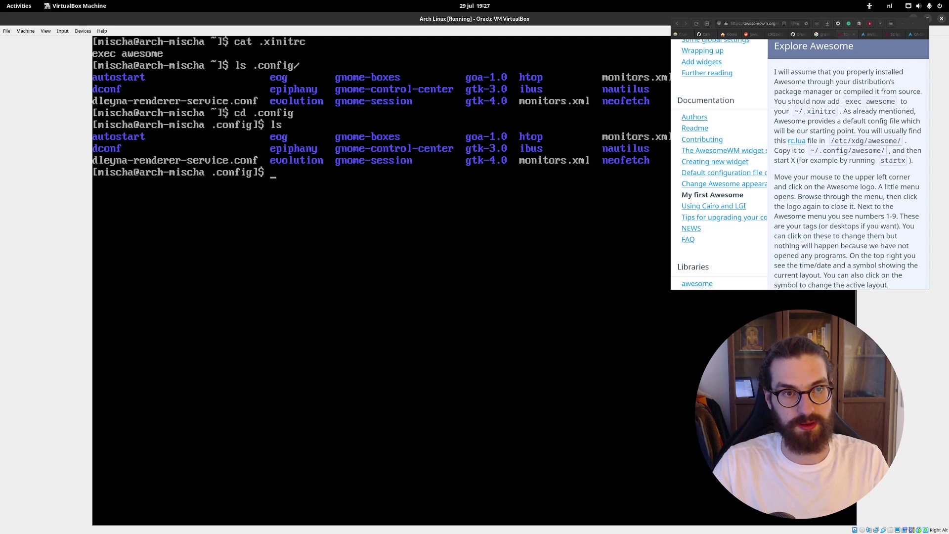
type("mkdir")
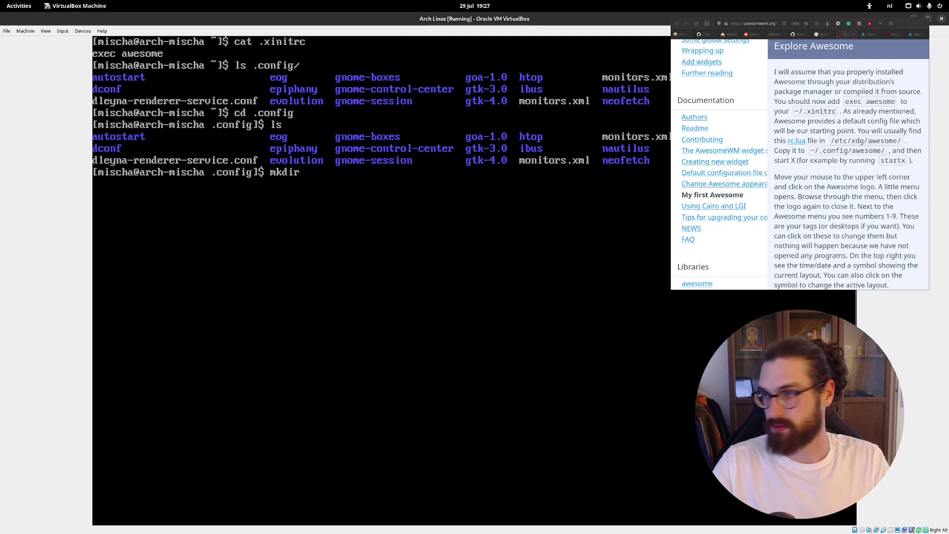
type(" awesome")
key("Return")
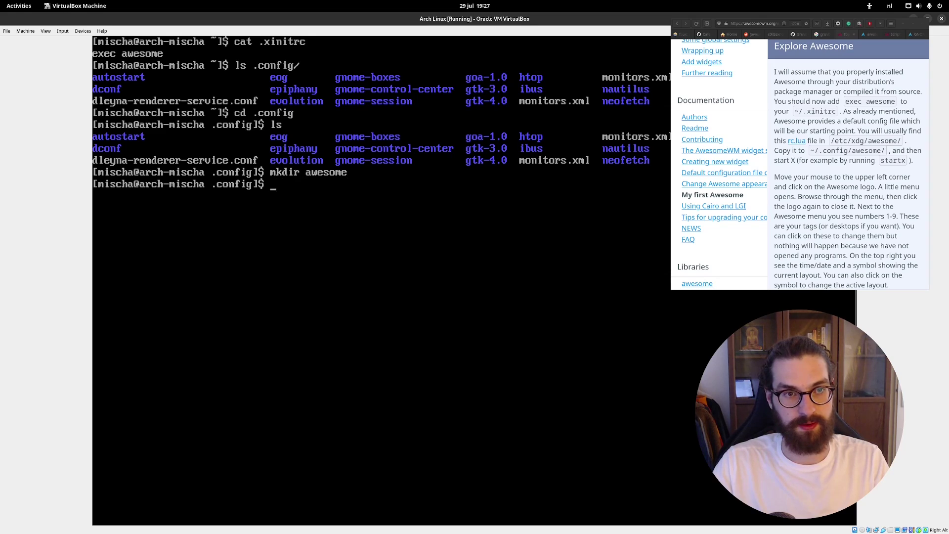
type("ls")
key("Return")
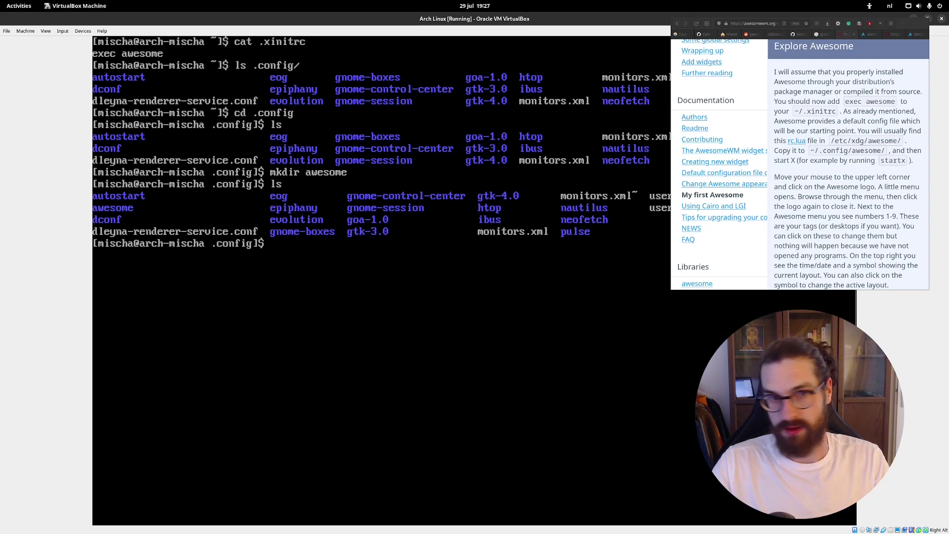
type("cd awesome")
key("Return")
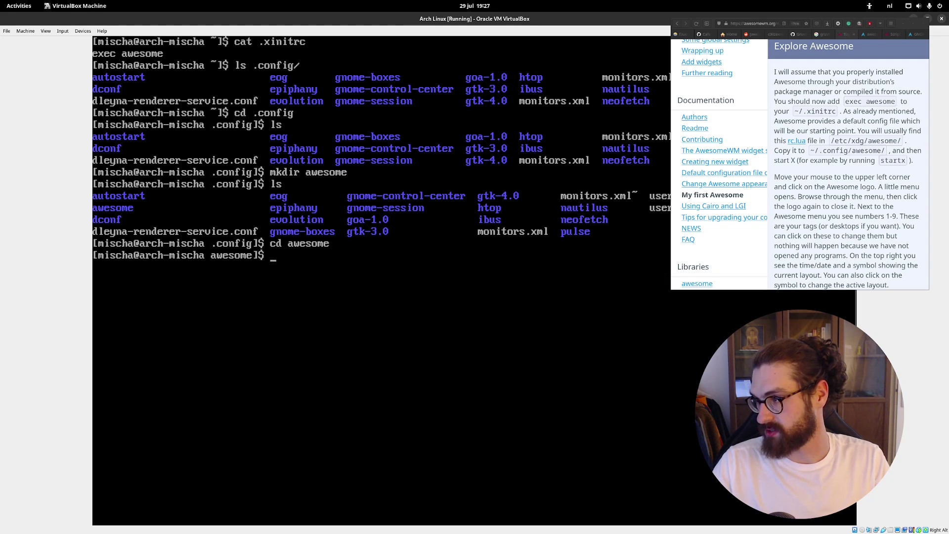
- List /etc/xdg/awesome and copy its rc.lua into the awesome folder, verifying with ls
left_click_drag(901, 141, 834, 141)
left_click(618, 148)
type("ls /etc/")
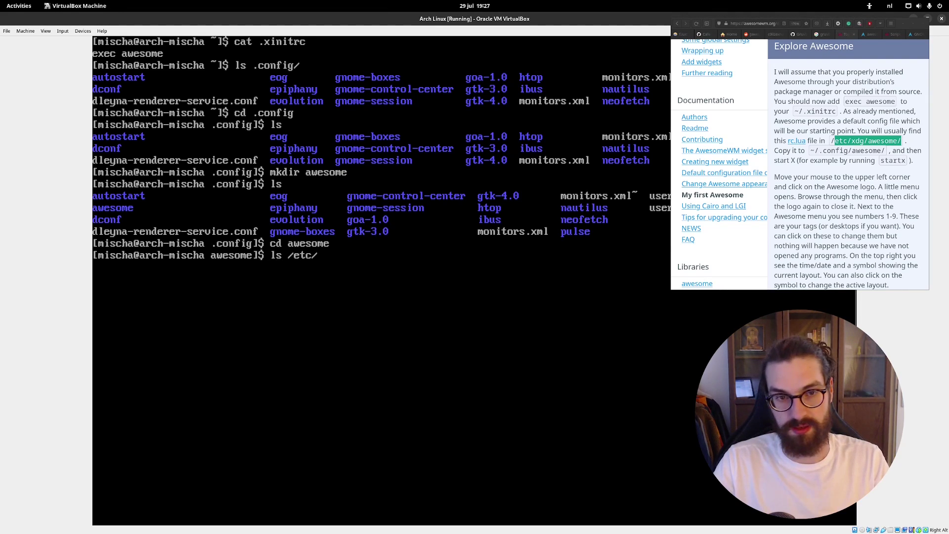
type("xdg")
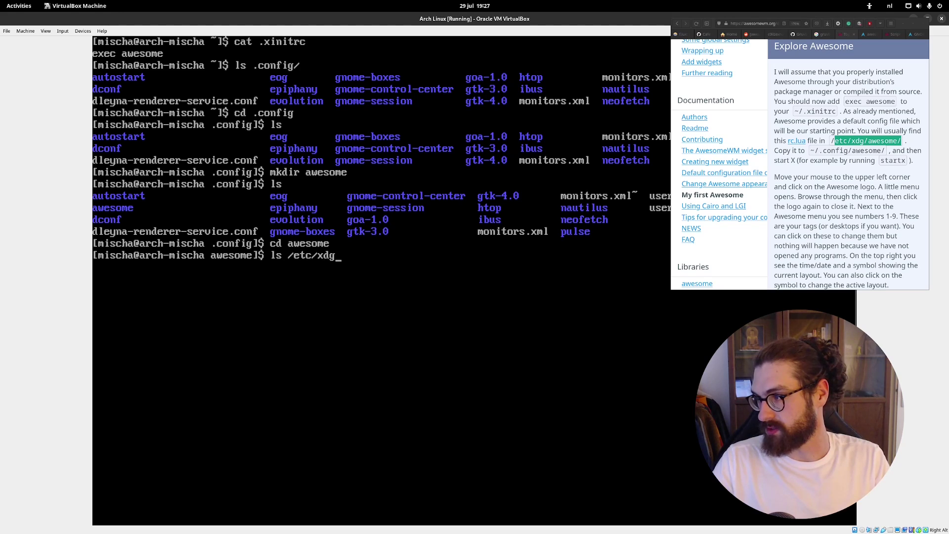
type("/awesome")
key("Return")
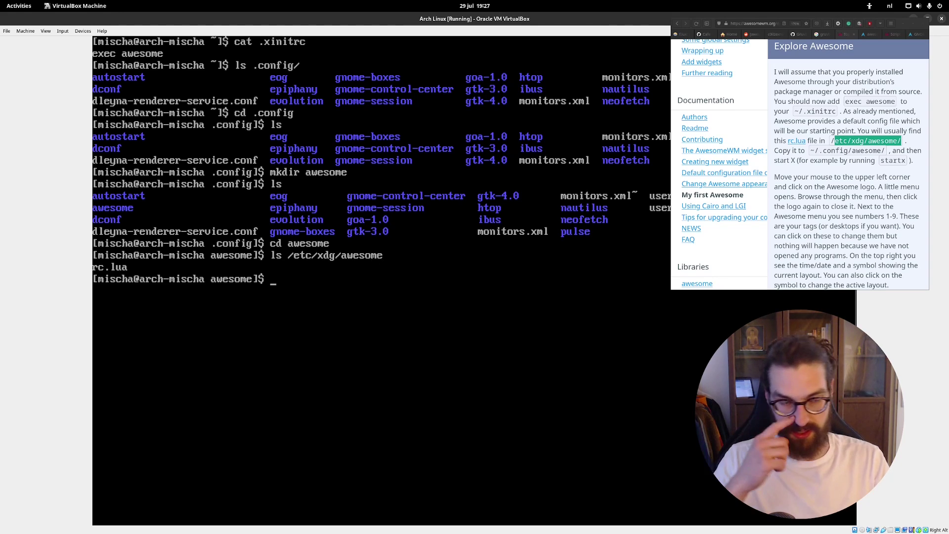
key("Up")
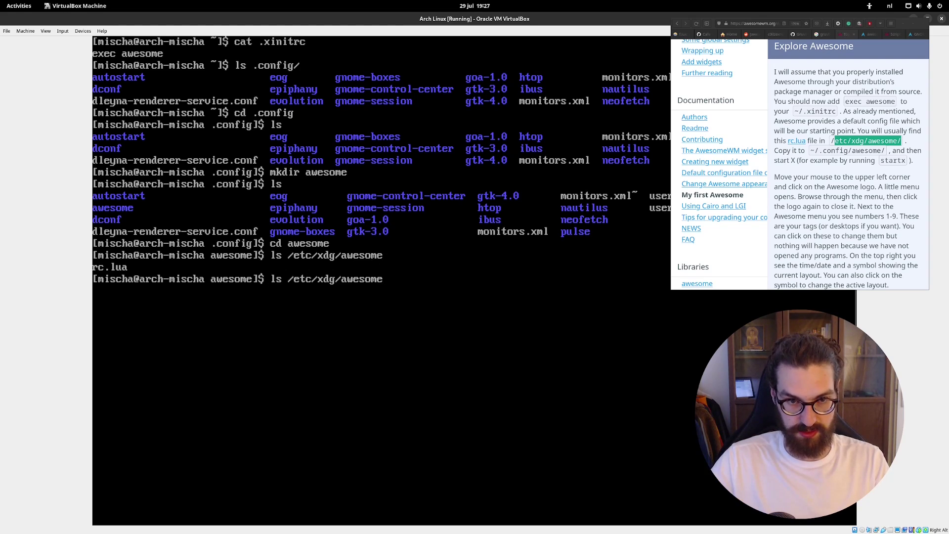
type("/")
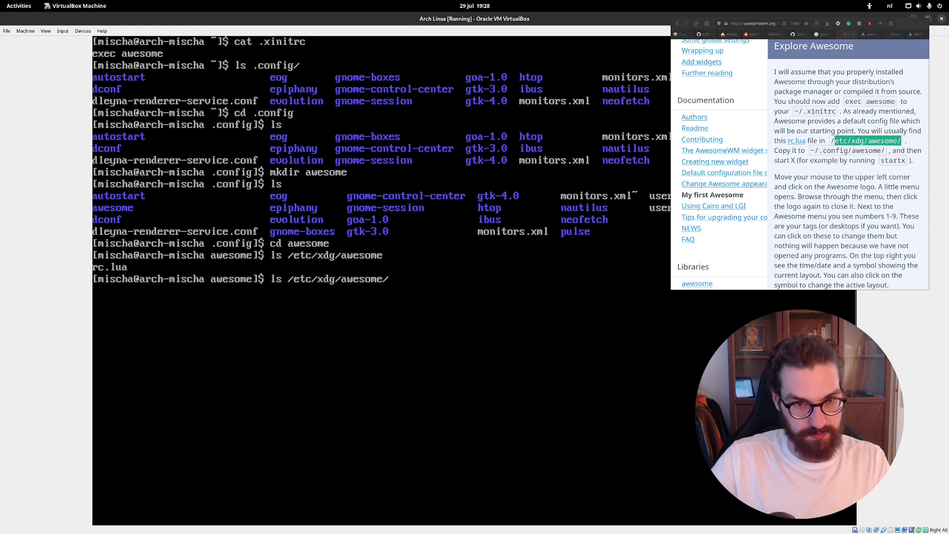
key("Delete")
key("BackSpace")
type("cp")
key("Tab")
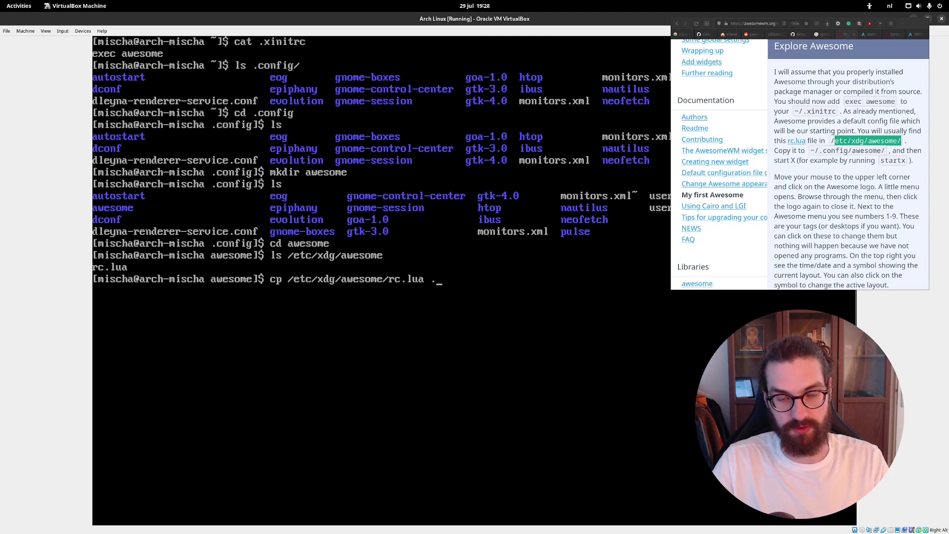
key("Return")
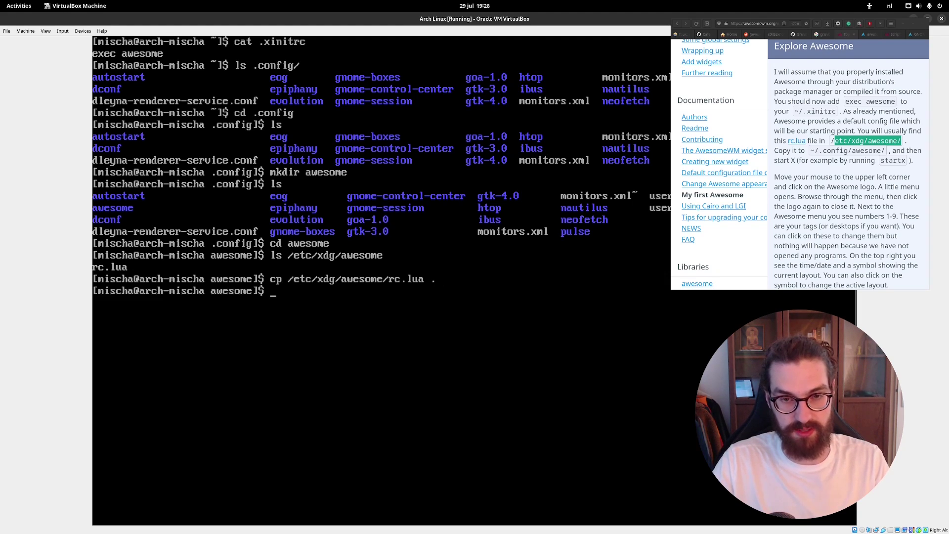
type("ls")
key("Return")
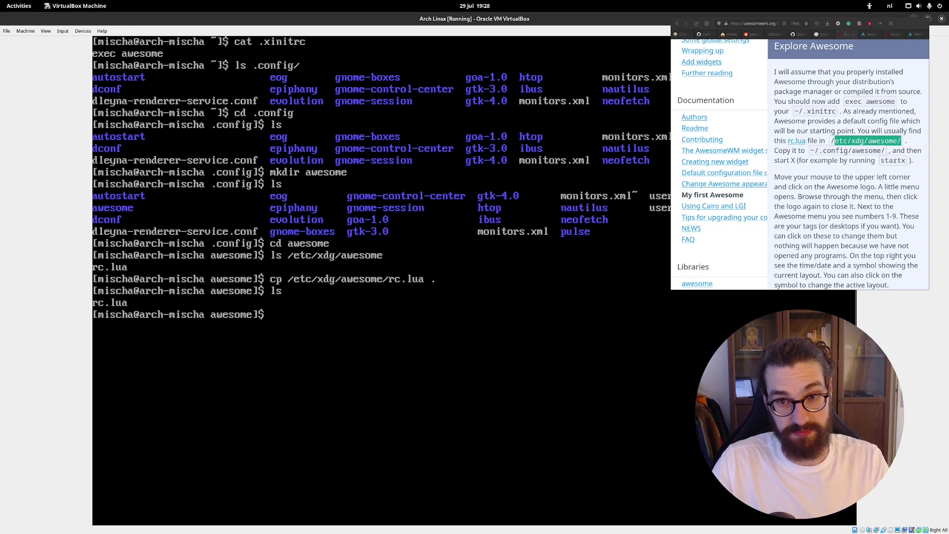
- Run startx from ~/.config/awesome, which fails with 'startx: command not found'
type("startx")
key("Return")
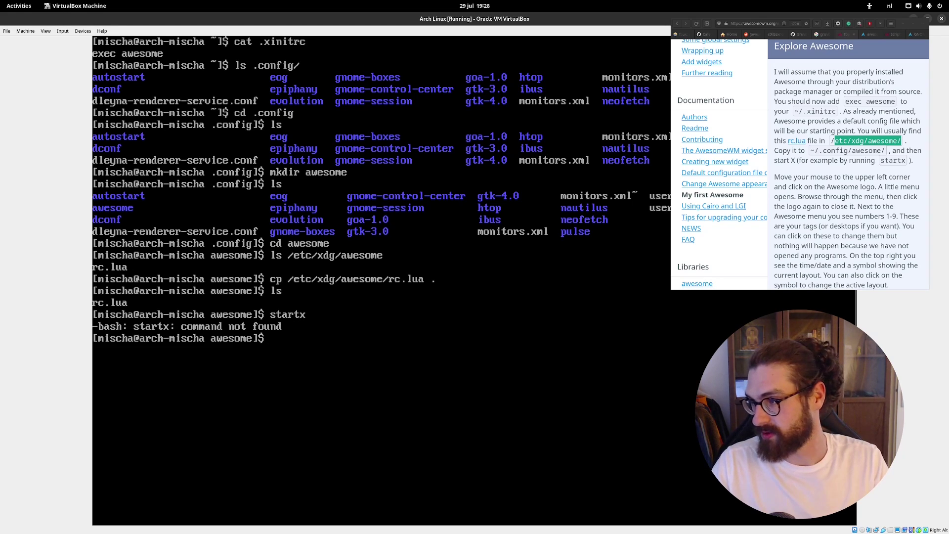
scroll(847, 232, "up", 1)
scroll(857, 218, "down", 1)
scroll(854, 198, "up", 2)
scroll(851, 200, "down", 2)
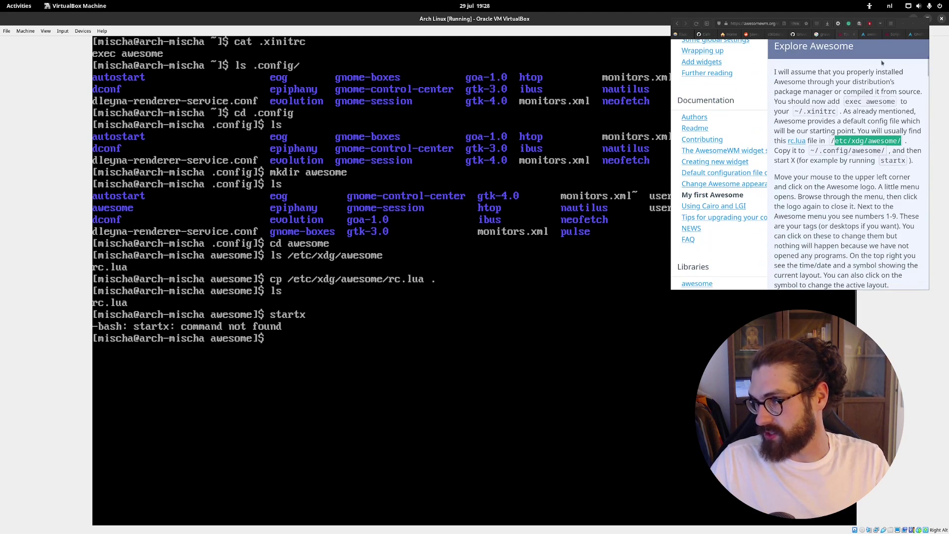
- Close the GNOME wiki tab and highlight the awesome ArchWiki note about the included xsession file
left_click(912, 34)
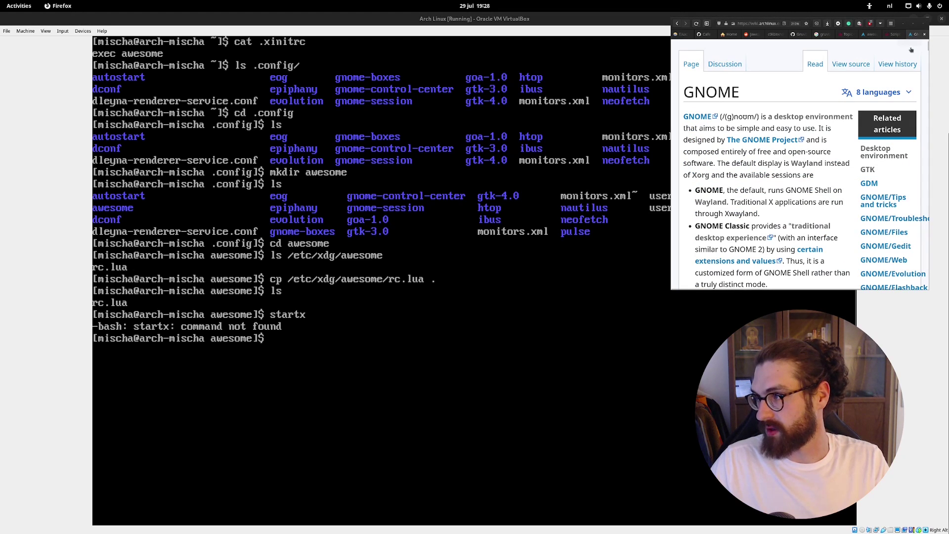
left_click(870, 35)
left_click(925, 35)
scroll(846, 123, "up", 2)
scroll(845, 123, "down", 3)
left_click_drag(719, 159, 698, 158)
left_click(724, 158)
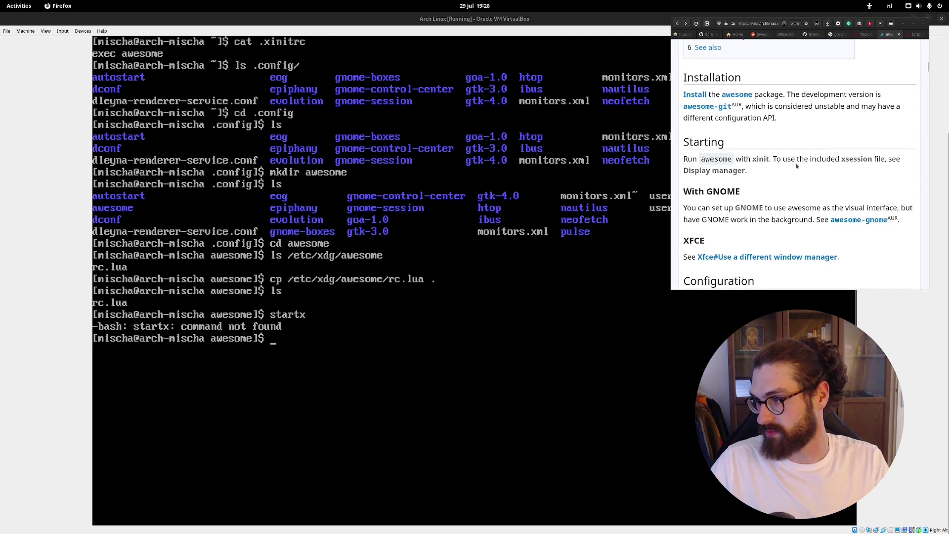
left_click_drag(796, 158, 888, 159)
left_click(861, 182)
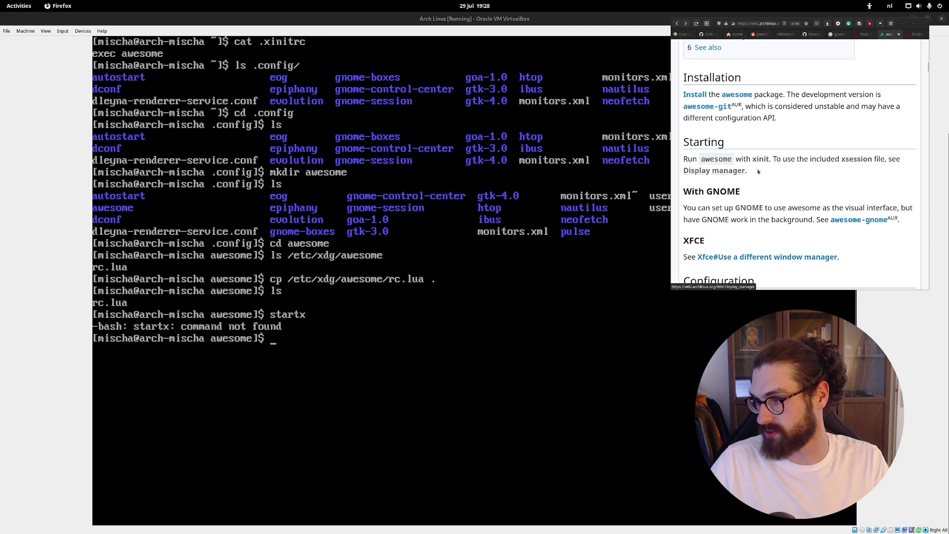
- Open the ArchWiki xinit article and scroll to its Installation section naming xorg-xinit
scroll(764, 162, "down", 3)
scroll(760, 163, "down", 9)
scroll(759, 165, "down", 15)
scroll(759, 165, "down", 10)
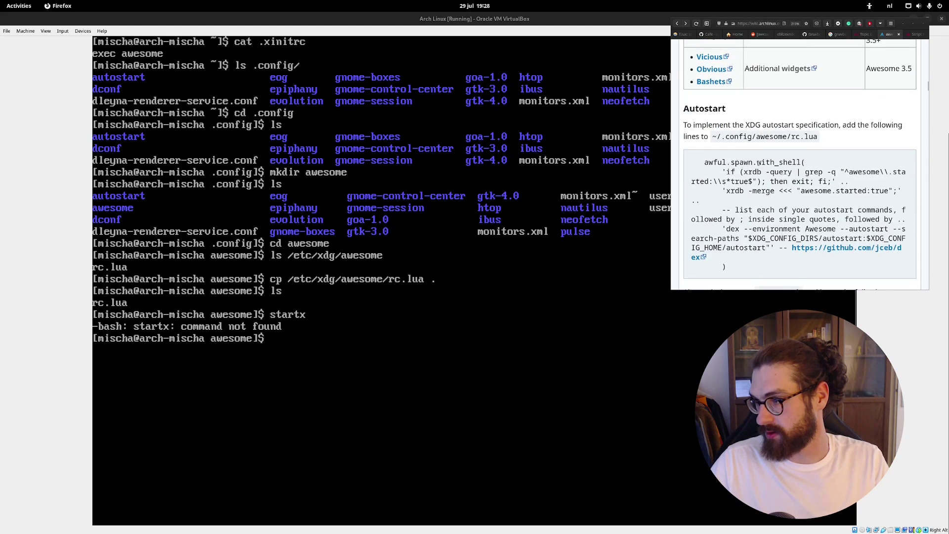
scroll(759, 163, "up", 4)
scroll(759, 162, "up", 1)
scroll(774, 156, "down", 15)
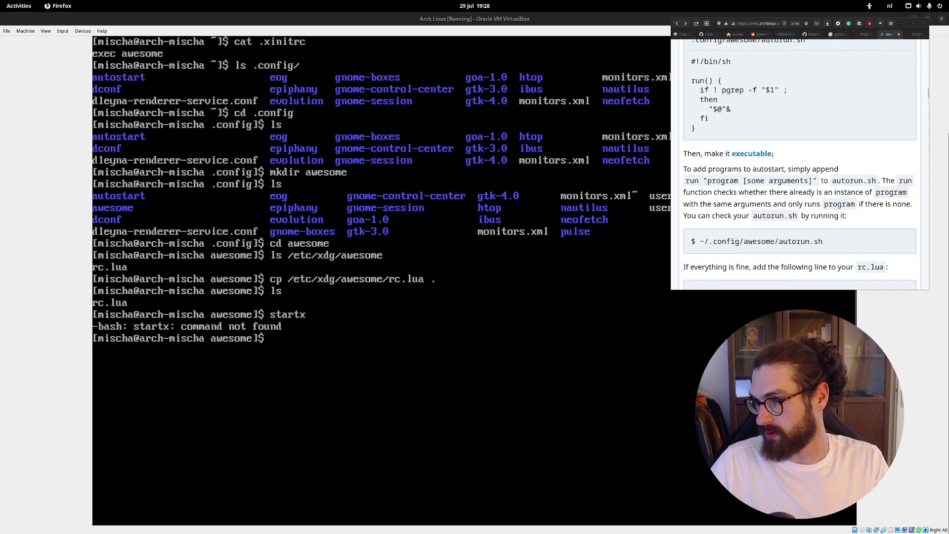
scroll(773, 155, "down", 12)
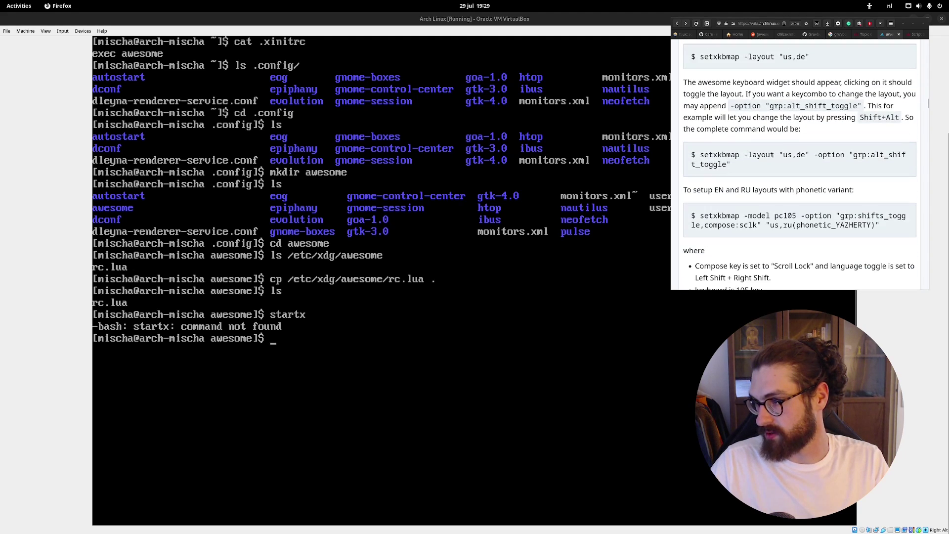
scroll(772, 155, "up", 20)
scroll(774, 156, "up", 10)
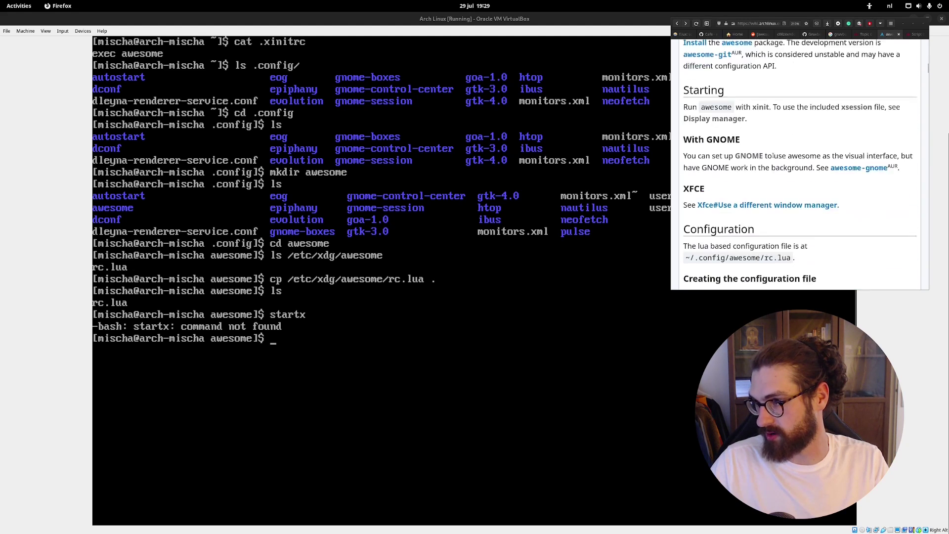
scroll(771, 161, "down", 2)
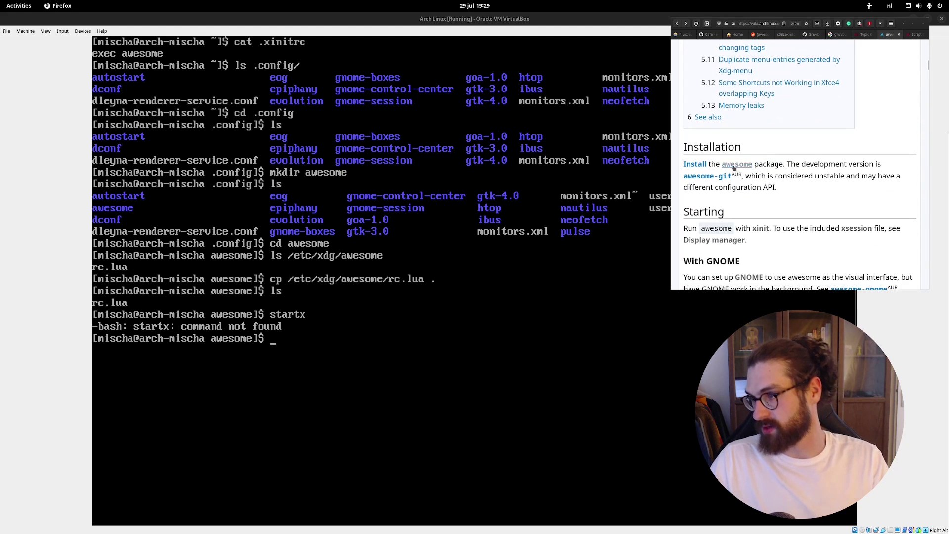
scroll(776, 168, "down", 3)
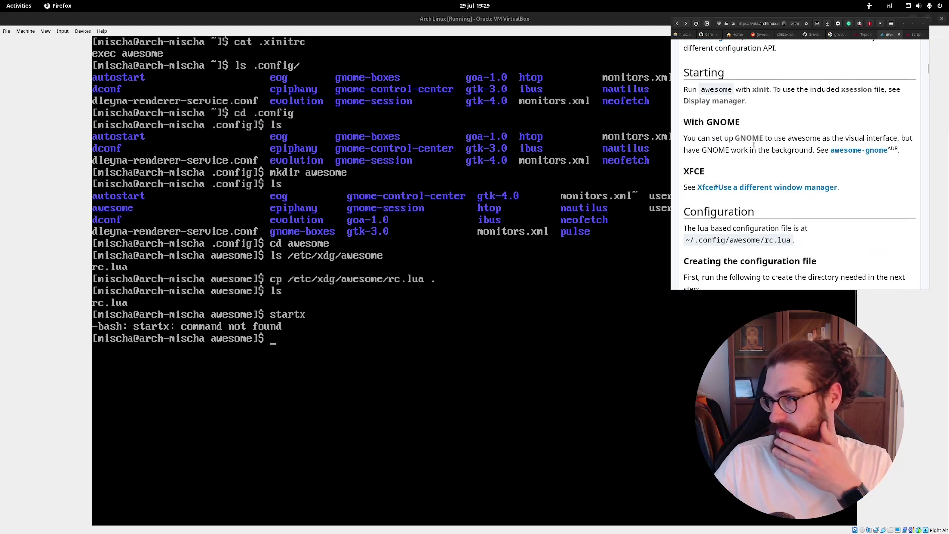
left_click(760, 89)
scroll(783, 151, "down", 2)
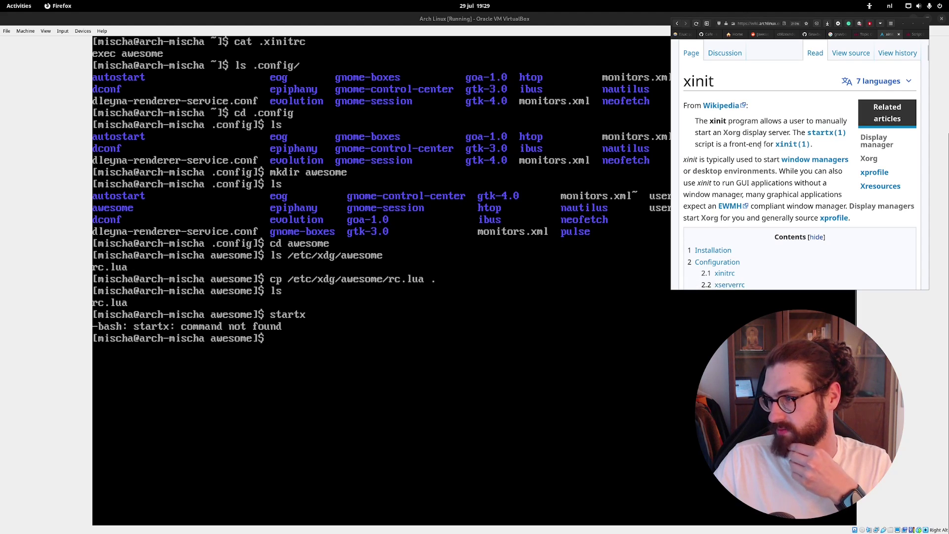
scroll(760, 144, "down", 2)
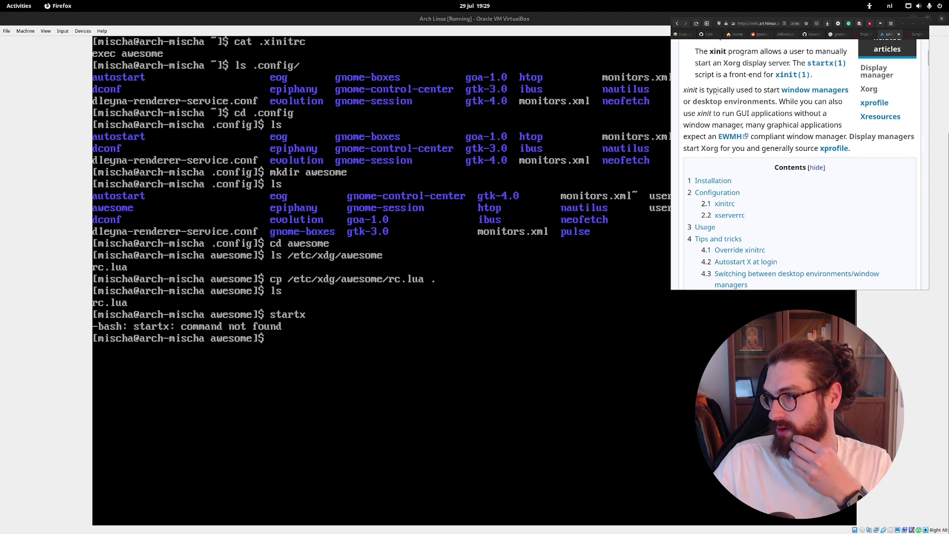
scroll(726, 110, "down", 2)
scroll(726, 112, "down", 4)
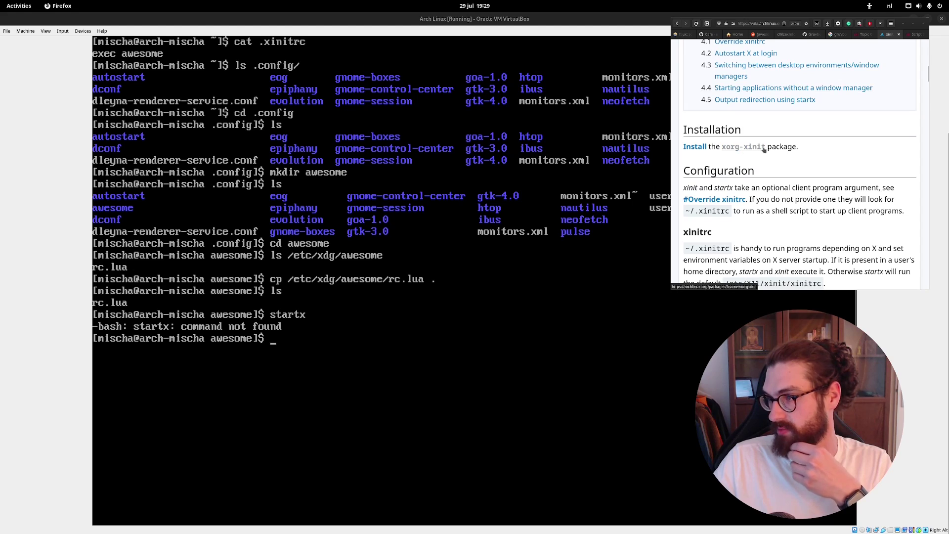
left_click(618, 296)
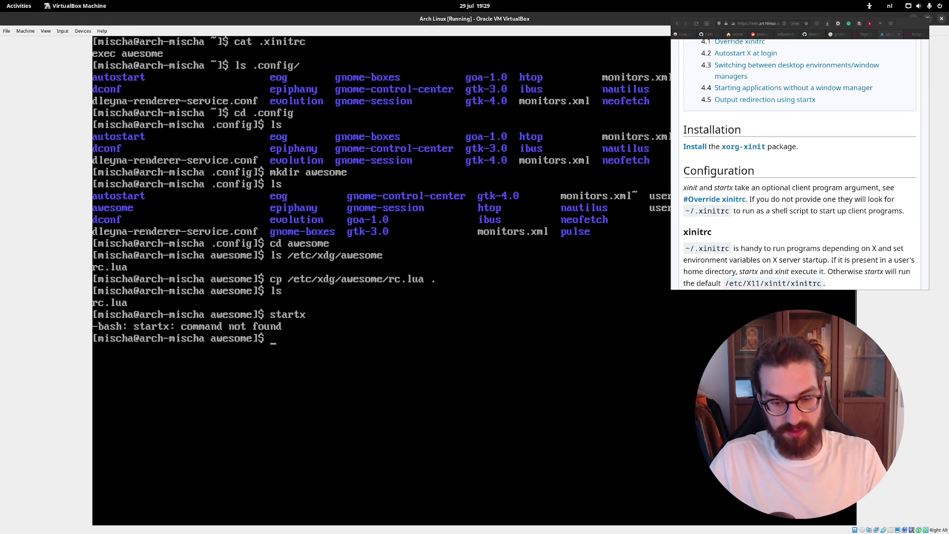
- Install xorg-xinit with sudo pacman -S xorg-xinit, then clear the terminal
type("sudp")
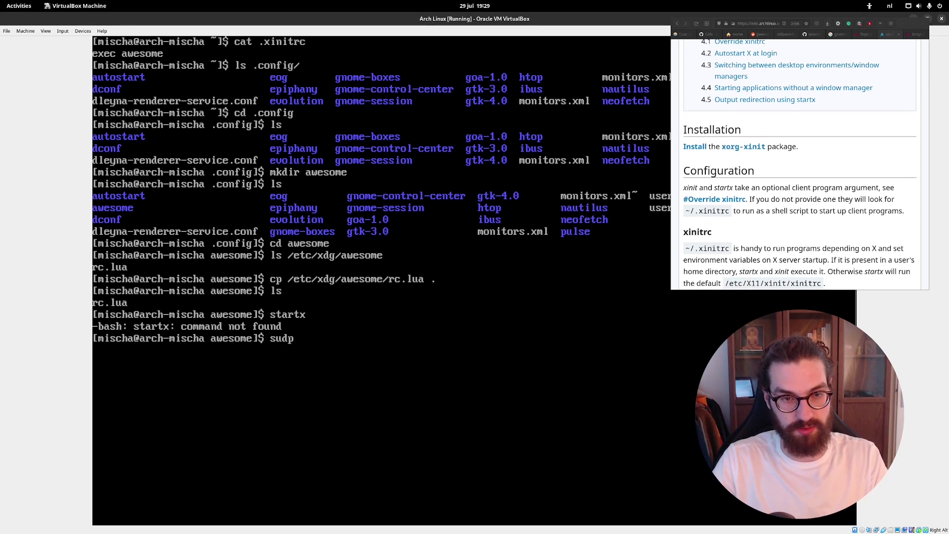
key("BackSpace")
key("BackSpace")
type("do pacman -")
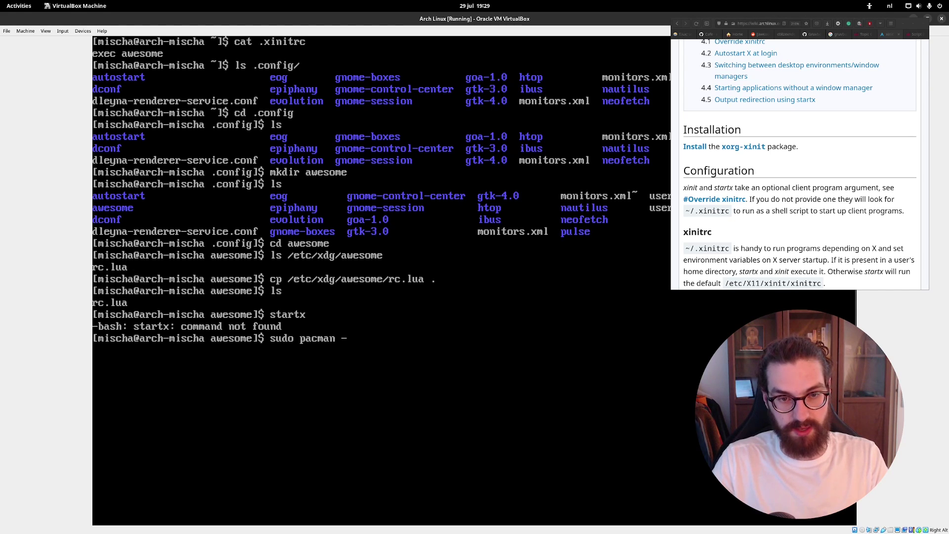
type("S xorg-xinit")
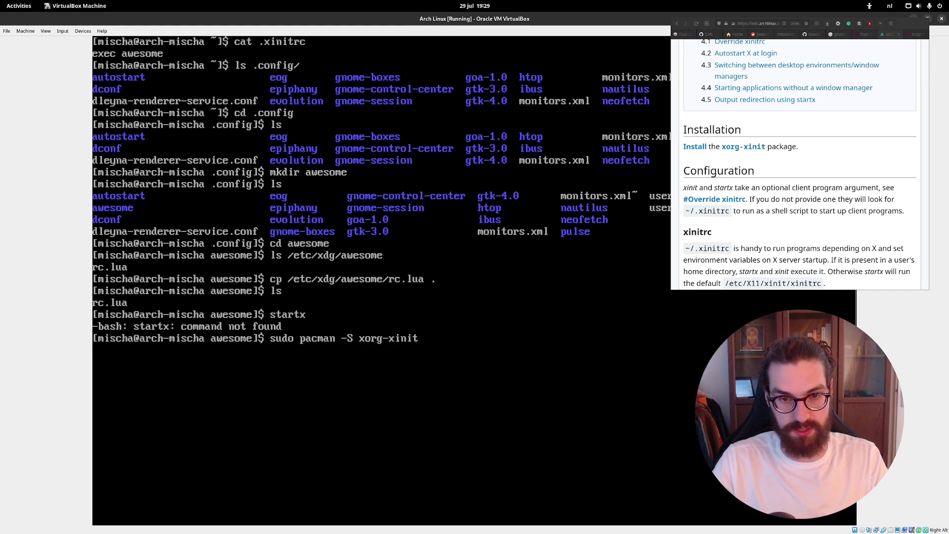
key("Return")
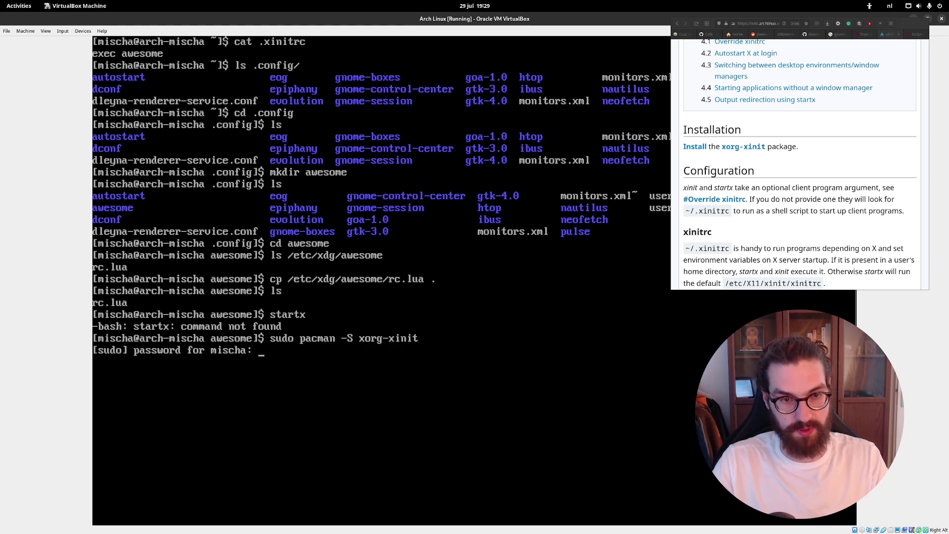
key("Return")
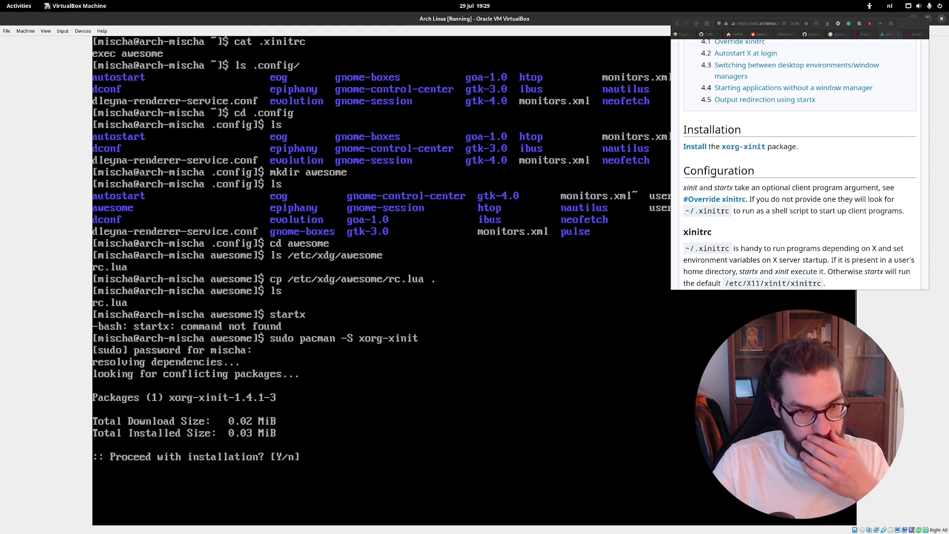
key("Return")
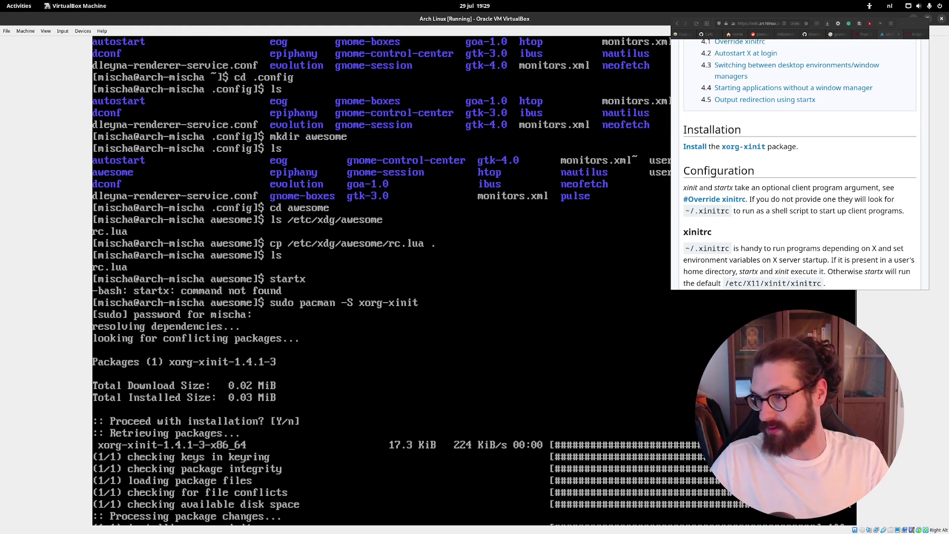
scroll(800, 211, "down", 3)
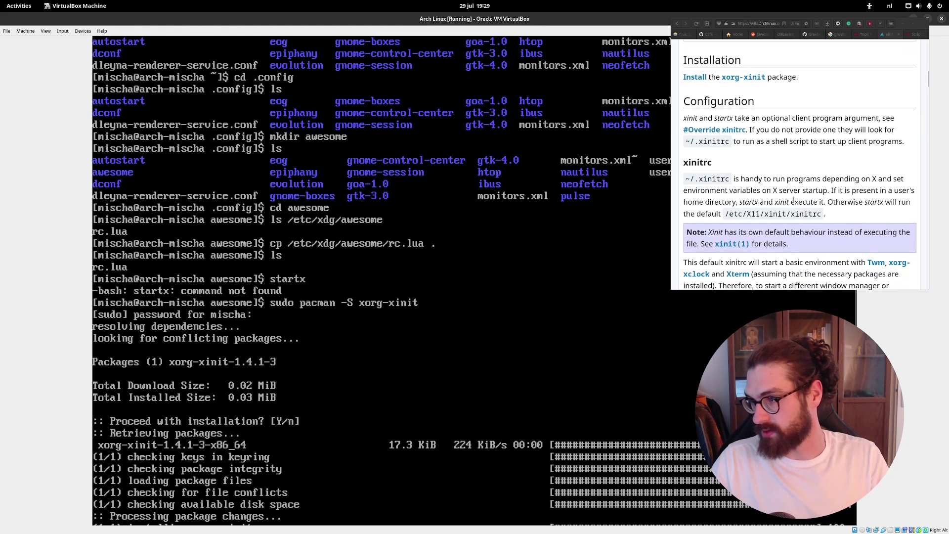
key("ctrl+l")
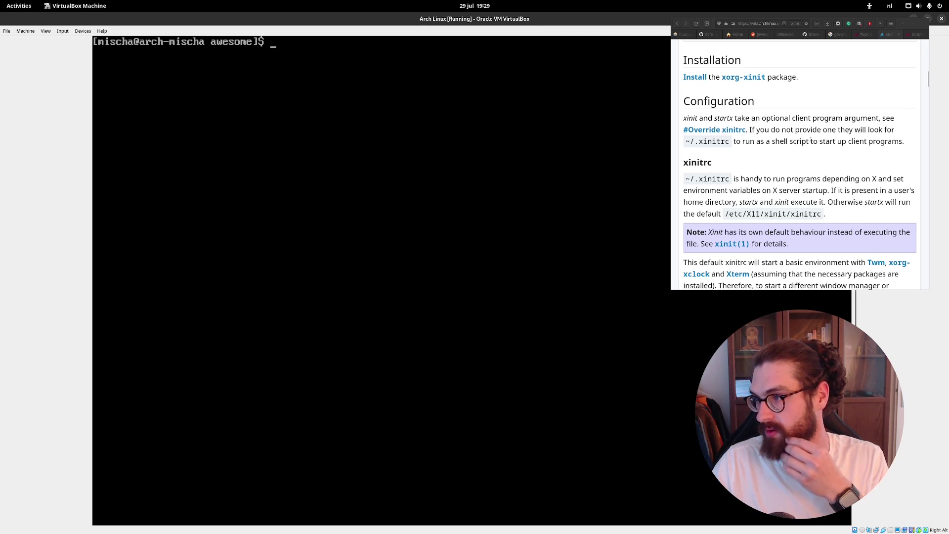
scroll(816, 148, "down", 3)
left_click_drag(749, 109, 823, 143)
left_click(837, 148)
left_click(872, 307)
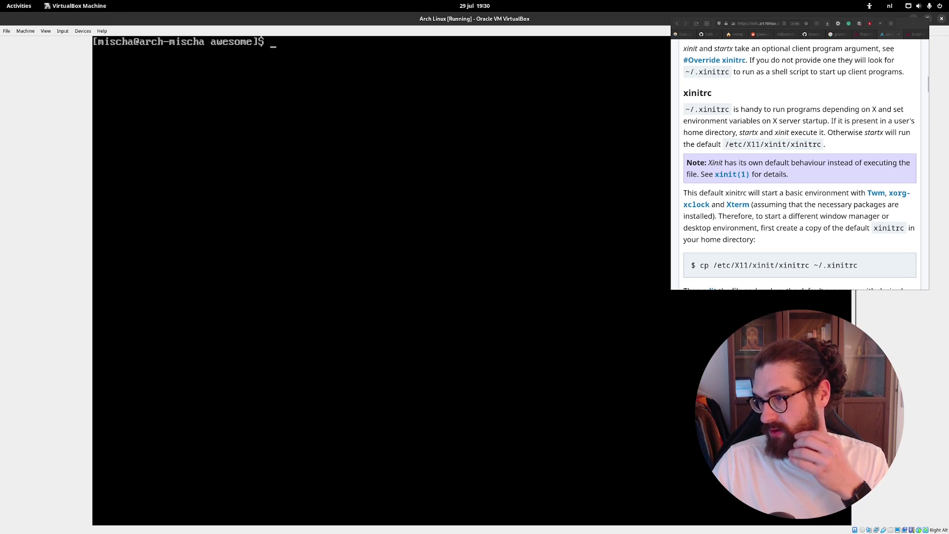
type("cat")
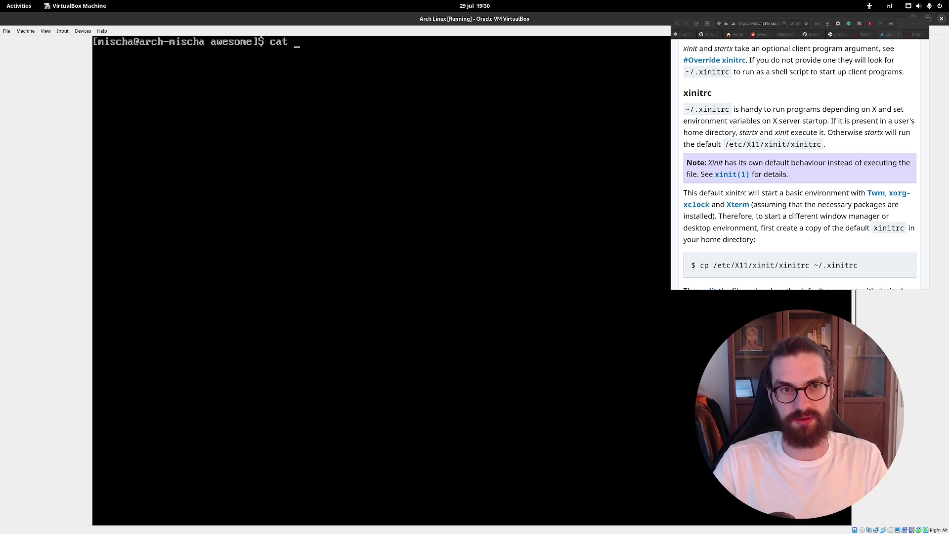
type(" /etc/X11/xinit/")
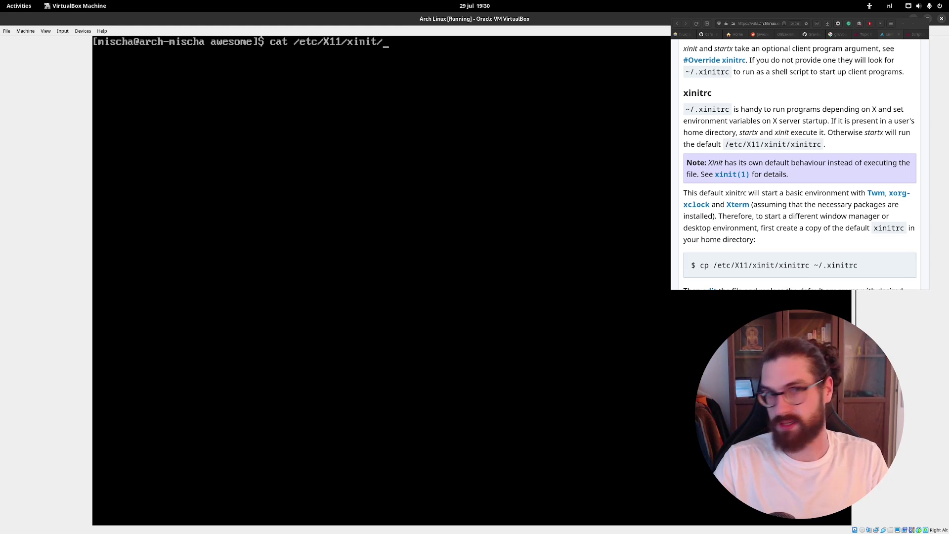
type("xinitrc")
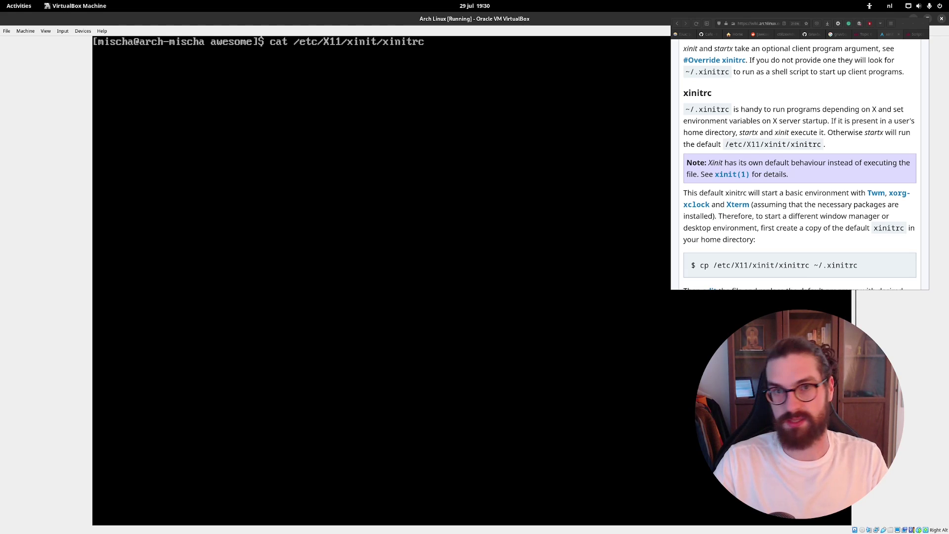
key("Return")
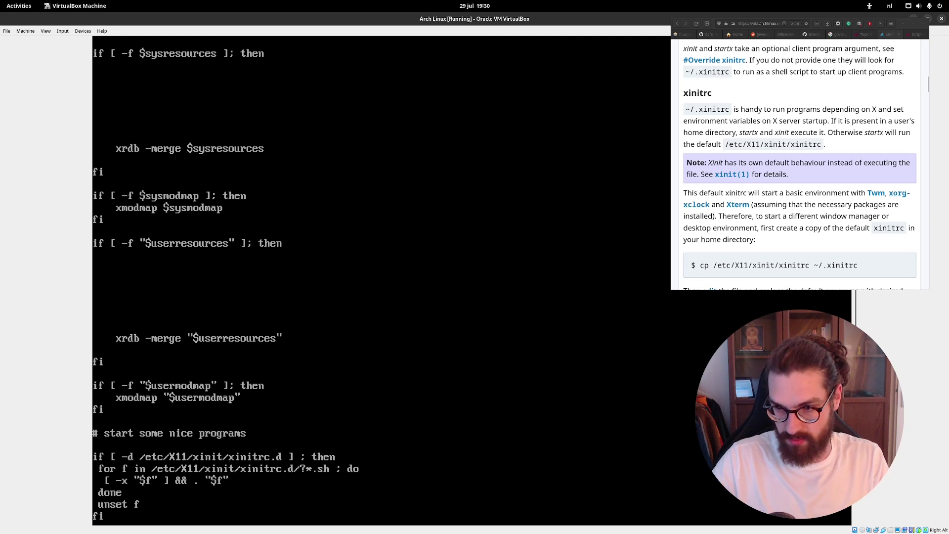
type("jjjjkk")
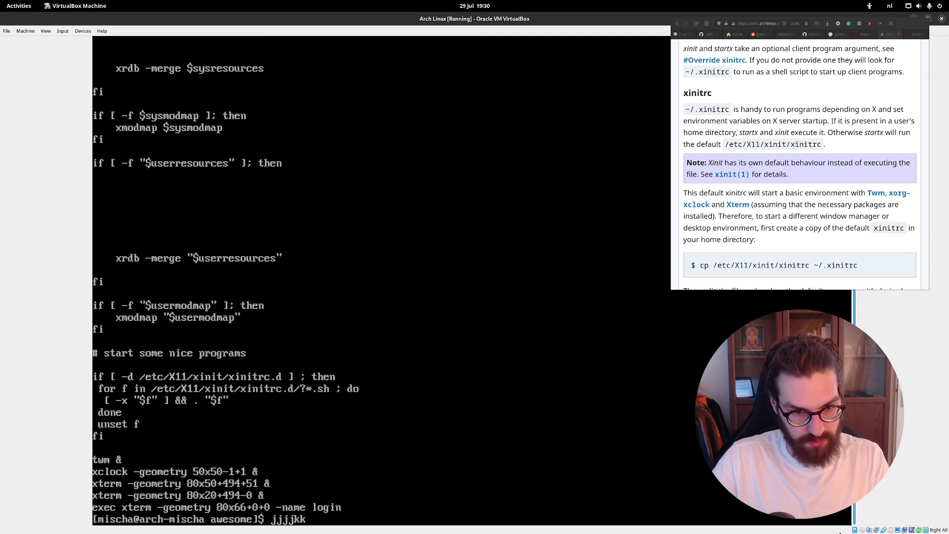
key("shift+Page_Up")
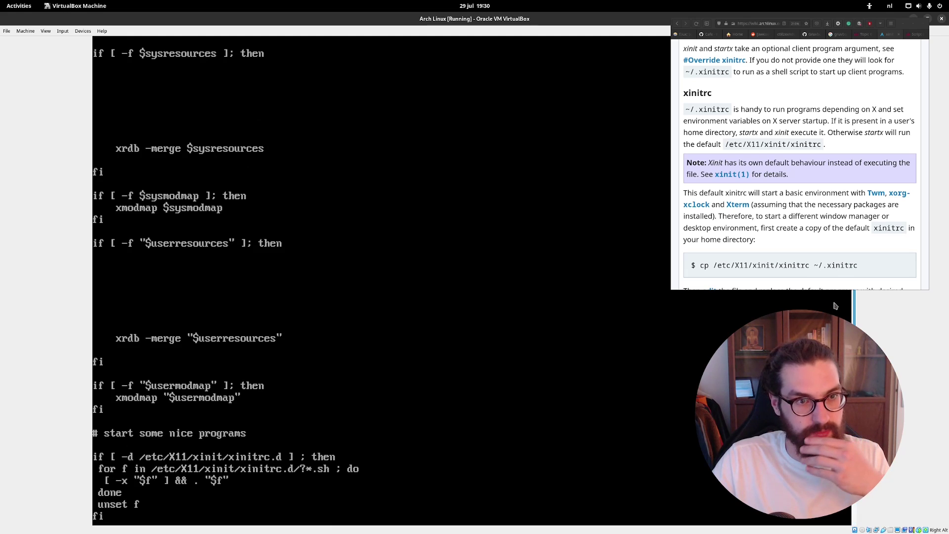
key("shift+Page_Down")
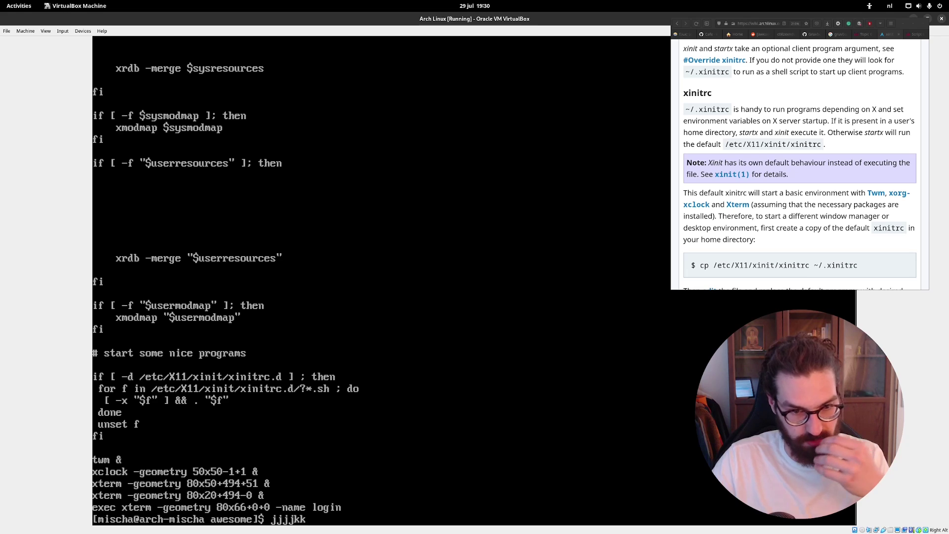
key("BackSpace")
key("BackSpace")
key("BackSpace")
key("BackSpace")
key("BackSpace")
key("BackSpace")
key("ctrl+l")
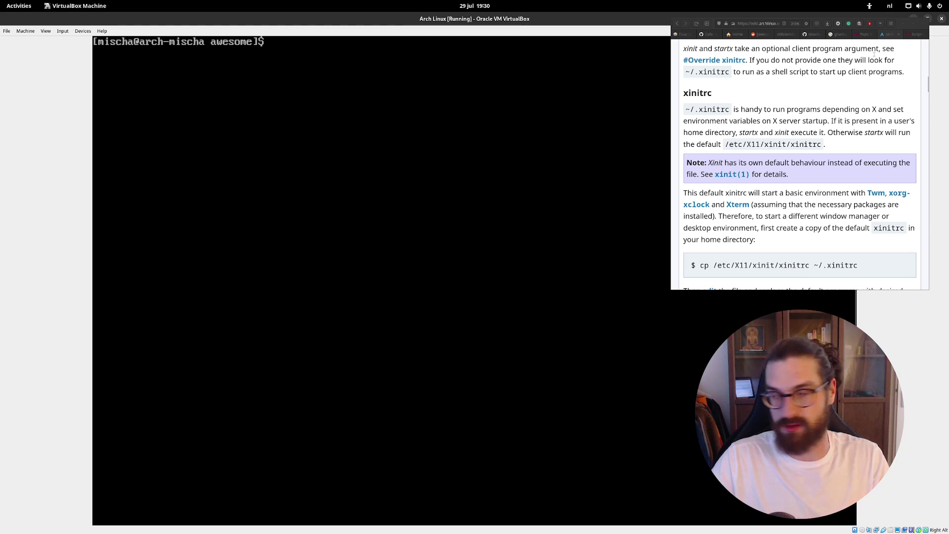
- Scroll through the Arch Wiki xinit page and briefly check the awesomewm.org Explore Awesome tab
scroll(833, 163, "down", 5)
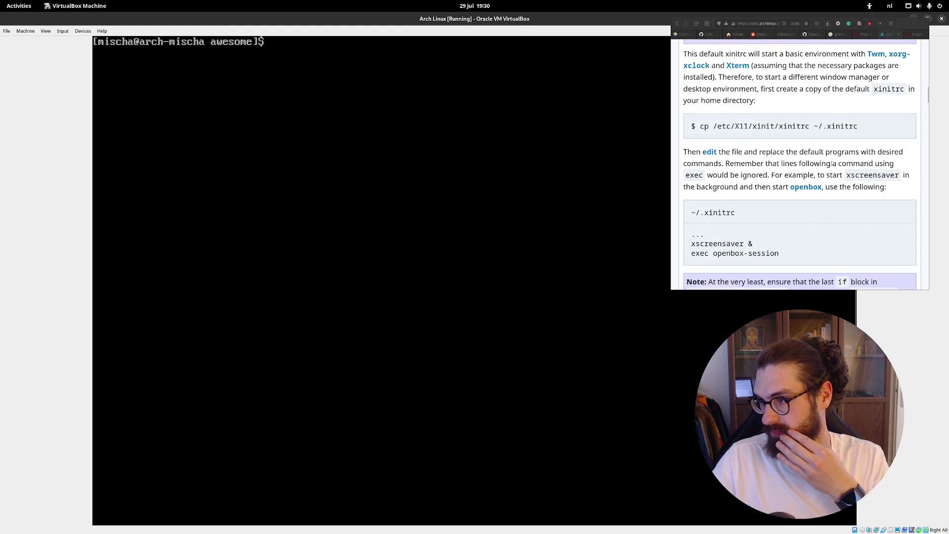
scroll(832, 163, "down", 3)
scroll(831, 163, "down", 5)
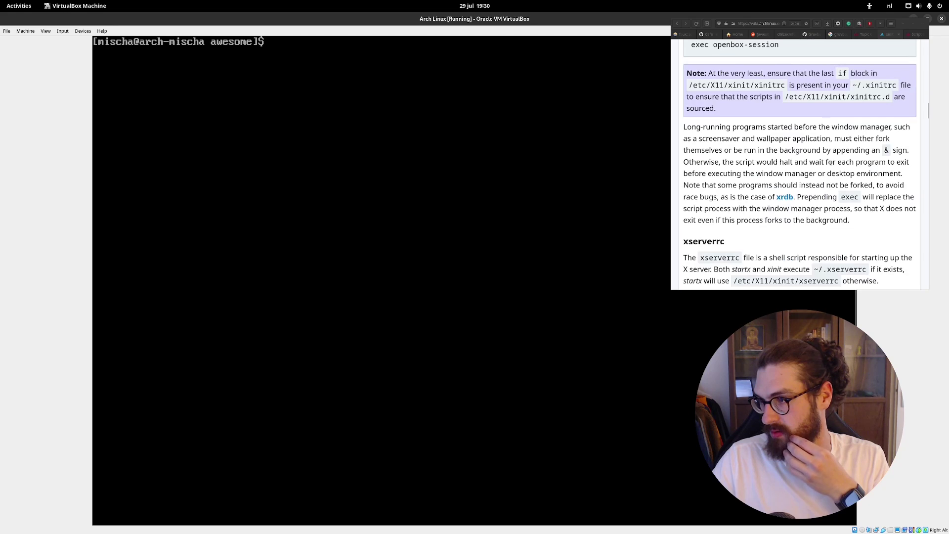
scroll(831, 163, "up", 3)
scroll(831, 163, "down", 3)
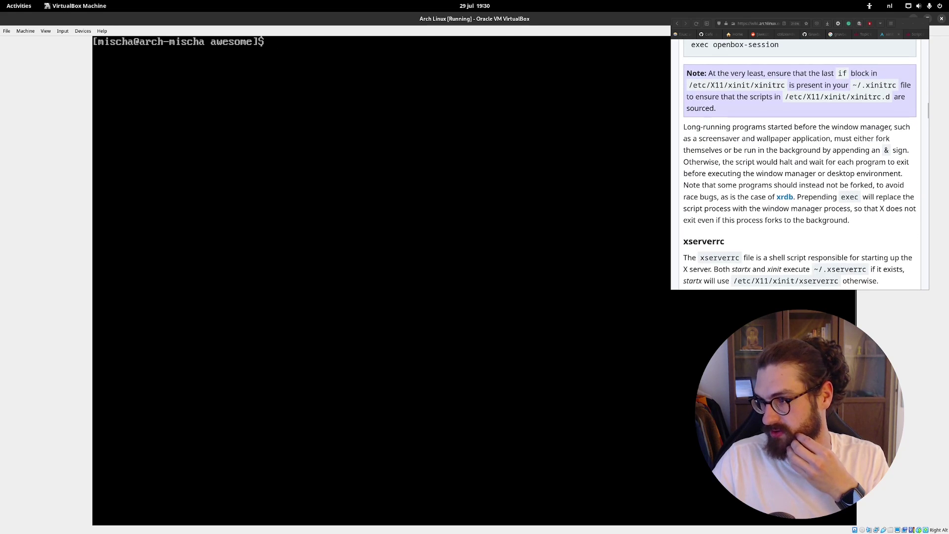
scroll(832, 163, "down", 5)
scroll(831, 158, "up", 12)
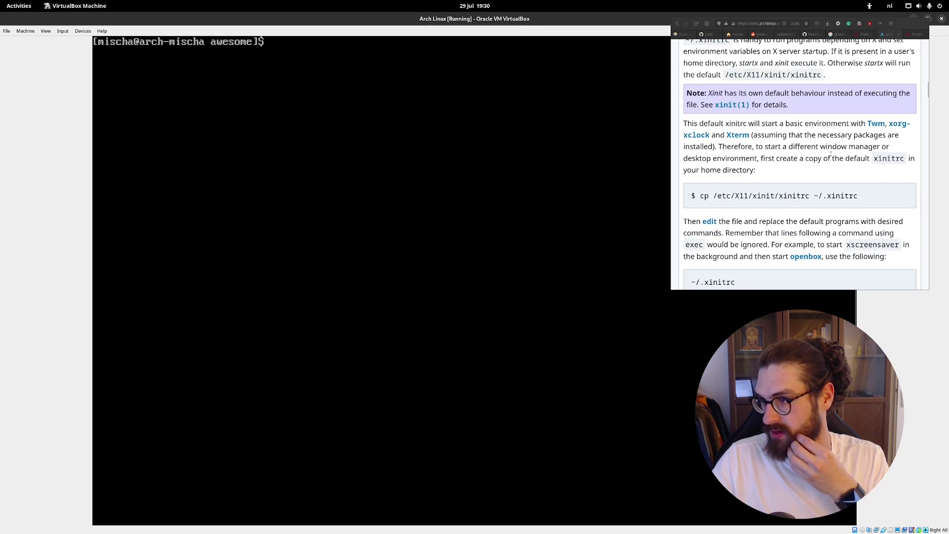
scroll(829, 150, "up", 8)
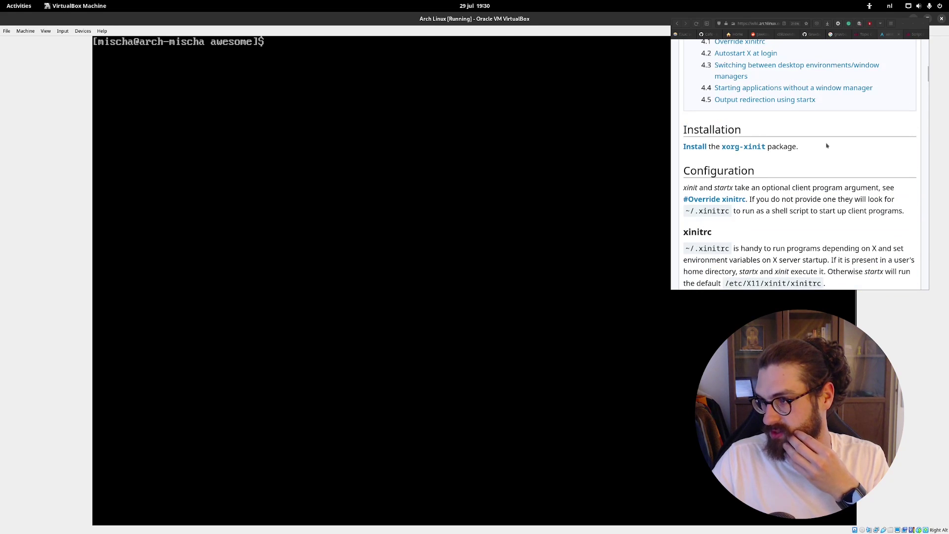
left_click(888, 35)
left_click(863, 35)
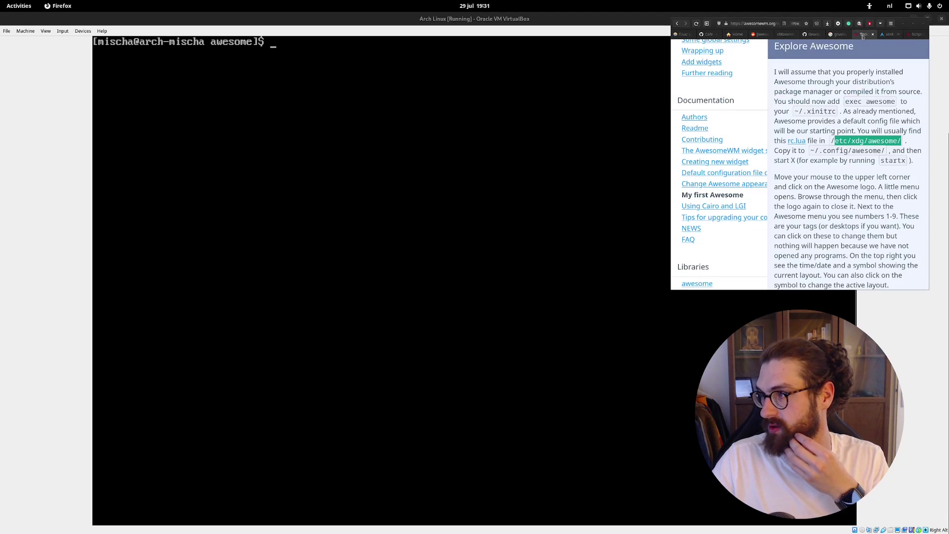
left_click(888, 34)
- Return to the Arch Wiki awesome page and open its linked xinit article
scroll(808, 117, "up", 5)
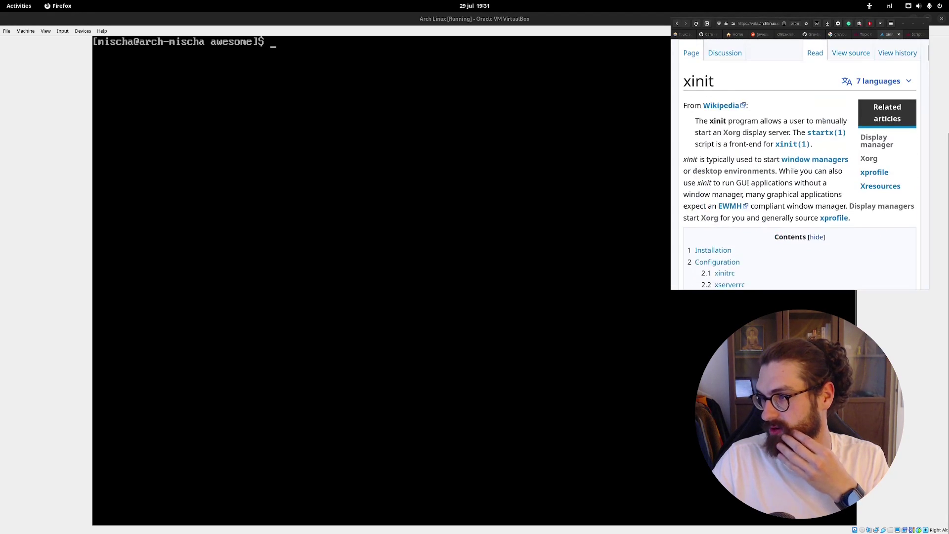
scroll(796, 122, "down", 5)
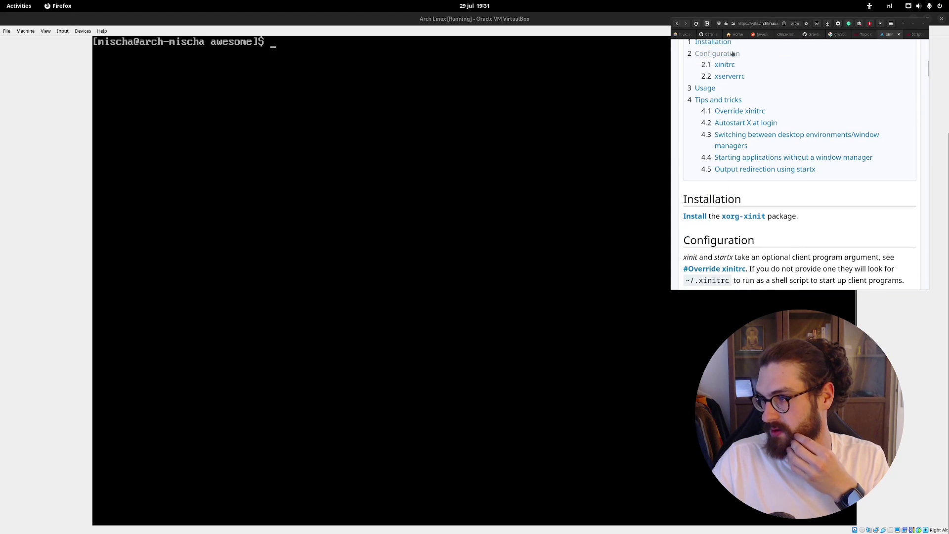
scroll(728, 87, "down", 2)
scroll(729, 88, "down", 3)
left_click(678, 23)
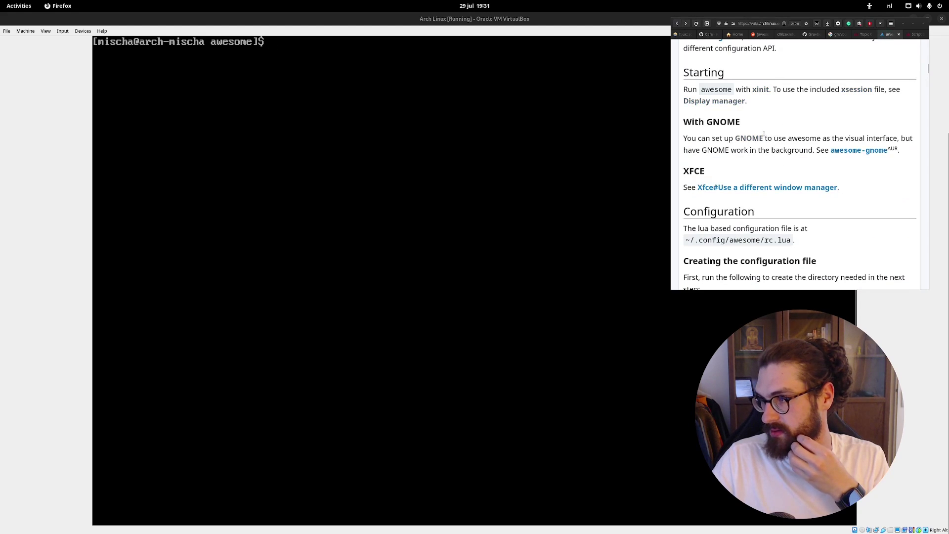
left_click(755, 90)
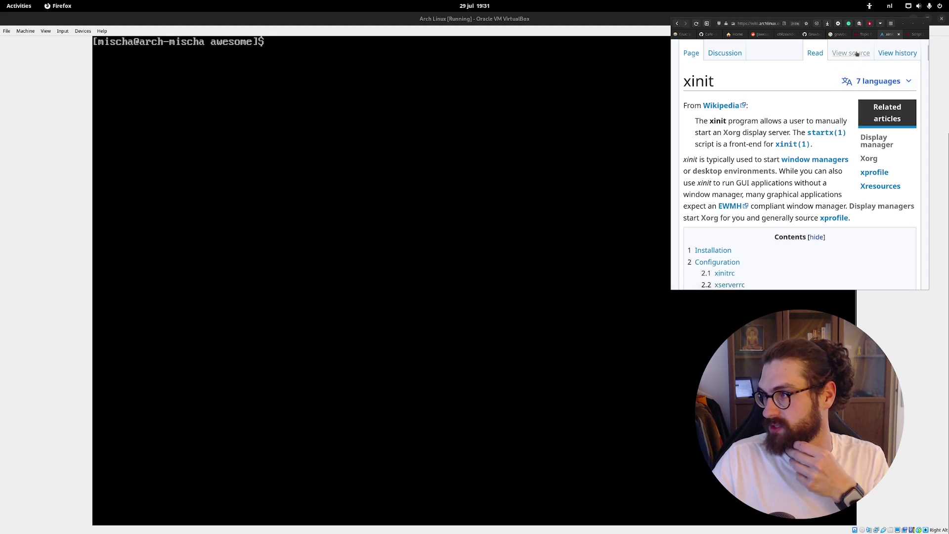
- On the awesomewm.org Explore Awesome tab, highlight the startx command
left_click(864, 34)
left_click_drag(885, 160, 893, 160)
left_click(262, 40)
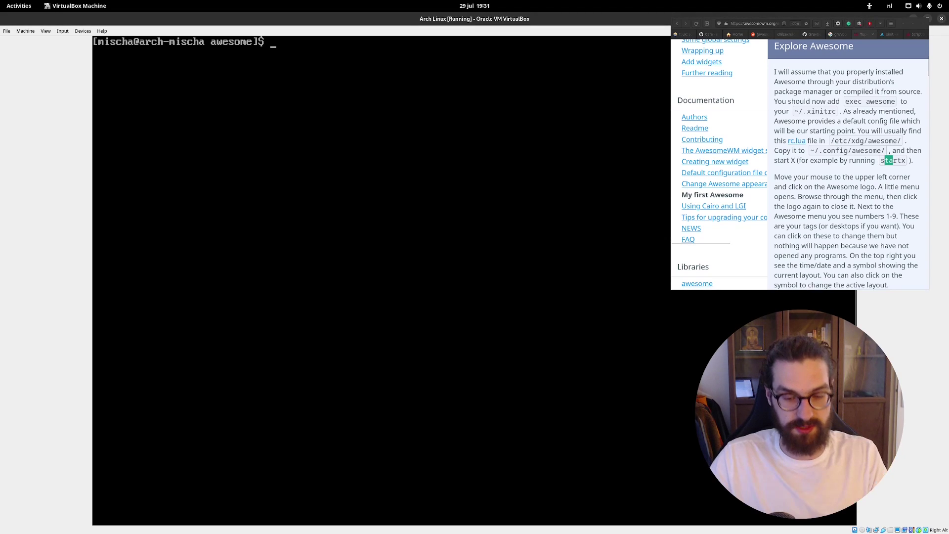
- Run startx to launch Awesome, then switch to tag 1
type("startx")
key("Return")
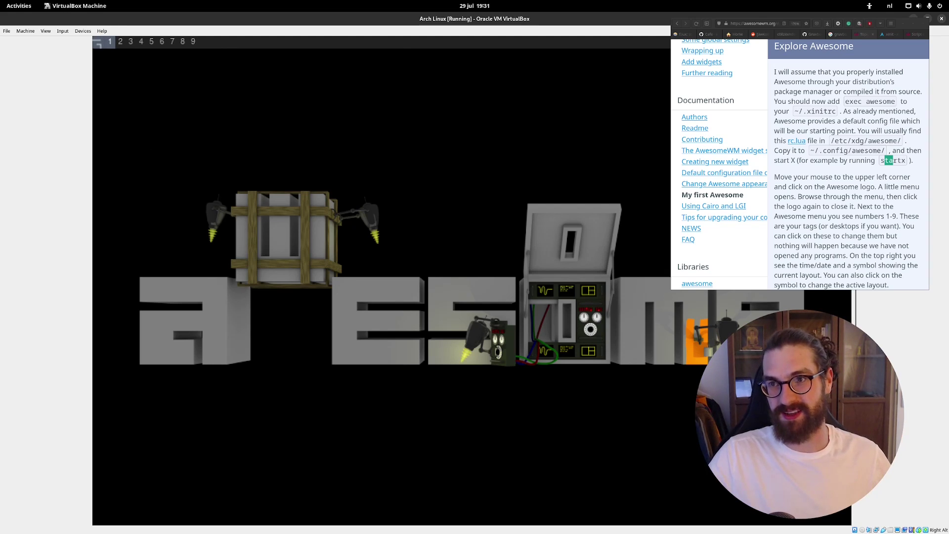
left_click(97, 52)
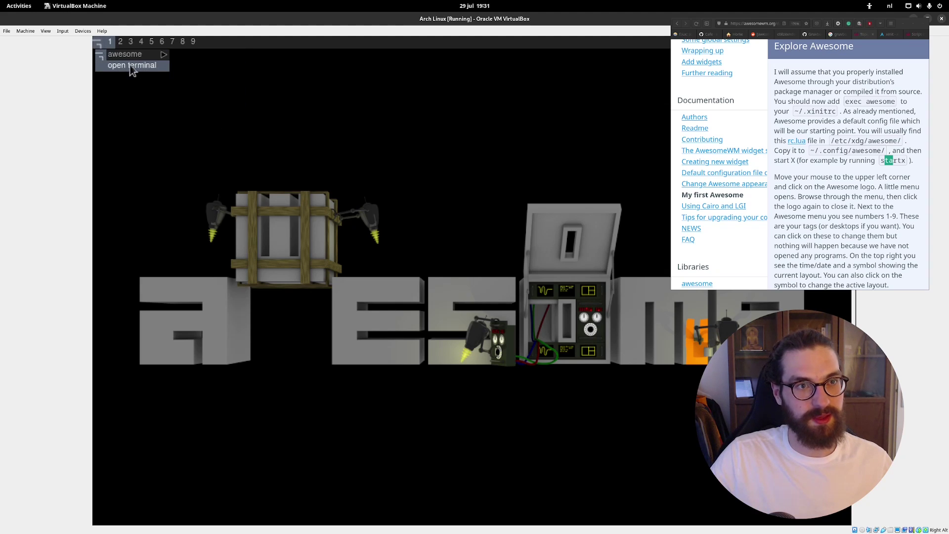
left_click(100, 42)
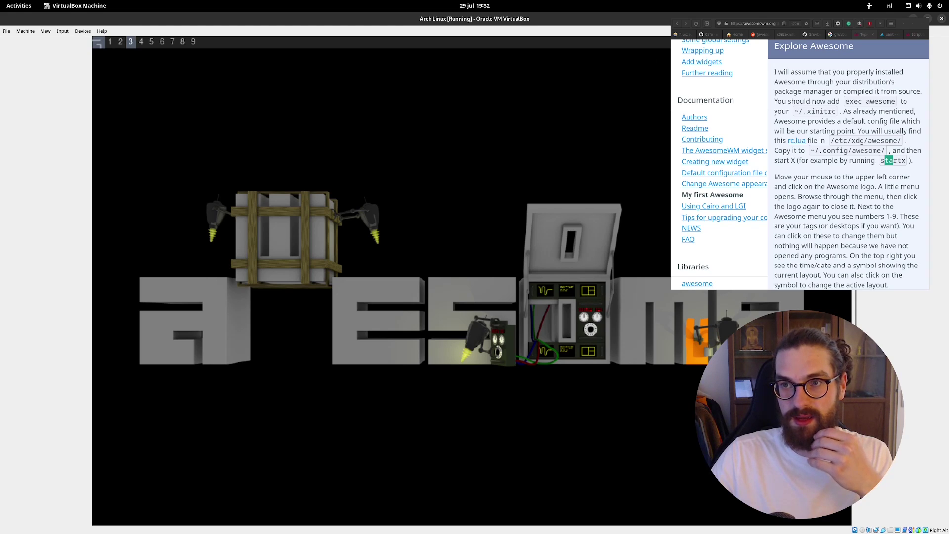
left_click(110, 41)
- Repeatedly try opening a terminal from the Awesome launcher menu
left_click(99, 44)
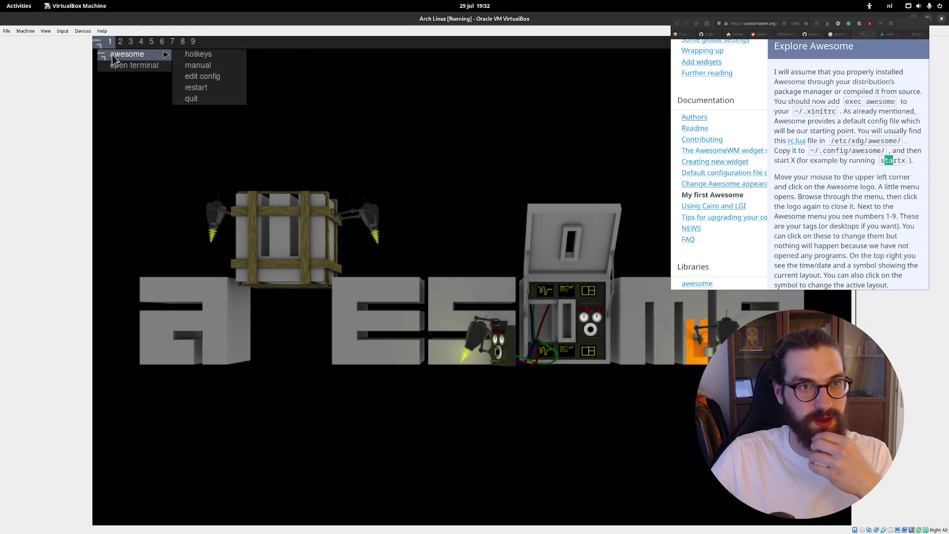
left_click(120, 67)
scroll(361, 171, "down", 1)
left_click(99, 45)
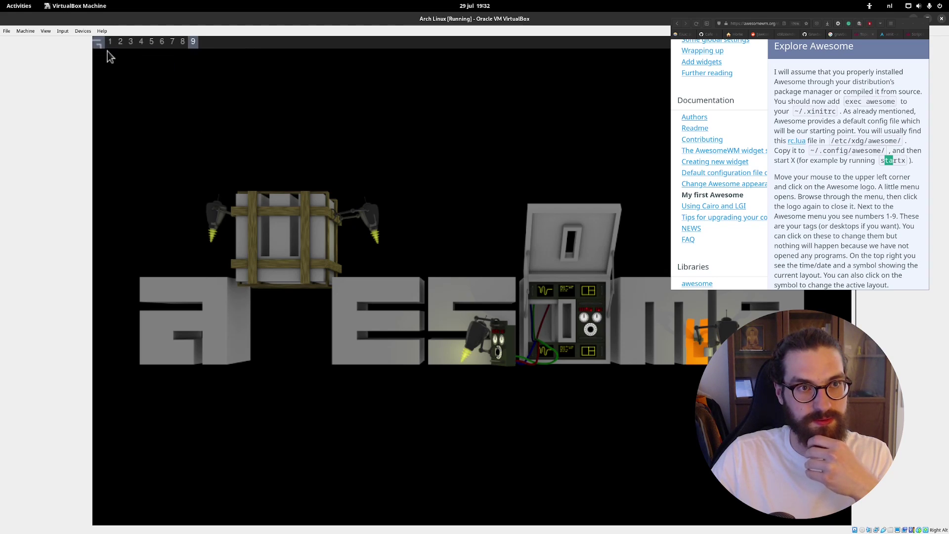
left_click(120, 65)
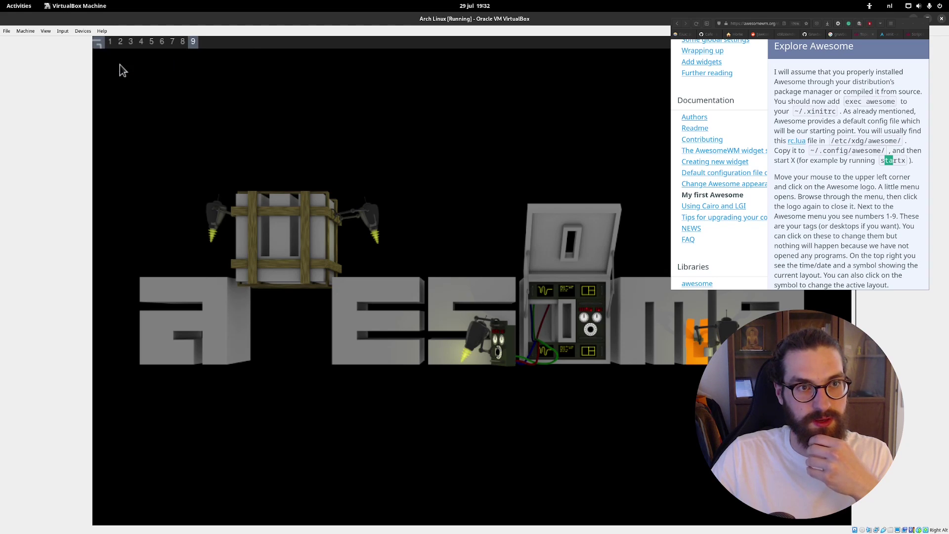
left_click(101, 43)
mouse_move(123, 55)
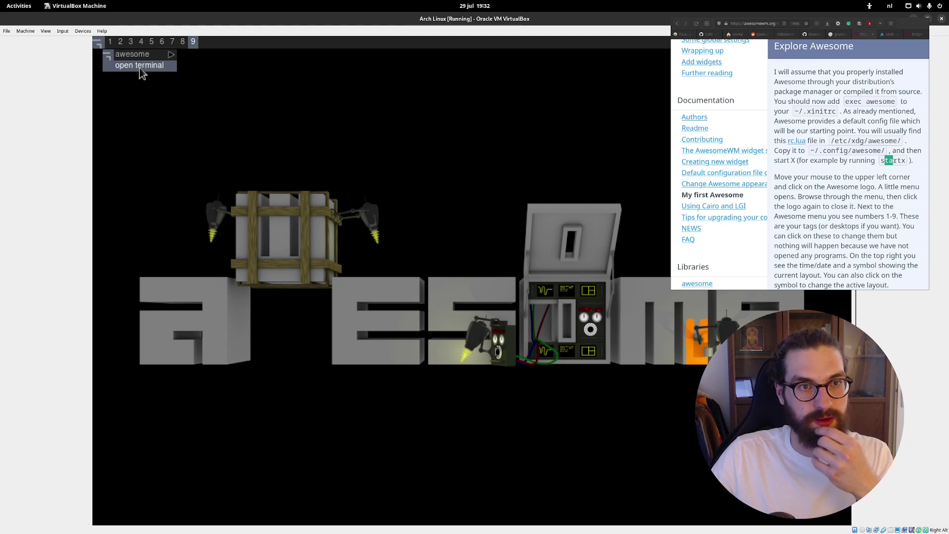
left_click(140, 67)
left_click(100, 47)
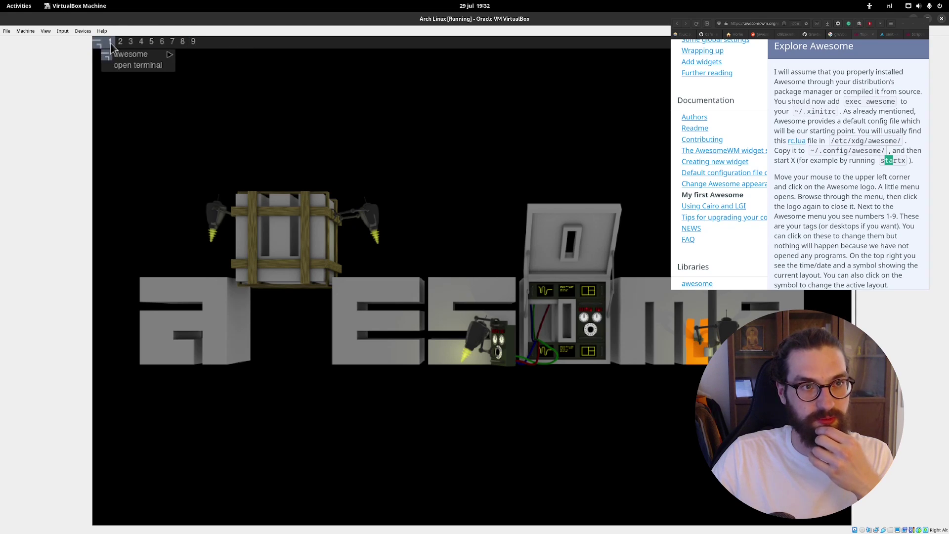
left_click(129, 65)
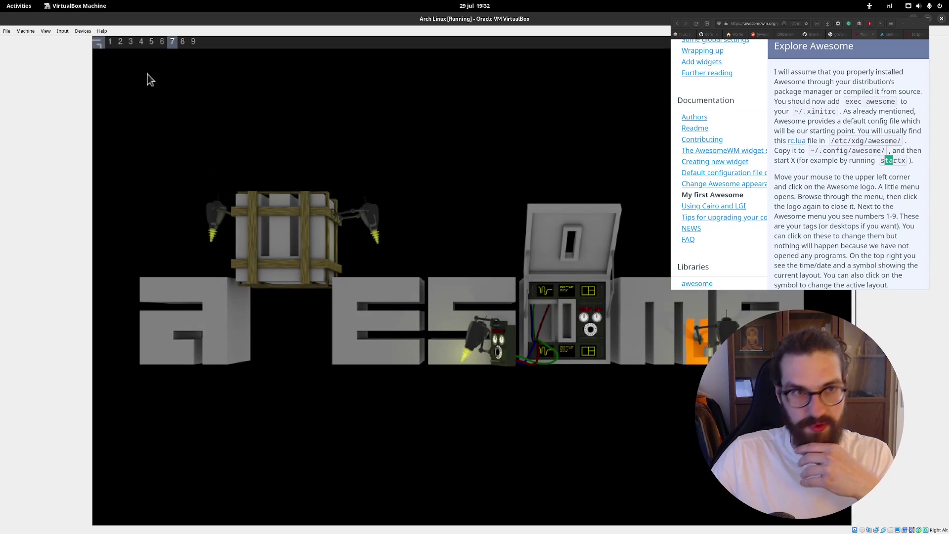
- Power off the Arch Linux VM through File > Close
left_click(7, 31)
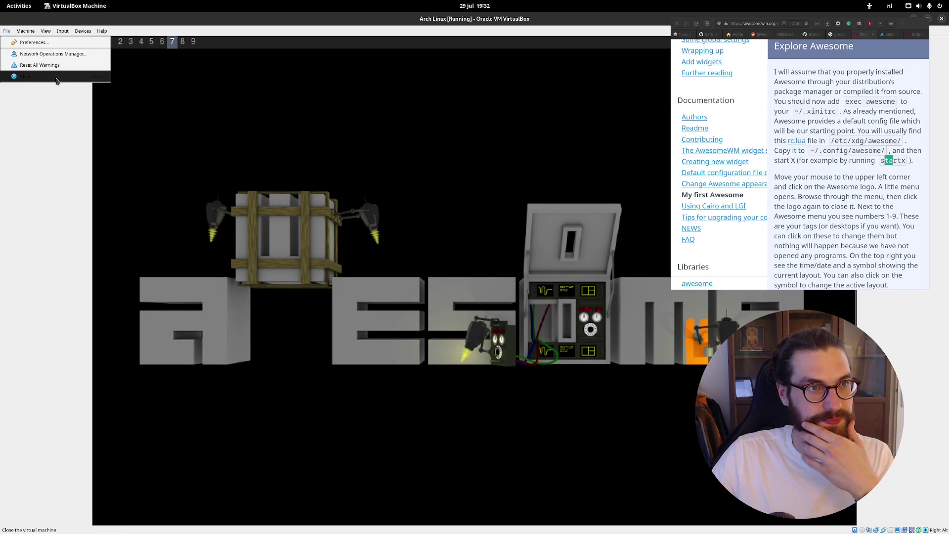
left_click(23, 77)
left_click(506, 302)
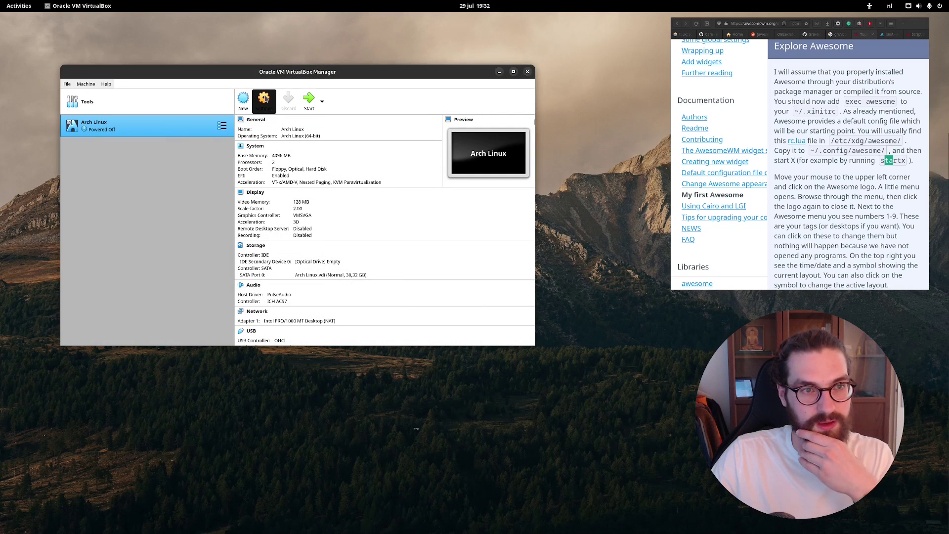
- Lower the VM's Display scale factor to 100% in Settings, save, and start it
left_click(265, 99)
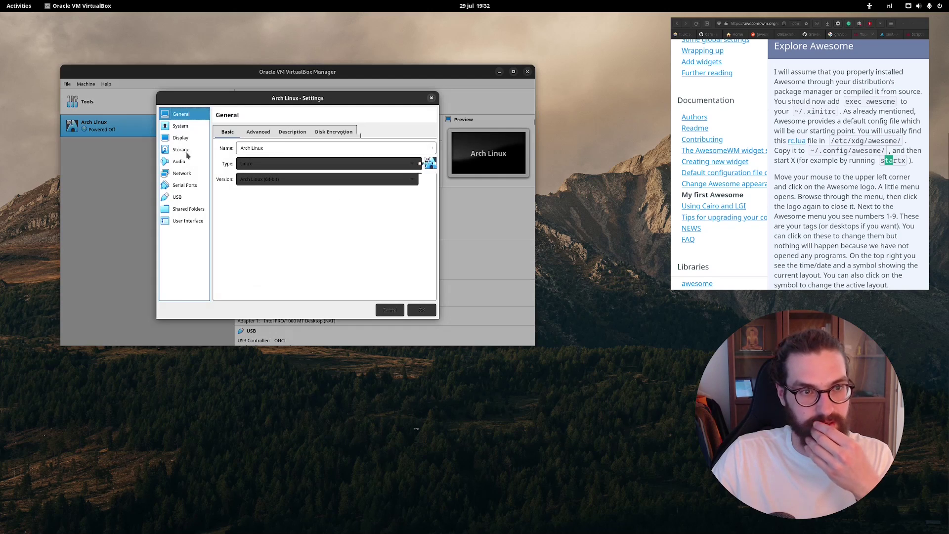
left_click(188, 150)
left_click(186, 162)
left_click(191, 175)
left_click(192, 186)
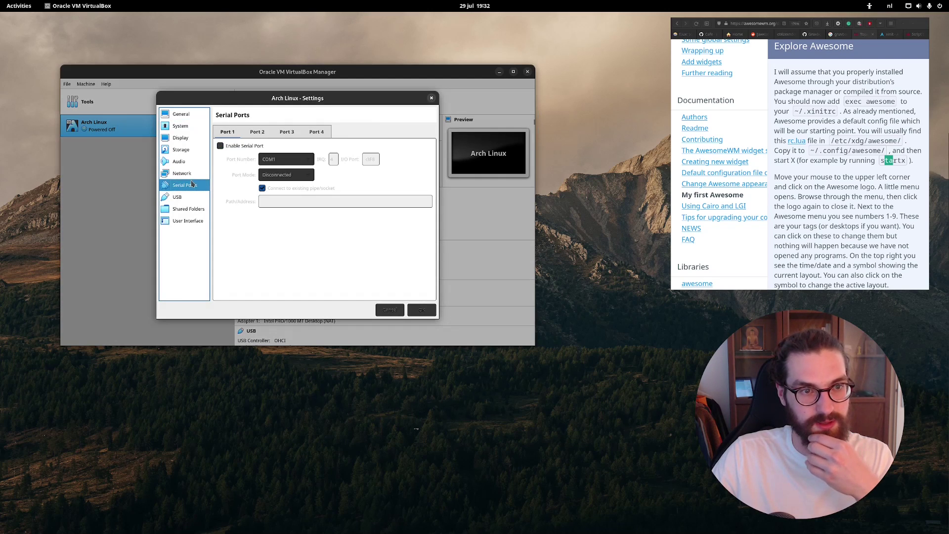
left_click(181, 138)
left_click_drag(376, 188, 240, 189)
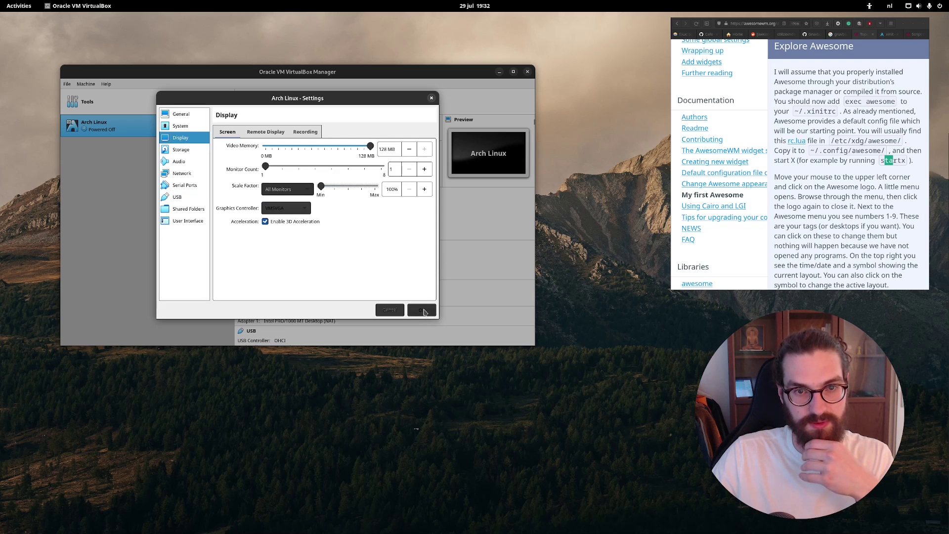
left_click(423, 311)
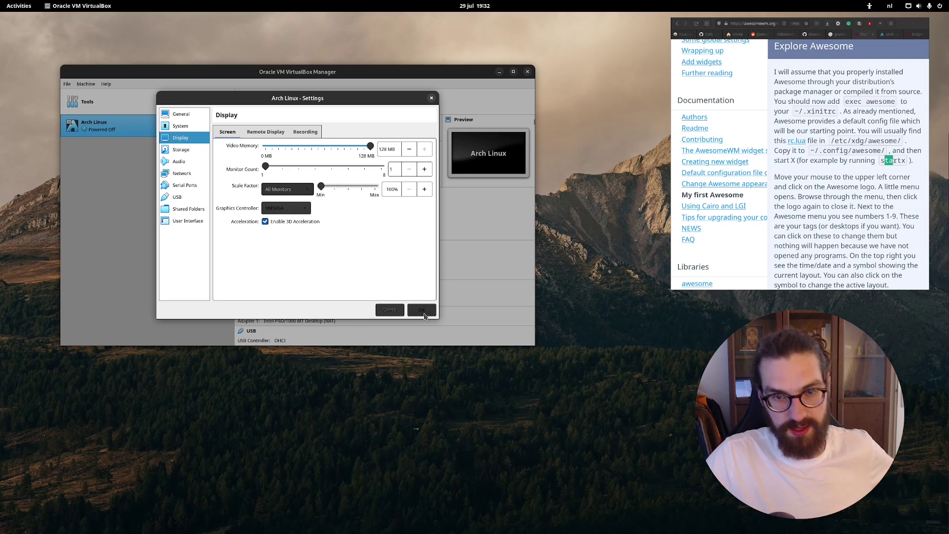
left_click(309, 104)
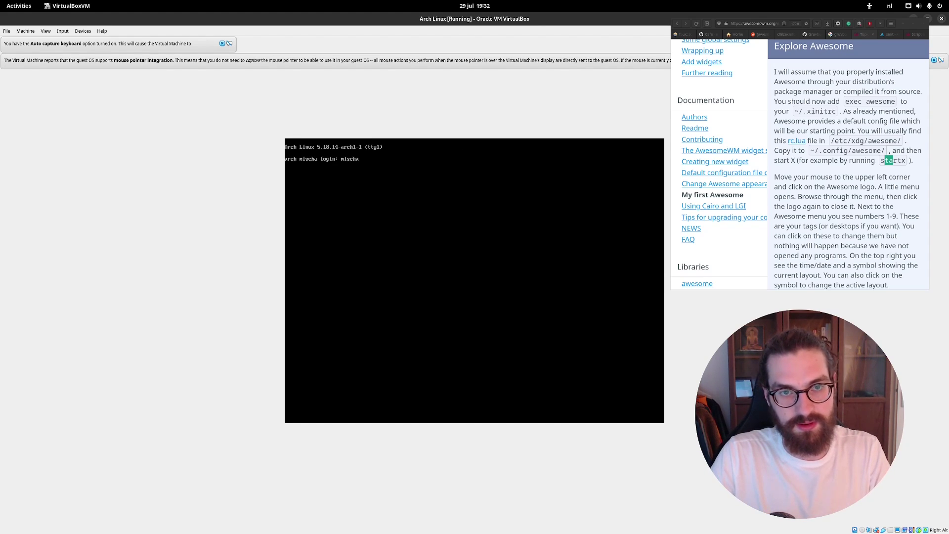
- Log in at the console with the account password and run startx
key("Return")
key("Return")
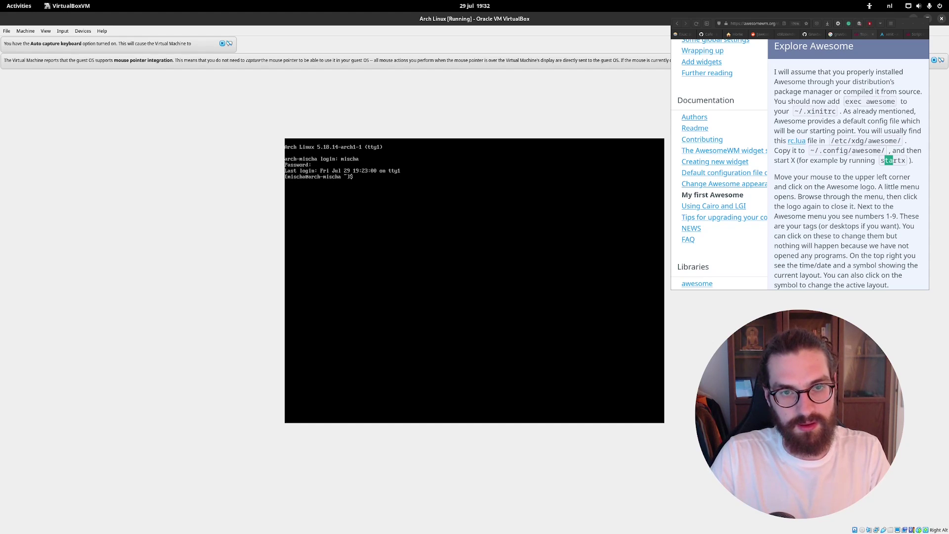
type("startx")
key("Return")
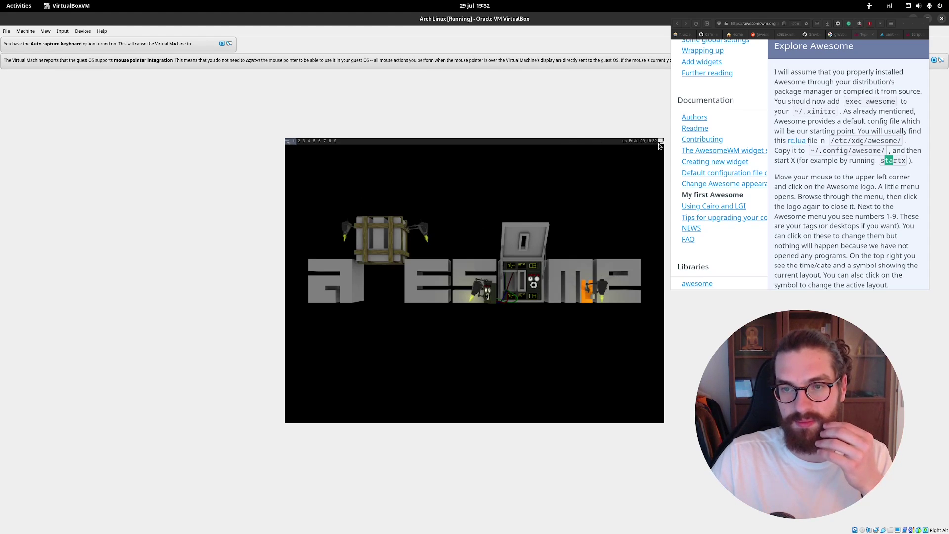
- Browse the Awesome launcher menu and its awesome submenu
left_click(290, 142)
mouse_move(305, 149)
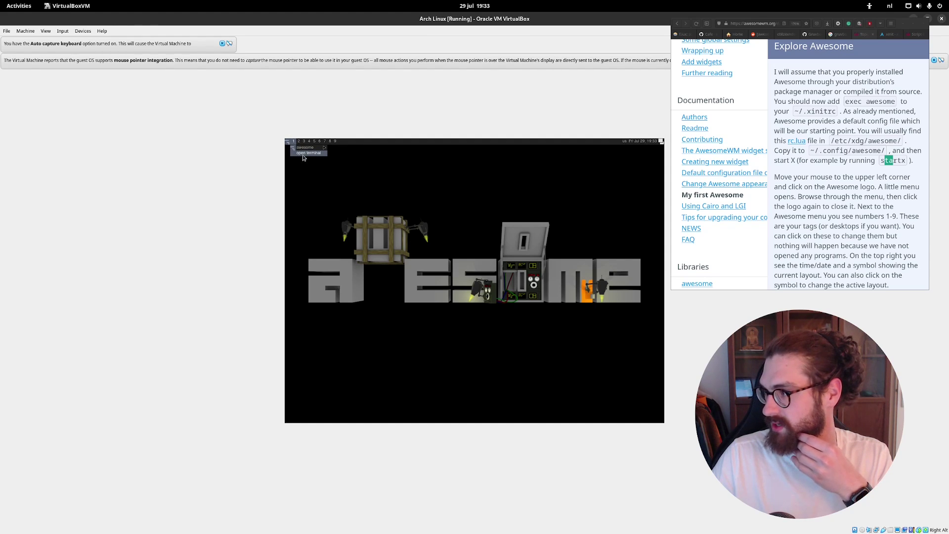
scroll(817, 131, "down", 4)
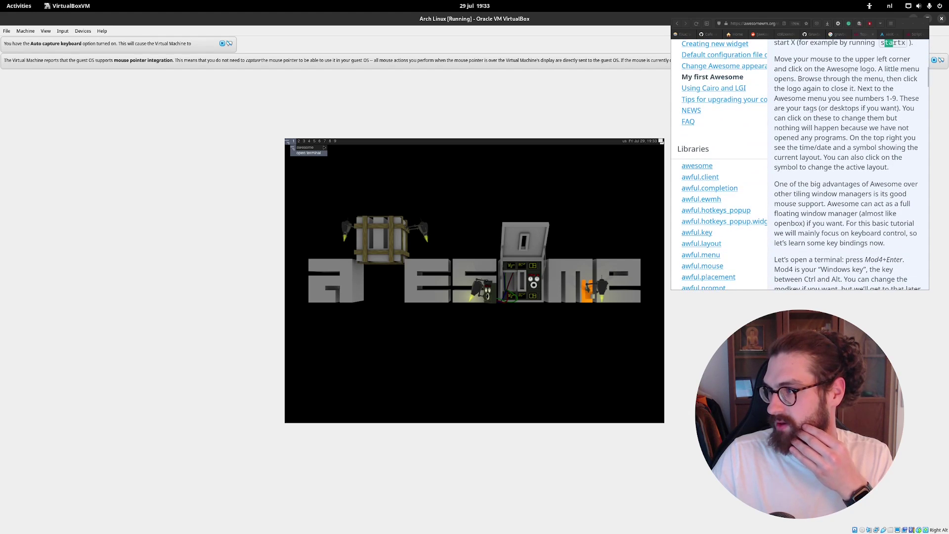
left_click(299, 156)
left_click(288, 142)
left_click(298, 156)
left_click(288, 143)
mouse_move(305, 149)
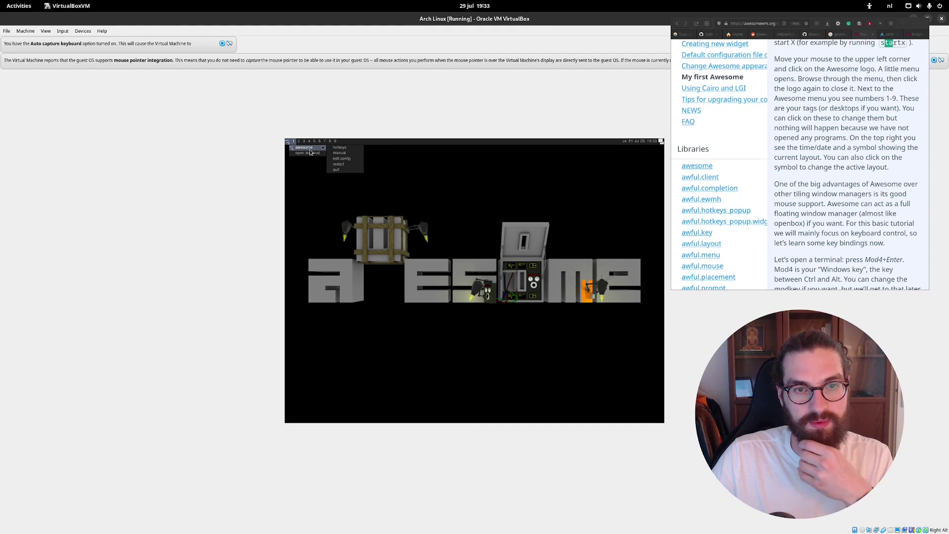
left_click(349, 163)
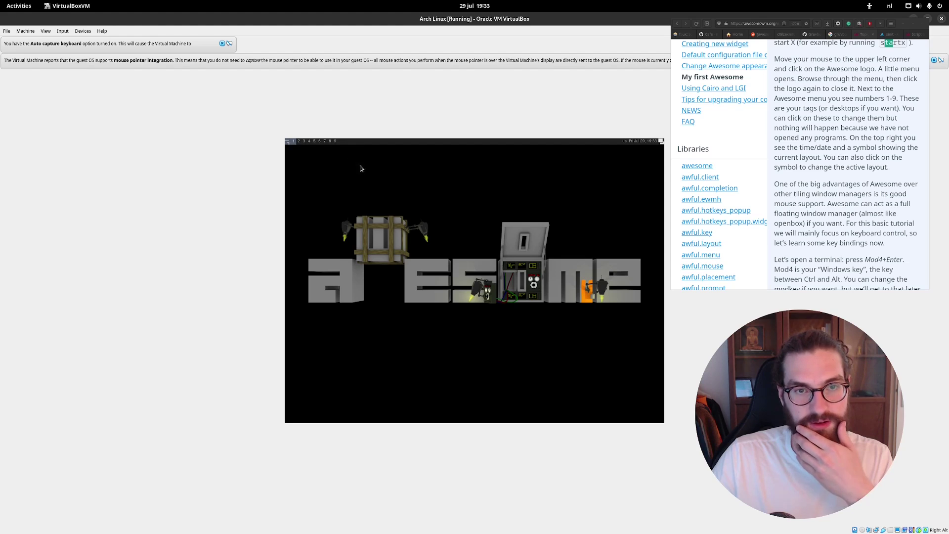
- Choose quit from the awesome submenu to leave Awesome
left_click(289, 142)
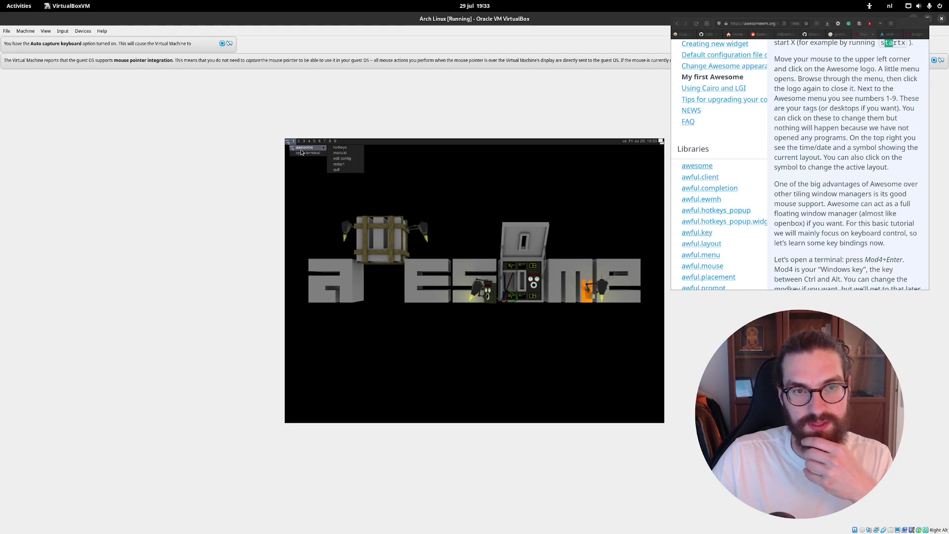
left_click(348, 162)
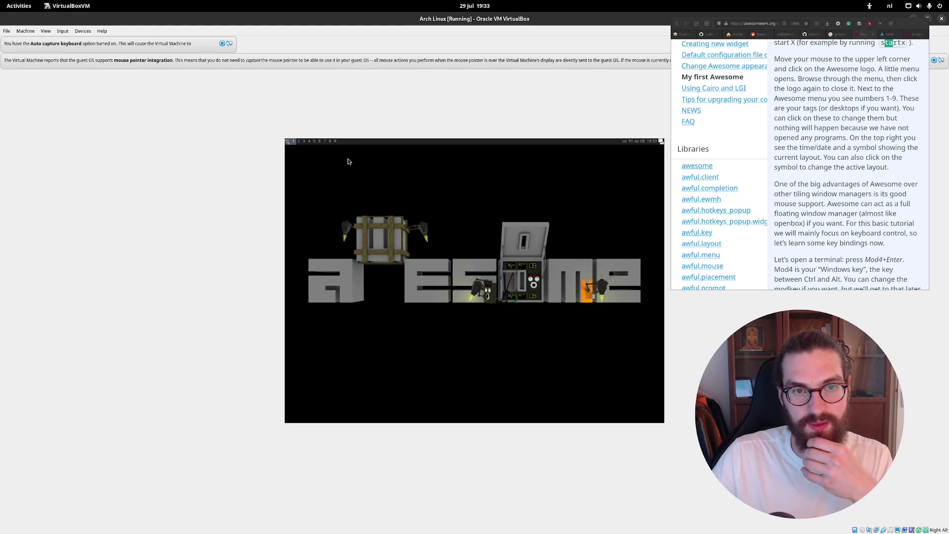
left_click(289, 143)
mouse_move(307, 147)
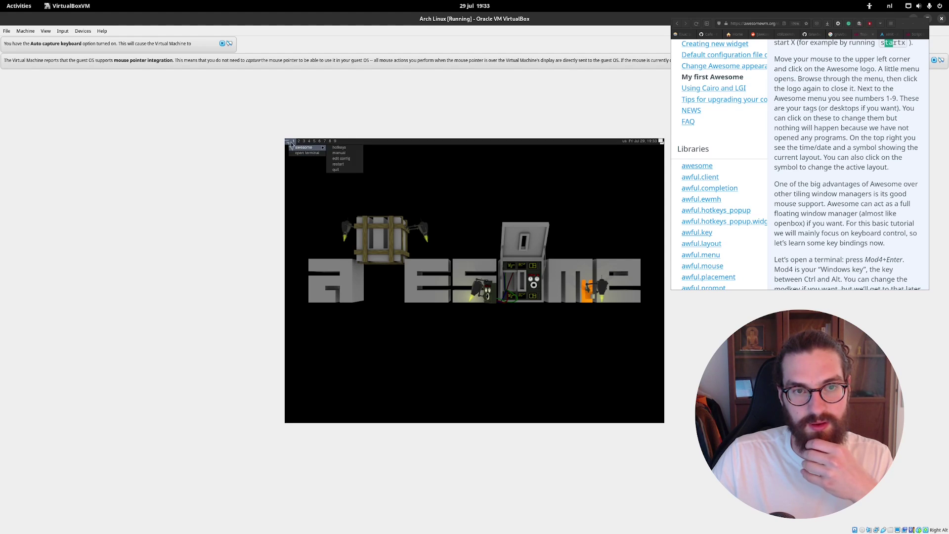
left_click(336, 170)
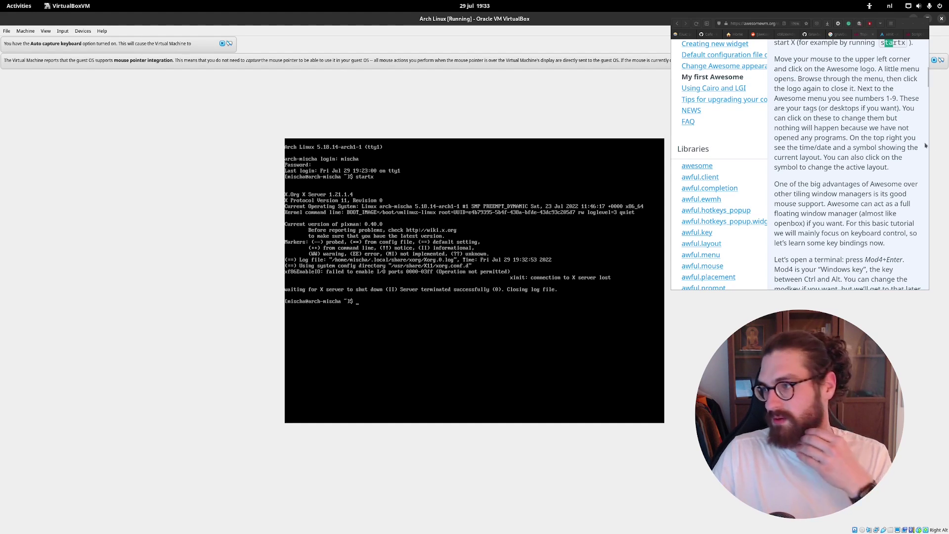
left_click(875, 107)
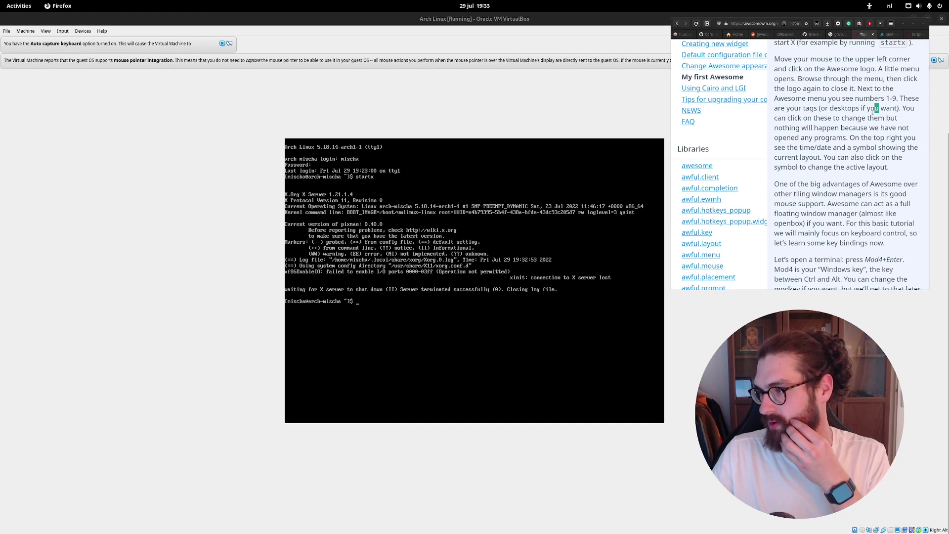
scroll(873, 112, "down", 2)
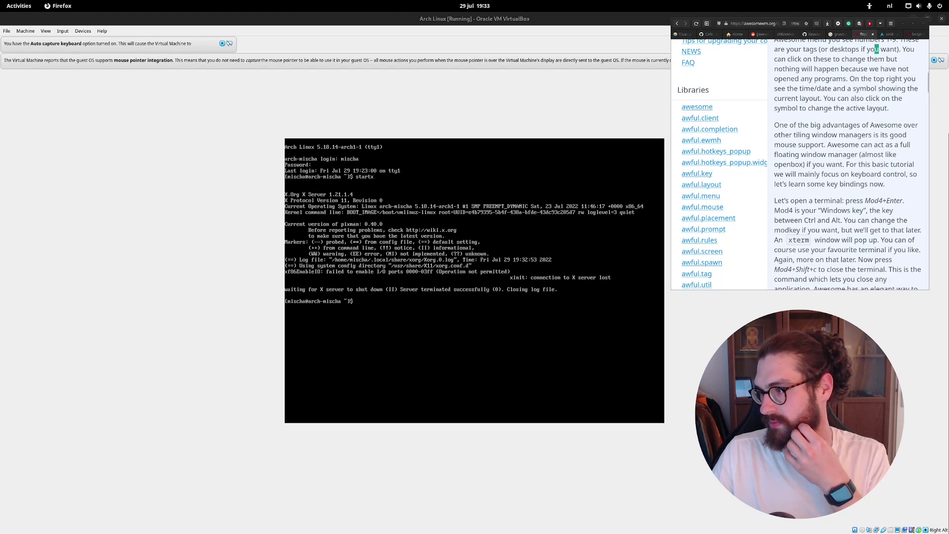
scroll(878, 55, "down", 4)
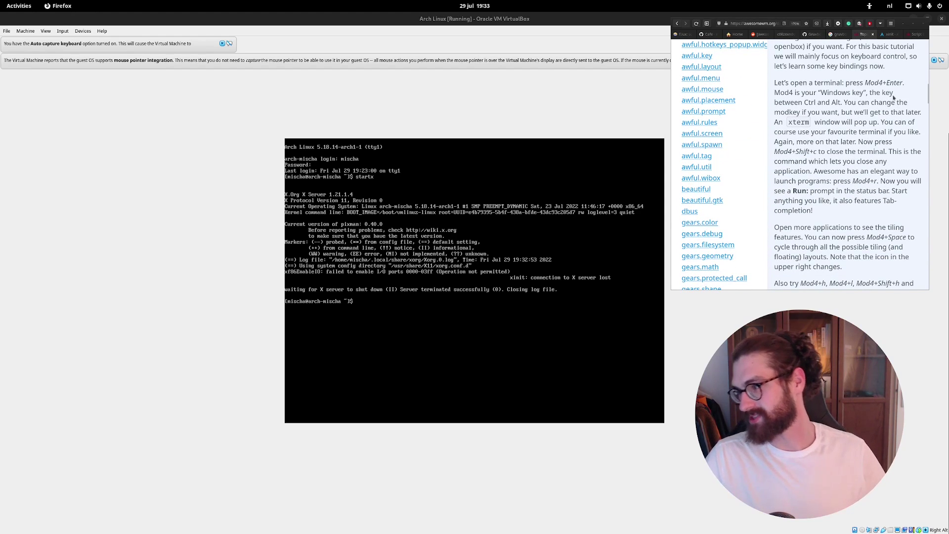
scroll(889, 106, "down", 6)
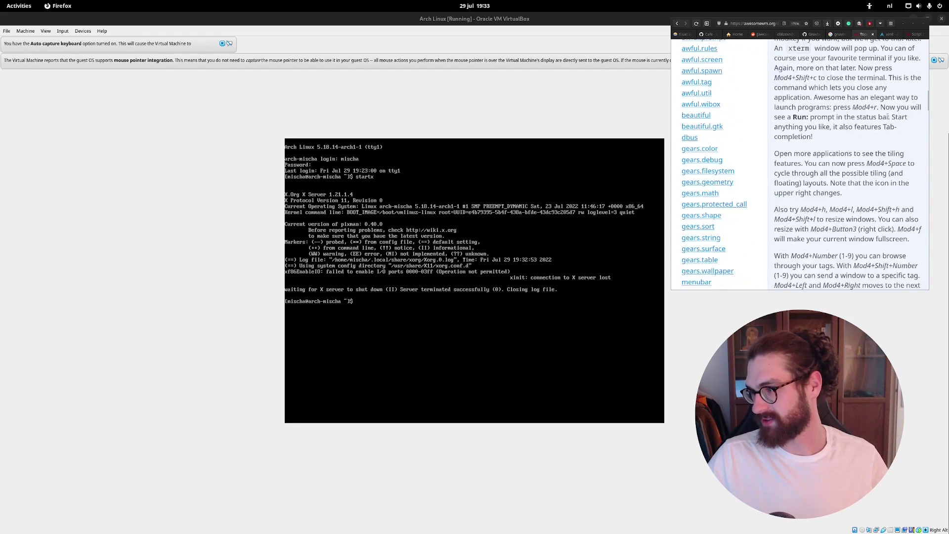
scroll(887, 115, "up", 6)
scroll(887, 115, "up", 2)
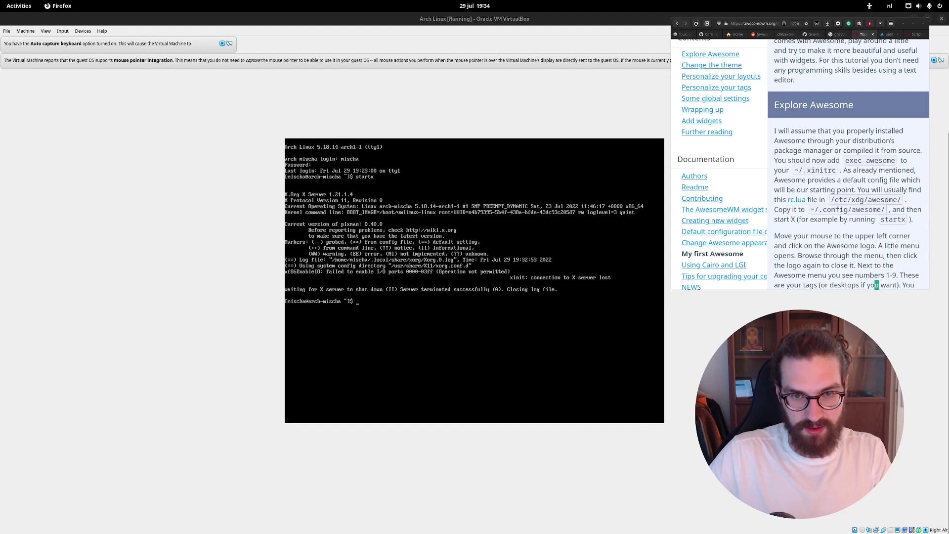
- Shut down the VM with 'shutdown now'
left_click(735, 331)
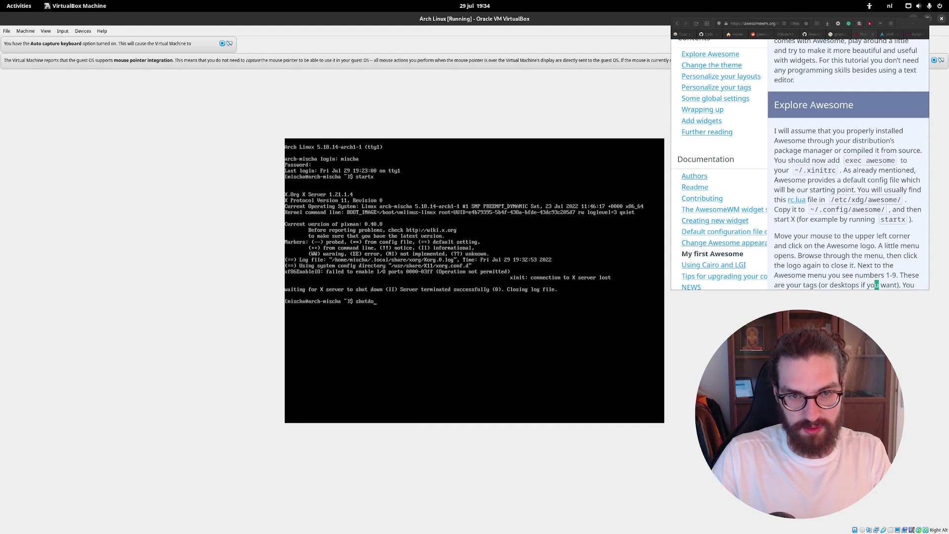
type("shutdown now")
key("Return")
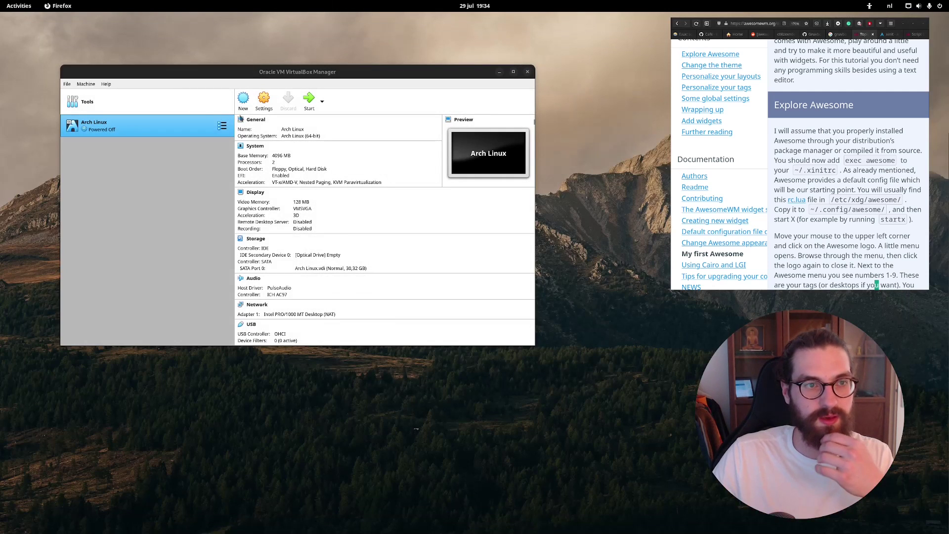
- Raise the Display scale factor back to 200% in Settings and start the VM again
left_click(271, 99)
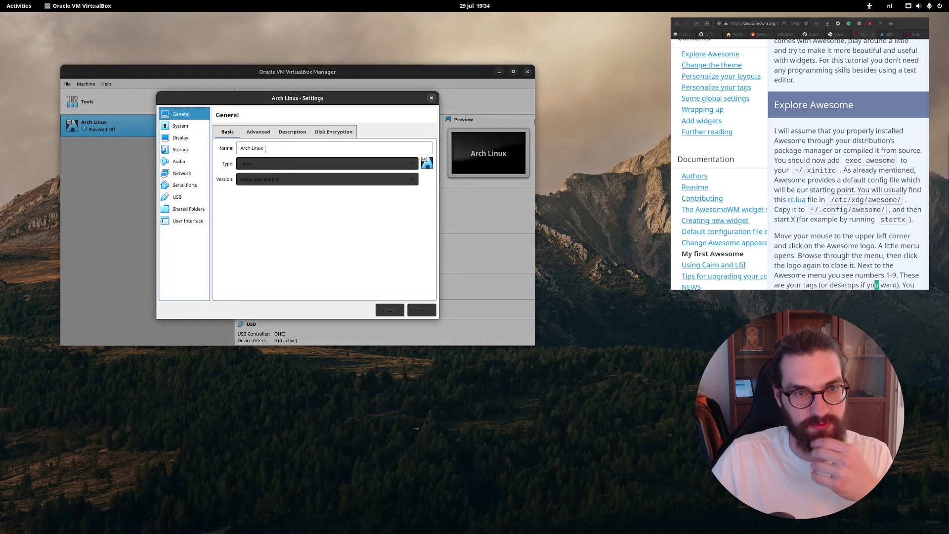
left_click(186, 186)
left_click(186, 138)
left_click_drag(321, 187, 373, 187)
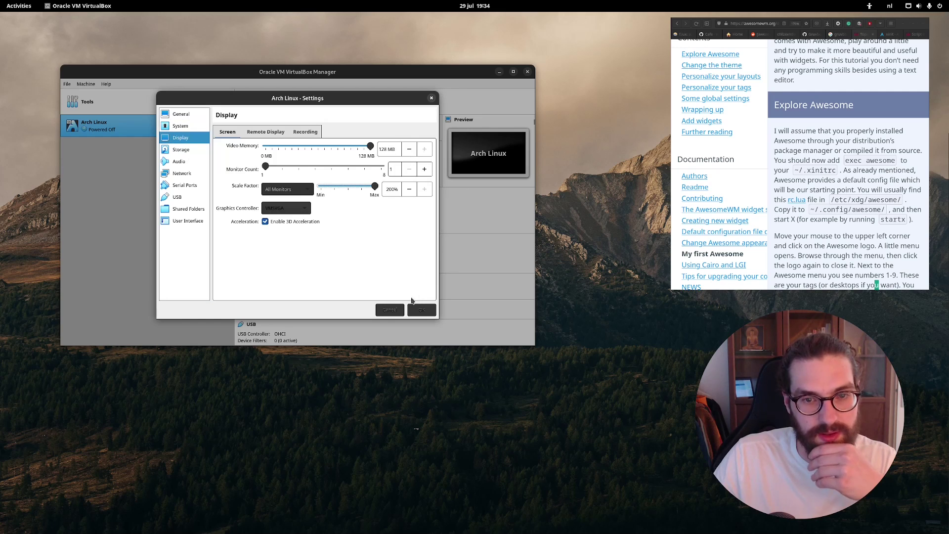
left_click(421, 310)
left_click(309, 99)
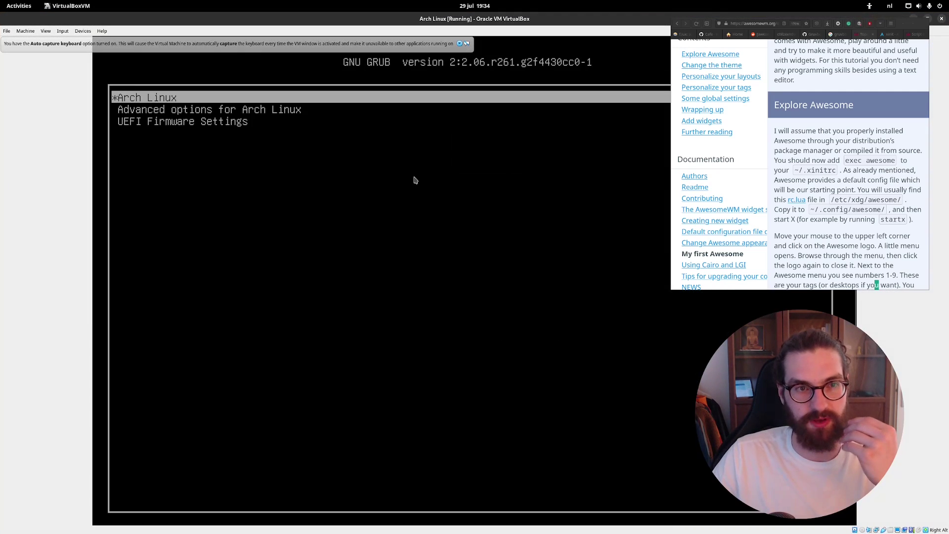
- Boot Arch Linux, dismiss the capture notices, log in with the username and run startx
key("Return")
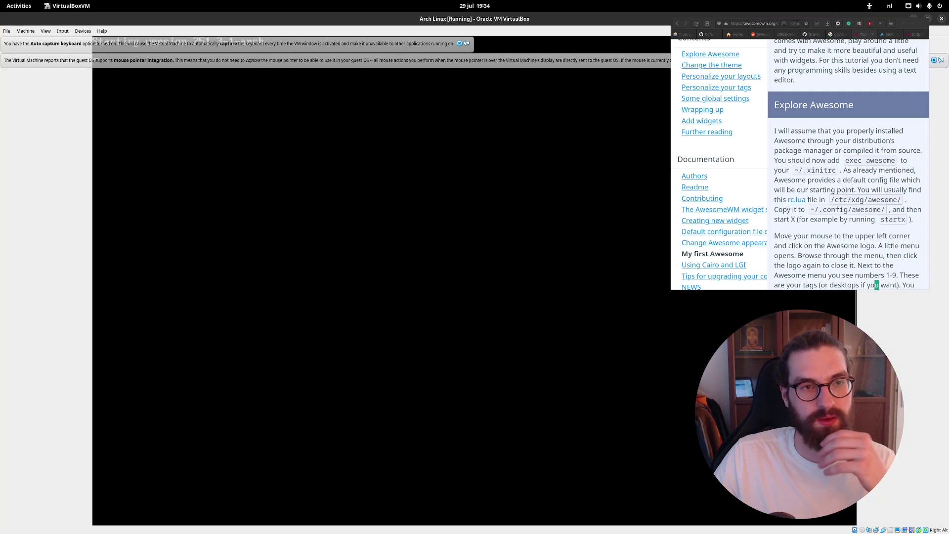
left_click(460, 43)
left_click(936, 44)
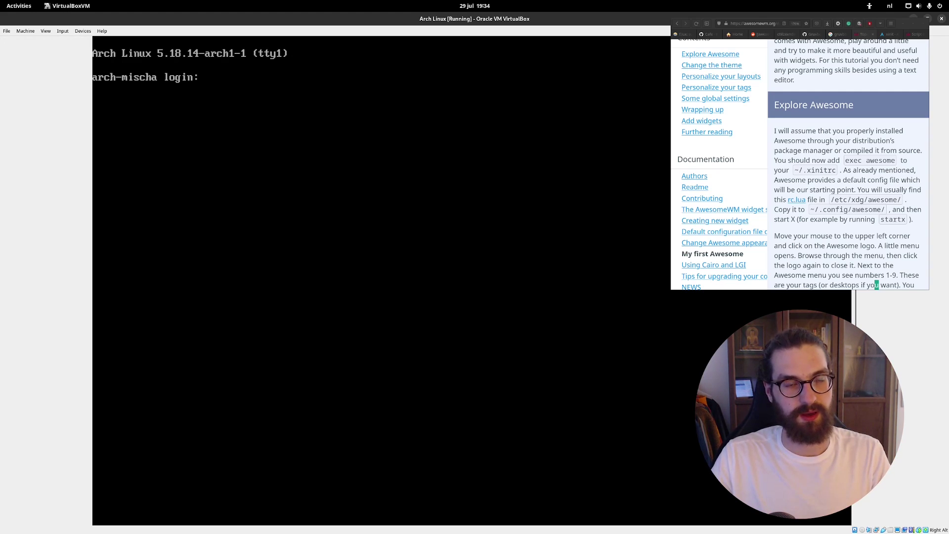
type("mischa")
key("Return")
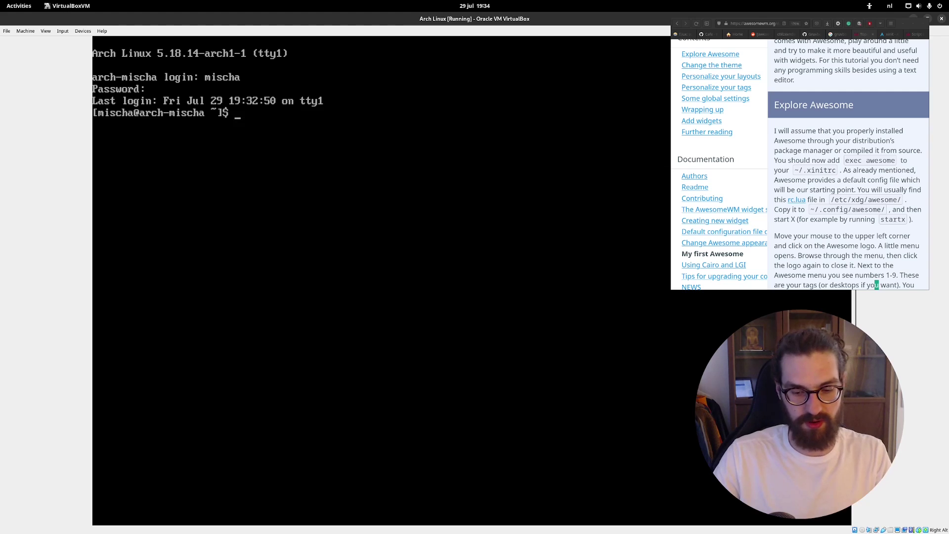
type("startx")
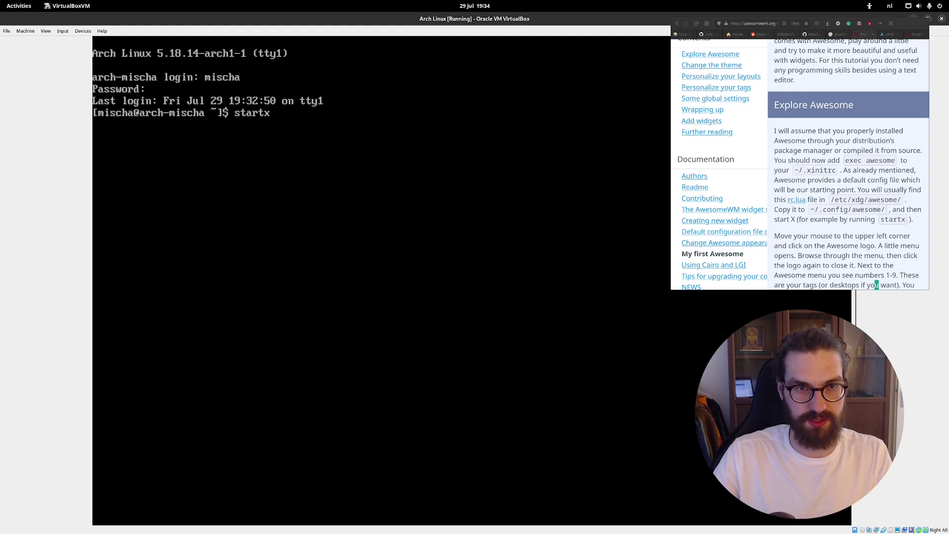
key("Return")
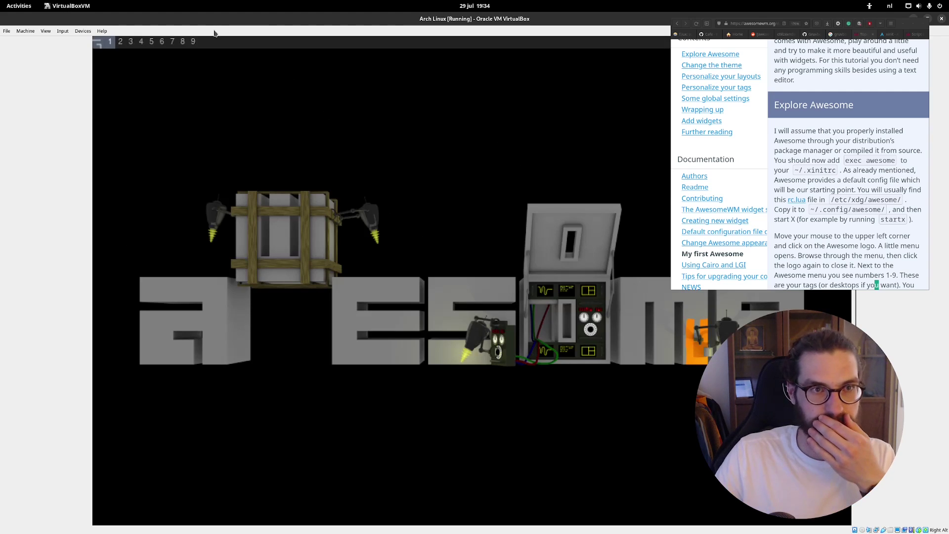
- Quit the Awesome session from the launcher's awesome submenu
left_click(97, 48)
mouse_move(118, 56)
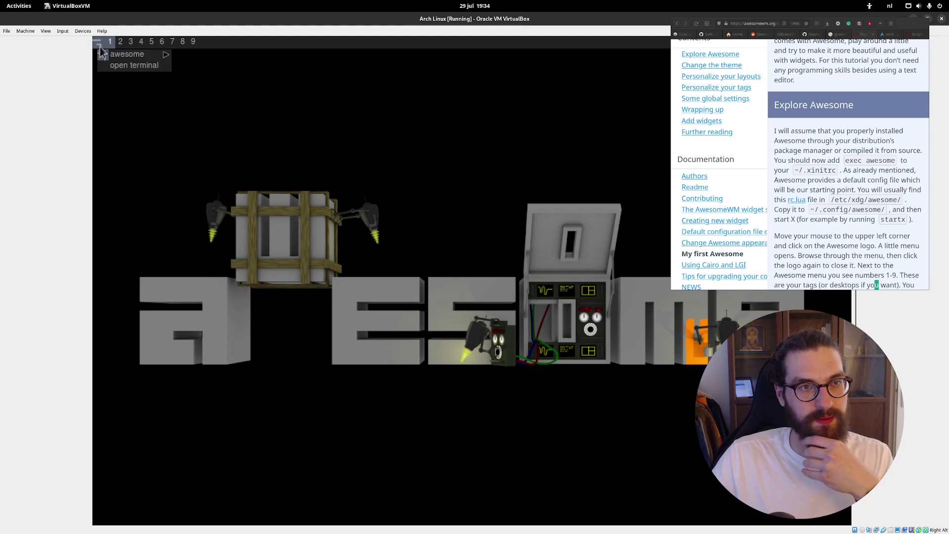
left_click(102, 48)
left_click(103, 49)
mouse_move(141, 55)
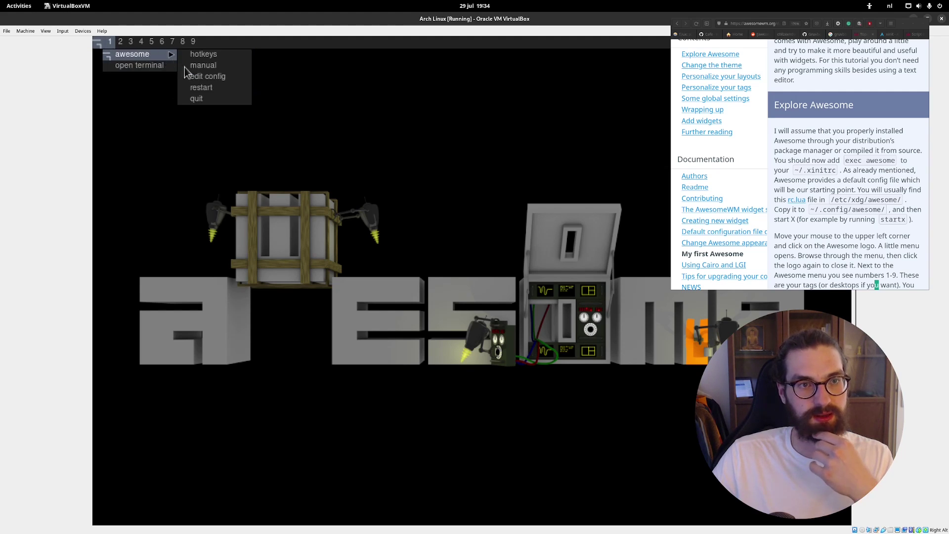
left_click(196, 98)
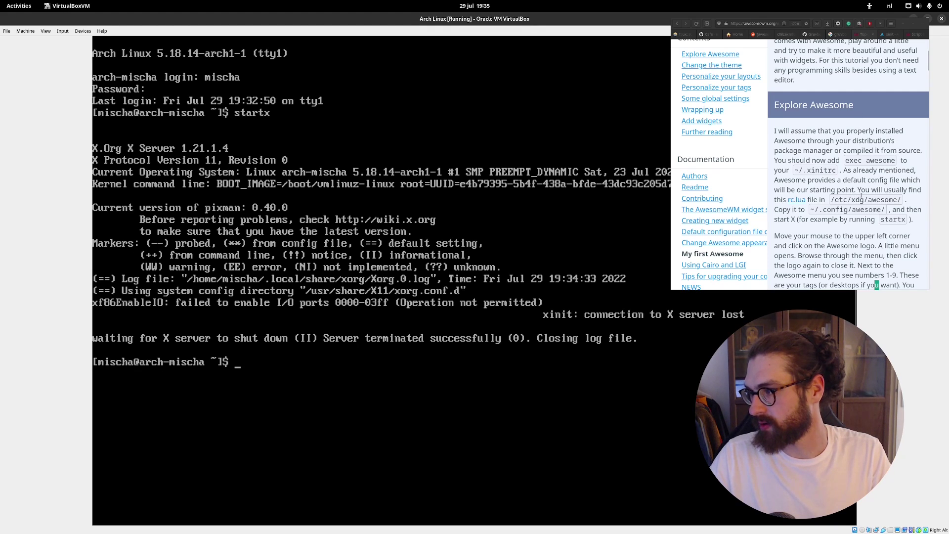
- Select the tutorial paragraph about the menu and tags
scroll(862, 197, "down", 2)
scroll(848, 180, "down", 2)
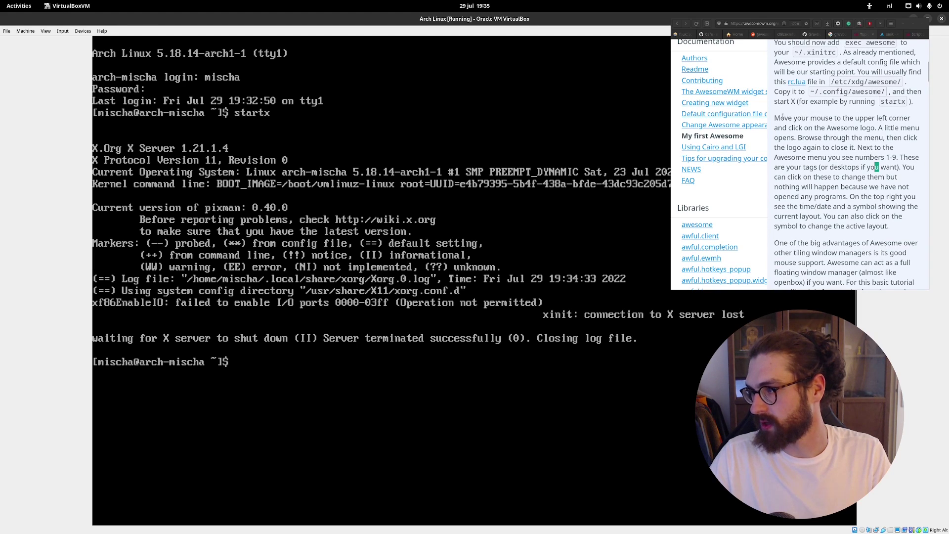
left_click(877, 167)
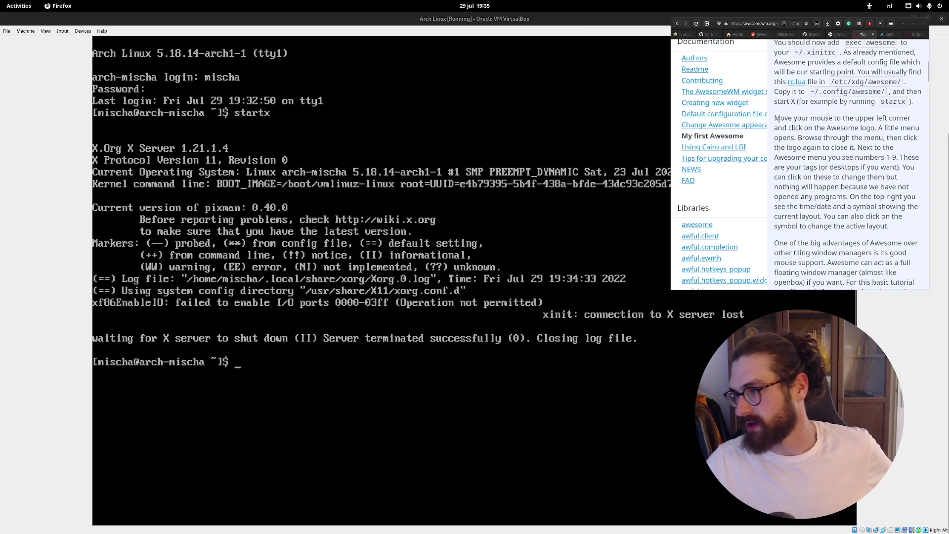
left_click_drag(869, 114, 886, 226)
- Read further down and highlight the sentence about closing any application
scroll(878, 216, "down", 2)
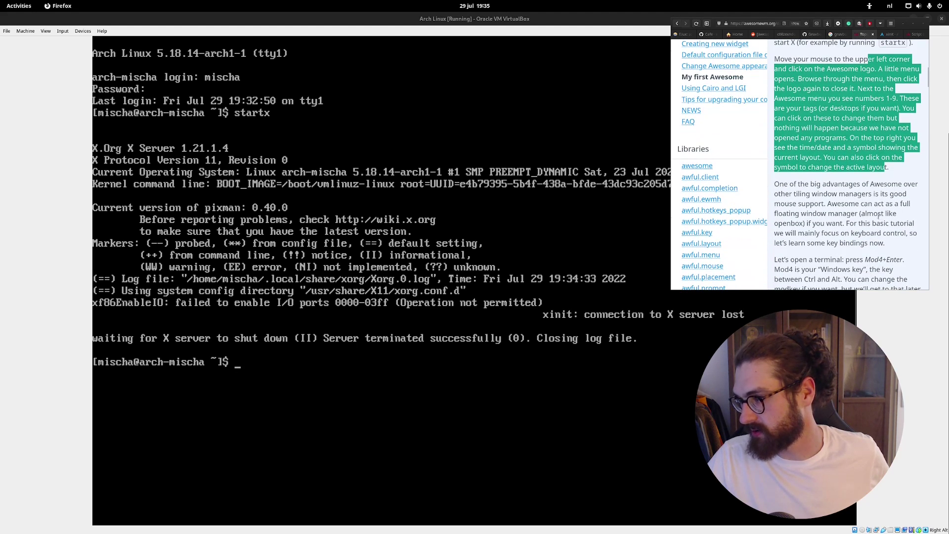
scroll(825, 188, "down", 2)
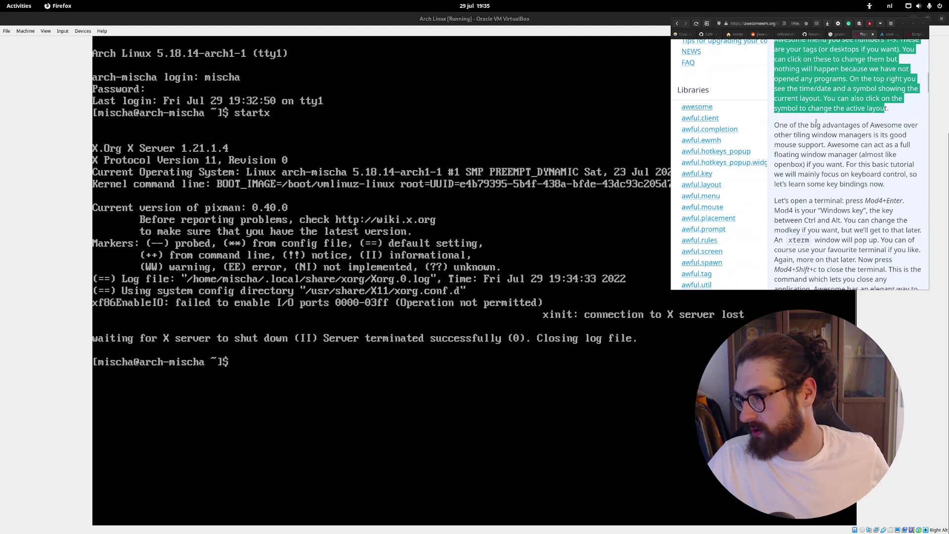
scroll(801, 134, "down", 2)
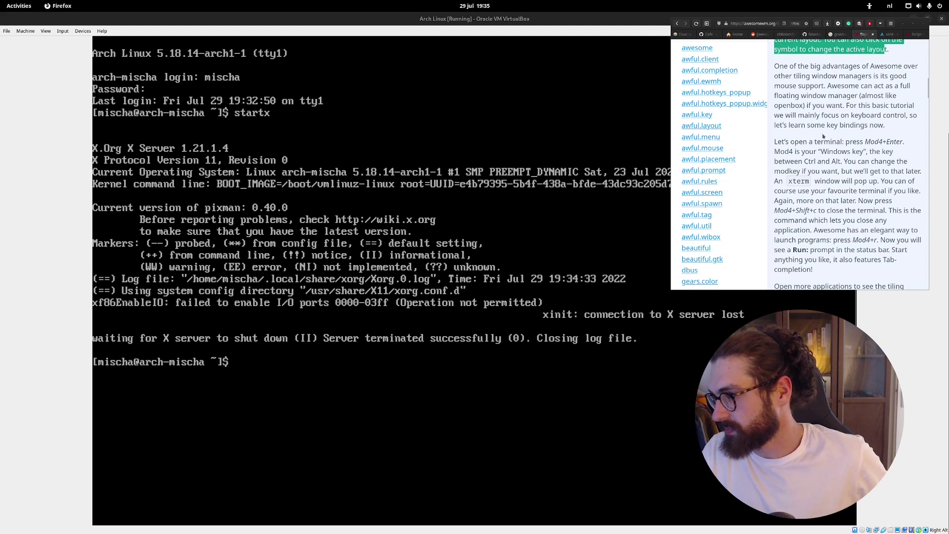
left_click_drag(795, 181, 819, 181)
left_click(826, 182)
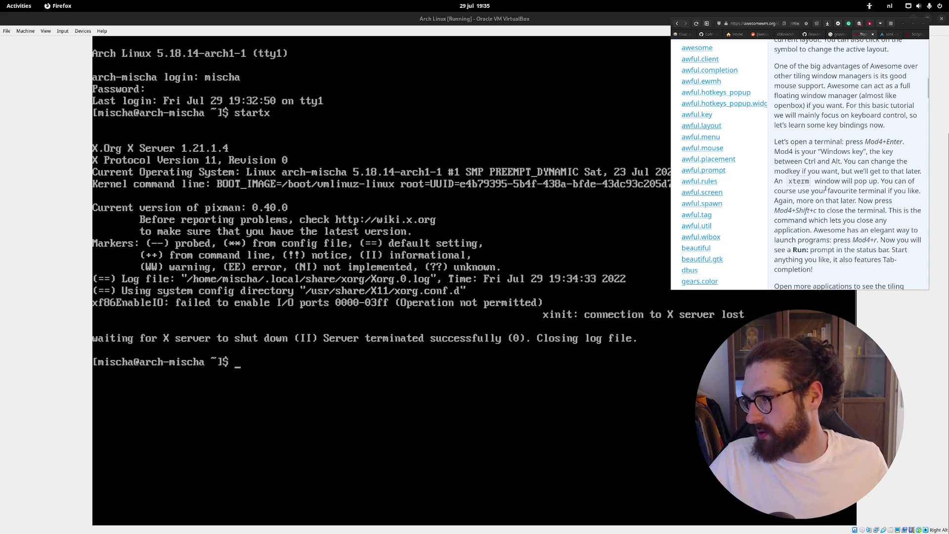
scroll(825, 191, "down", 2)
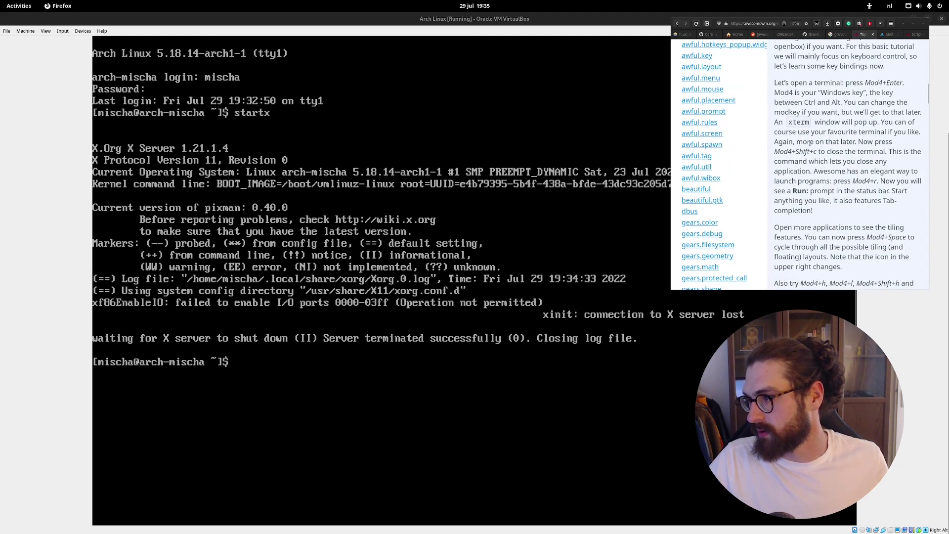
left_click_drag(852, 151, 859, 172)
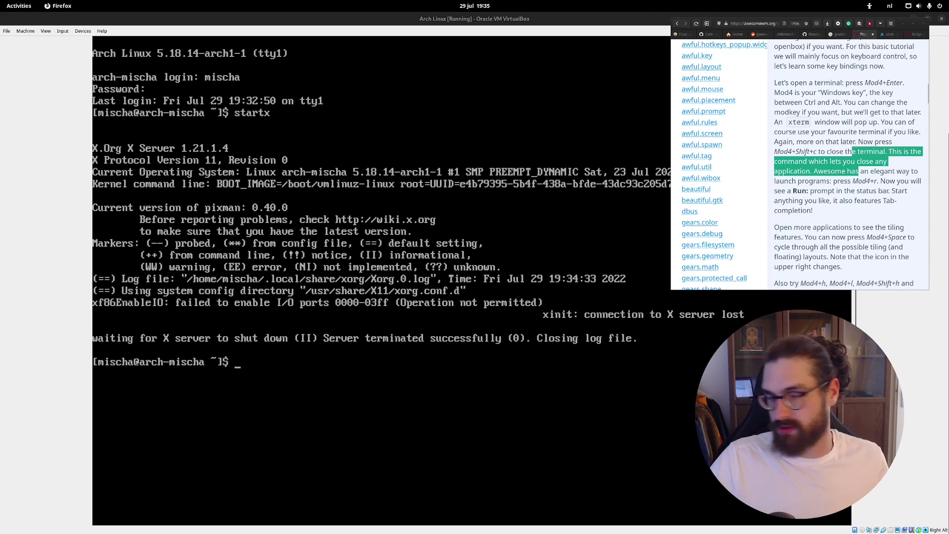
left_click(855, 514)
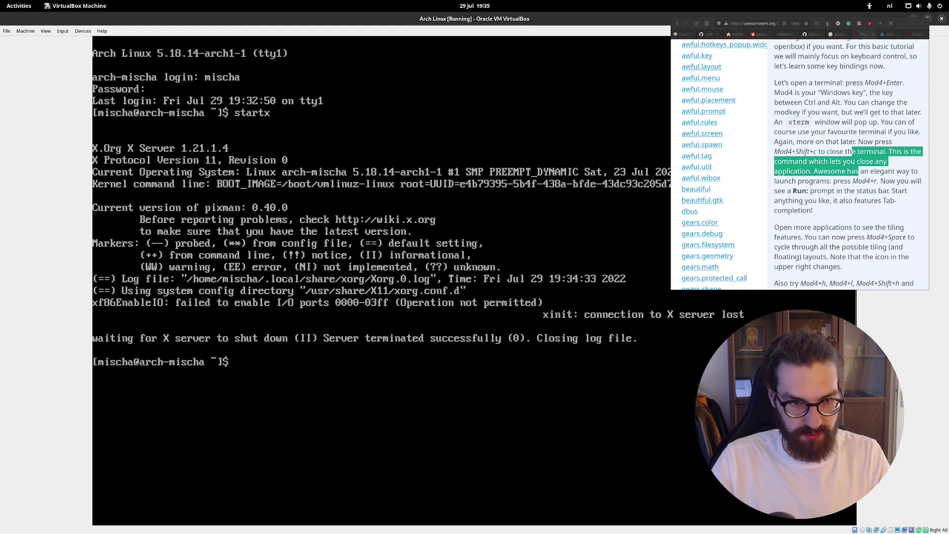
- Open .config/awesome/rc.lua in vim
type("vim c")
key("BackSpace")
type(".config/")
type("aw")
key("BackSpace")
key("Tab")
key("Tab")
key("Return")
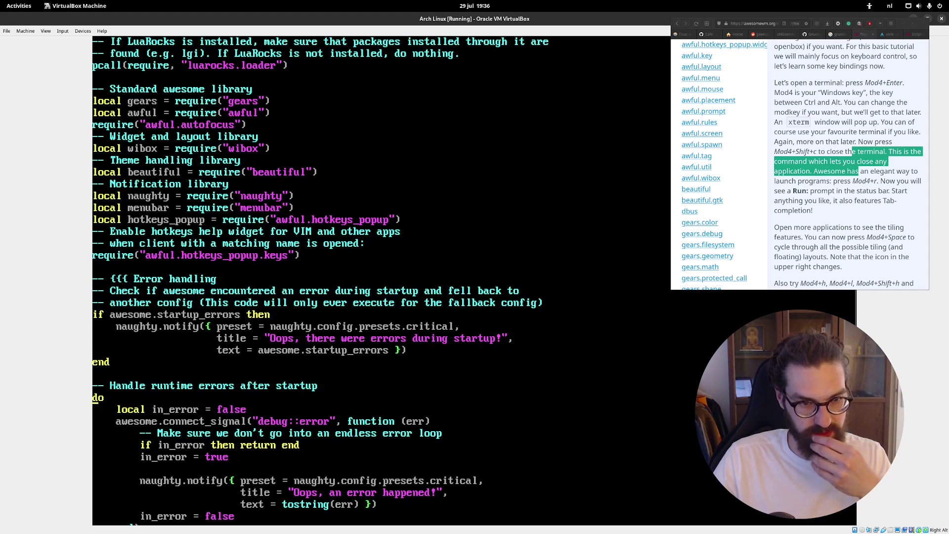
- Move the cursor to the word nano on the default editor line
key("j")
key("j")
key("j")
key("j")
key("j")
key("j")
key("j")
key("j")
key("j")
key("j")
key("j")
key("j")
key("j")
key("j")
key("j")
key("j")
key("j")
key("j")
key("j")
key("j")
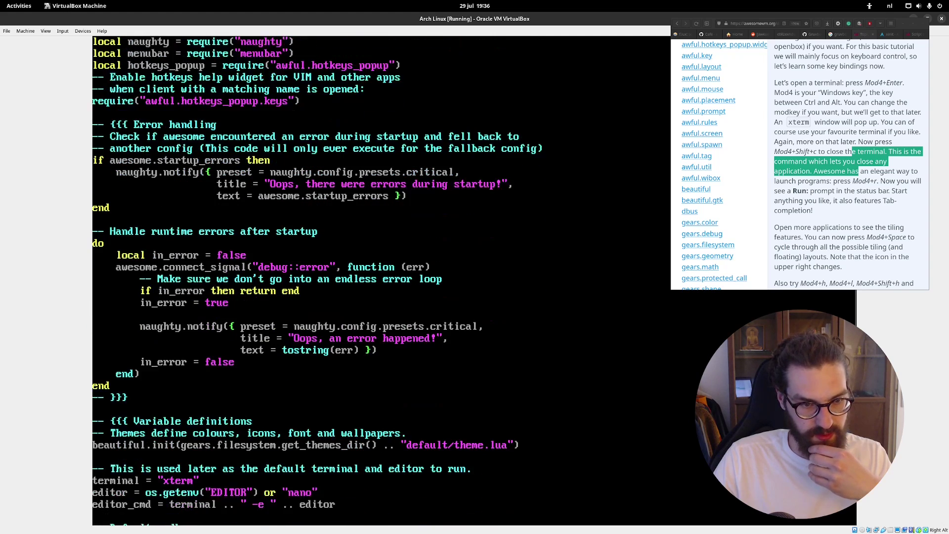
key("j")
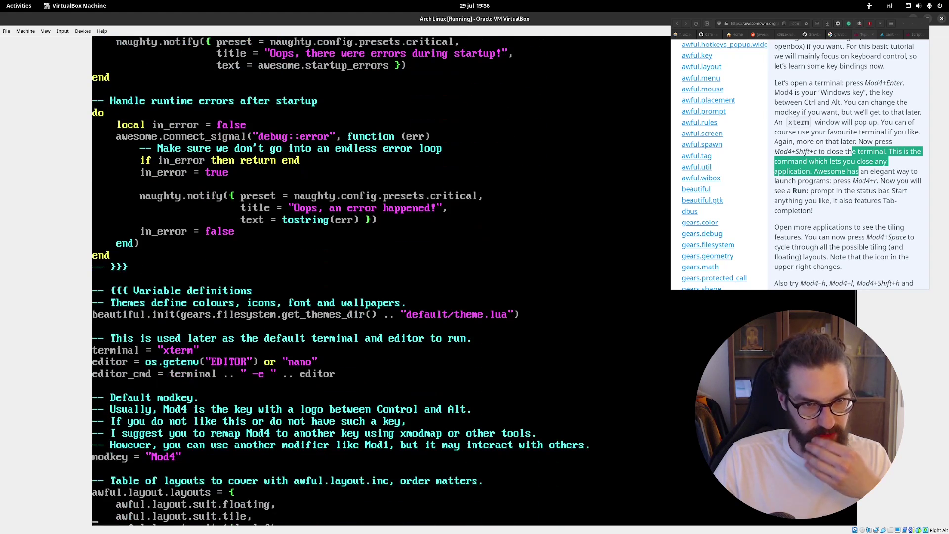
left_click(158, 350)
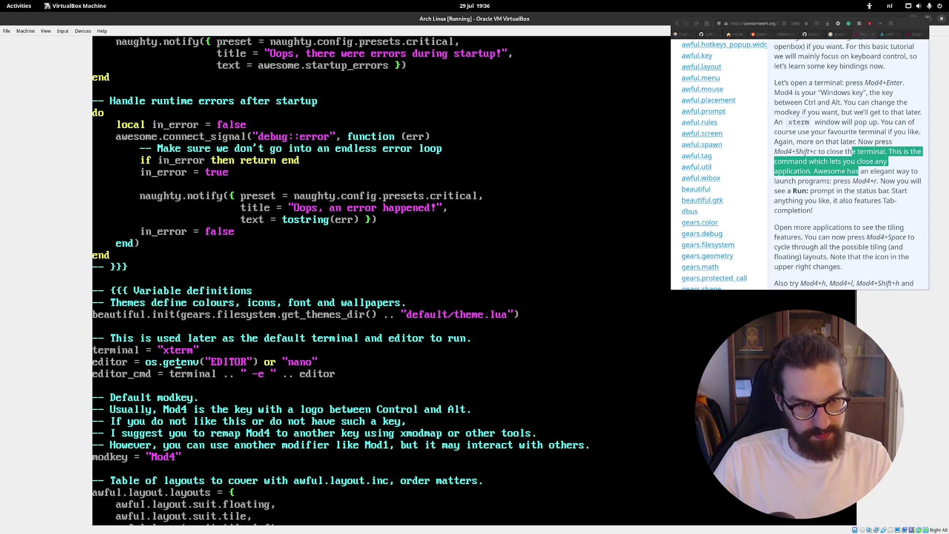
key("w")
key("w")
key("w")
key("w")
key("w")
key("w")
key("w")
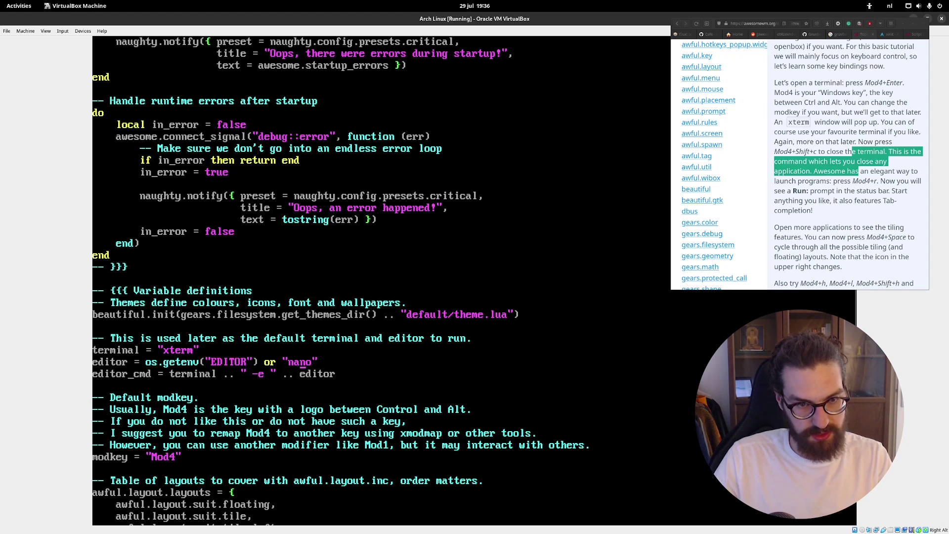
key("h")
key("h")
key("l")
key("l")
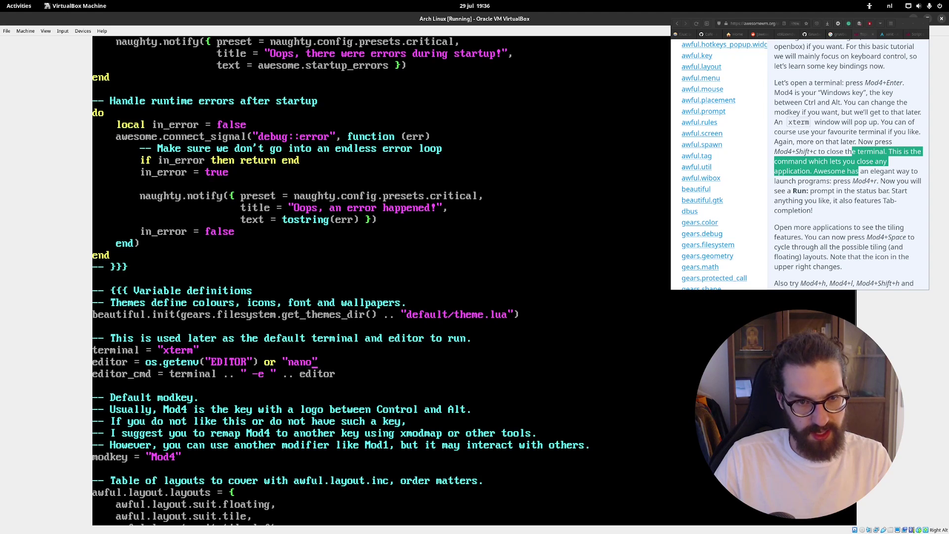
key("b")
key("b")
key("b")
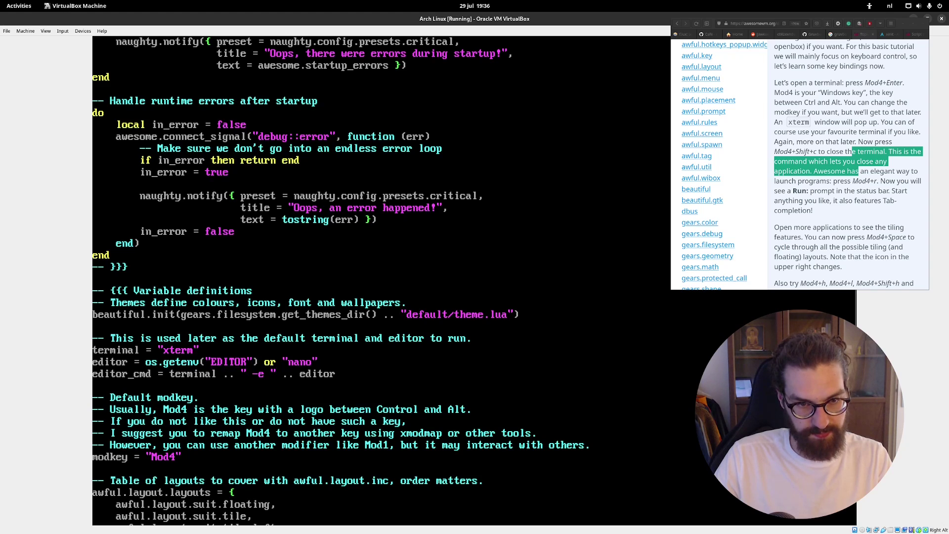
key("l")
key("l")
- Replace "nano" with "vim" as the default editor
key("c")
key("i")
key("quotedbl")
type("vim")
key("Escape")
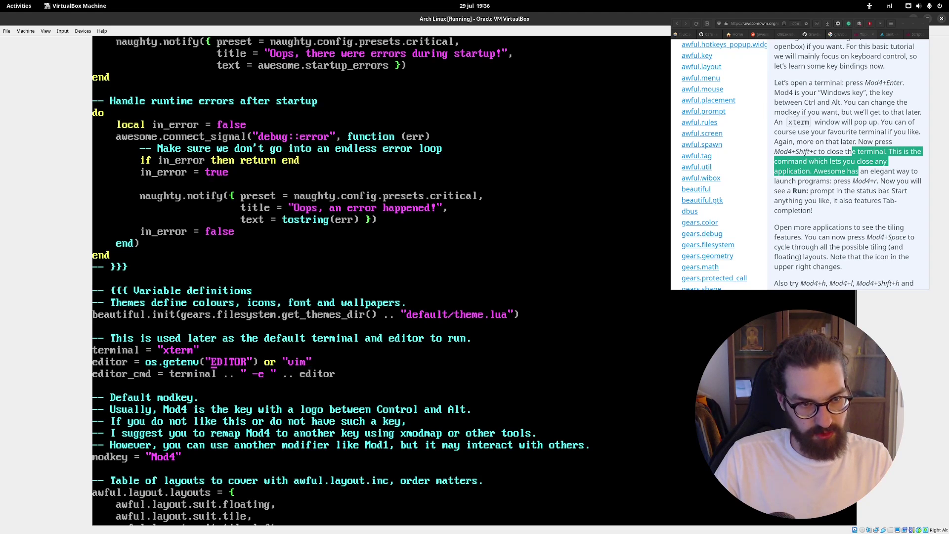
key("h")
key("h")
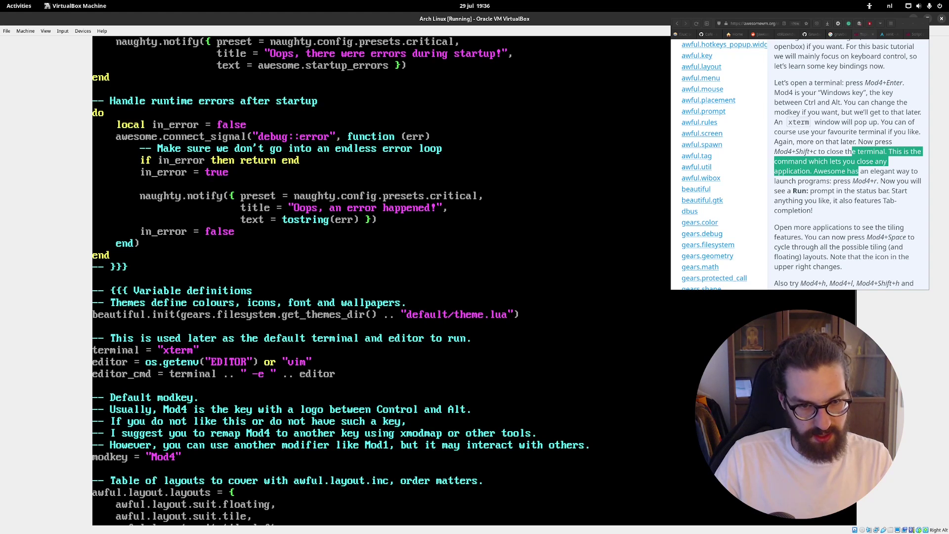
- Quit vim with :q and clear the screen
type(":q")
key("Return")
key("ctrl+l")
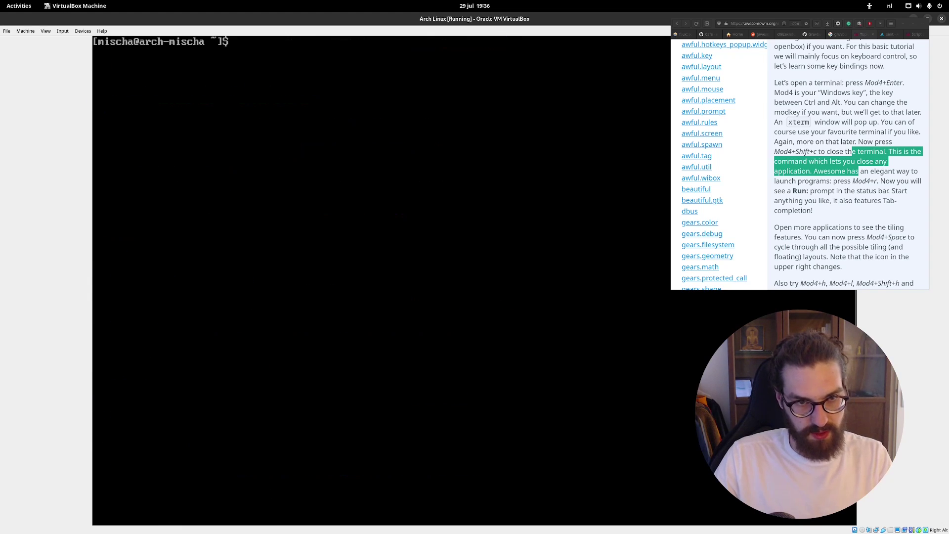
- Install xterm with sudo pacman -S xterm, entering the password and confirming
type("sudo pa")
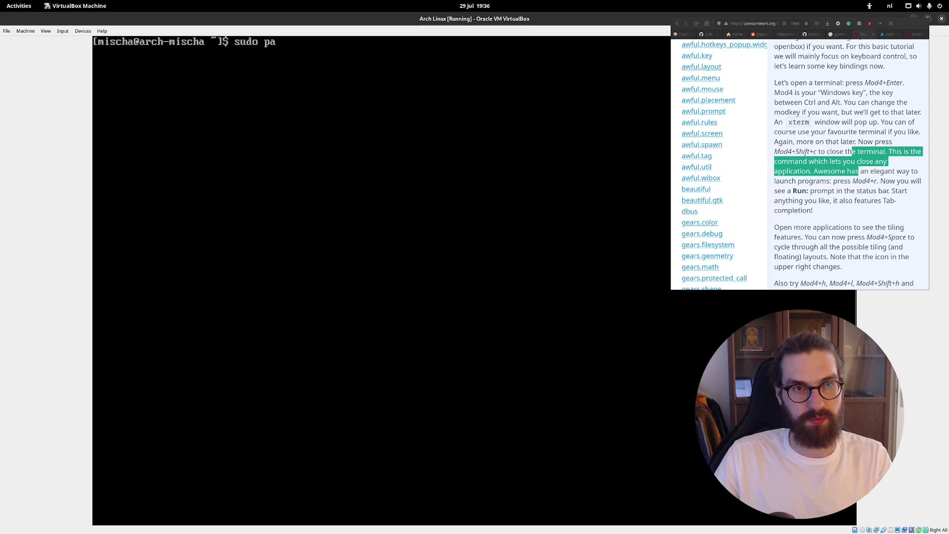
type("cman -S xterm")
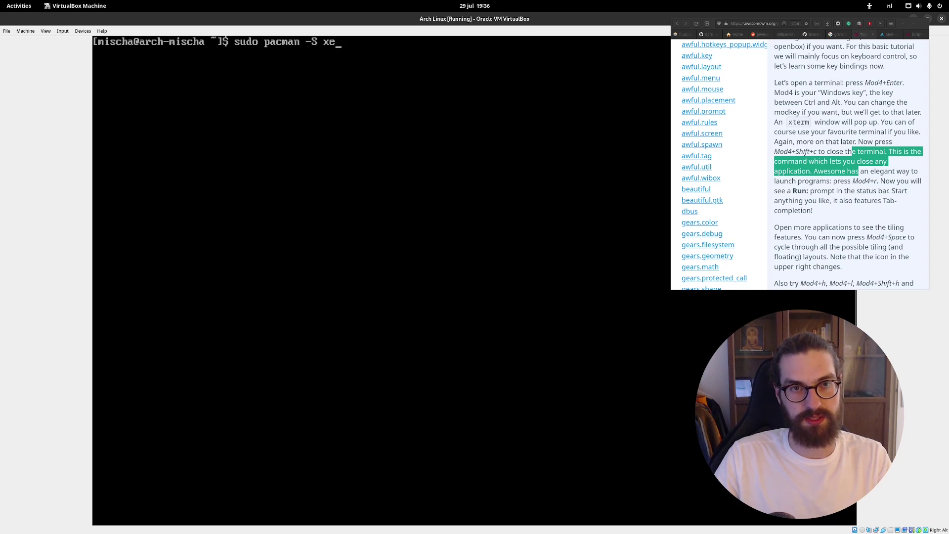
key("Return")
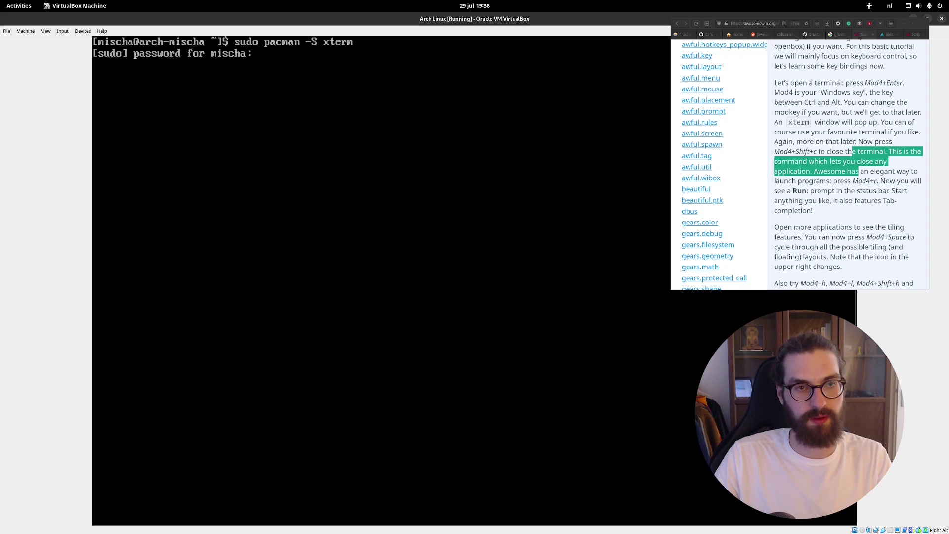
key("Return")
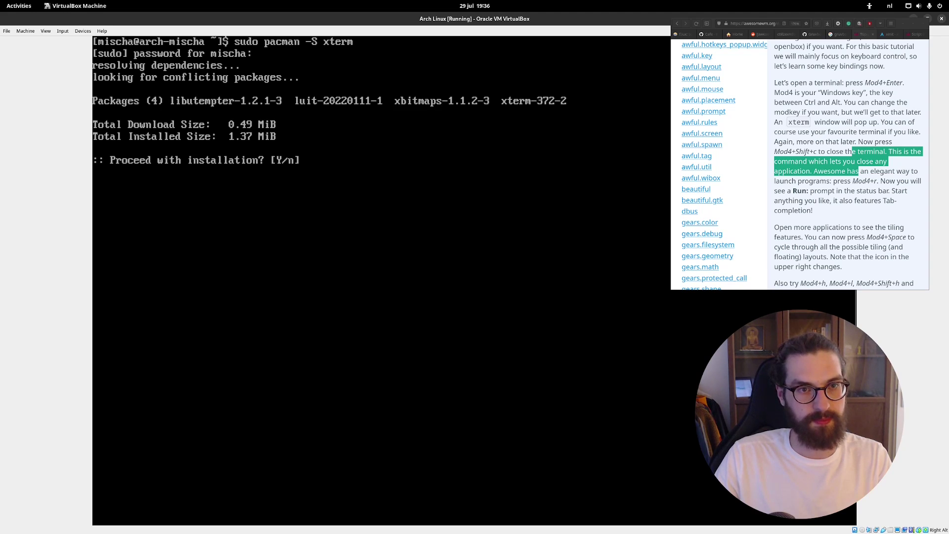
key("Return")
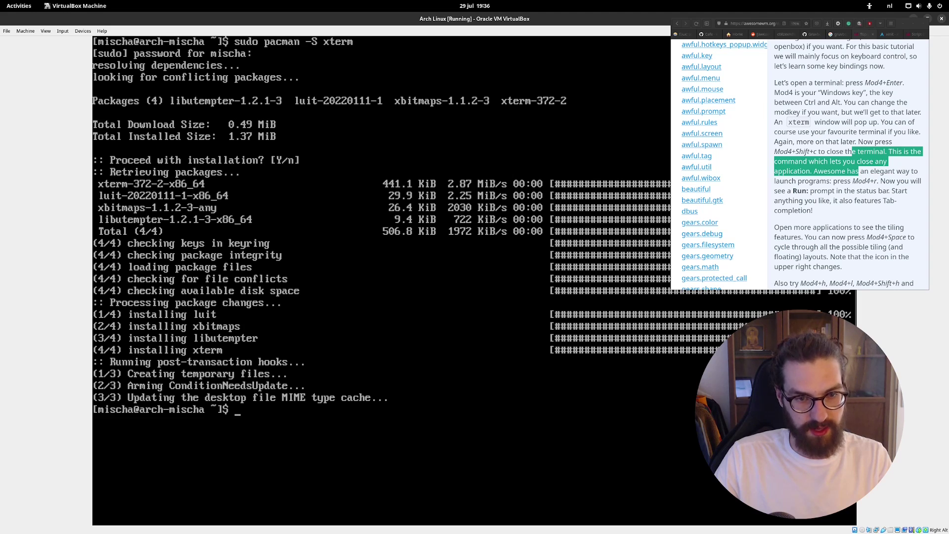
- Clear the screen and run startx again
key("ctrl+l")
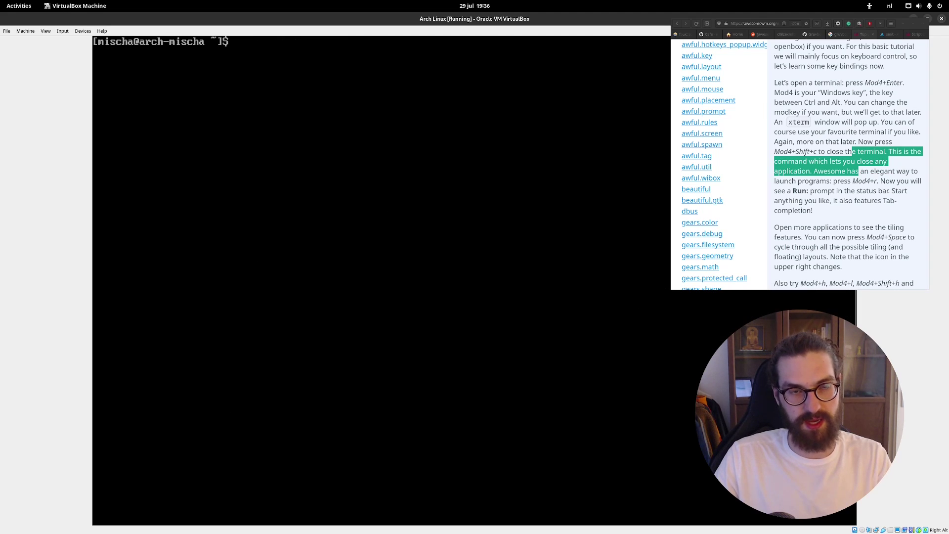
type("startx")
key("Return")
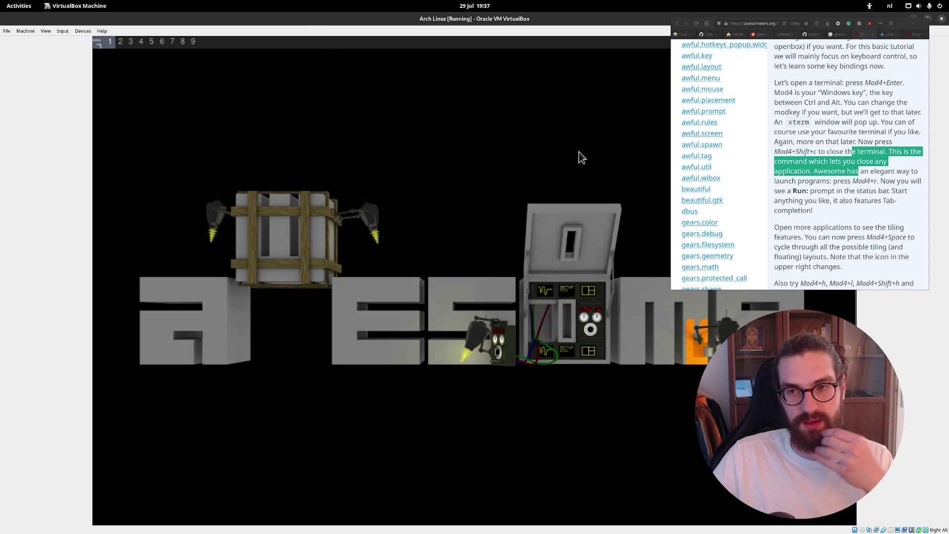
- Open a terminal from the Awesome menu, reposition it, and mark the tutorial's open-a-terminal instruction
left_click(96, 44)
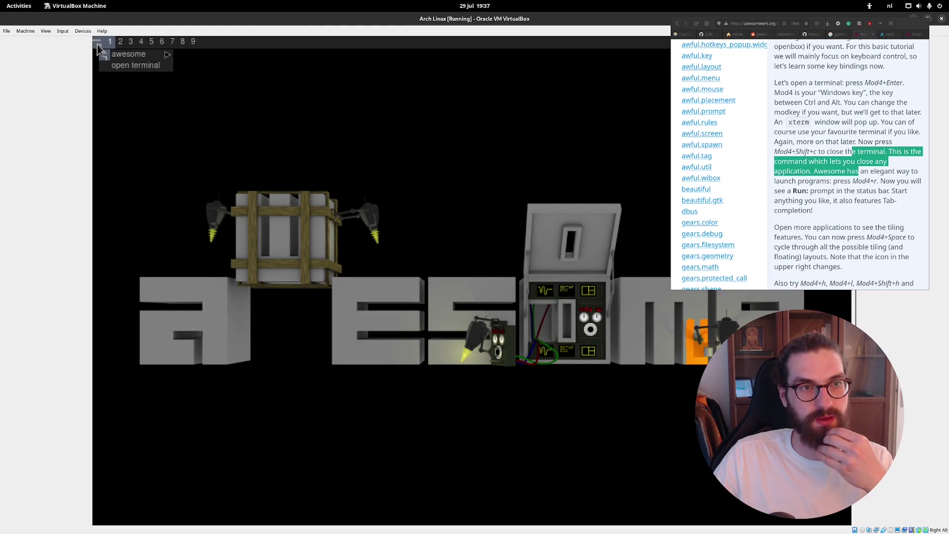
left_click(120, 66)
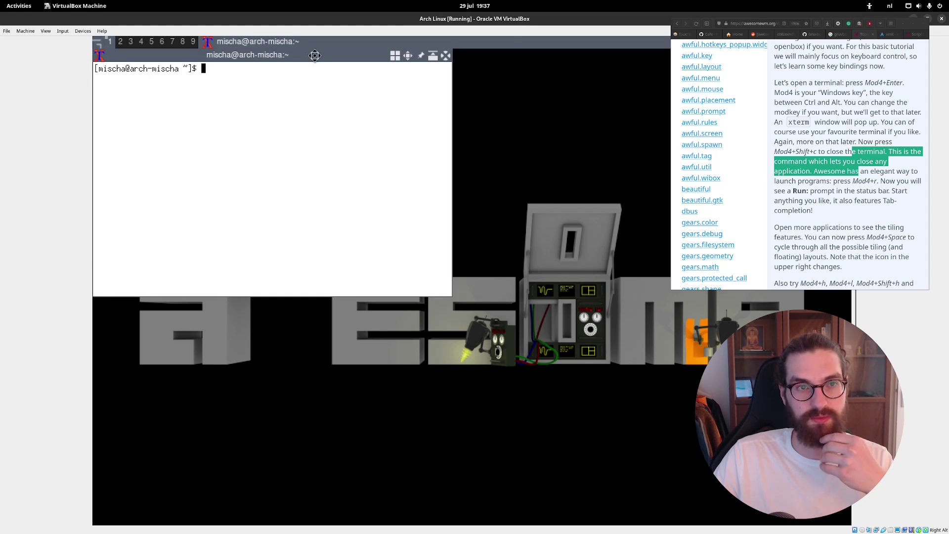
left_click_drag(314, 55, 334, 93)
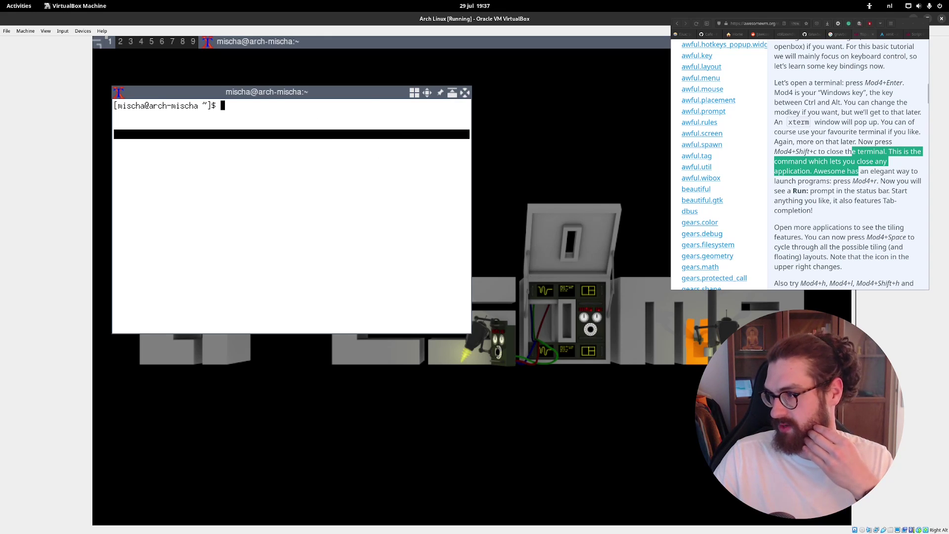
left_click(816, 56)
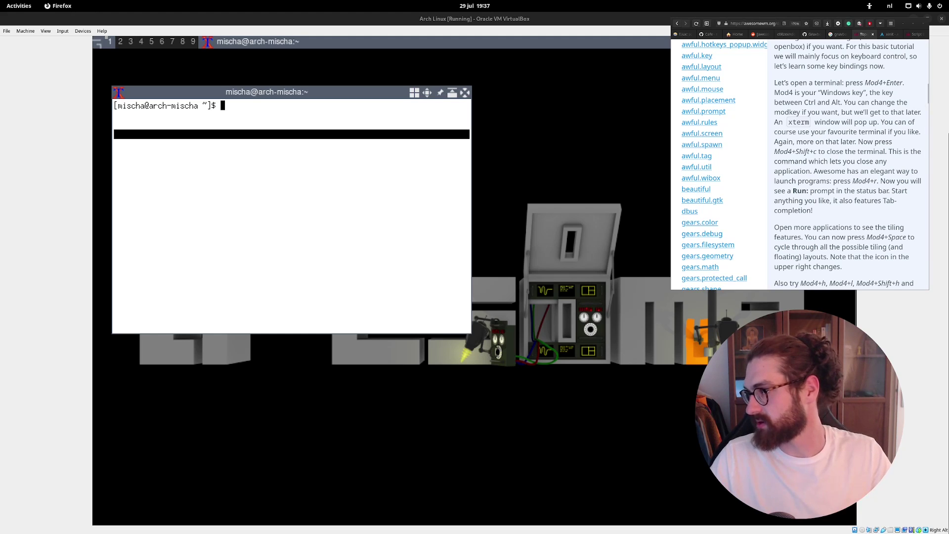
left_click_drag(801, 82, 871, 82)
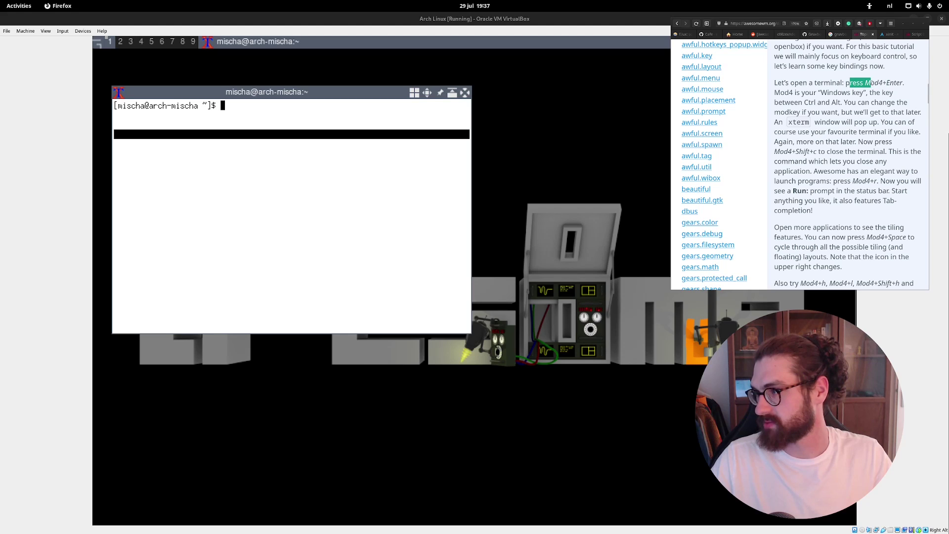
- Close the xterm, open a new one with Mod4+Enter, then close it with Mod4+Shift+c
left_click(464, 93)
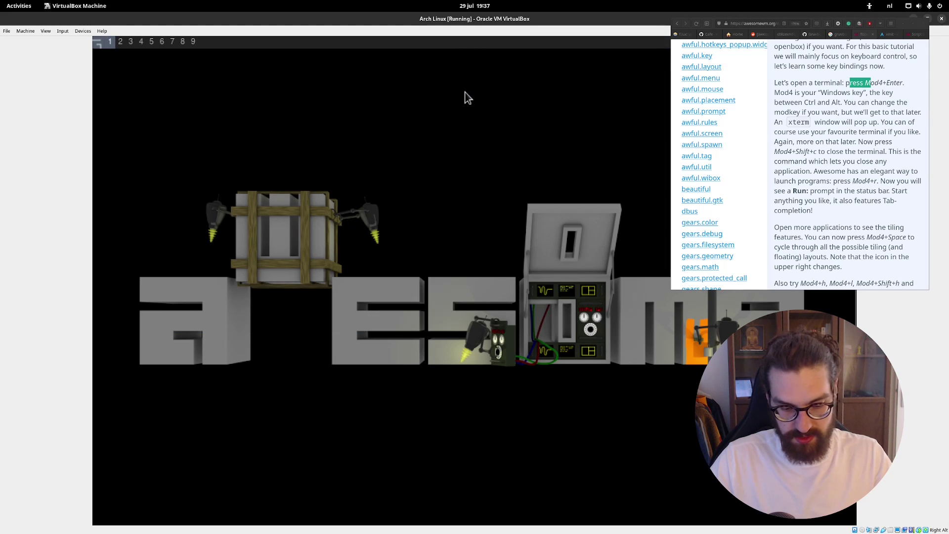
key("super+Return")
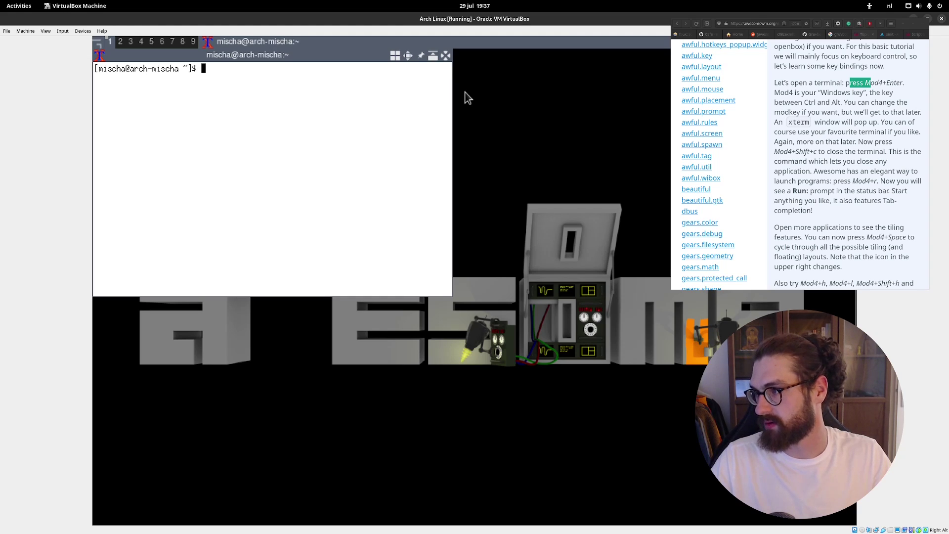
left_click_drag(845, 102, 807, 152)
left_click(806, 153)
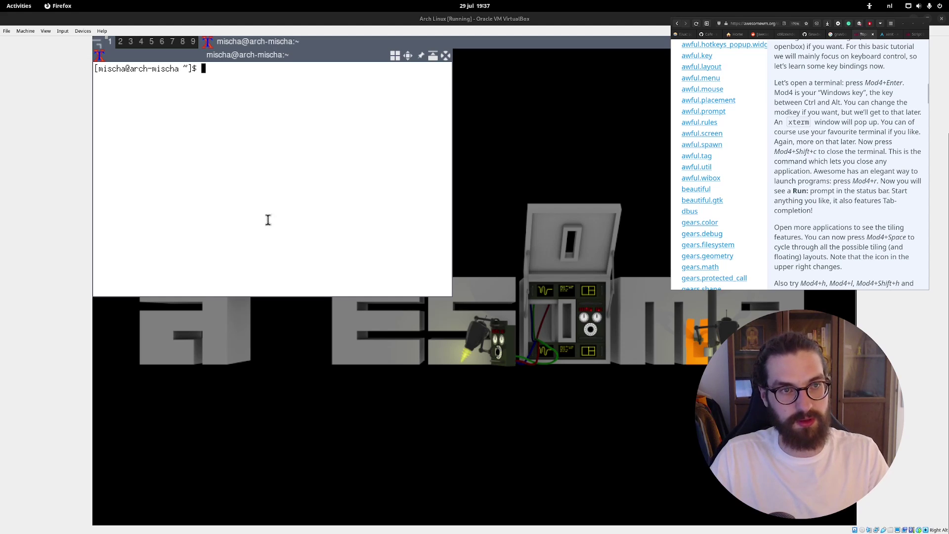
left_click(339, 218)
key("super+shift+c")
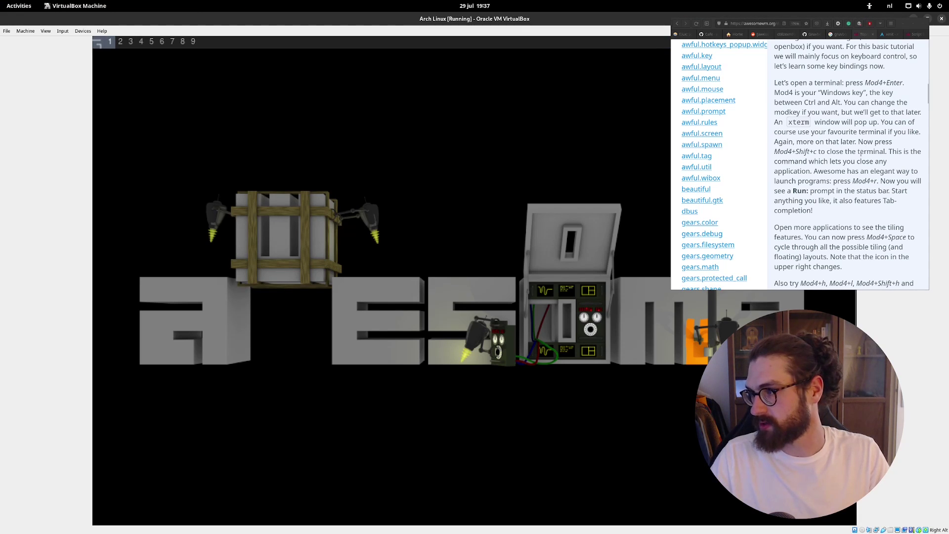
- Run 'firefox' from Awesome's Run prompt (Mod4+r), fixing a typo in the name
left_click_drag(821, 161, 856, 174)
left_click(855, 184)
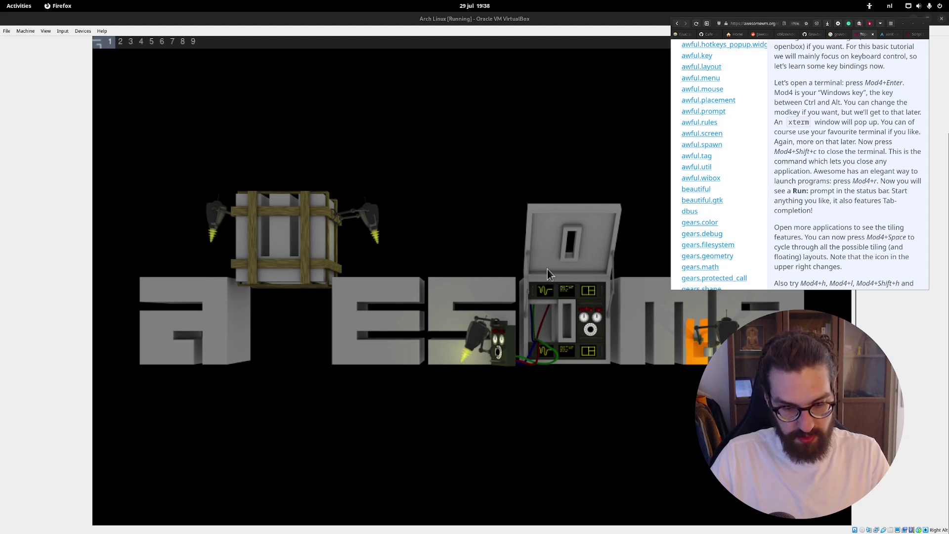
left_click(496, 276)
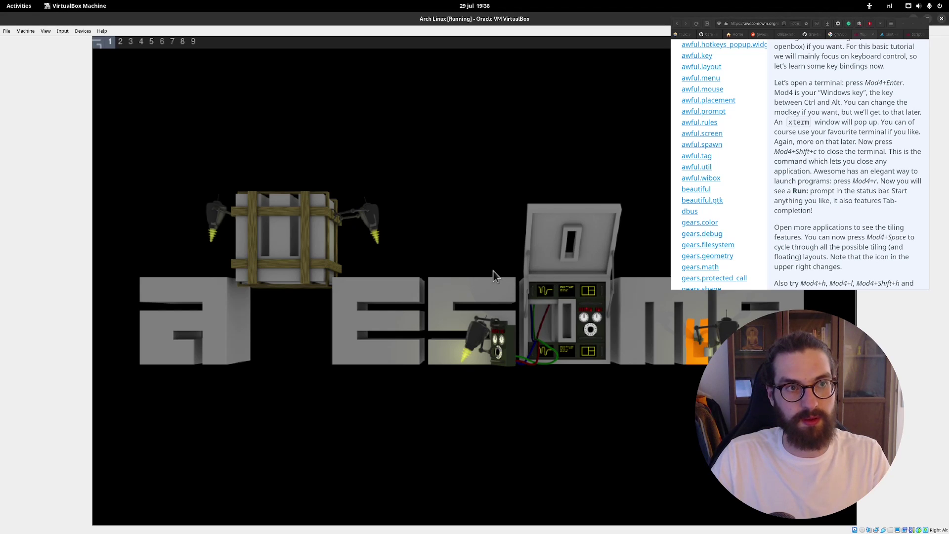
key("super+r")
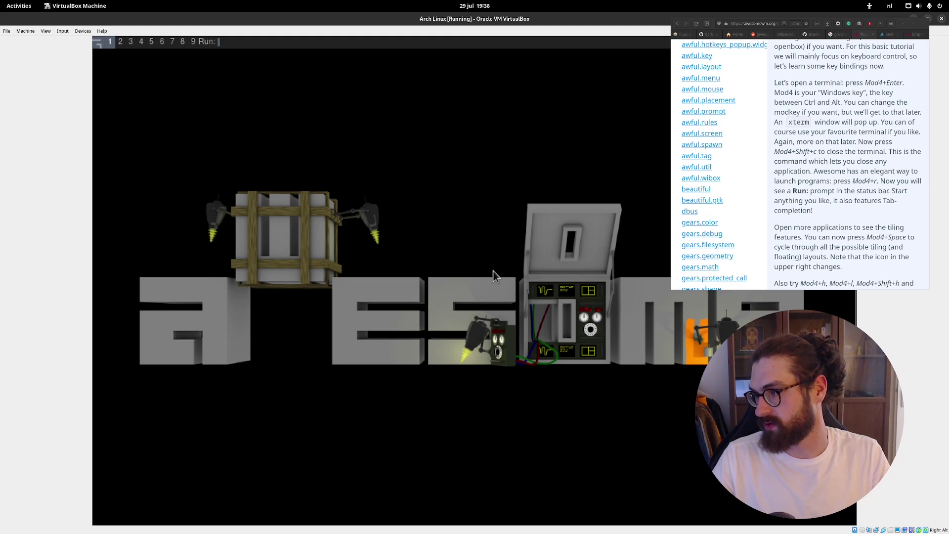
type("fincor")
key("BackSpace")
key("BackSpace")
key("BackSpace")
key("BackSpace")
type("refox")
key("Return")
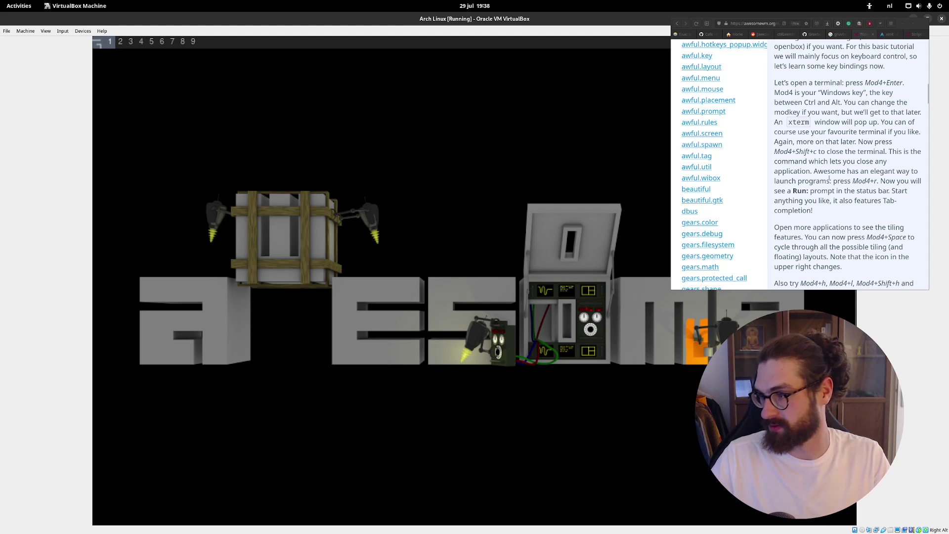
- Switch between tags 1, 2, 3, 8 and 9 with Mod4 shortcuts
scroll(821, 146, "down", 4)
mouse_move(818, 110)
left_mouse_down()
mouse_move(841, 131)
mouse_move(819, 112)
left_mouse_up()
left_click(503, 253)
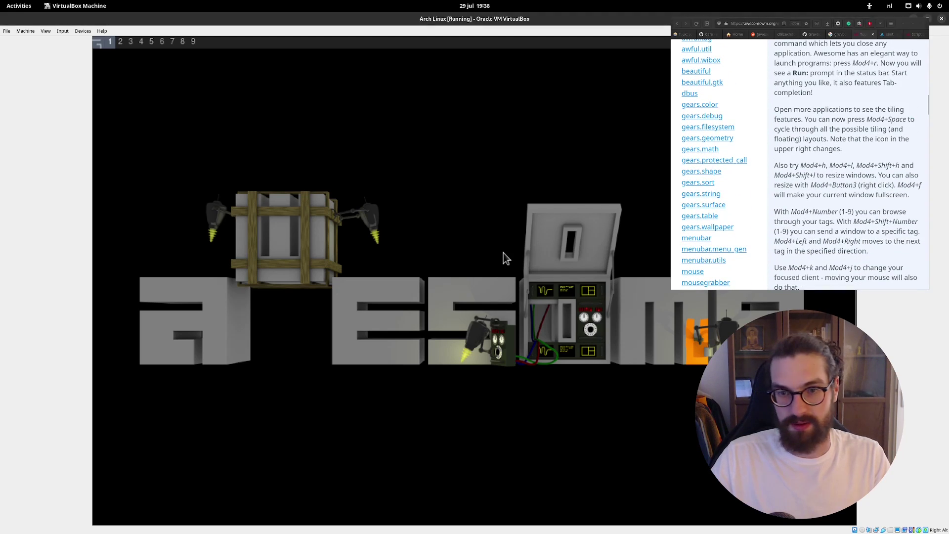
key("super+Left")
key("super+Right")
key("super+Right")
key("super+3")
key("super+2")
key("super+1")
key("super+8")
key("super+9")
key("super+2")
- Open and close Awesome's main menu, then run 'firefox' from the Run prompt again
left_click(98, 44)
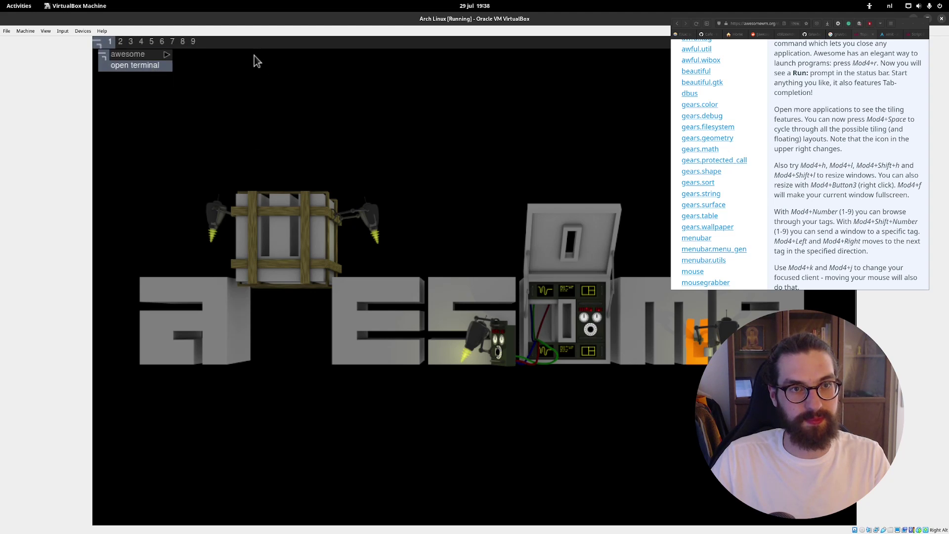
left_click(265, 99)
key("super+r")
type("firefox")
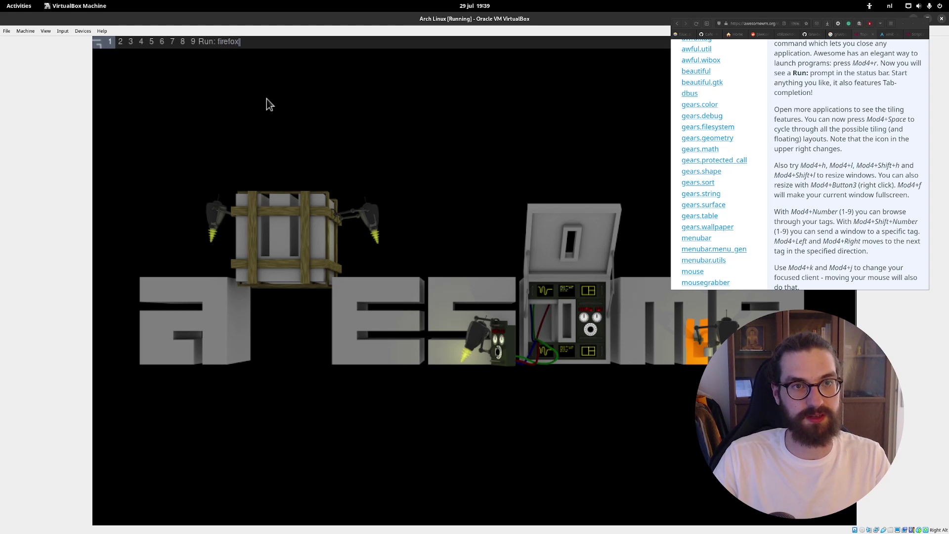
key("Return")
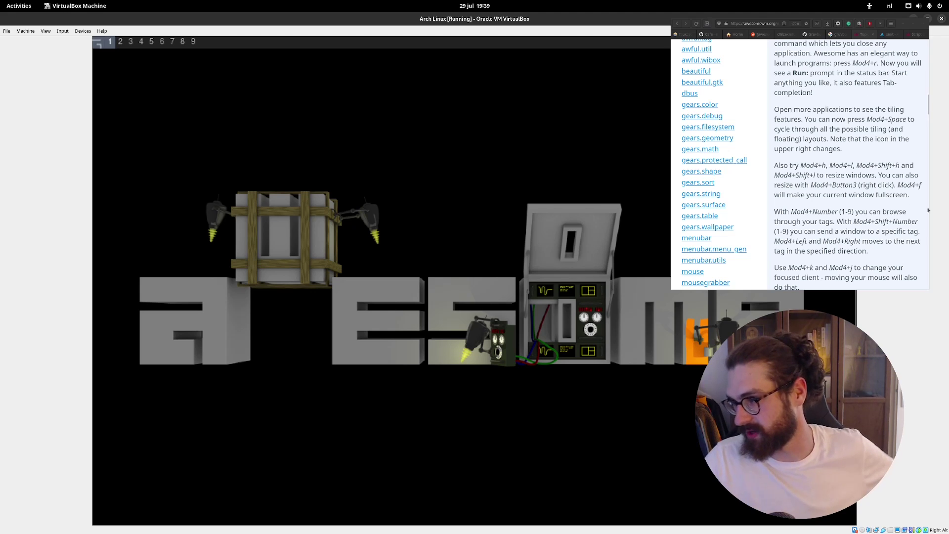
- Open a new terminal in the guest and run htop
left_click(882, 198)
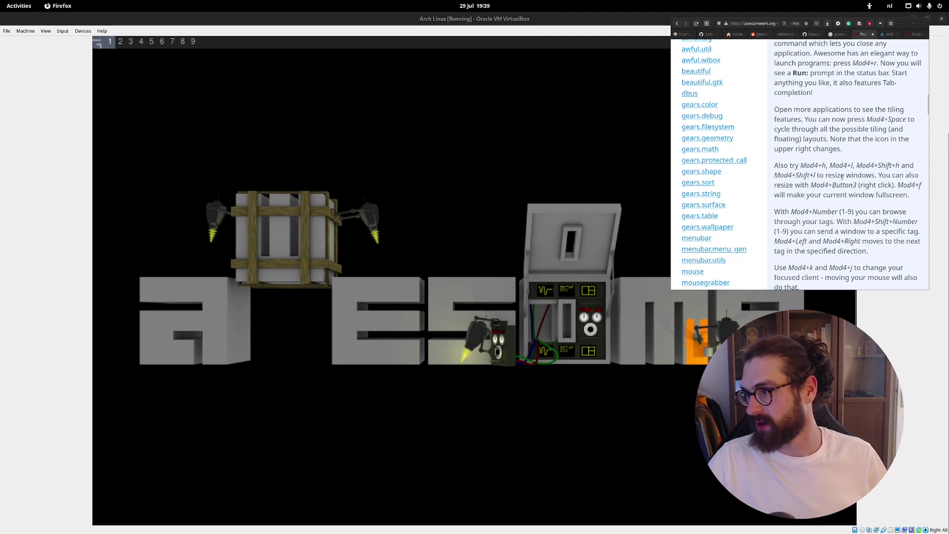
scroll(834, 128, "up", 2)
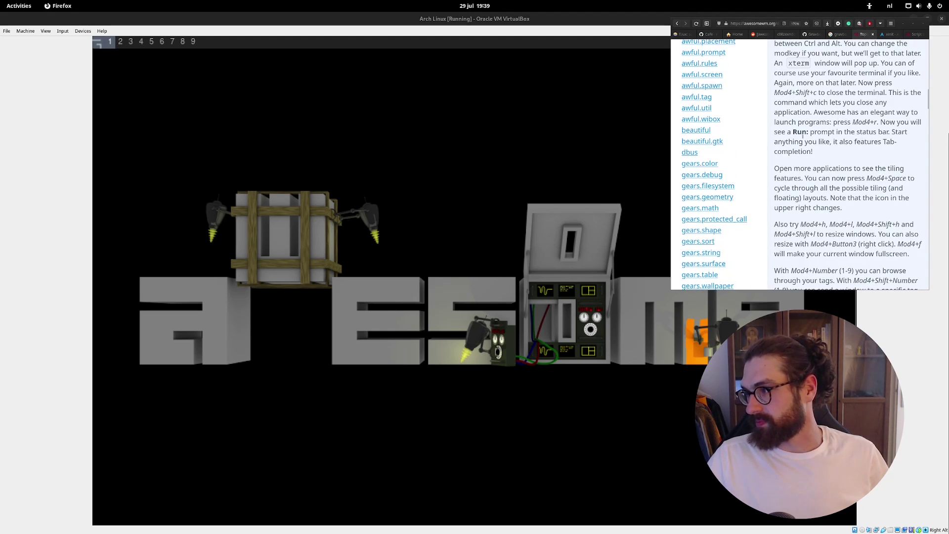
left_click(303, 187)
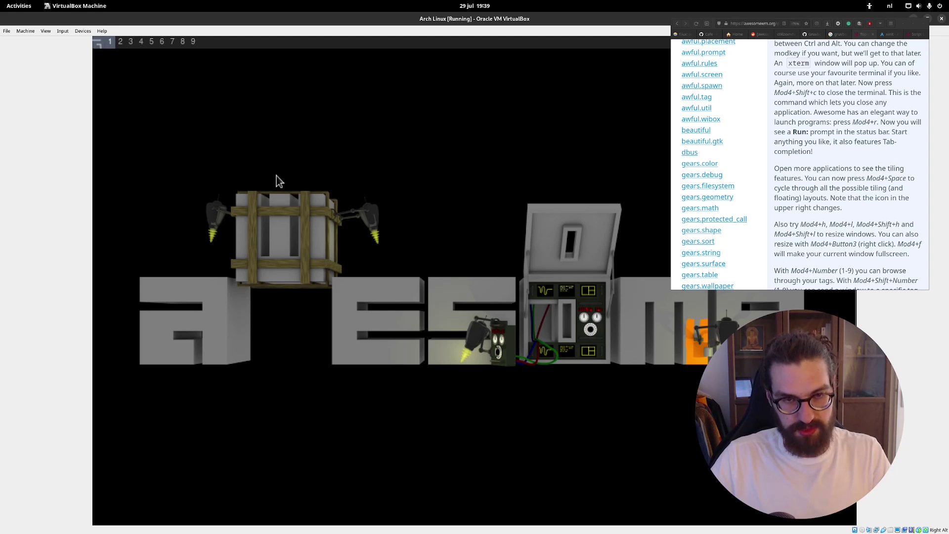
key("super+Return")
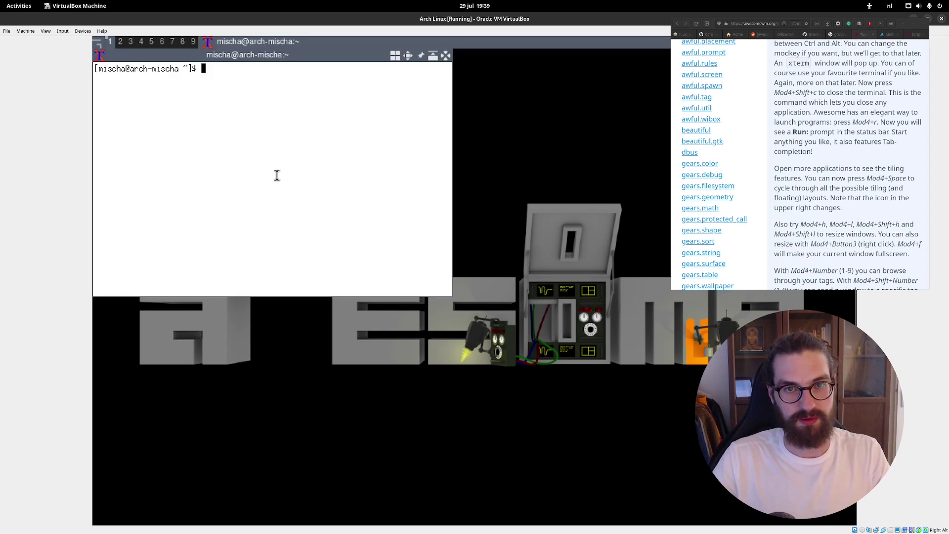
type("htop")
key("Return")
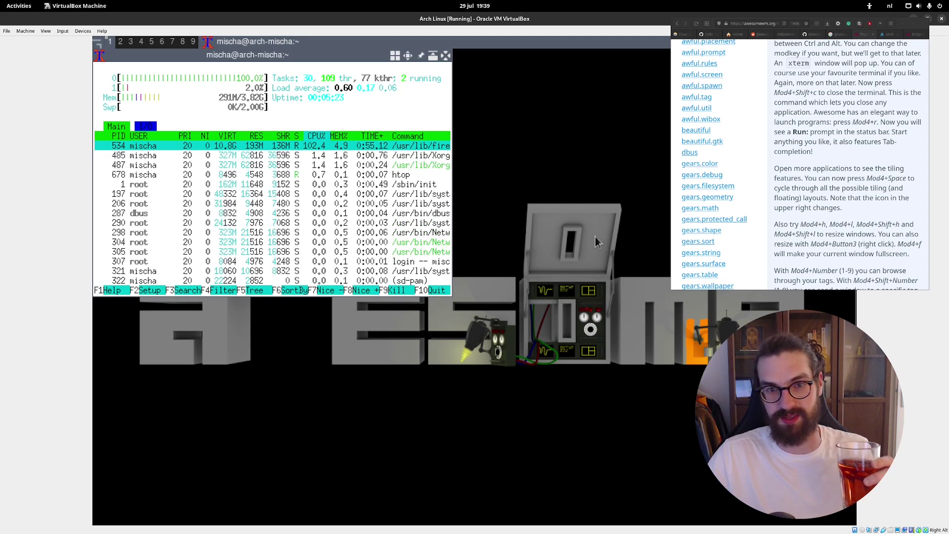
- Move the htop window, dismiss the Firefox not-responding warning, and quit htop
left_click_drag(360, 57, 468, 122)
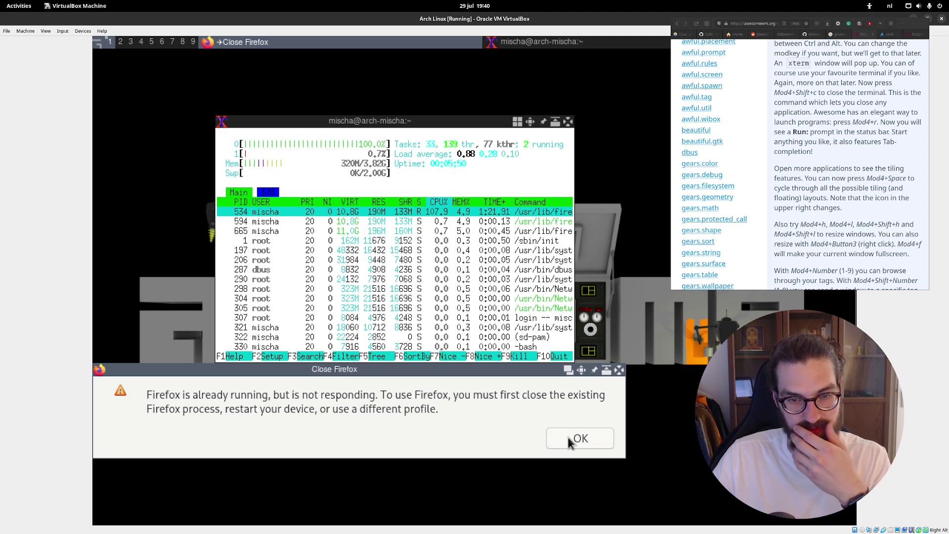
left_click(570, 438)
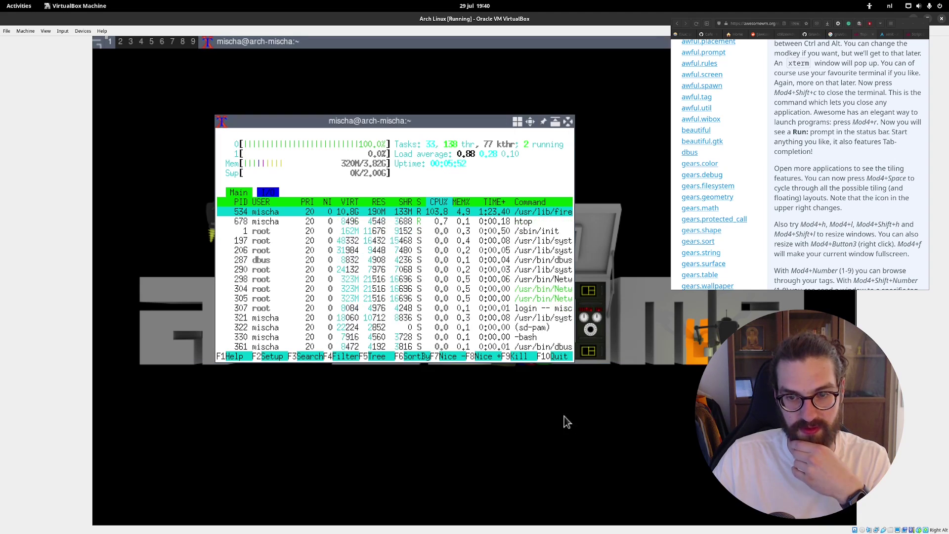
left_click(564, 358)
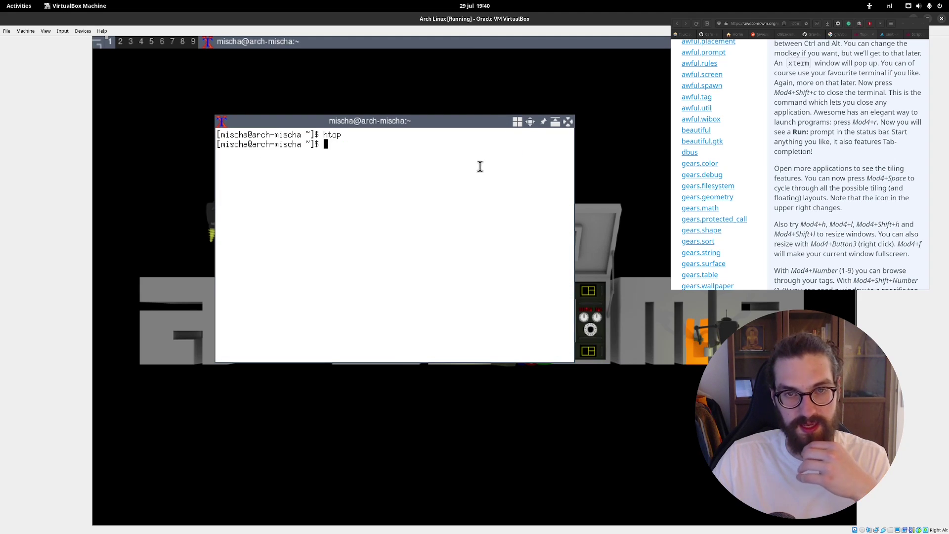
- Close the xterm and read the tutorial's notes on tiling and cycling layouts
left_click(570, 121)
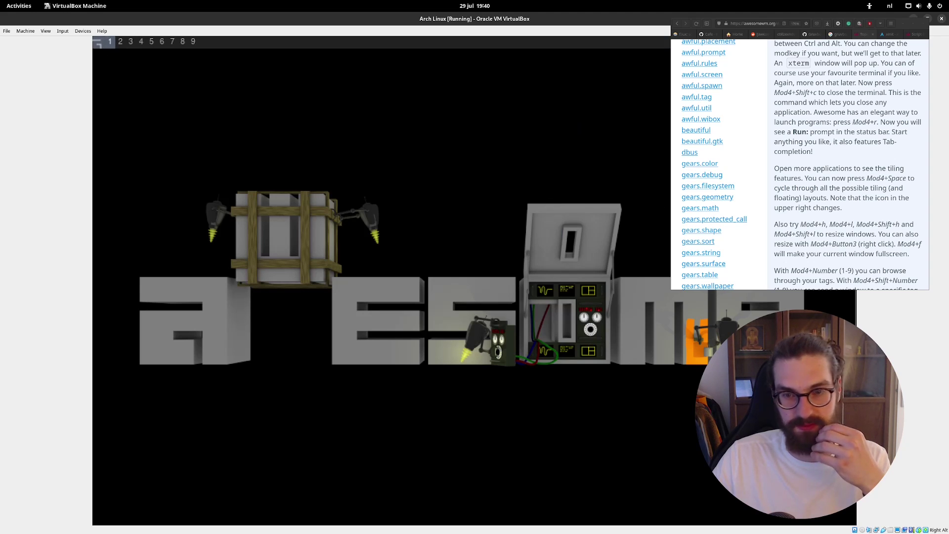
left_click(860, 169)
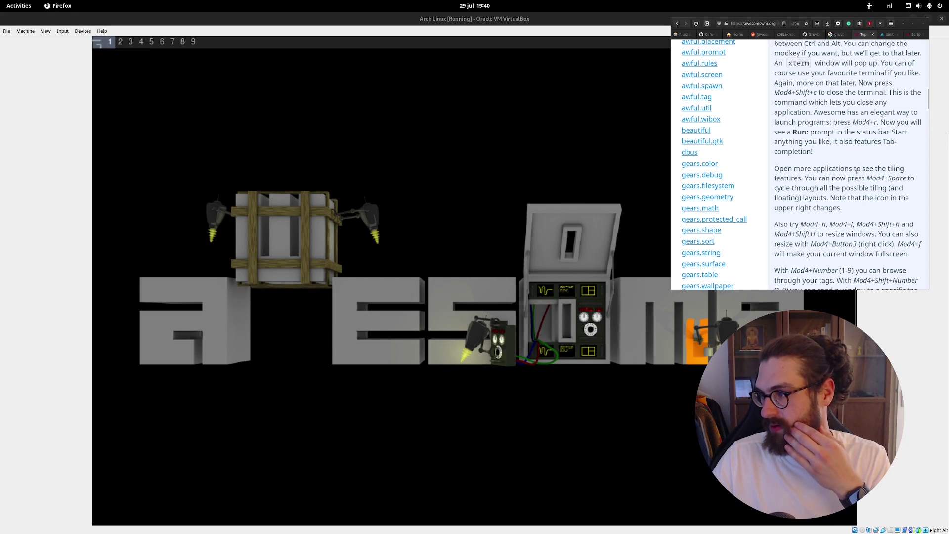
mouse_move(861, 169)
left_mouse_down()
mouse_move(846, 178)
mouse_move(827, 169)
mouse_move(845, 178)
left_mouse_up()
scroll(847, 174, "down", 2)
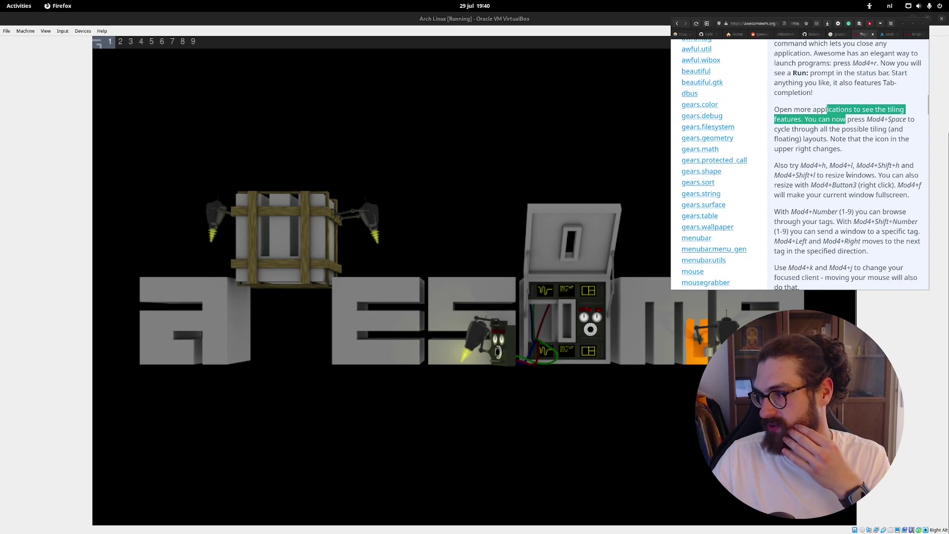
left_click(835, 129)
left_click_drag(837, 120, 850, 130)
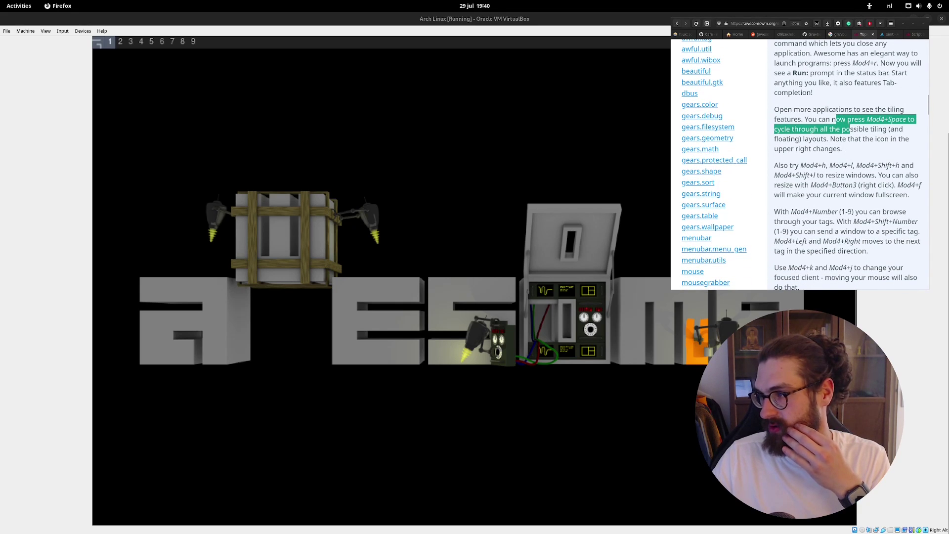
left_click(849, 120)
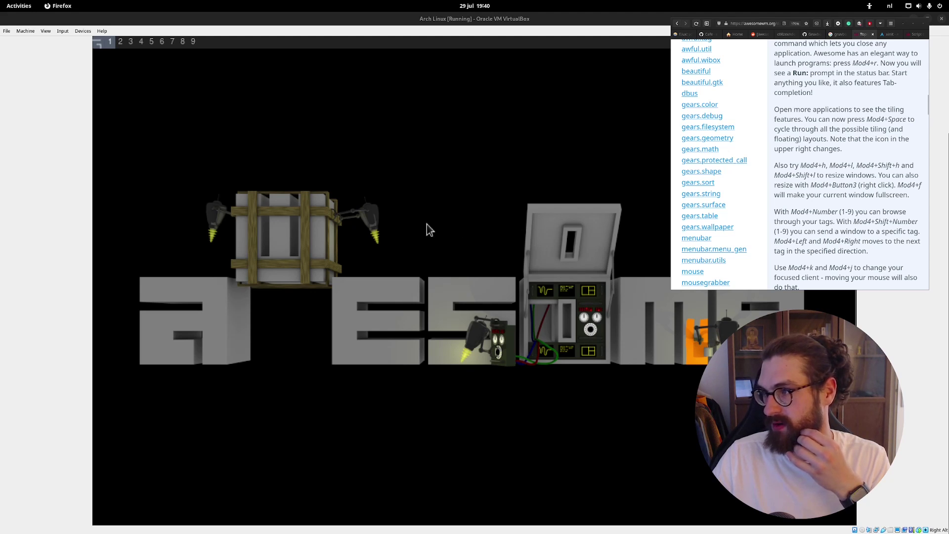
left_click(357, 215)
- Open several terminals and cycle layouts: master left, right, top, bottom, spiral
key("super+Return")
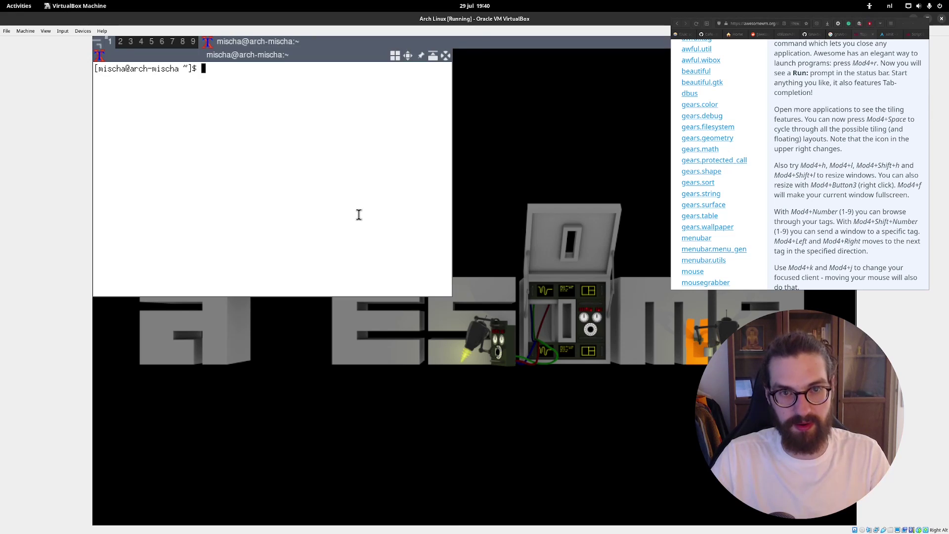
key("super+Return")
key("super+Return")
key("super+Return")
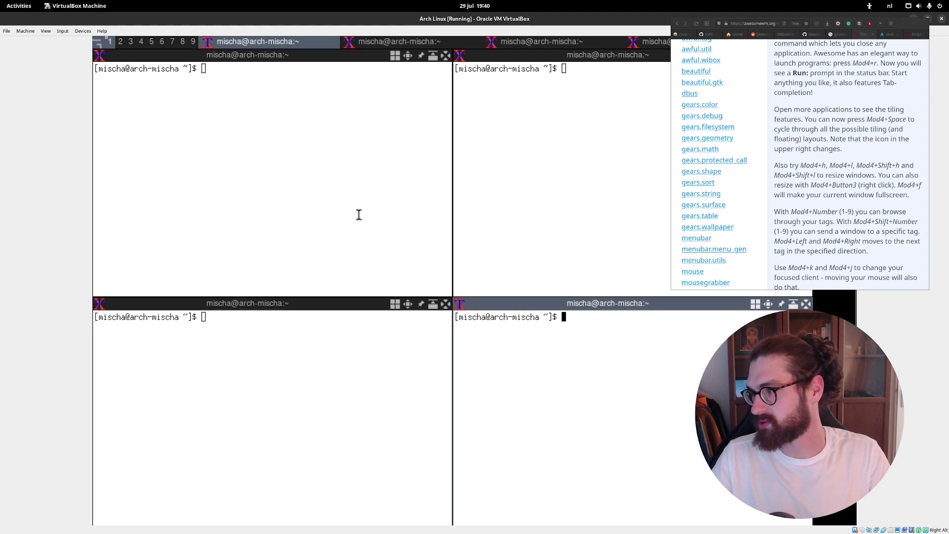
key("super+space")
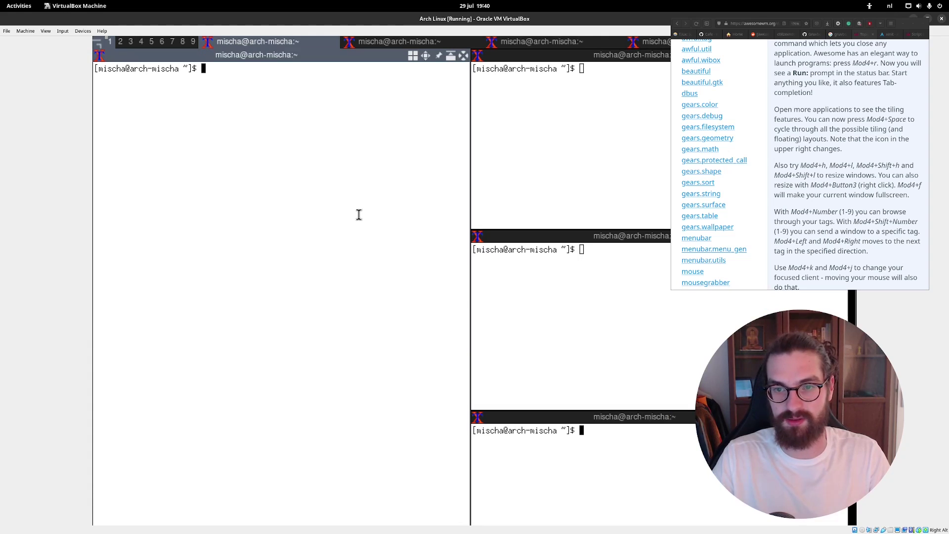
key("super+space")
key("super+space")
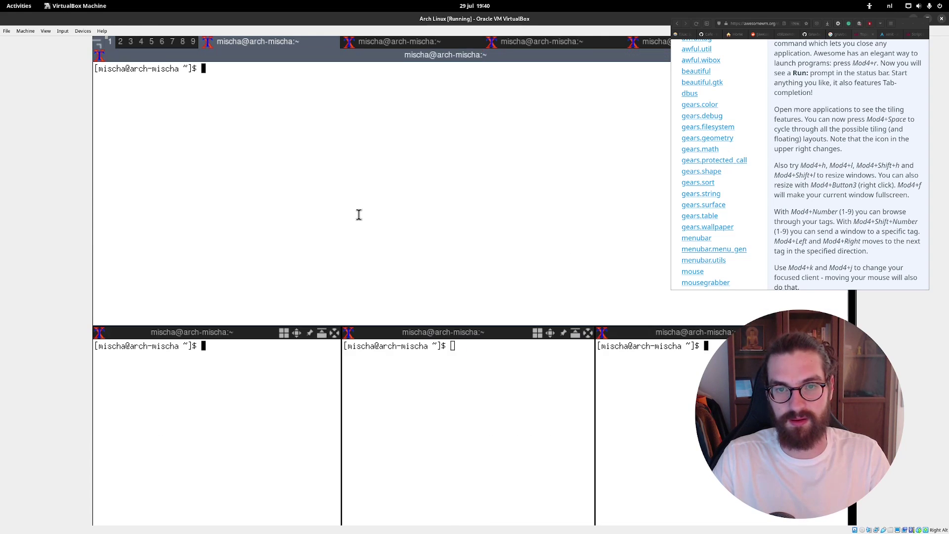
key("super+space")
key("super+space")
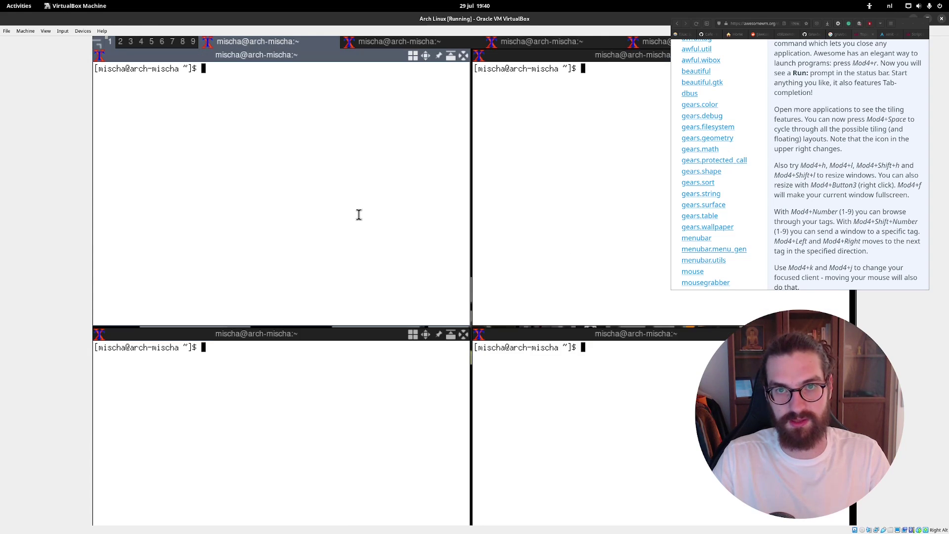
key("super+space")
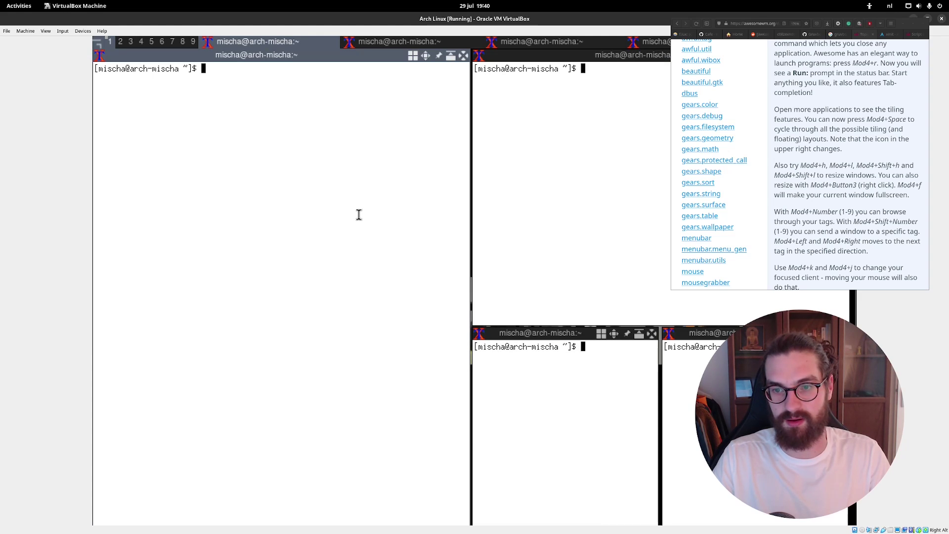
key("super+space")
key("super+space")
key("super+space")
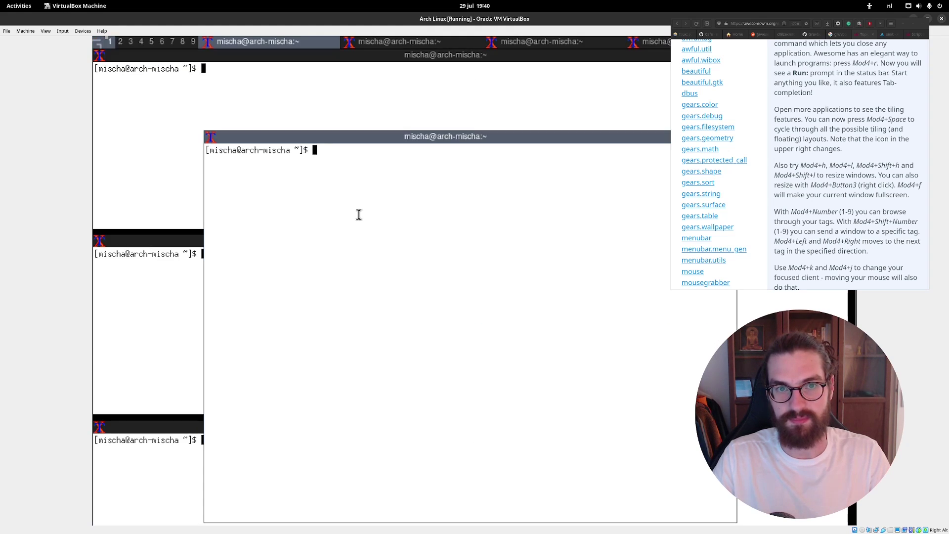
key("super+space")
key("super+space")
key("super+space")
key("super+space")
key("super+space")
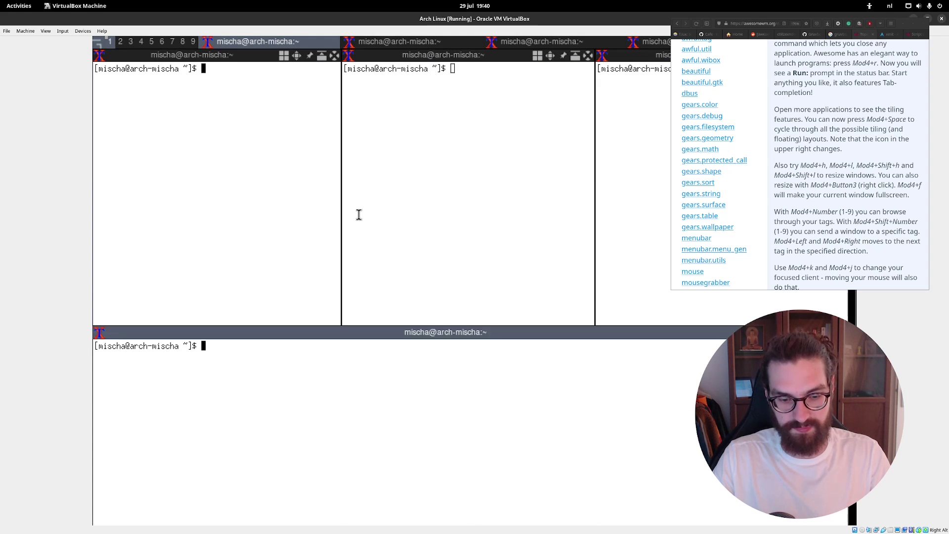
- Close the terminals with Mod4+Shift+c, open new ones, and close them again
key("super+shift+c")
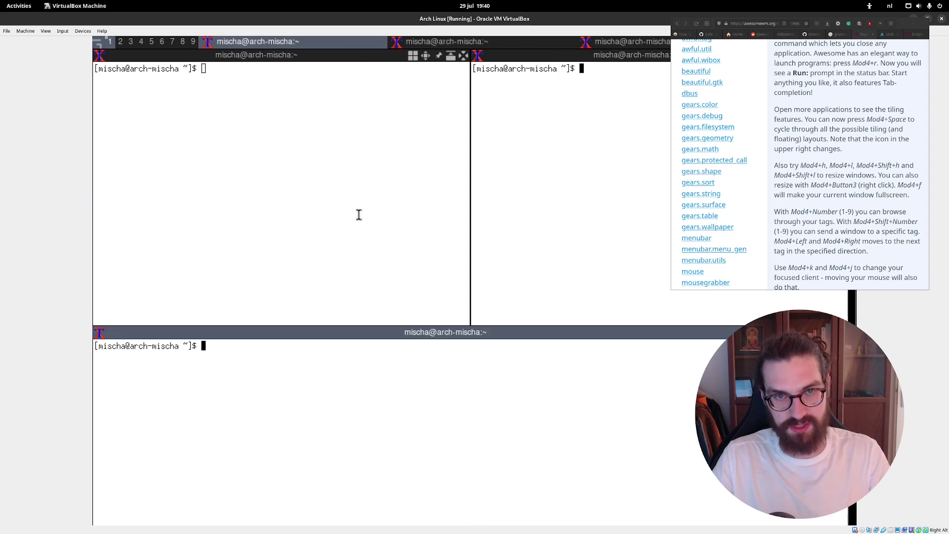
key("super+shift+c")
key("super+shift+c")
key("super+shift+c")
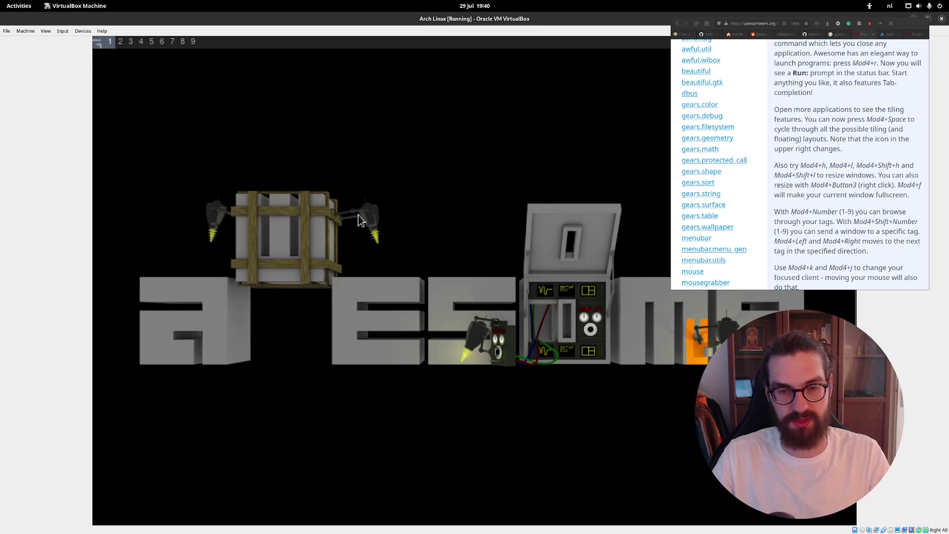
key("super+Return")
key("super+Return")
key("super+Return")
key("super+Return")
key("super+Return")
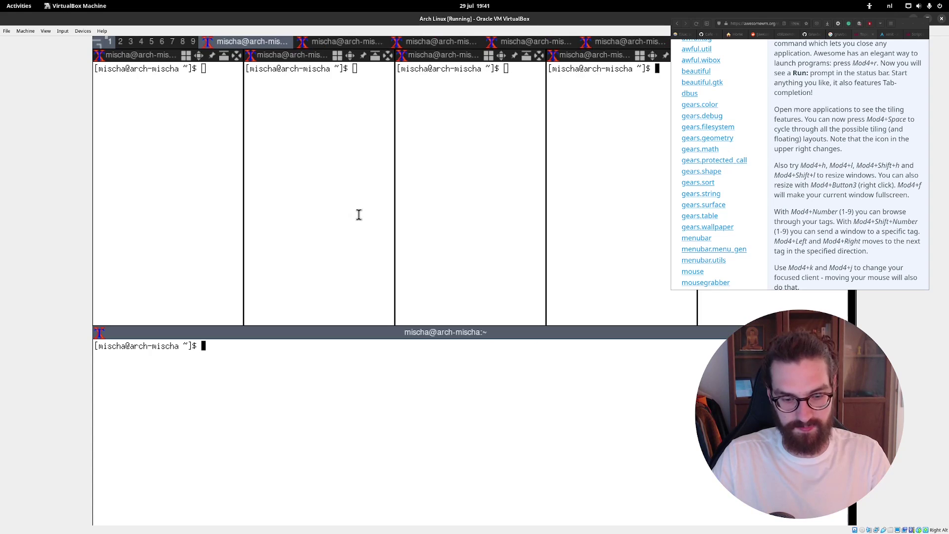
key("super+shift+c")
key("super+shift+c")
key("super+shift+c")
key("super+shift+c")
key("super+shift+c")
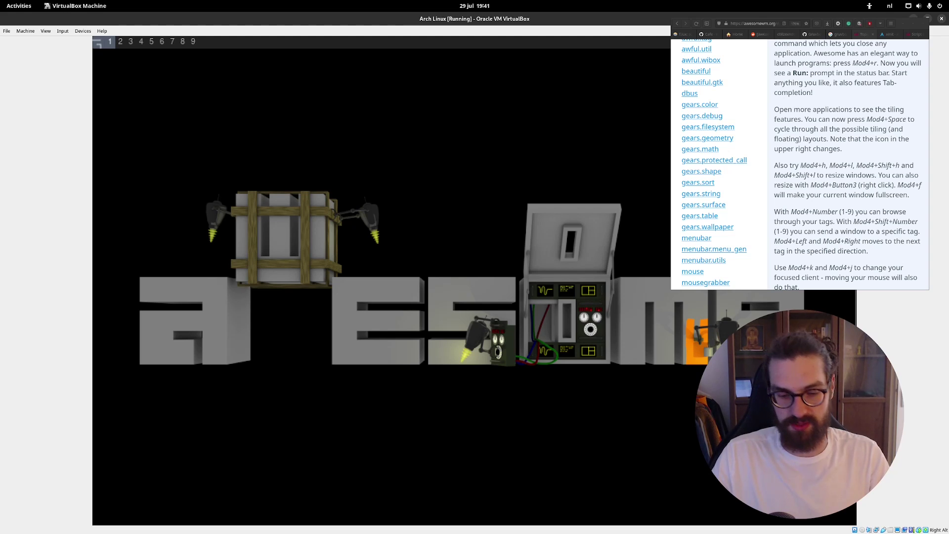
key("super+Return")
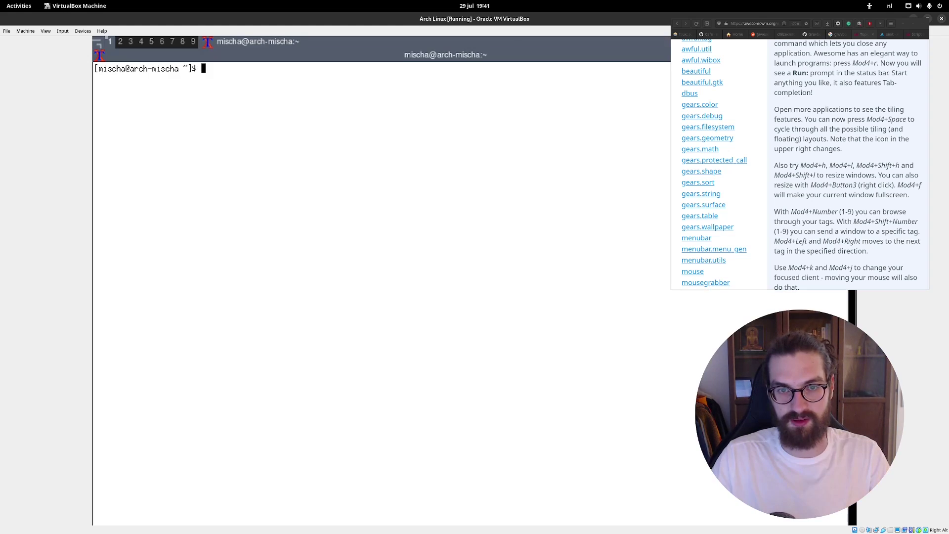
key("super+Return")
key("super+Return")
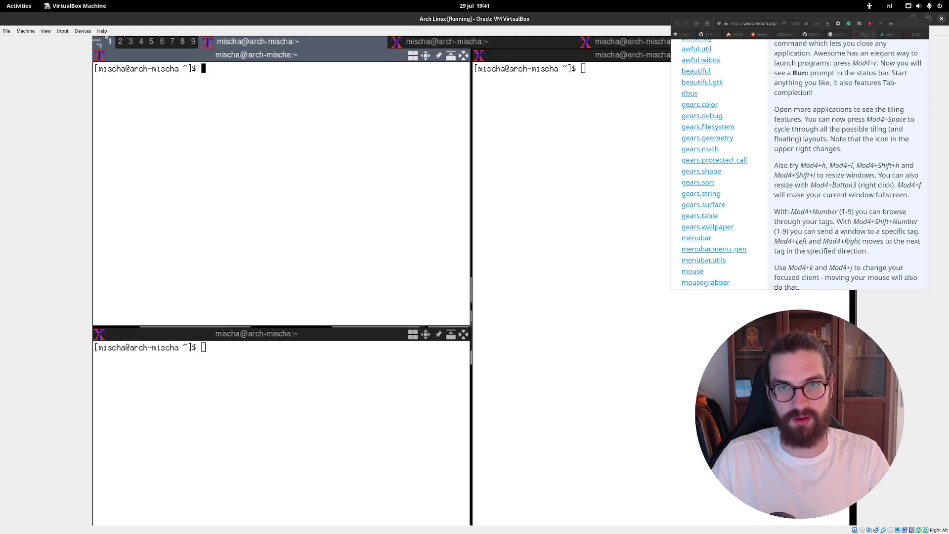
key("super+Return")
key("super+Return")
key("super+Return")
key("super+Return")
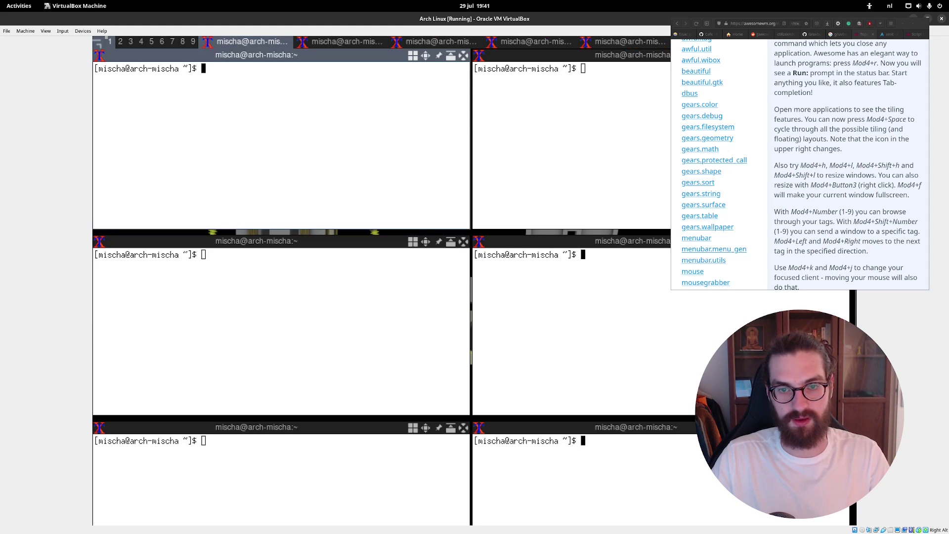
key("super+Return")
key("super+Return")
key("super+Return")
key("super+Return")
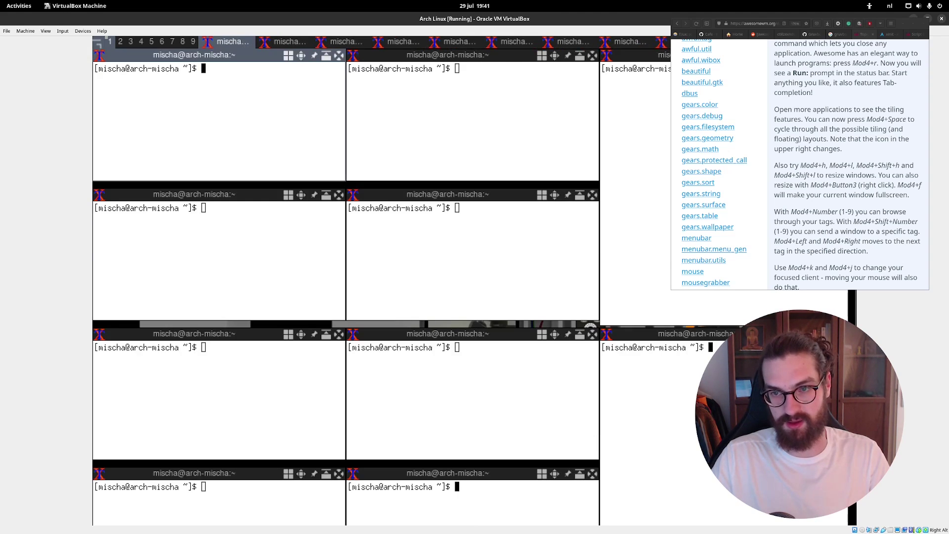
key("super+Return")
key("super+Return")
key("super+Return")
key("super+Return")
key("super+Return")
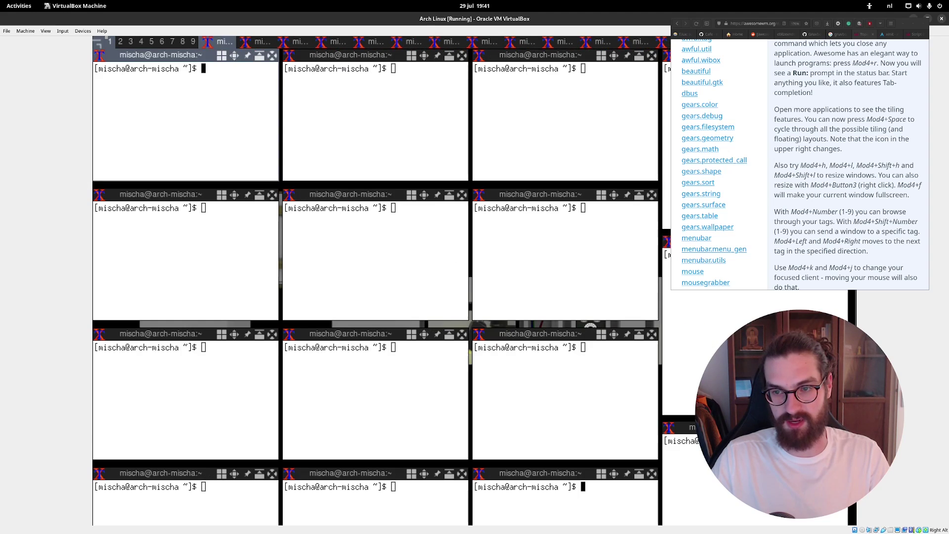
key("super+shift+c")
key("super+shift+c")
key("super+shift+c")
key("super+shift+c")
key("super+shift+c")
key("super+shift+c")
key("super+shift+c")
key("super+shift+c")
key("super+shift+c")
key("super+shift+c")
key("super+shift+c")
key("super+shift+c")
key("super+shift+c")
key("super+shift+c")
key("super+shift+c")
key("super+shift+c")
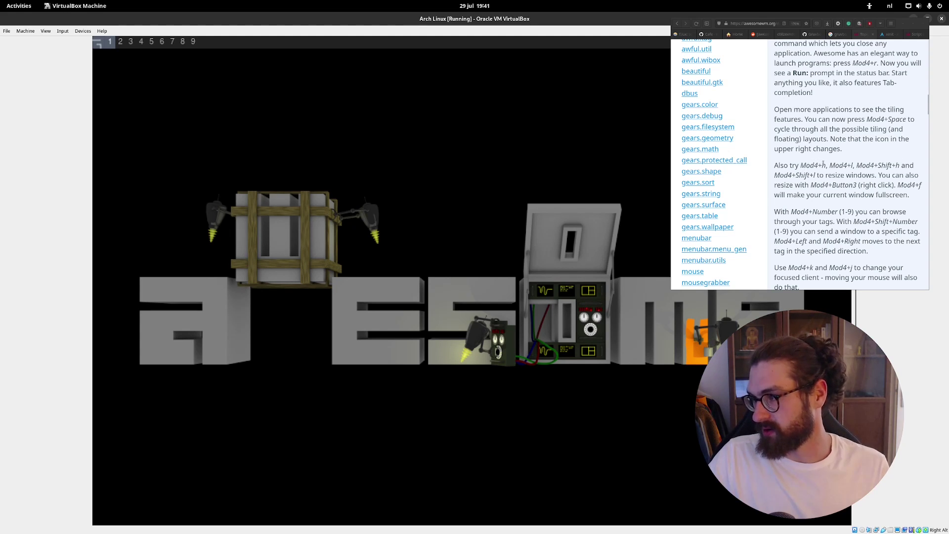
- Open terminals side by side and type then erase test characters 'ggg'
left_click_drag(830, 165, 861, 175)
left_click(656, 317)
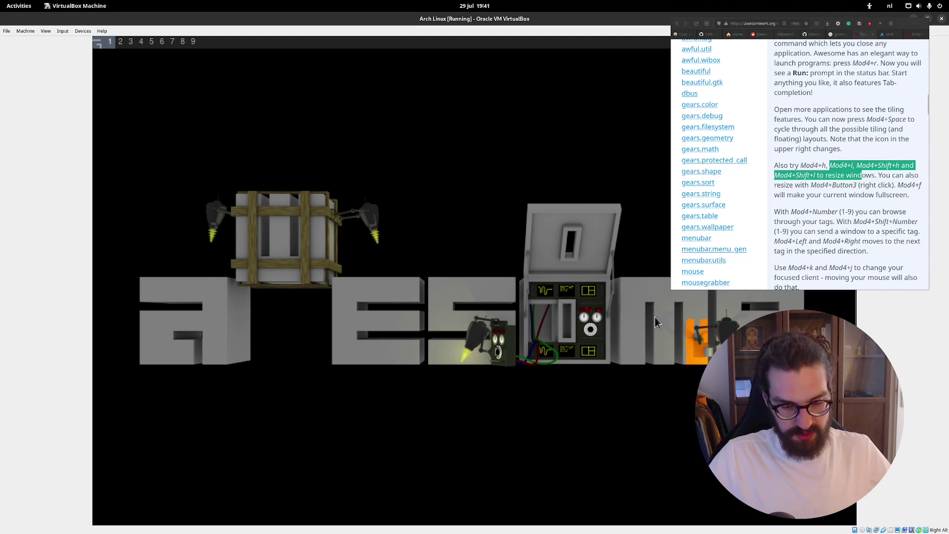
key("super+Return")
key("super+Return")
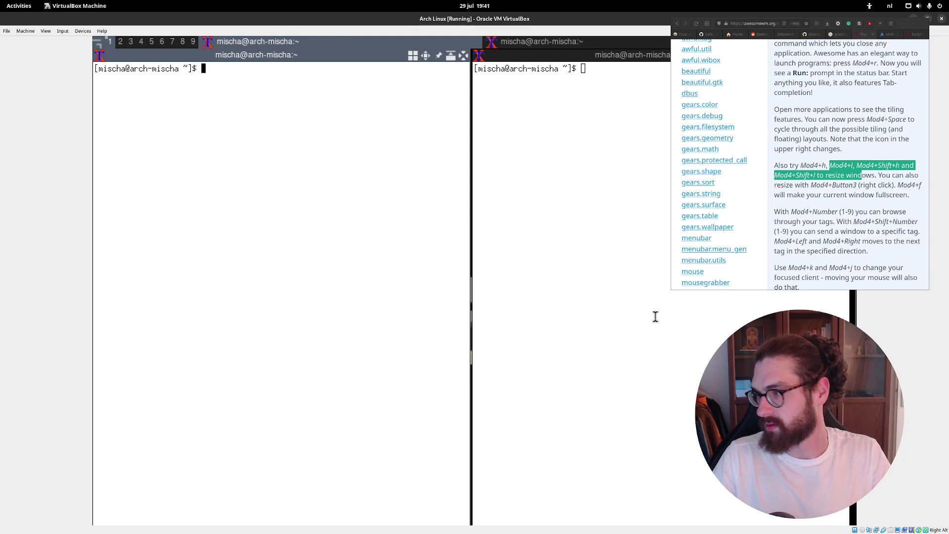
type("ggg")
key("BackSpace")
key("BackSpace")
key("BackSpace")
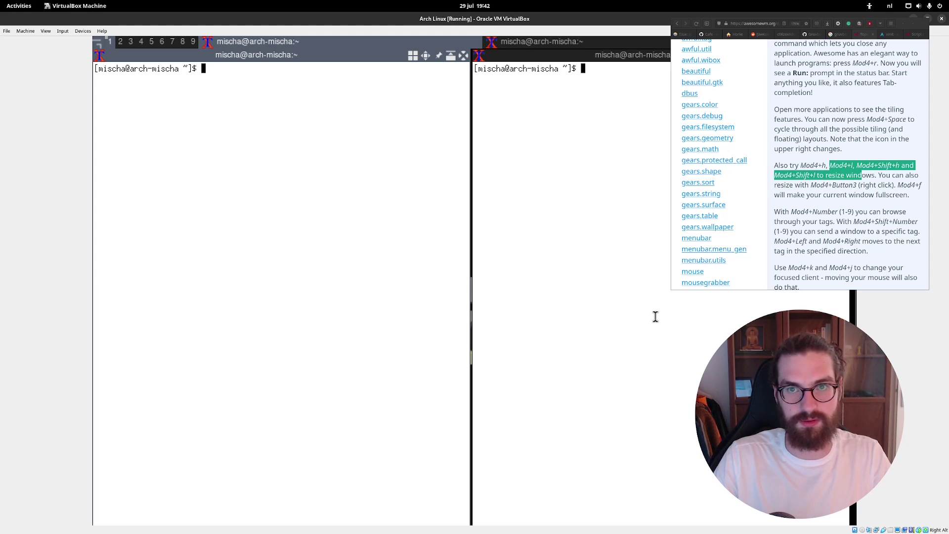
- Open a third terminal below the left one and move focus among all three with Mod4+j/k
key("super+j")
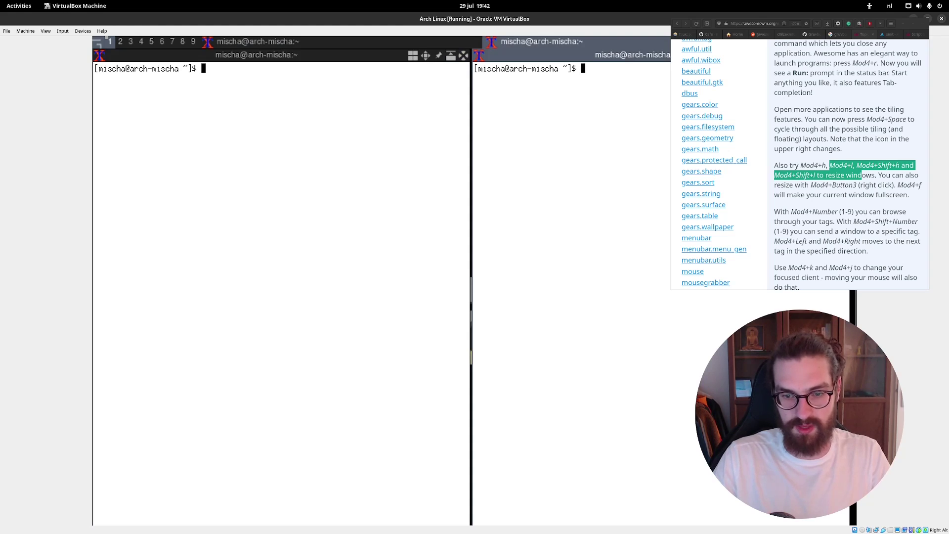
key("super+Return")
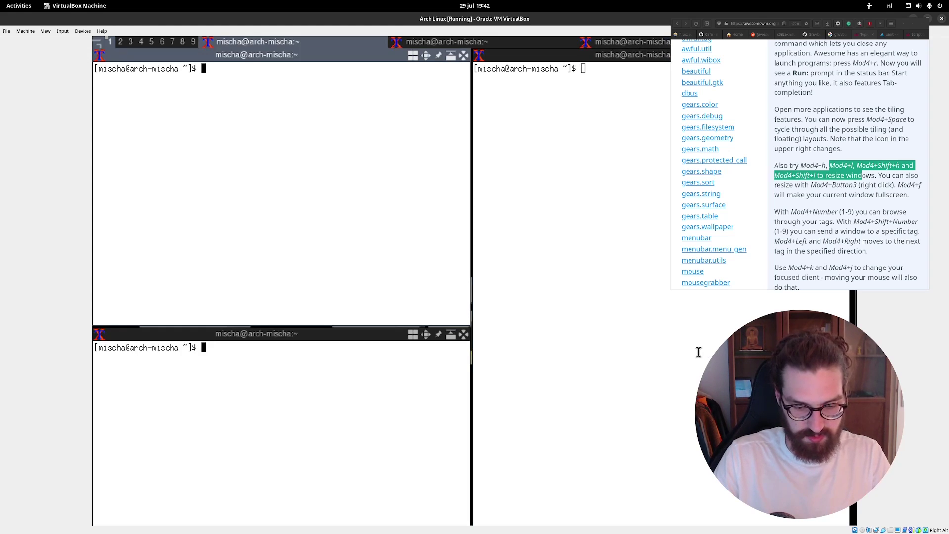
key("super+k")
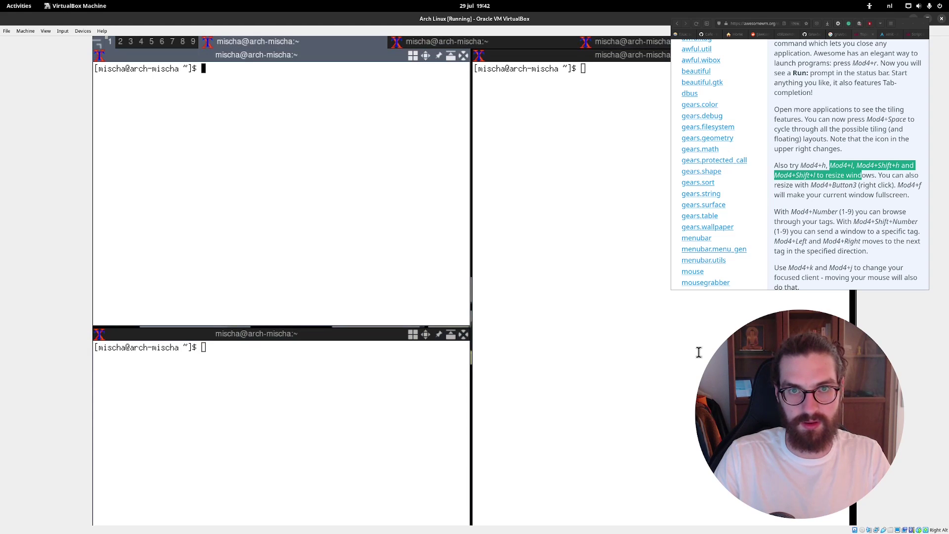
key("super+j")
key("super+j")
key("super+j")
key("super+j")
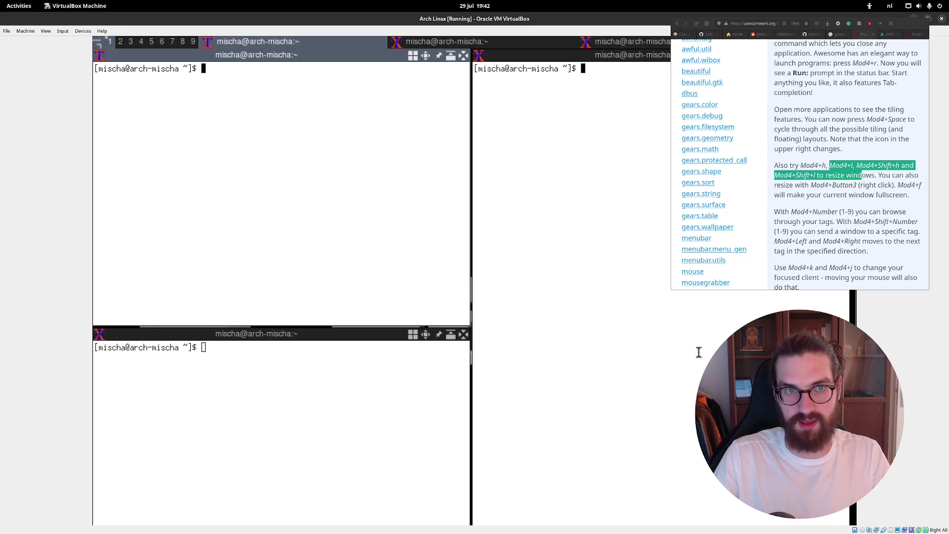
key("super+j")
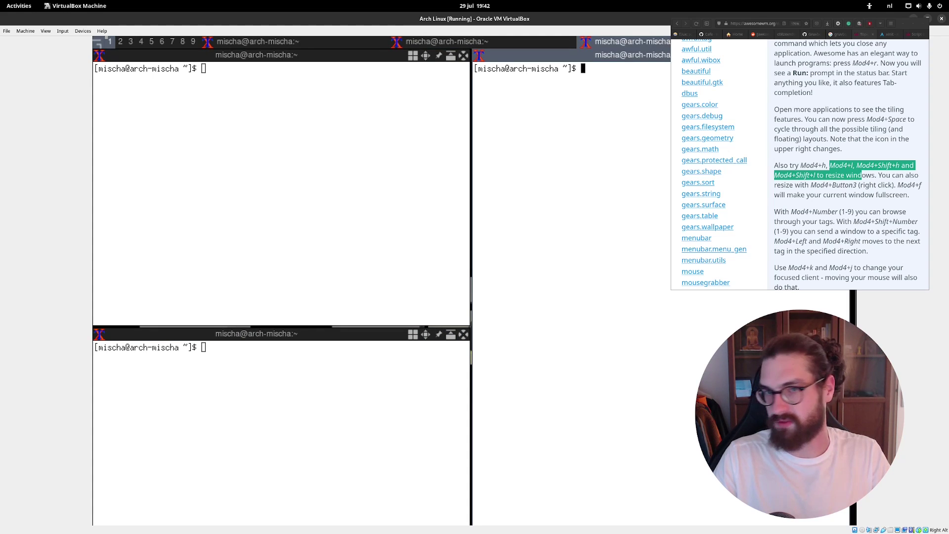
key("super+k")
key("super+k")
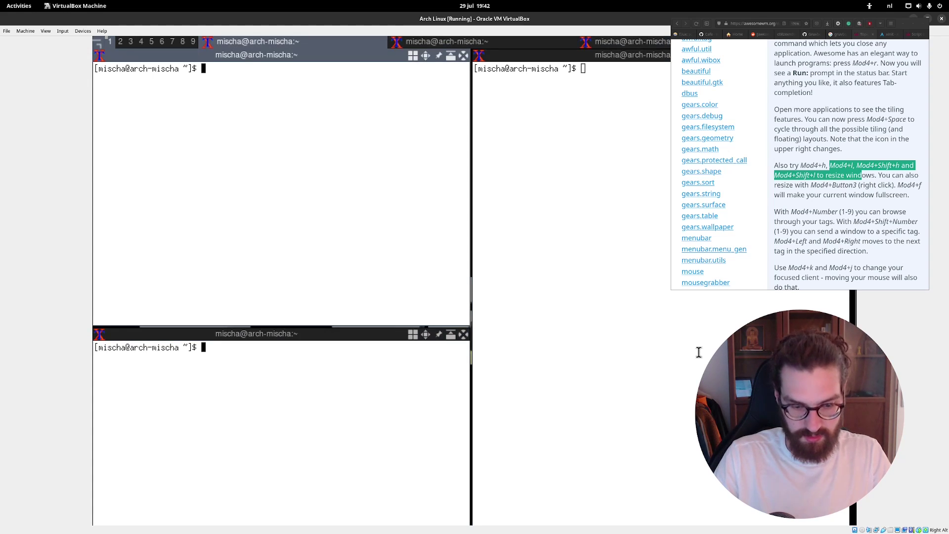
key("super+k")
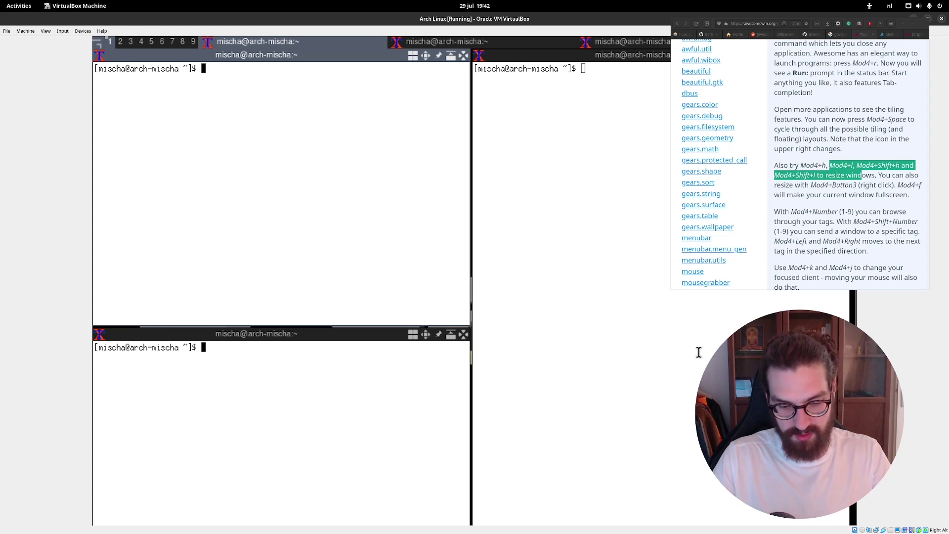
- Close the terminals with Mod4+Shift+c and read the docs on browsing tags and changing focus
key("super+shift+c")
key("super+shift+c")
key("super+shift+c")
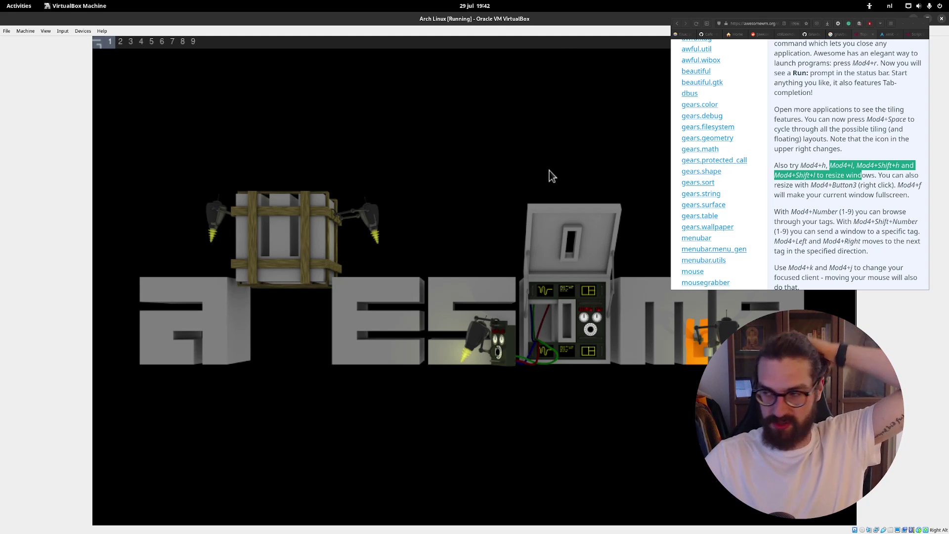
scroll(850, 174, "down", 2)
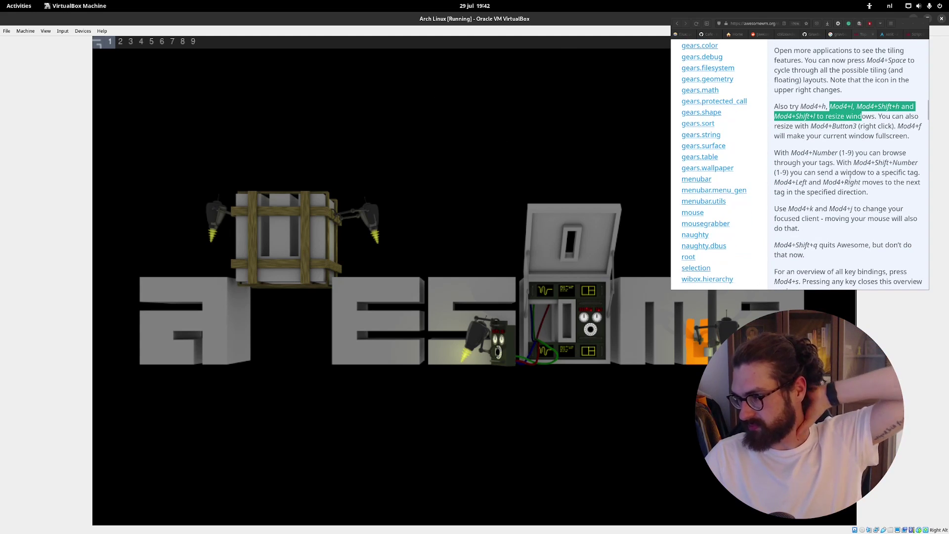
left_click_drag(835, 163, 860, 182)
scroll(828, 169, "down", 2)
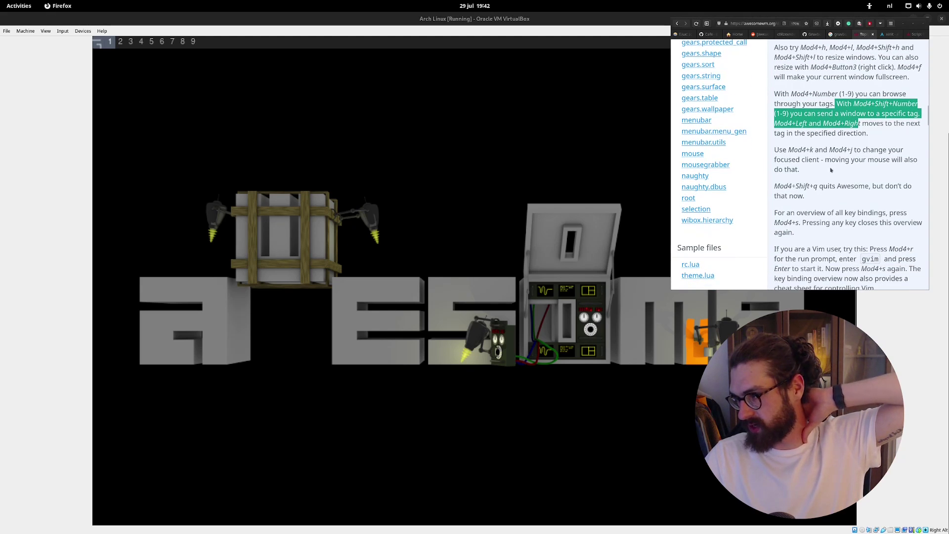
left_click_drag(794, 149, 827, 168)
- Read the notes on quitting Awesome and the key bindings overview, then return to the VM
scroll(823, 158, "down", 2)
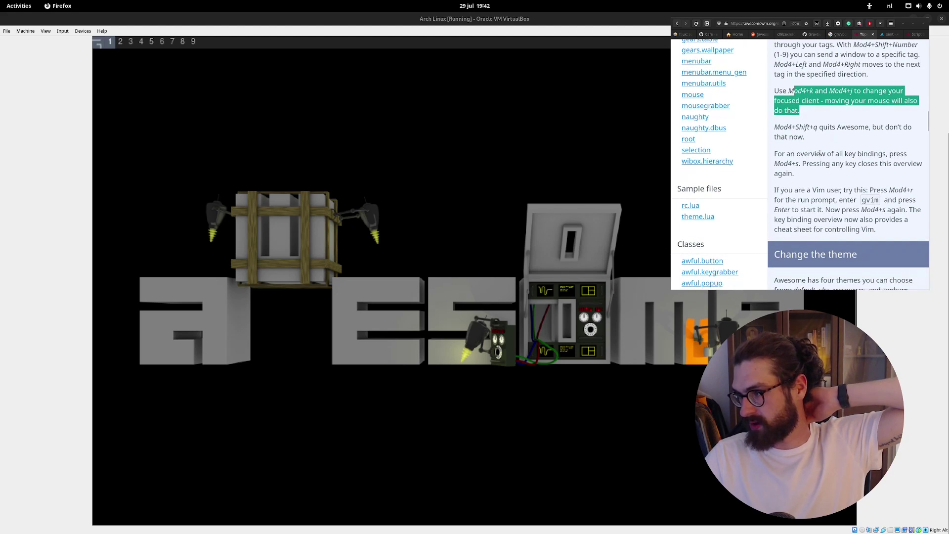
left_click_drag(807, 128, 839, 130)
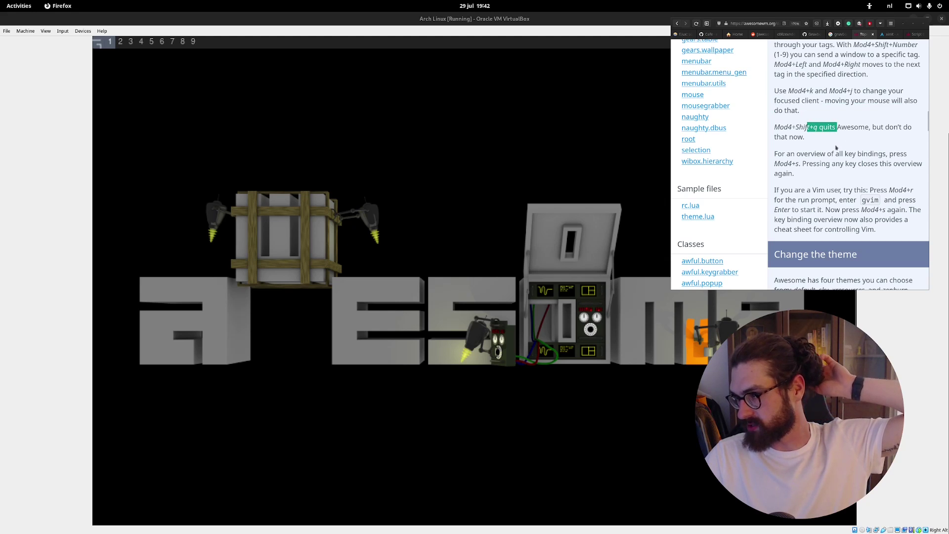
left_click_drag(774, 154, 854, 174)
scroll(853, 167, "down", 2)
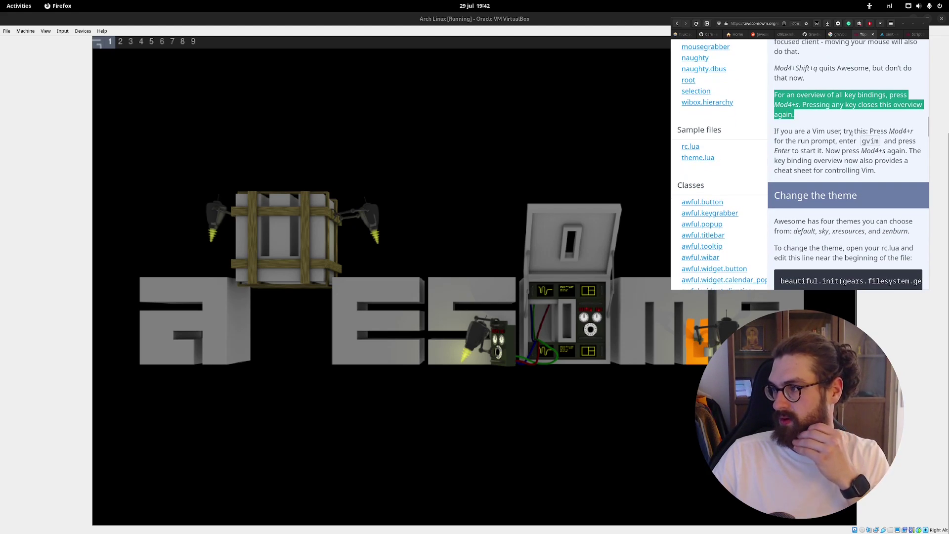
scroll(852, 133, "up", 4)
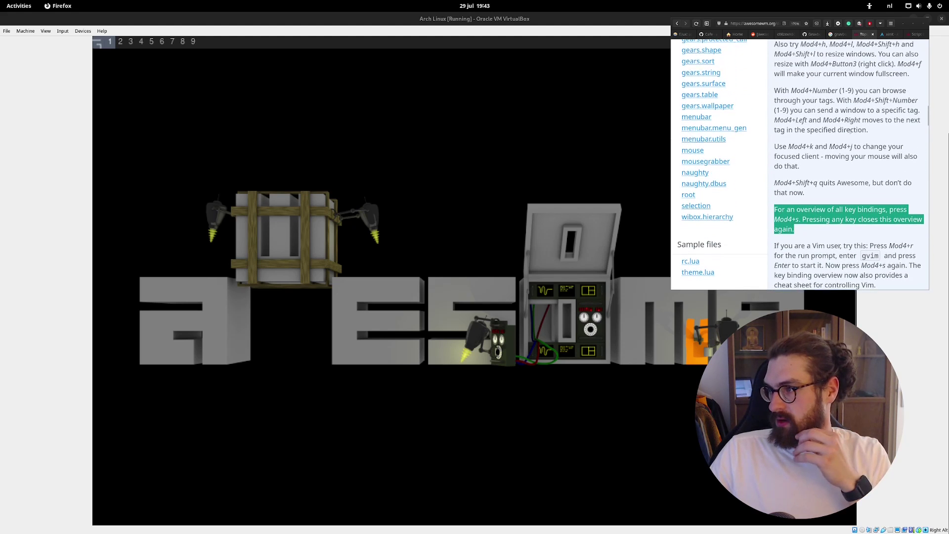
left_click(339, 284)
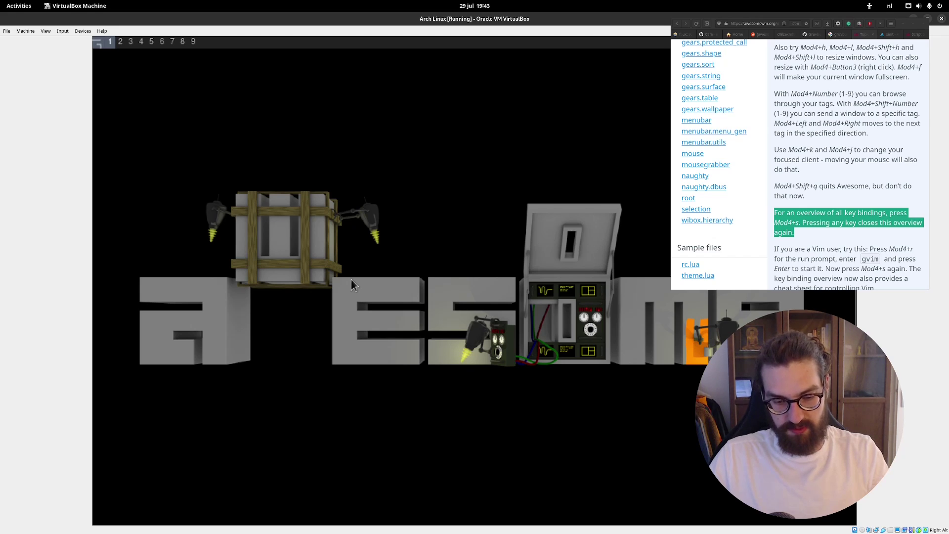
- Quit Awesome with Mod4+Shift+q, review the X shutdown log, and clear the console
key("super+shift+q")
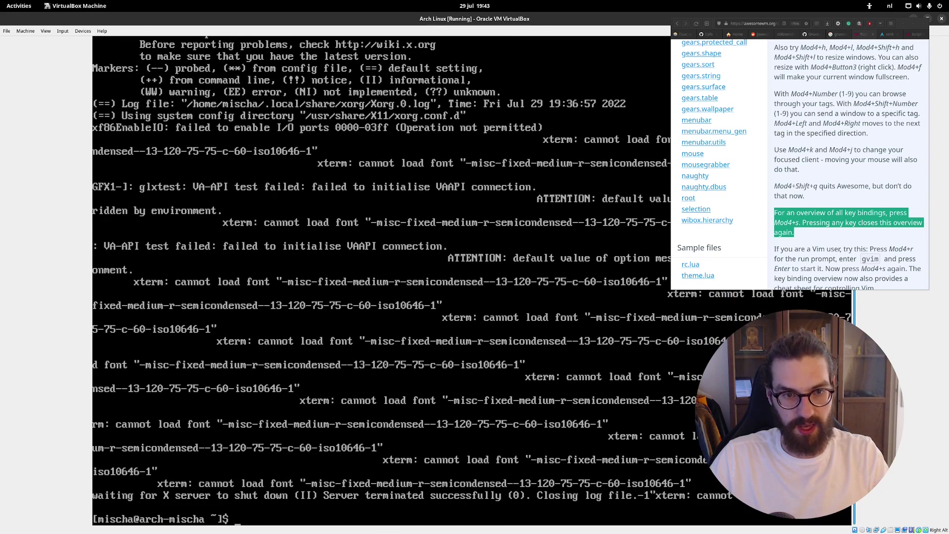
scroll(474, 282, "up", 2)
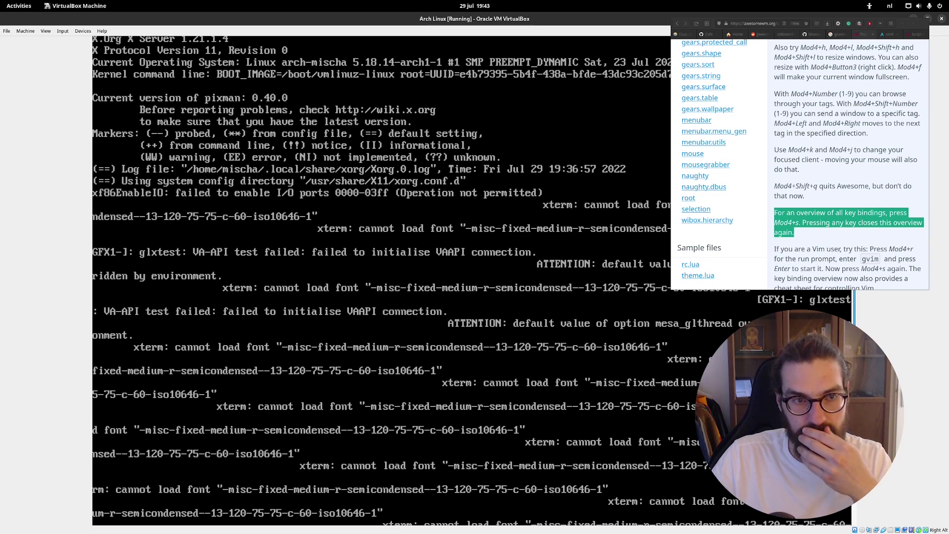
scroll(475, 282, "down", 2)
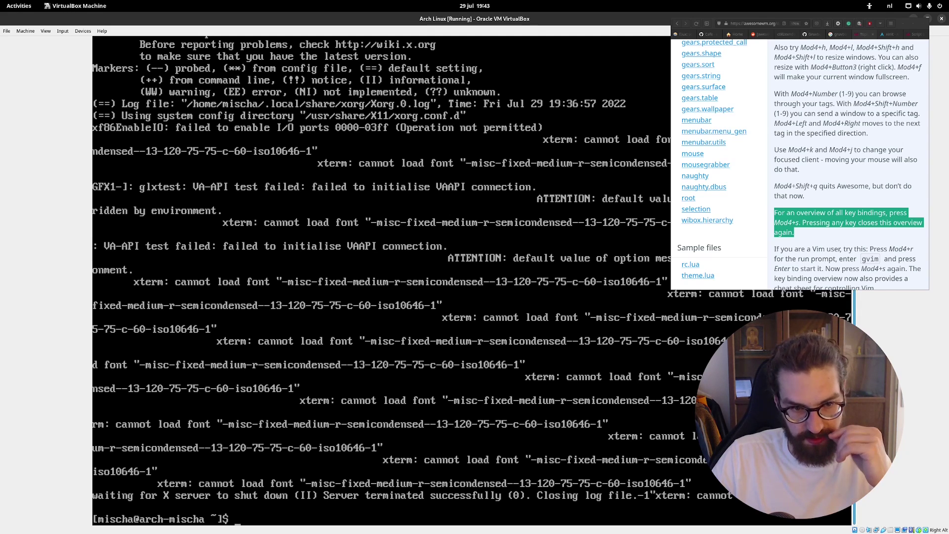
scroll(471, 281, "up", 2)
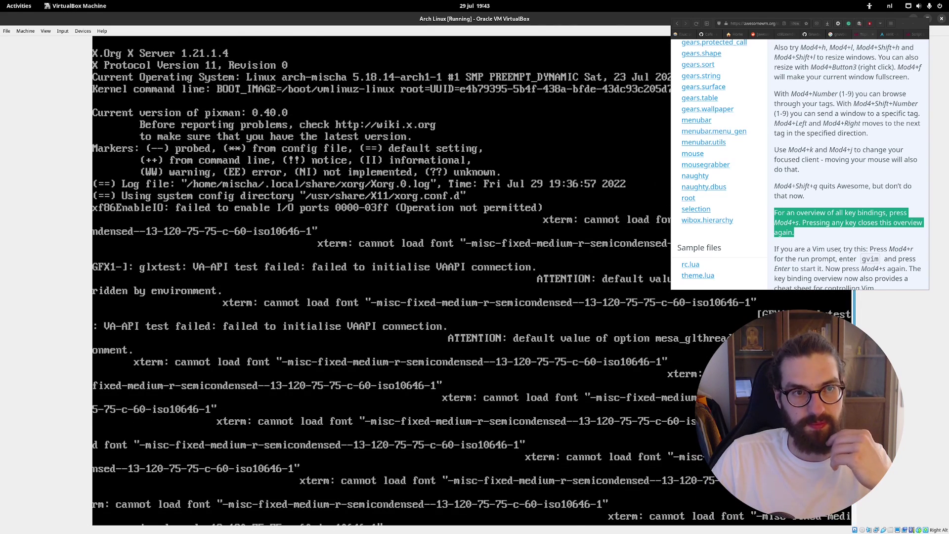
scroll(472, 281, "down", 2)
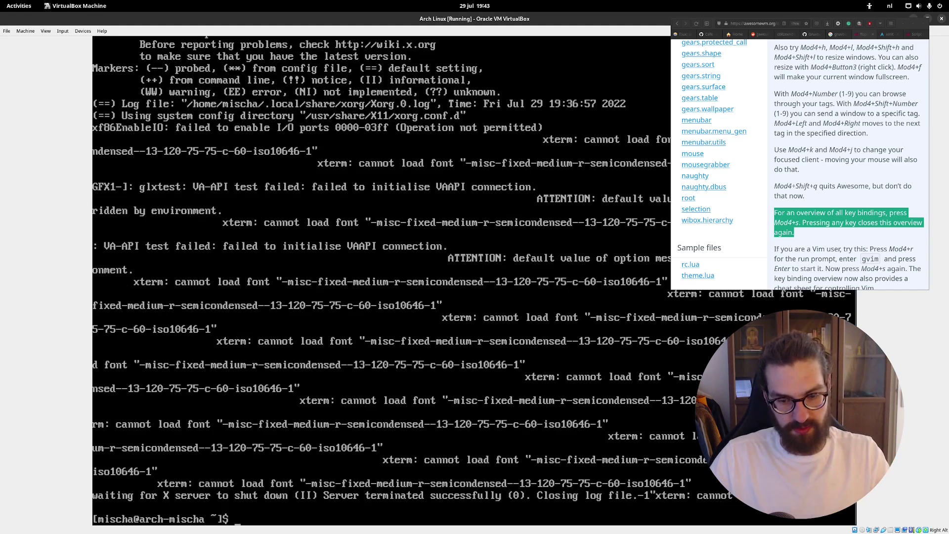
key("Up")
key("Return")
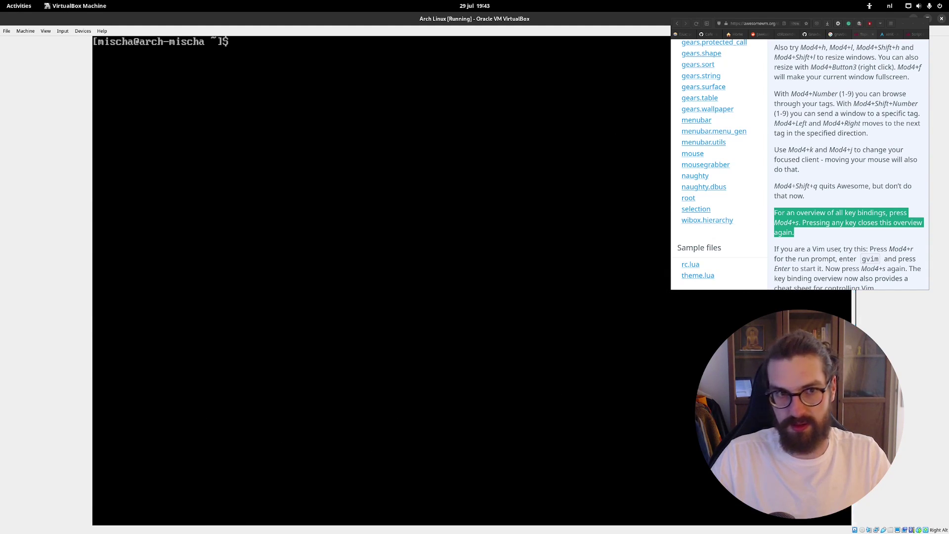
scroll(882, 181, "down", 5)
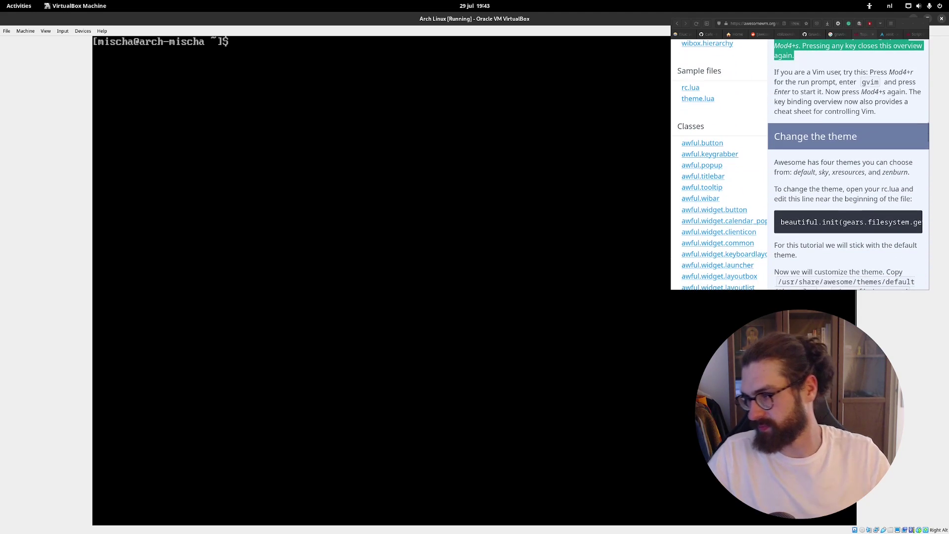
scroll(882, 180, "down", 3)
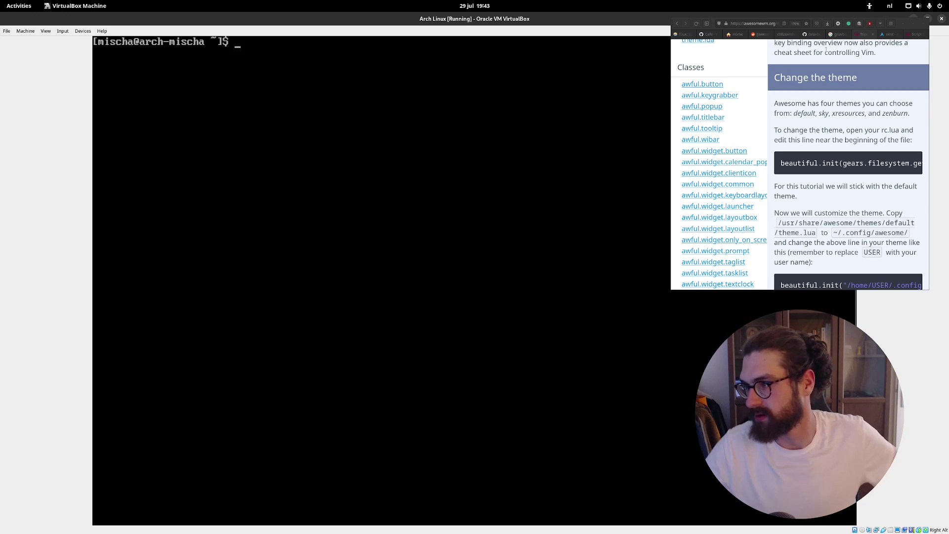
scroll(870, 125, "down", 5)
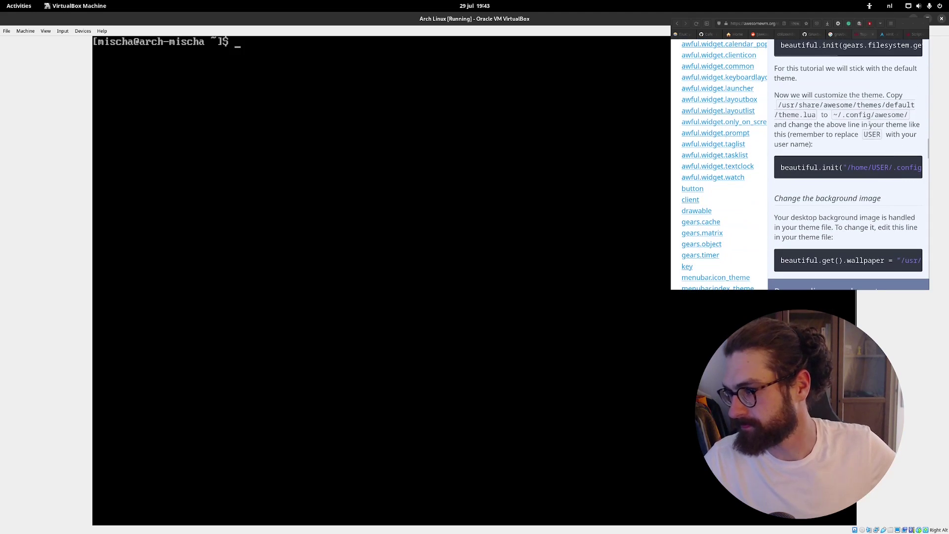
scroll(869, 125, "down", 5)
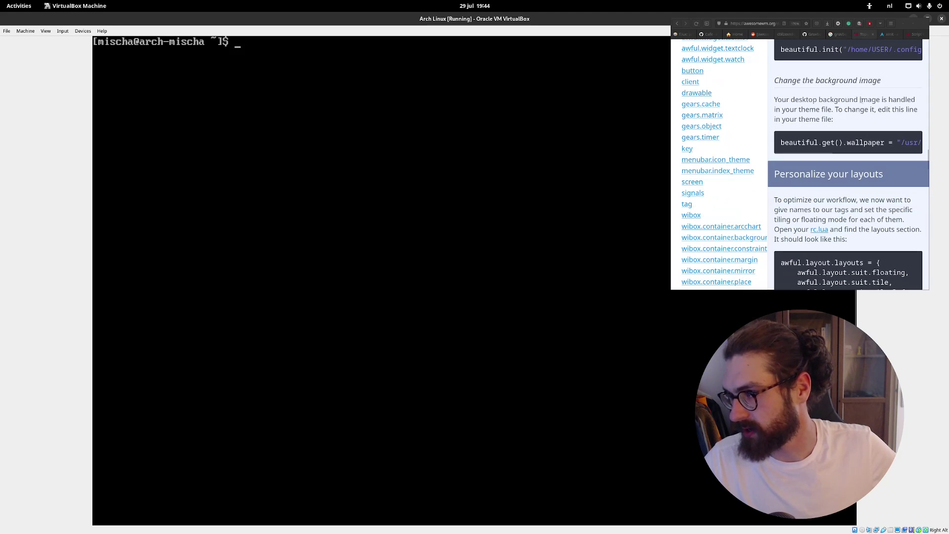
scroll(863, 119, "down", 9)
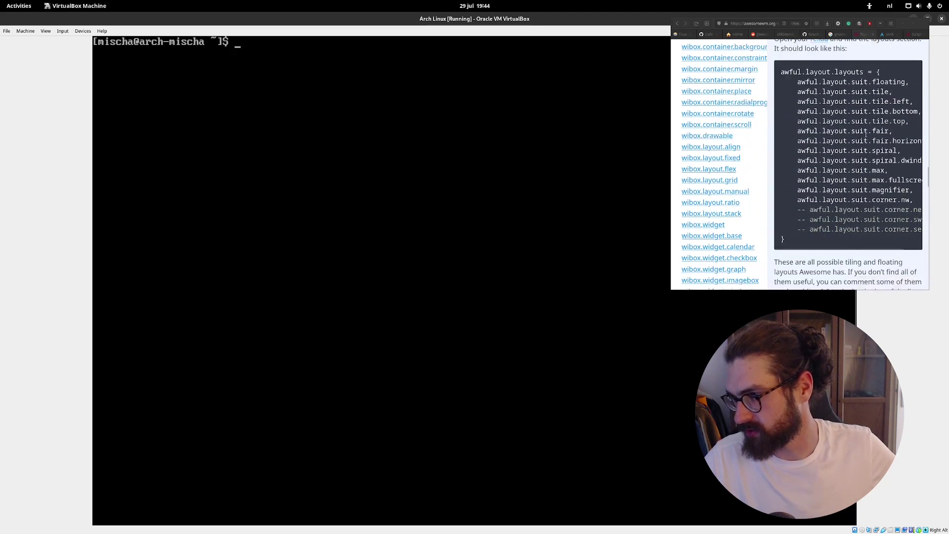
scroll(866, 137, "down", 20)
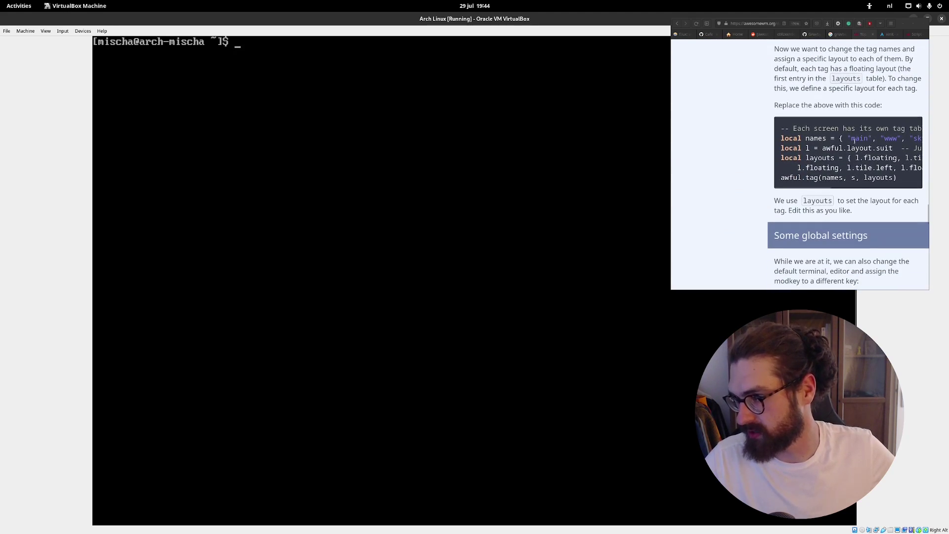
scroll(852, 138, "down", 7)
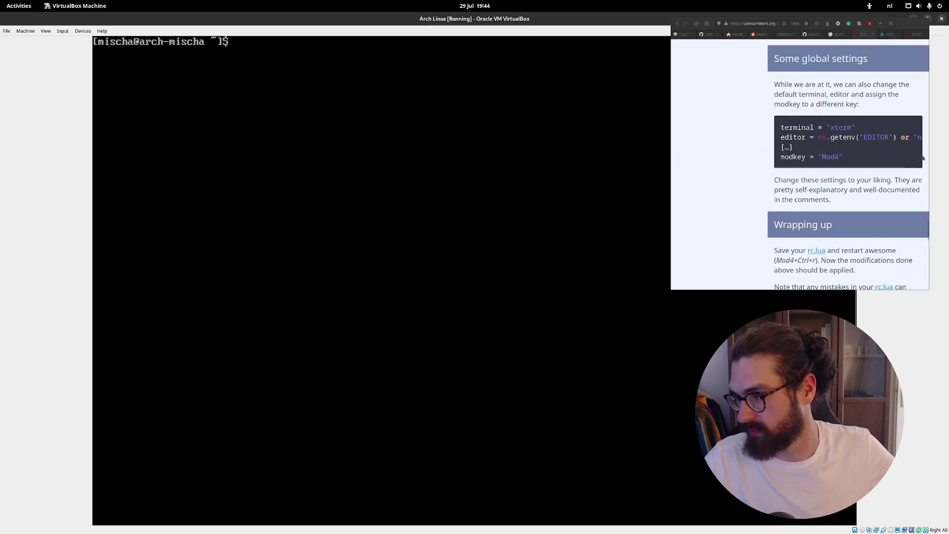
scroll(899, 159, "down", 7)
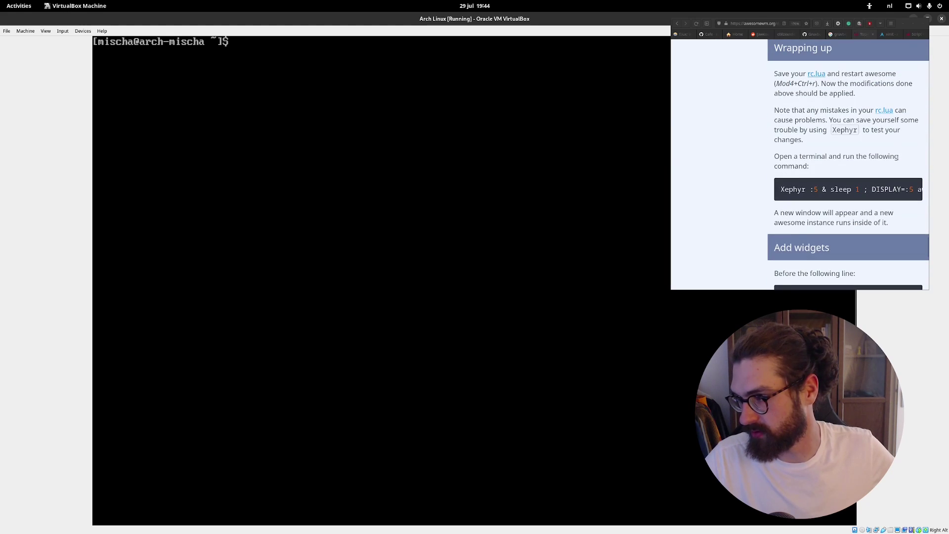
scroll(899, 158, "up", 20)
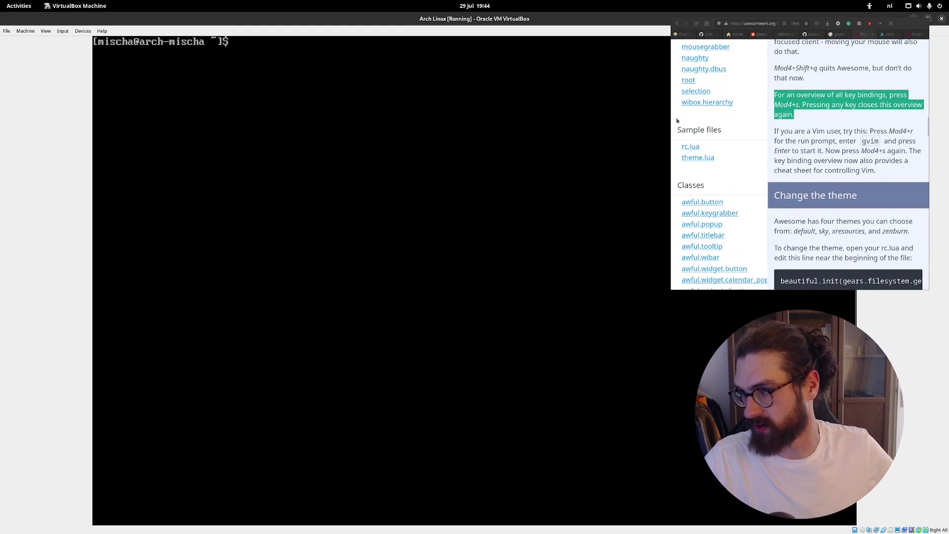
- Start X with startx, then submit 'firefox' from Awesome's Run prompt
type("startx")
key("Return")
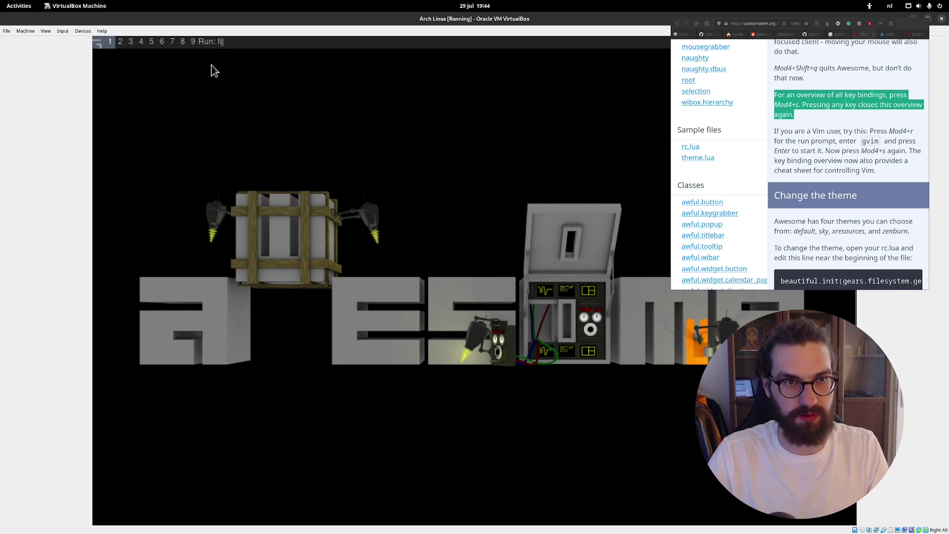
type("firefox")
key("Return")
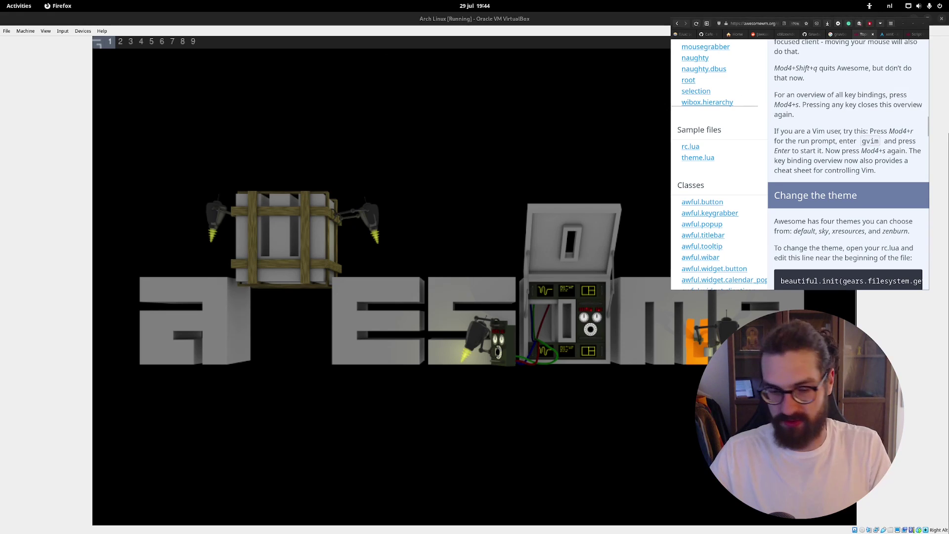
- Search Google for 'run firefox awesome' and scroll through the results
type("run")
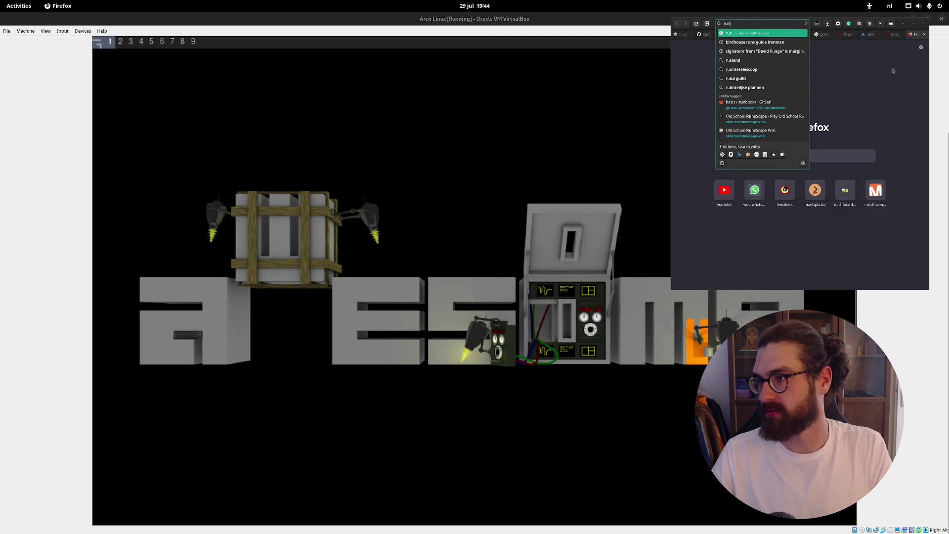
type(" firefox awesome")
key("Return")
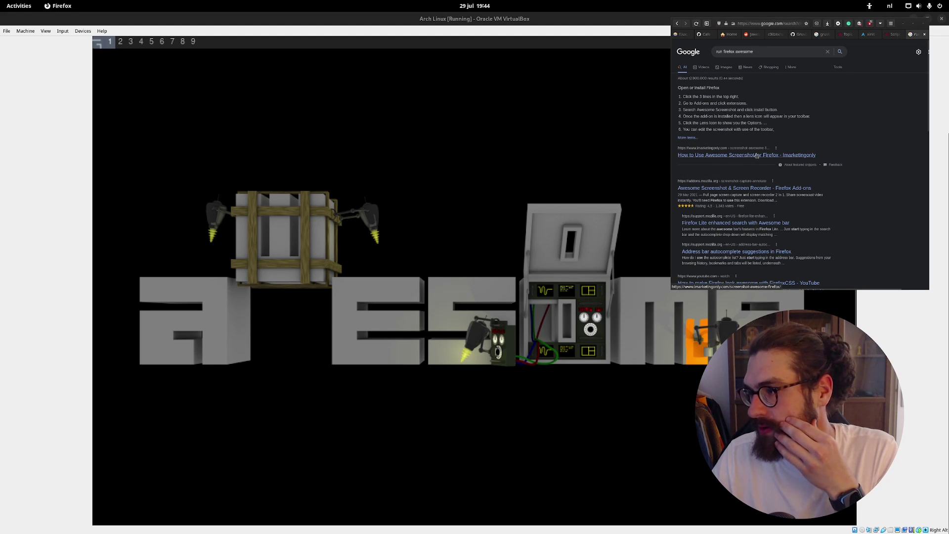
scroll(769, 188, "down", 3)
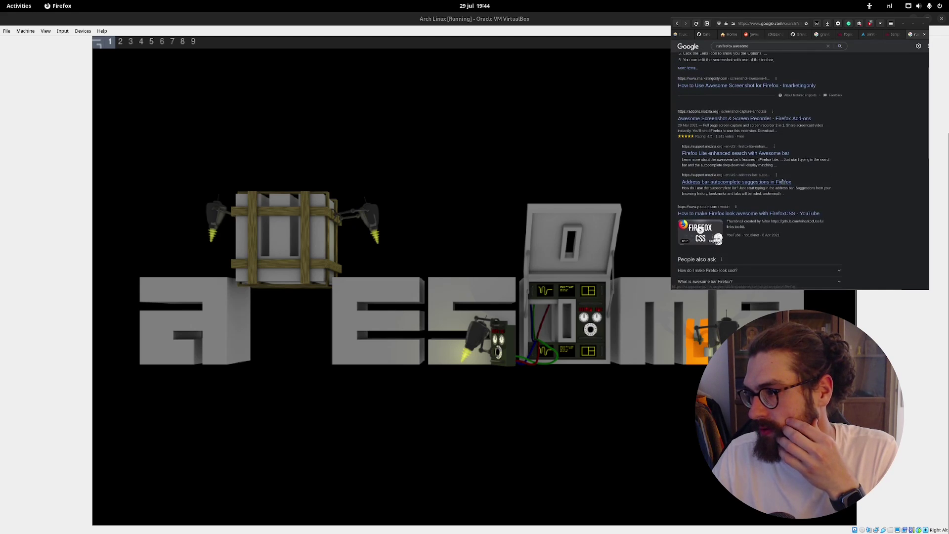
scroll(782, 181, "down", 4)
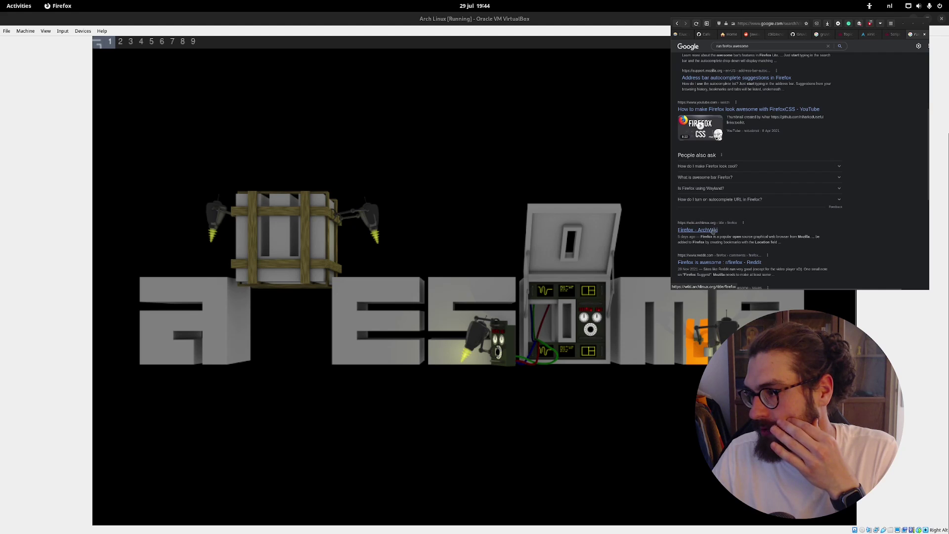
scroll(714, 231, "down", 1)
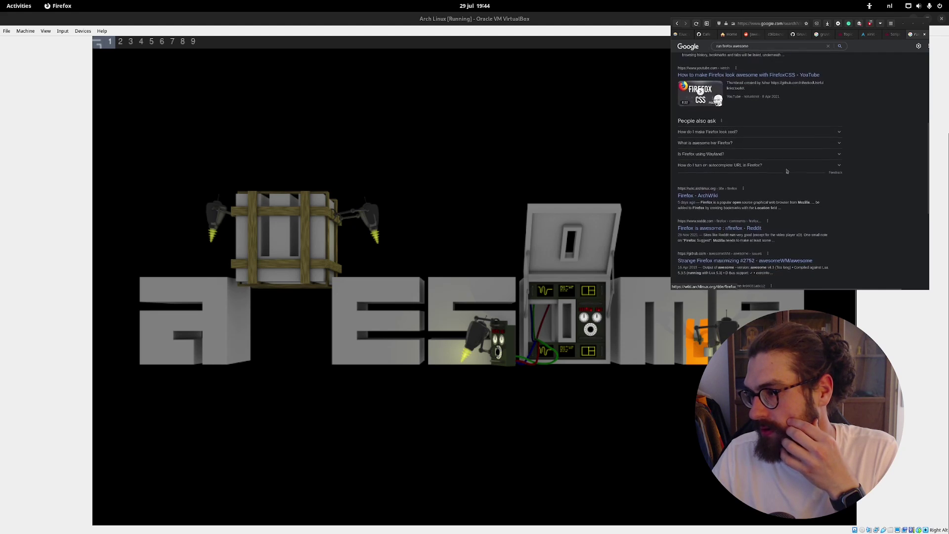
- Check the ArchWiki xinit article, scroll the awesome article's Contents, then return to the Google results
left_click(867, 34)
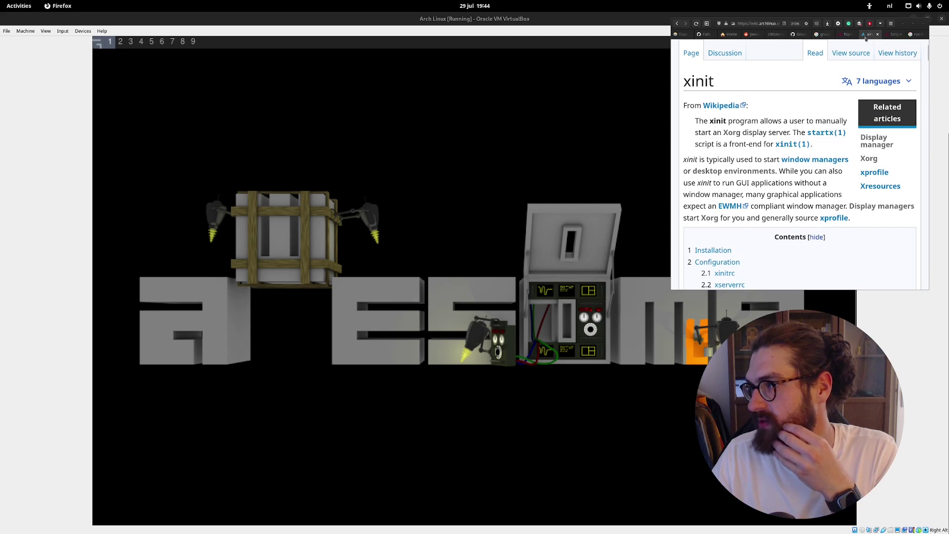
scroll(795, 94, "up", 2)
left_click(677, 23)
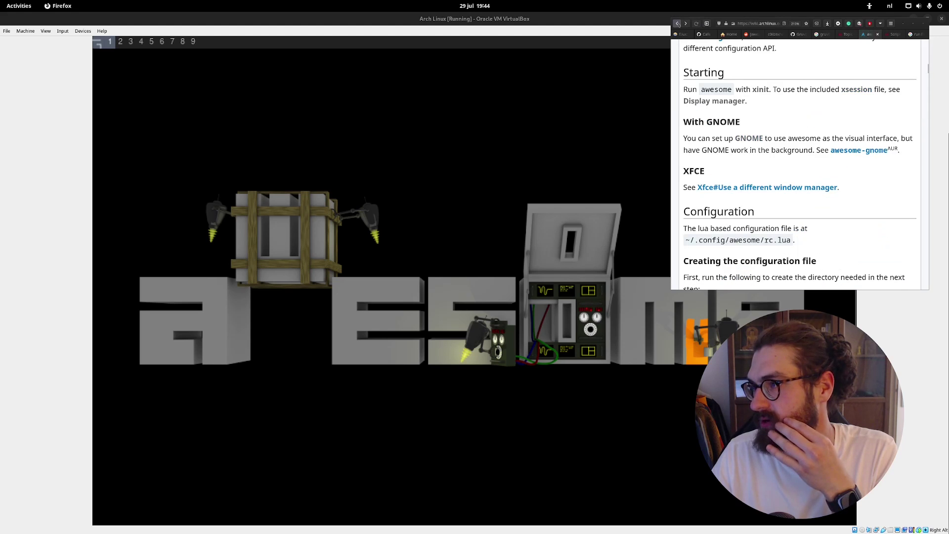
scroll(790, 164, "down", 3)
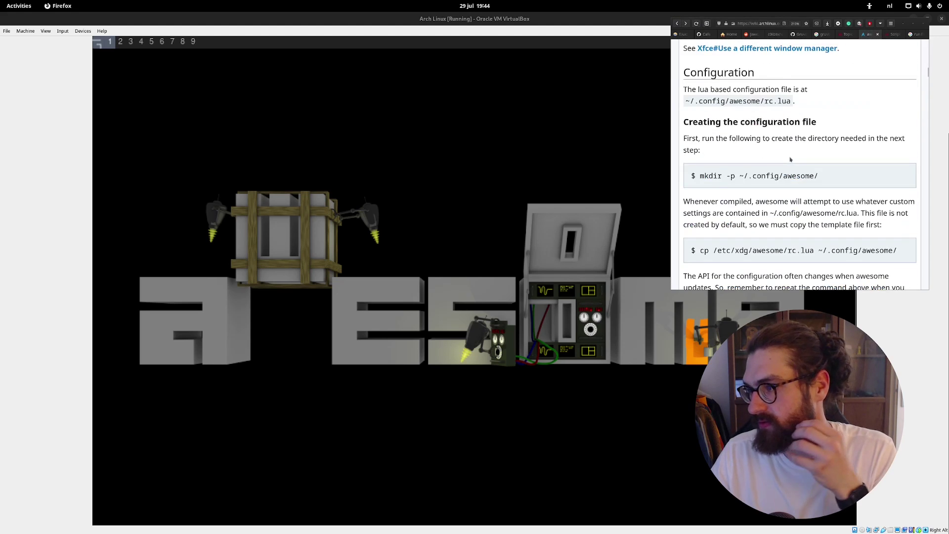
scroll(795, 156, "up", 6)
scroll(794, 155, "down", 3)
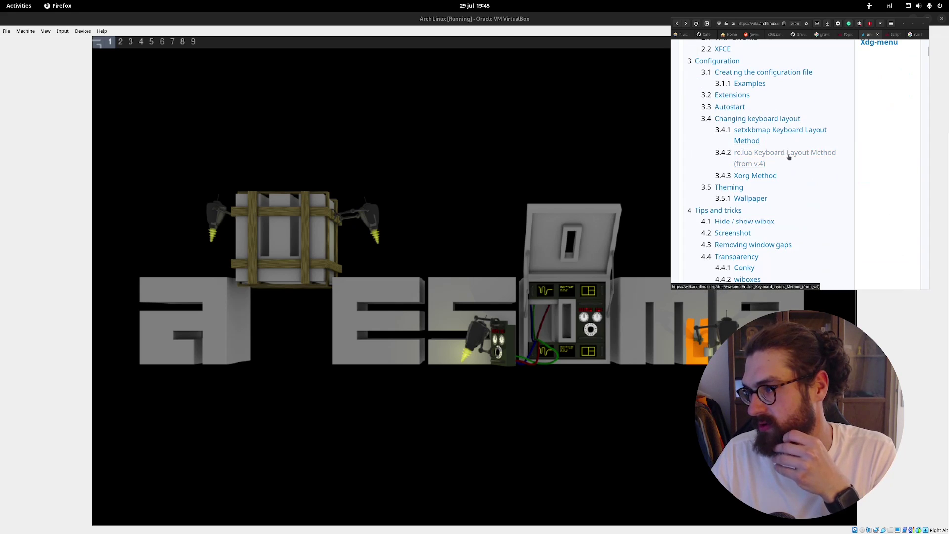
scroll(774, 177, "down", 2)
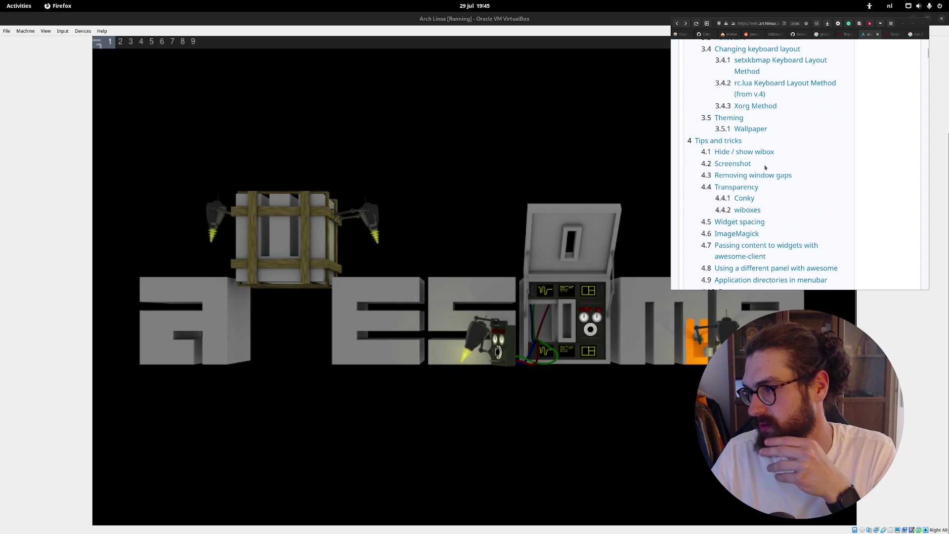
scroll(774, 186, "down", 2)
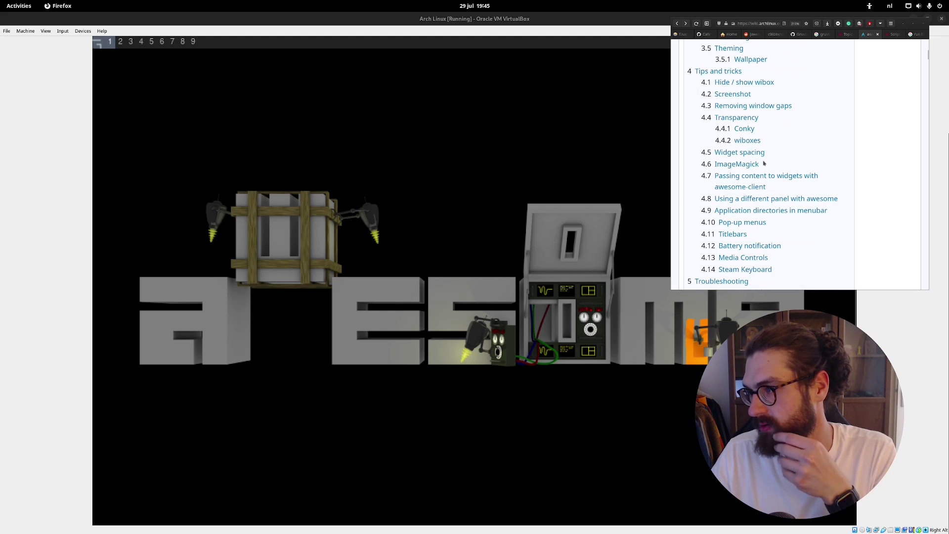
scroll(766, 166, "down", 2)
scroll(791, 158, "down", 4)
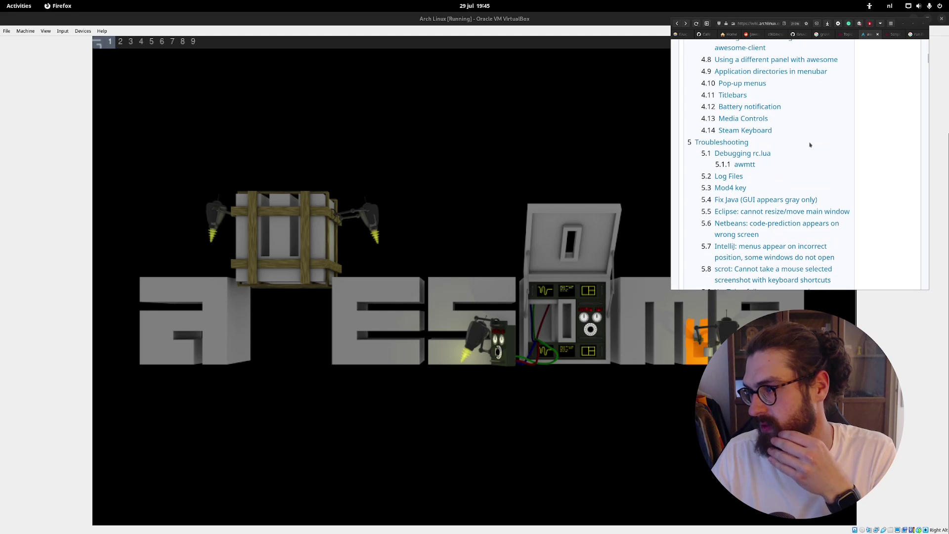
left_click(911, 34)
left_click(775, 23)
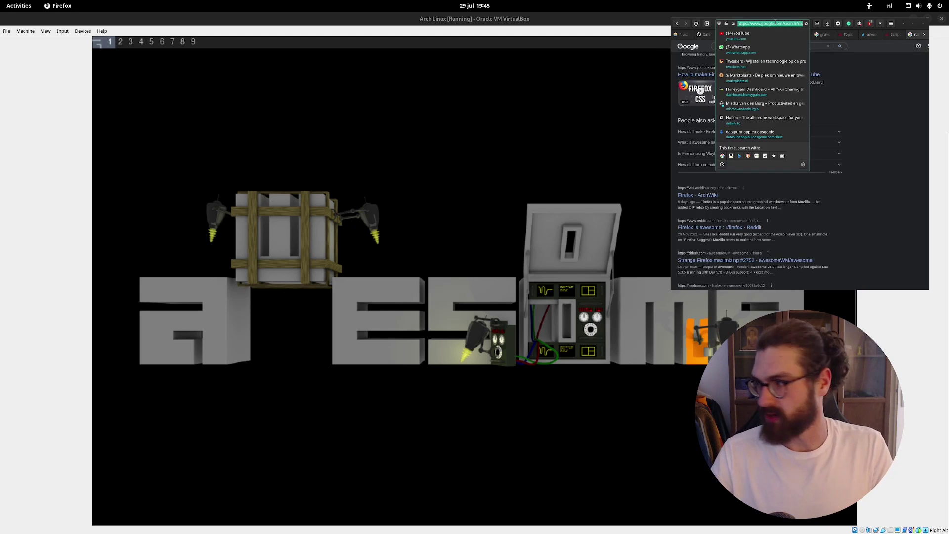
- Search for 'run flrefox on awesomewm' and open the forum thread on Firefox not tiling
type("run f")
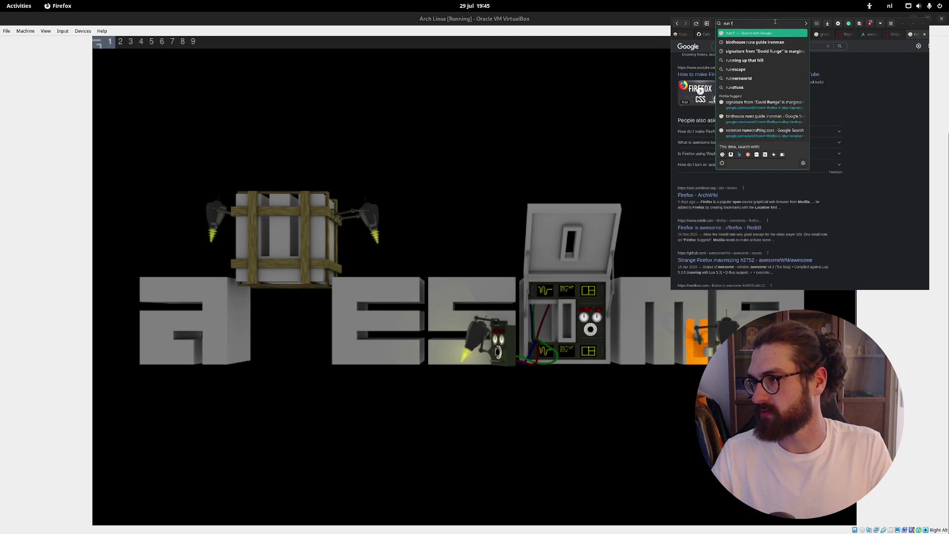
type("lrefox on a")
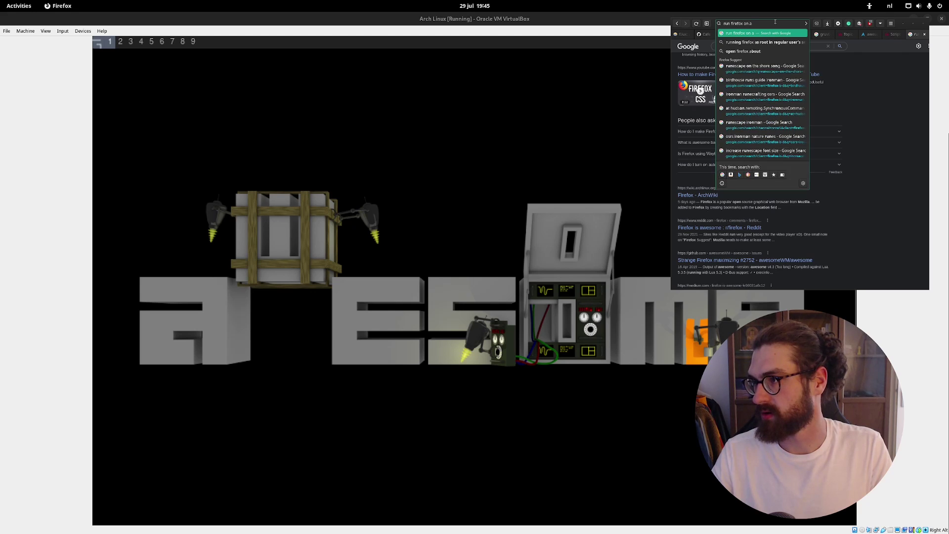
type("wesomewm")
key("Return")
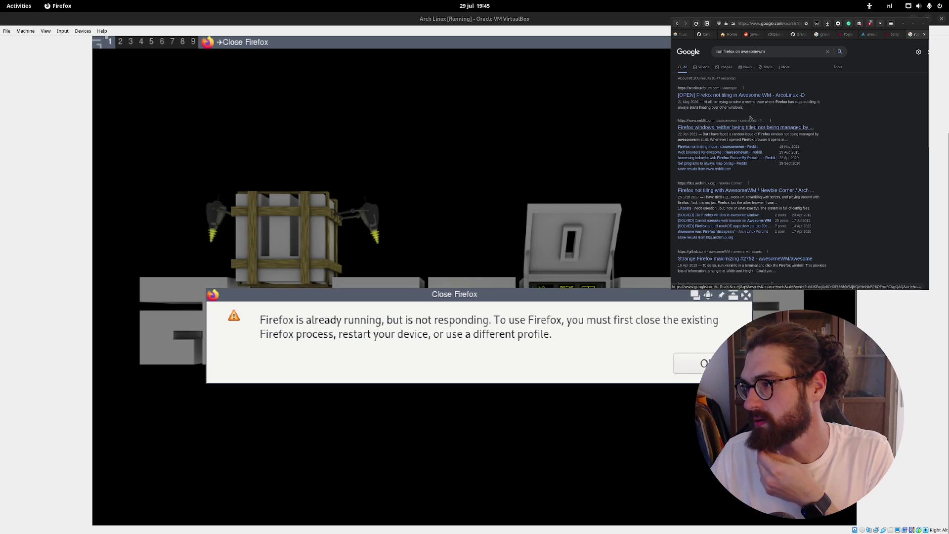
left_click(753, 100)
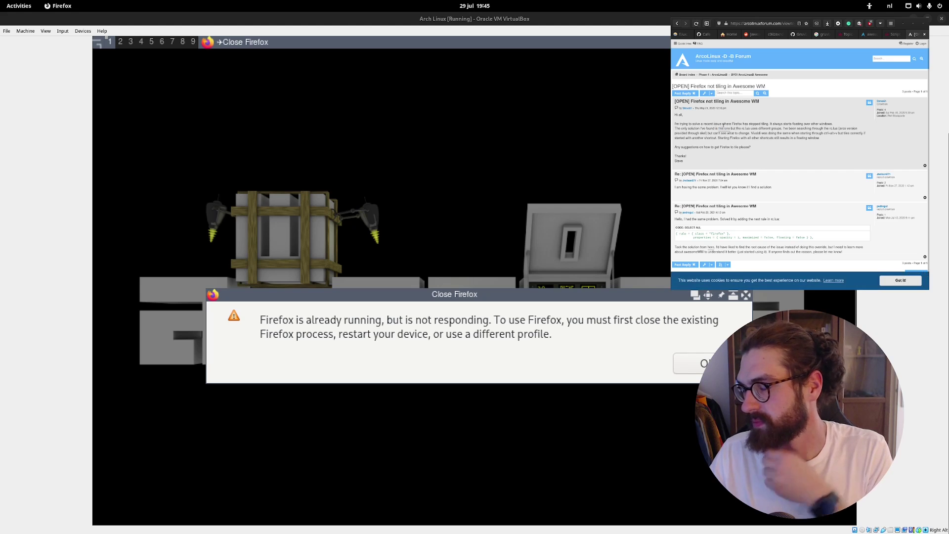
- Zoom the page in twice and highlight the rc.lua rule's class and properties for Firefox
key("ctrl+plus")
key("ctrl+plus")
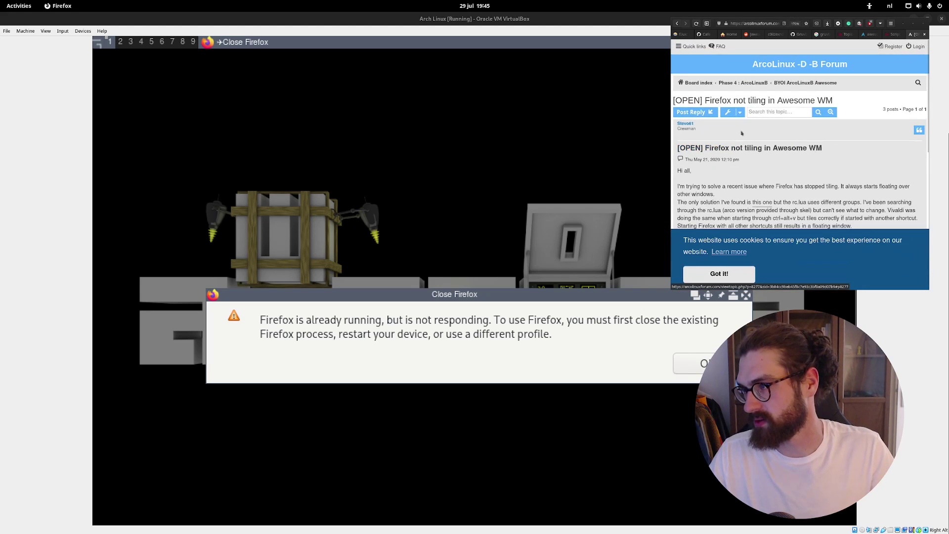
key("ctrl+plus")
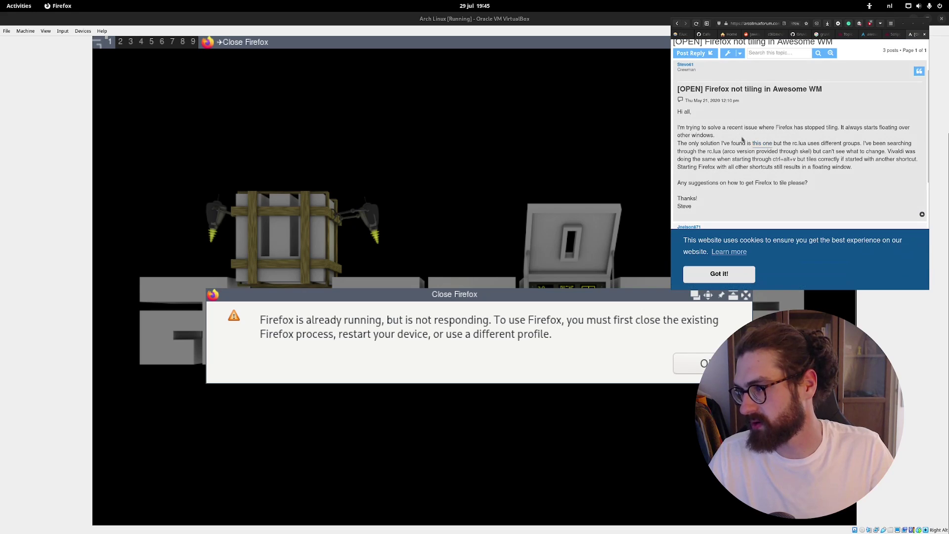
mouse_move(703, 144)
left_mouse_down()
mouse_move(855, 144)
mouse_move(707, 151)
left_mouse_up()
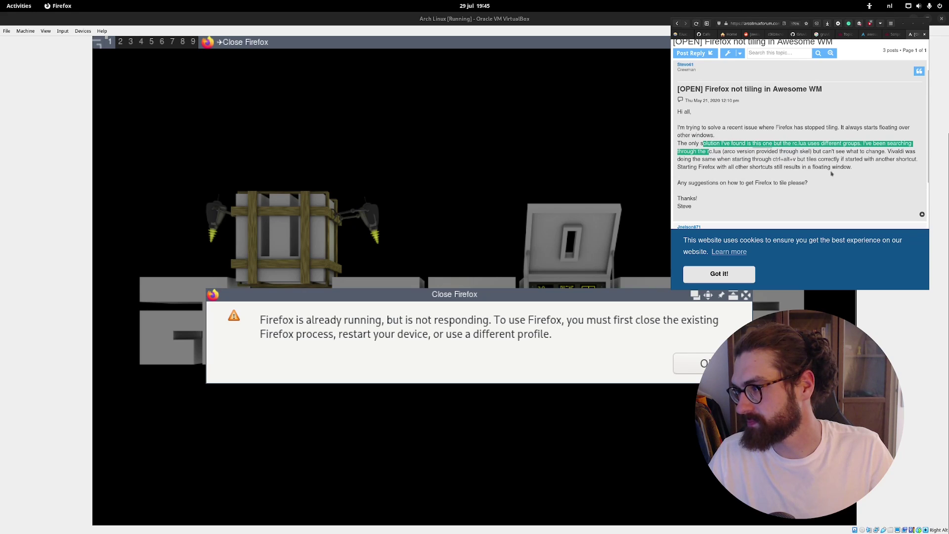
scroll(815, 169, "down", 3)
scroll(806, 168, "down", 2)
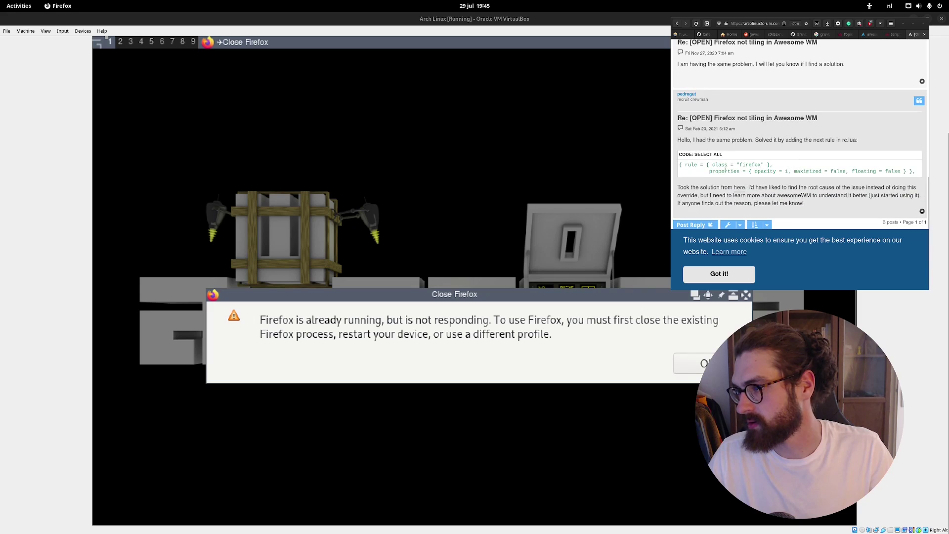
left_click_drag(731, 171, 862, 172)
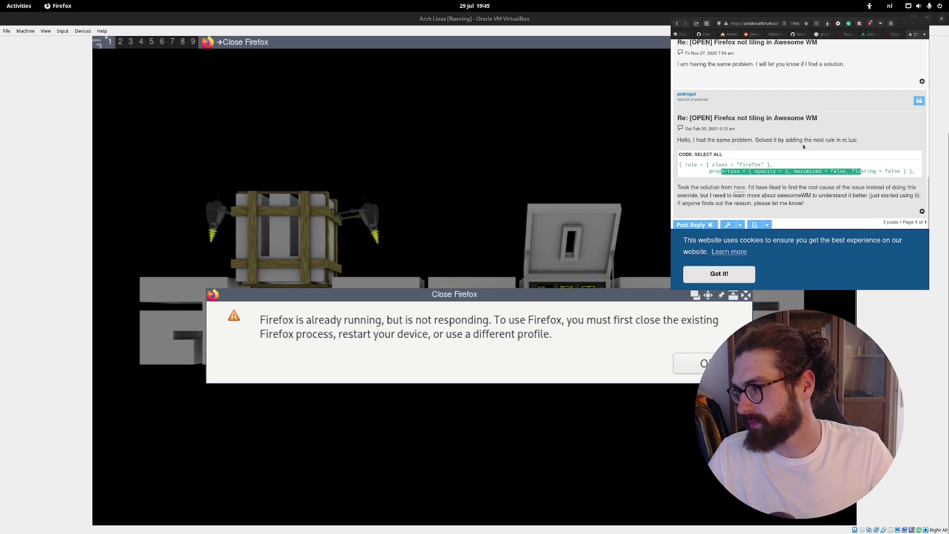
left_click_drag(722, 164, 916, 171)
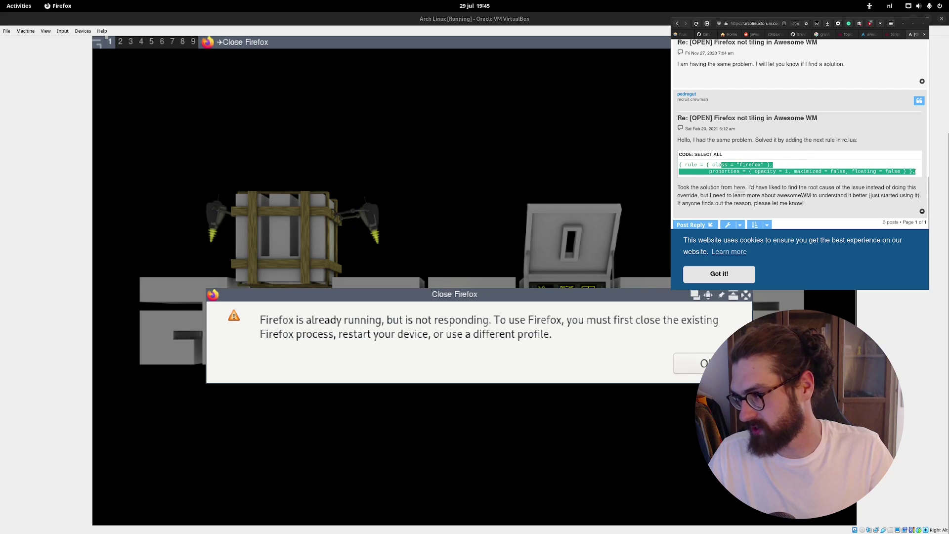
left_click(543, 366)
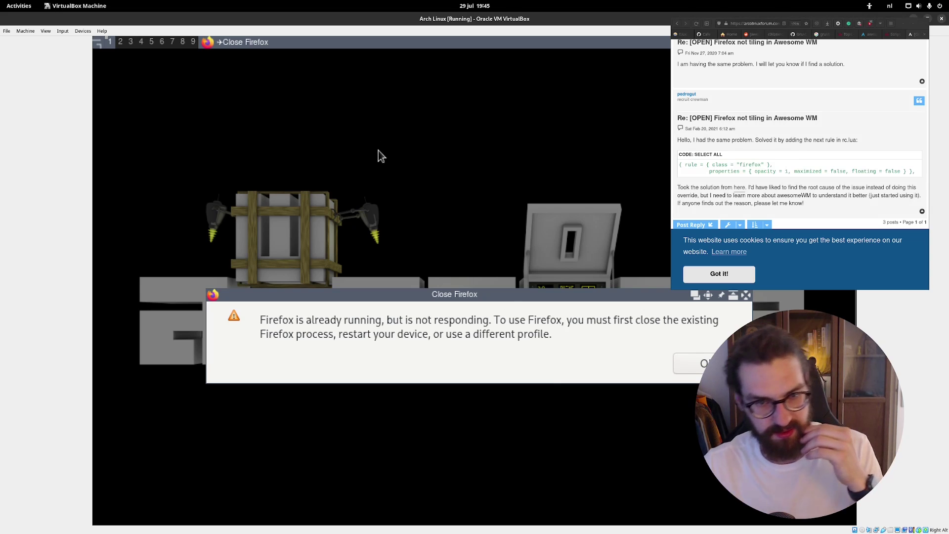
- Dismiss the Firefox warning, open a terminal from the Awesome menu, and run reboot
left_click(703, 364)
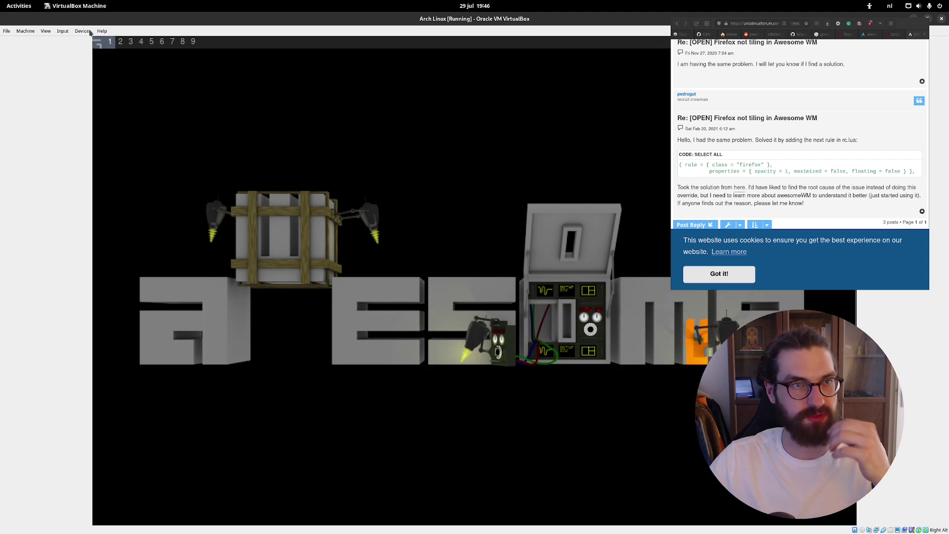
key("super+w")
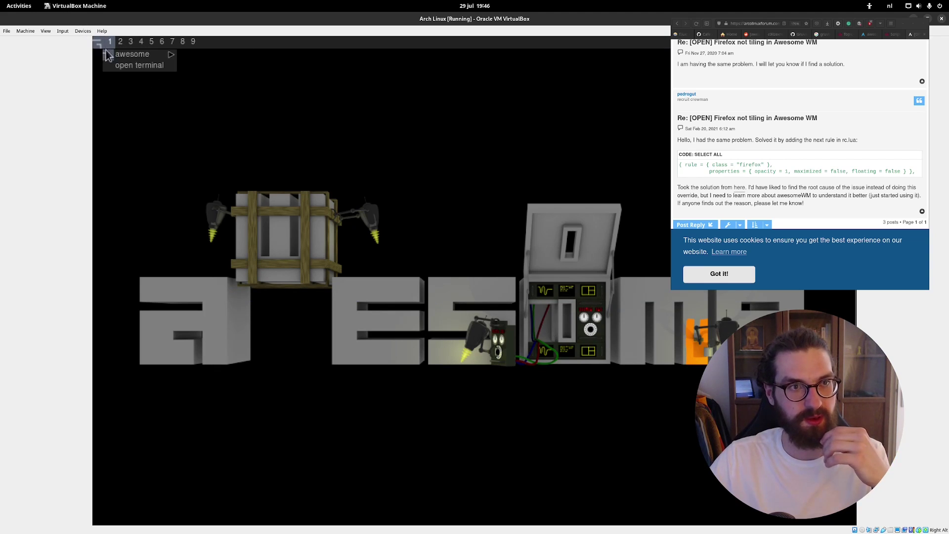
left_click(124, 64)
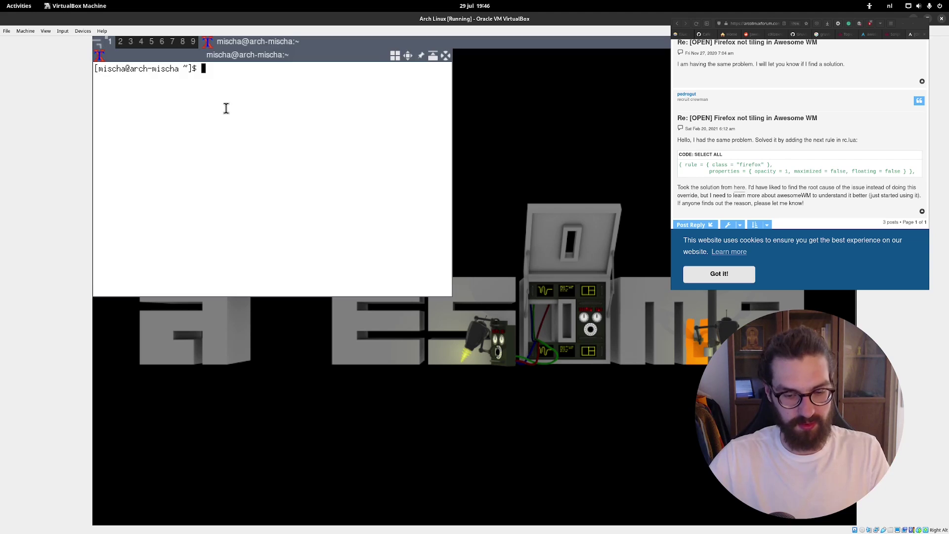
type("reboot")
key("Return")
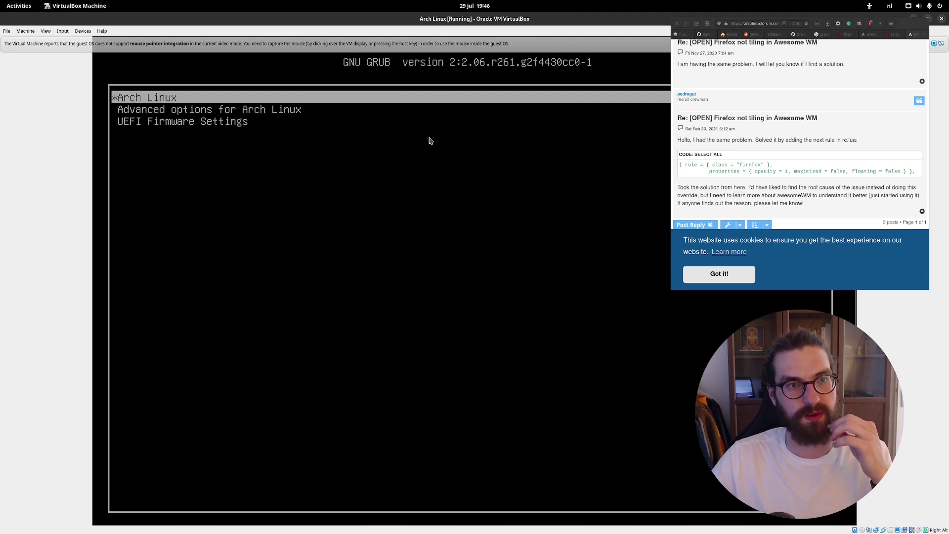
- Boot the default Arch Linux entry, log in with the user account, and run startx
key("Return")
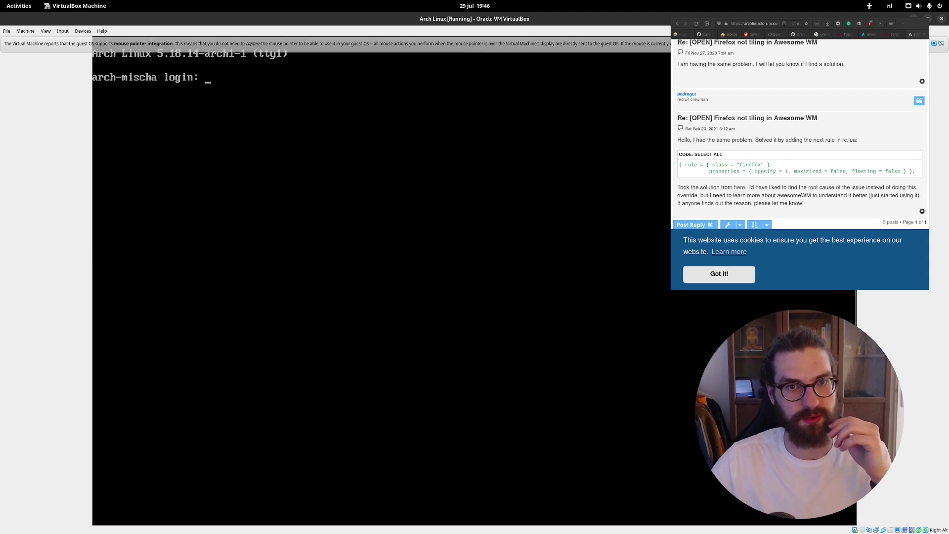
type("ischa")
key("Return")
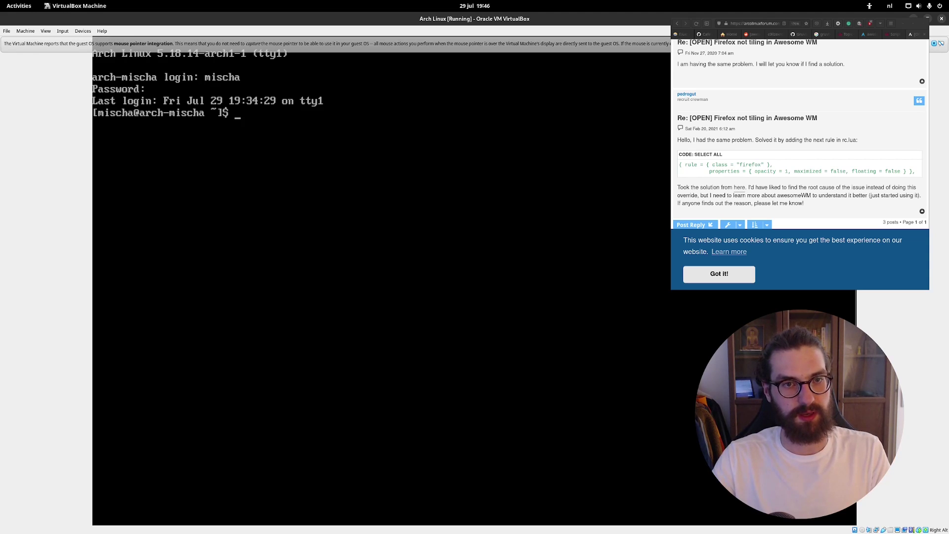
type("startx")
key("Return")
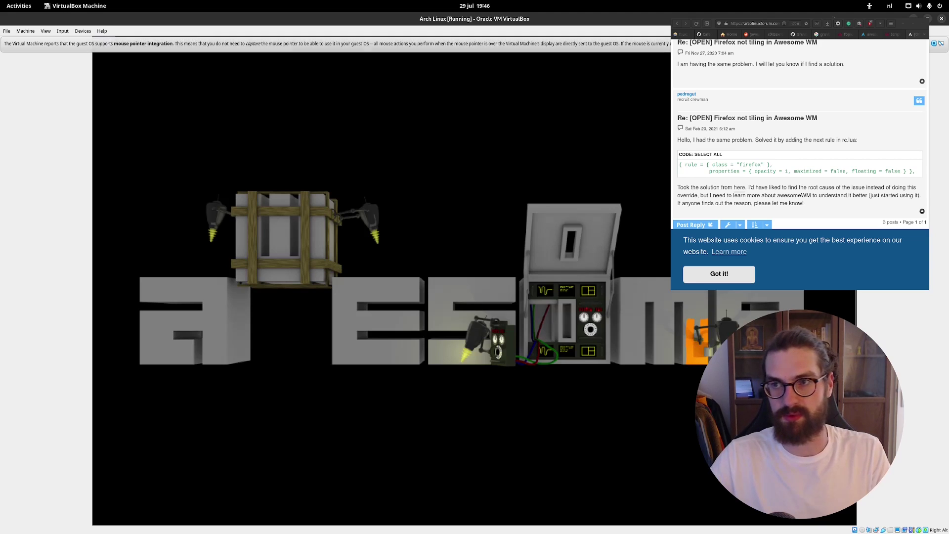
- Dismiss the mouse integration notice and run firefox from a new awesome-menu terminal
left_click(933, 44)
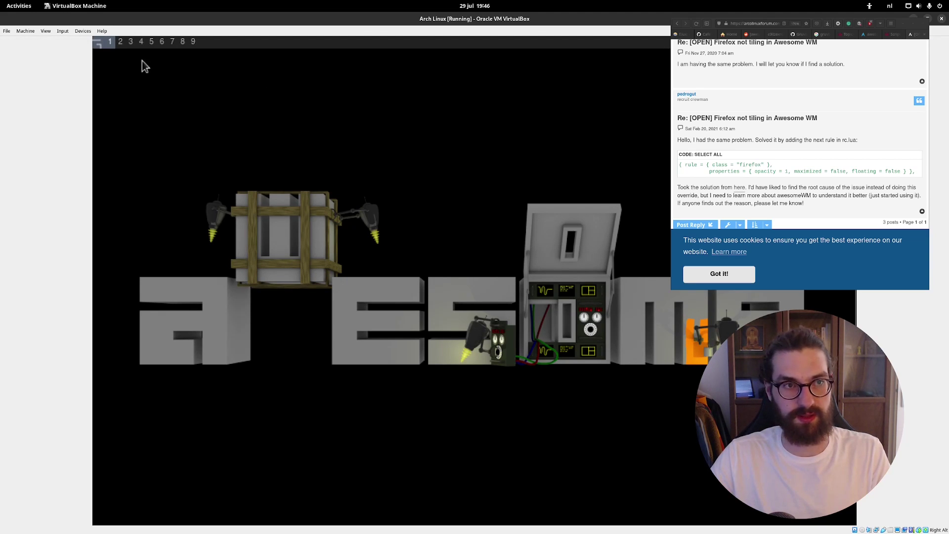
left_click(100, 43)
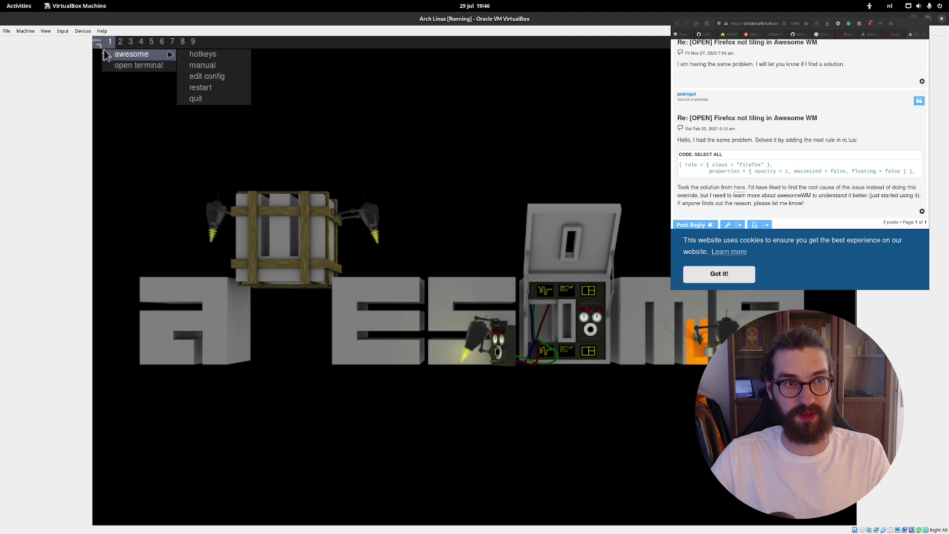
left_click(135, 67)
type("firefox")
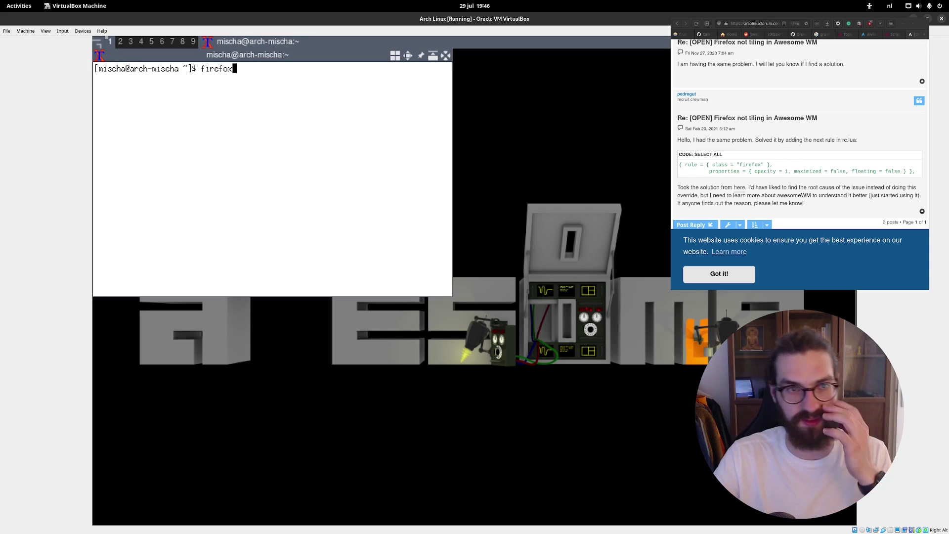
key("Return")
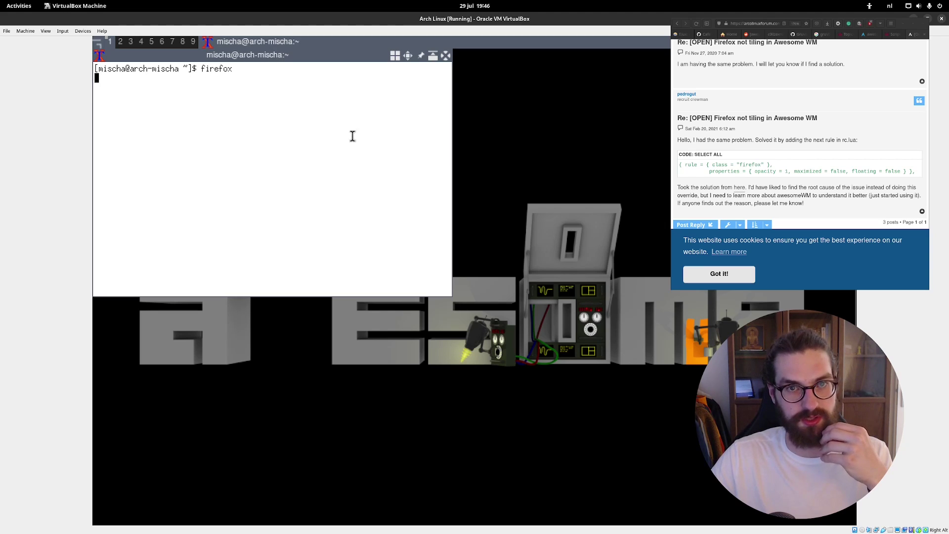
- Drag the terminal lower to float it, then open the host forum thread about Firefox not tiling
left_click_drag(267, 57, 341, 106)
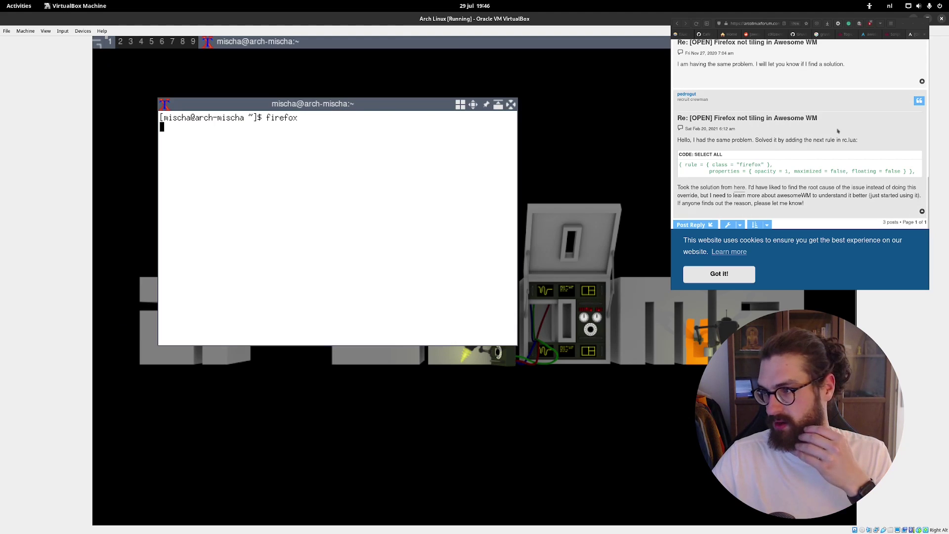
left_click(676, 24)
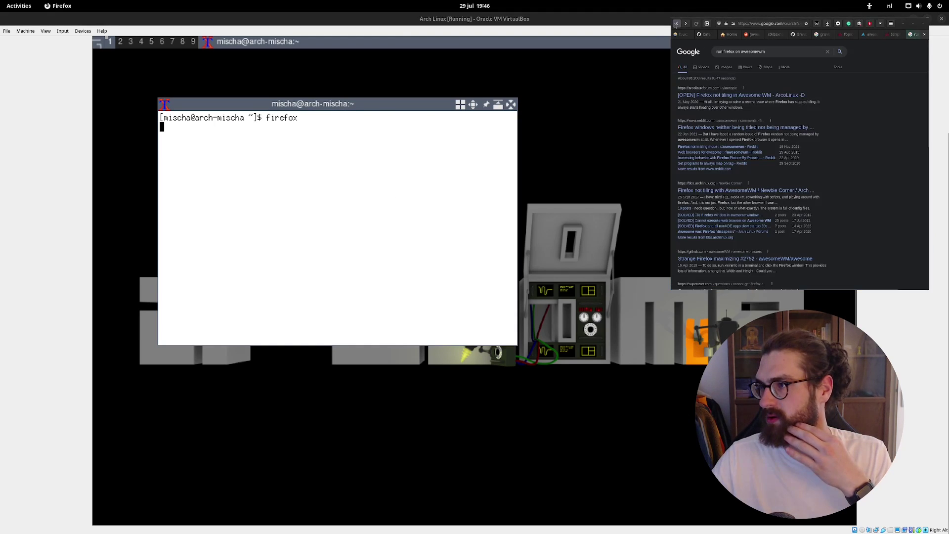
left_click(779, 191)
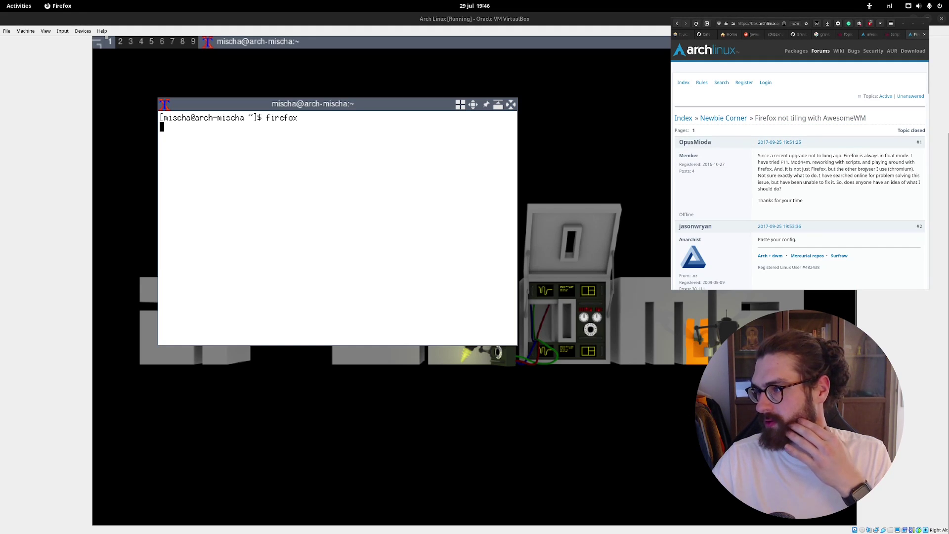
scroll(819, 167, "down", 2)
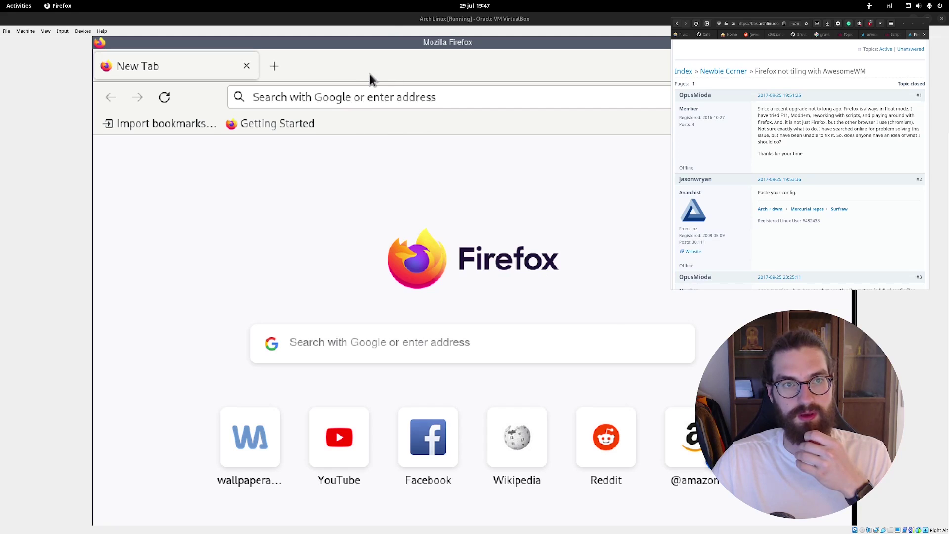
- Close the extra terminal and toggle Firefox fullscreen, tiled, then floating
left_click(467, 58)
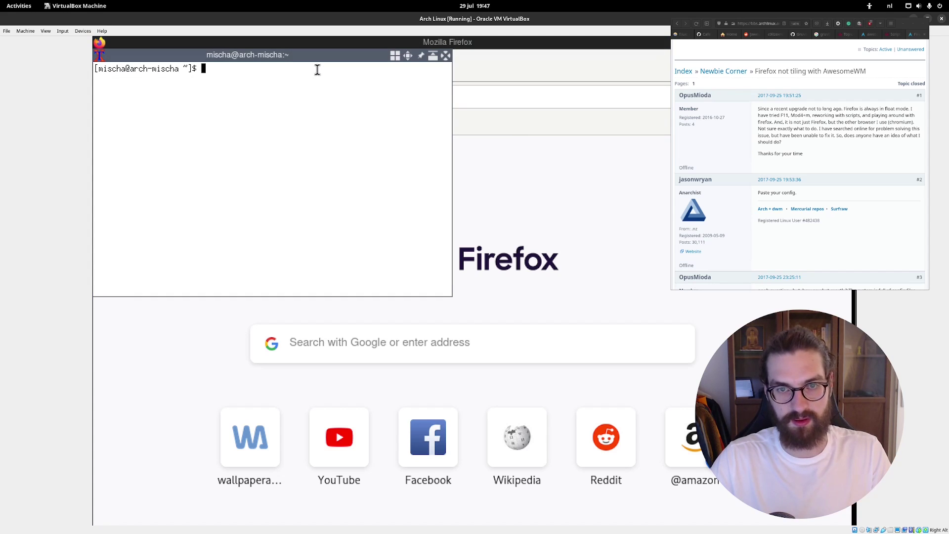
left_click(445, 55)
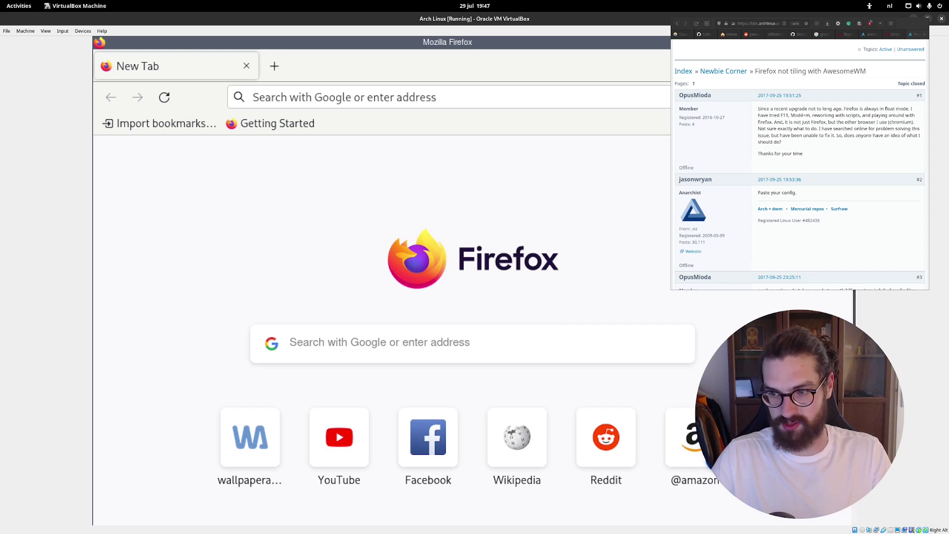
key("F11")
key("F11")
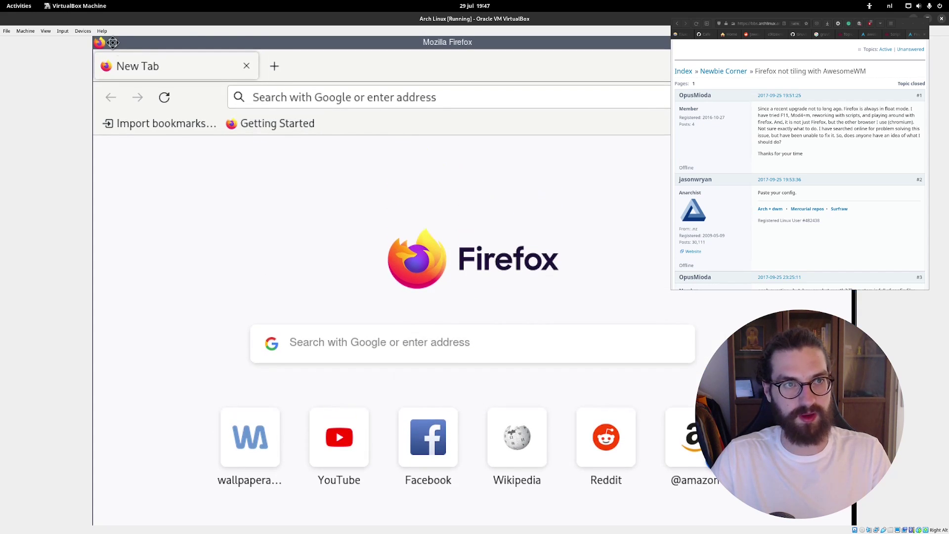
key("super+ctrl+r")
left_click_drag(140, 57, 197, 200)
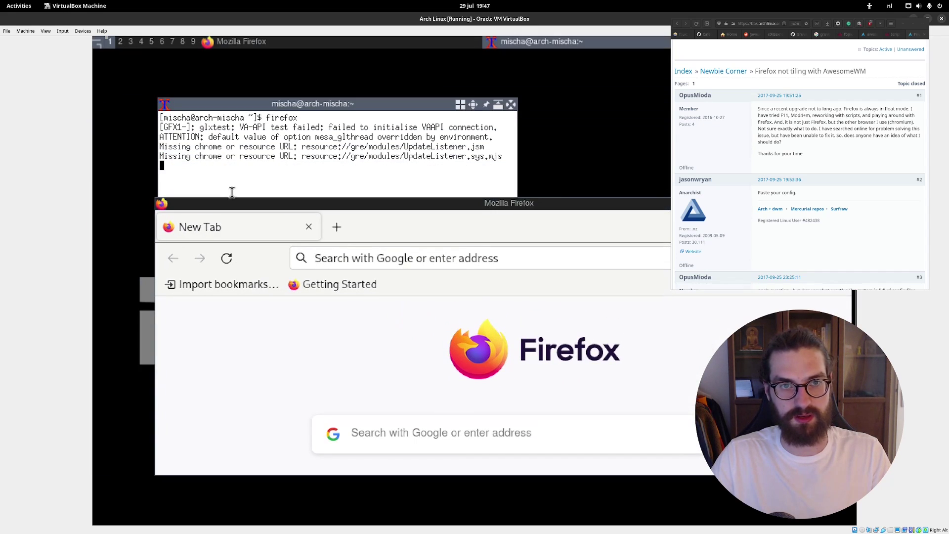
- Highlight the glxtest, VAAPI and UpdateListener.sys.mjs errors in the terminal output
left_click(279, 156)
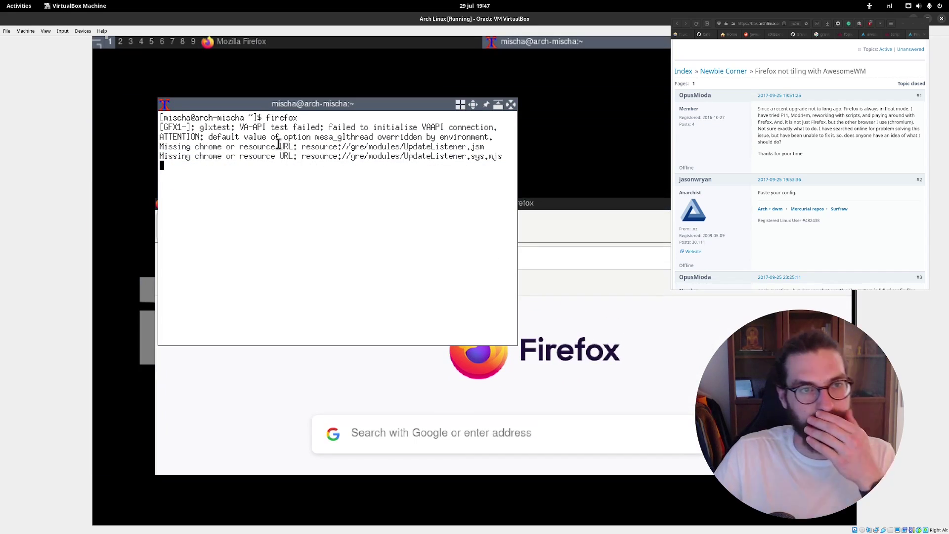
left_click_drag(204, 127, 267, 128)
left_click(219, 127)
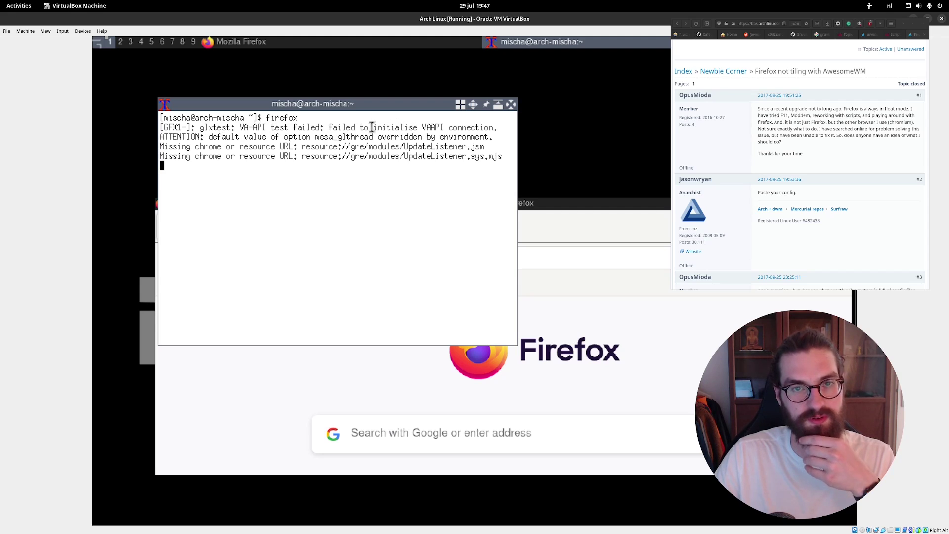
left_click_drag(369, 128, 504, 157)
left_click(340, 169)
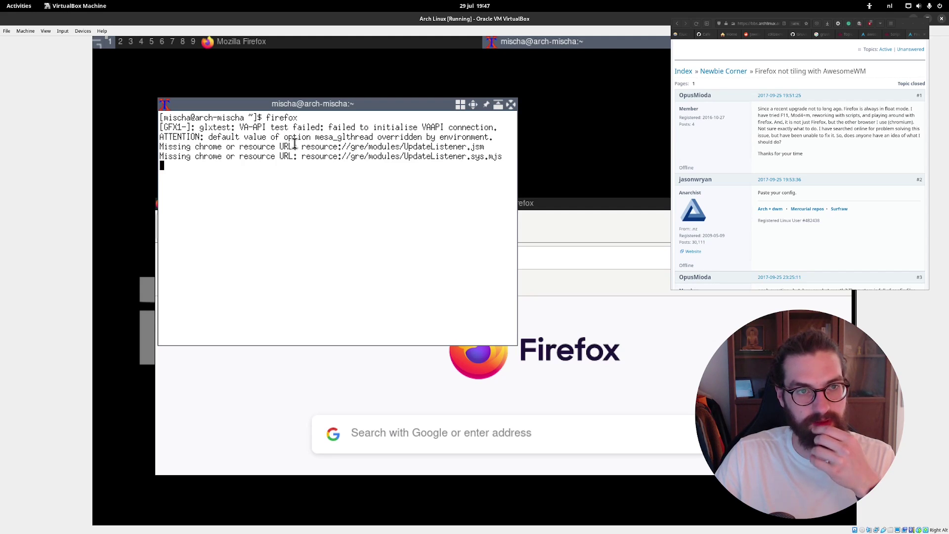
- Open the suggested Minimalist Forest Wallpapers page in Firefox and shift the window left
left_click(549, 203)
left_click(496, 258)
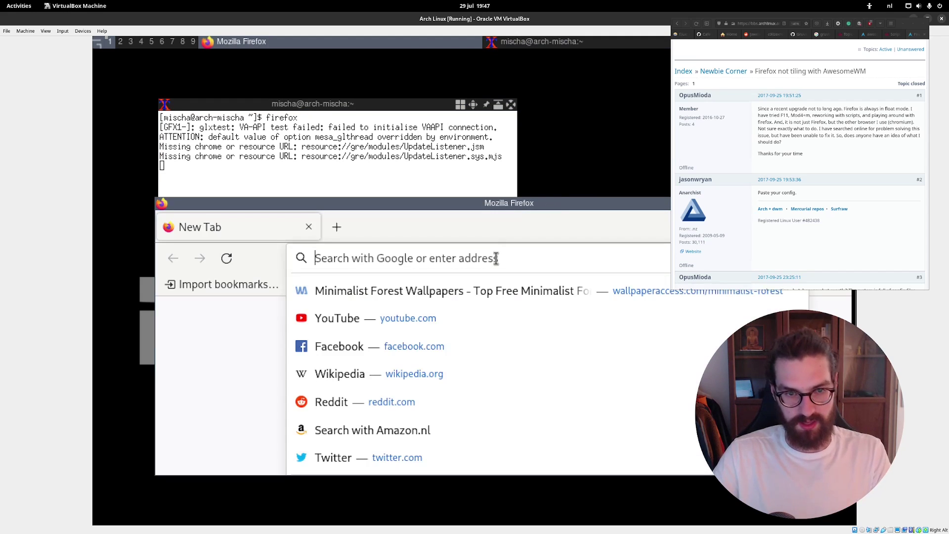
left_click(492, 291)
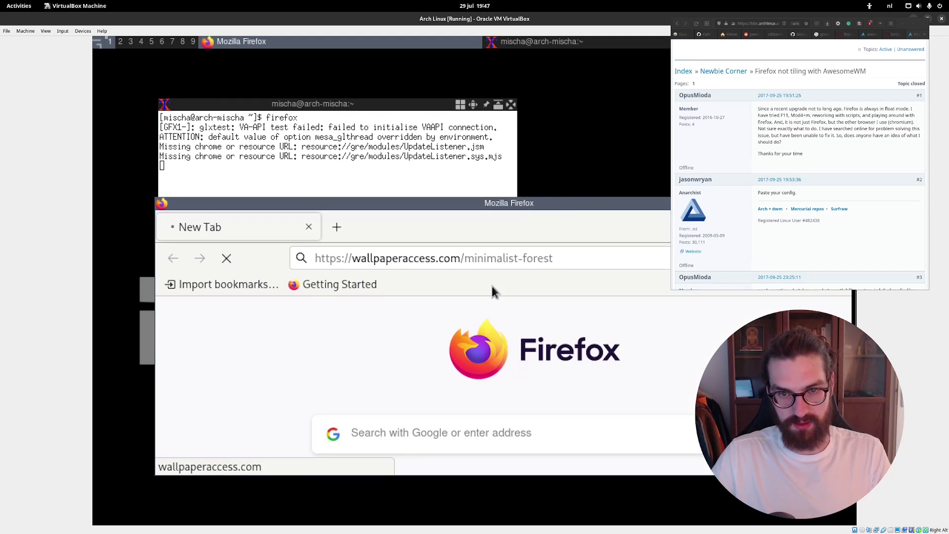
scroll(578, 353, "down", 3)
left_click_drag(611, 203, 492, 208)
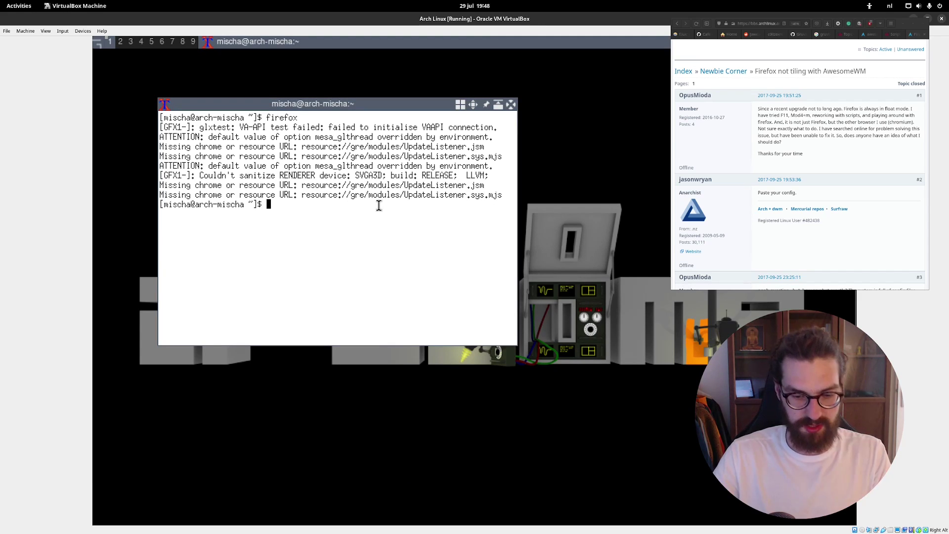
- Rerun firefox in the xterm, scroll its output, and Alt+Tab to the Firefox window
type("firefox")
key("Return")
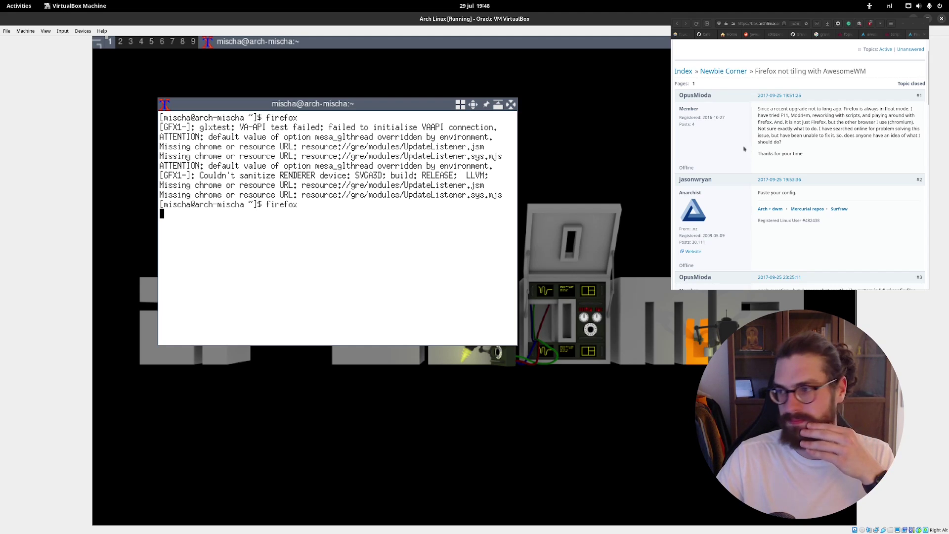
scroll(840, 161, "down", 5)
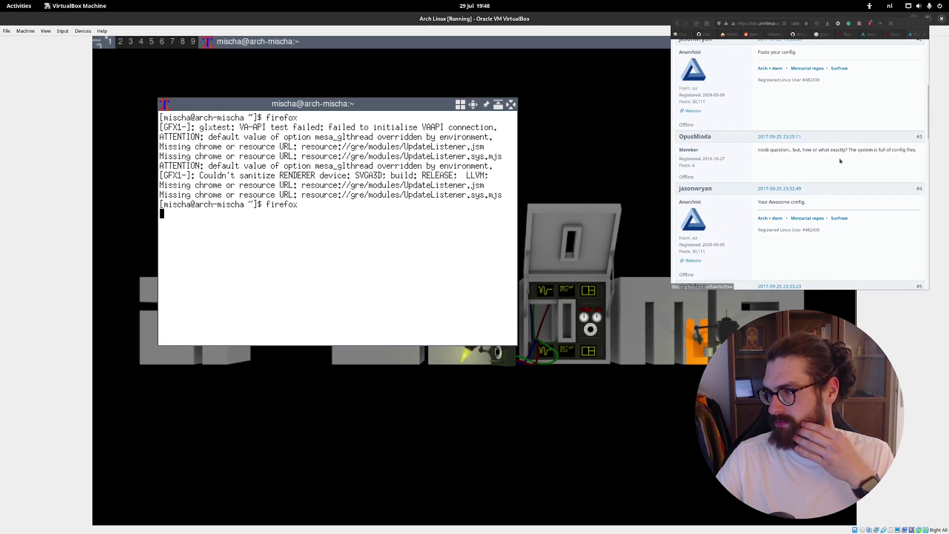
scroll(862, 182, "down", 3)
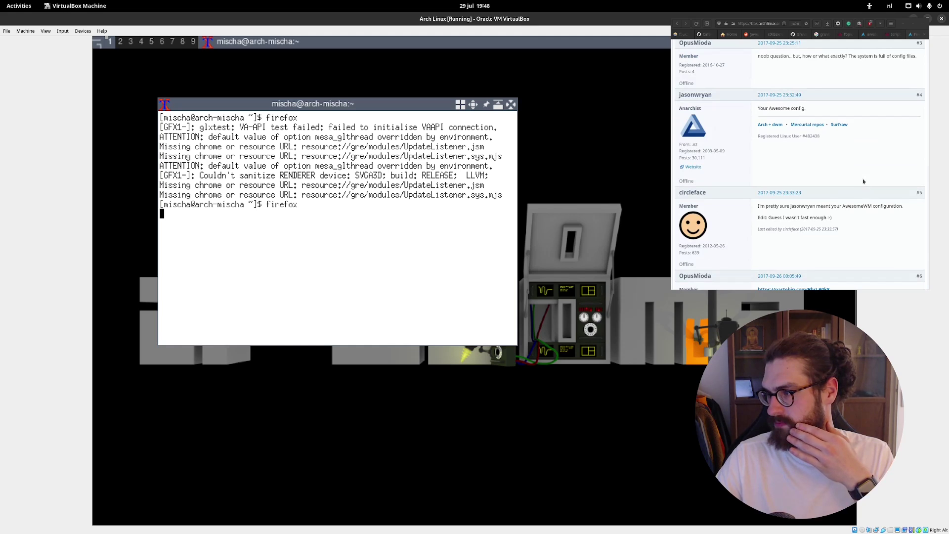
scroll(863, 182, "down", 6)
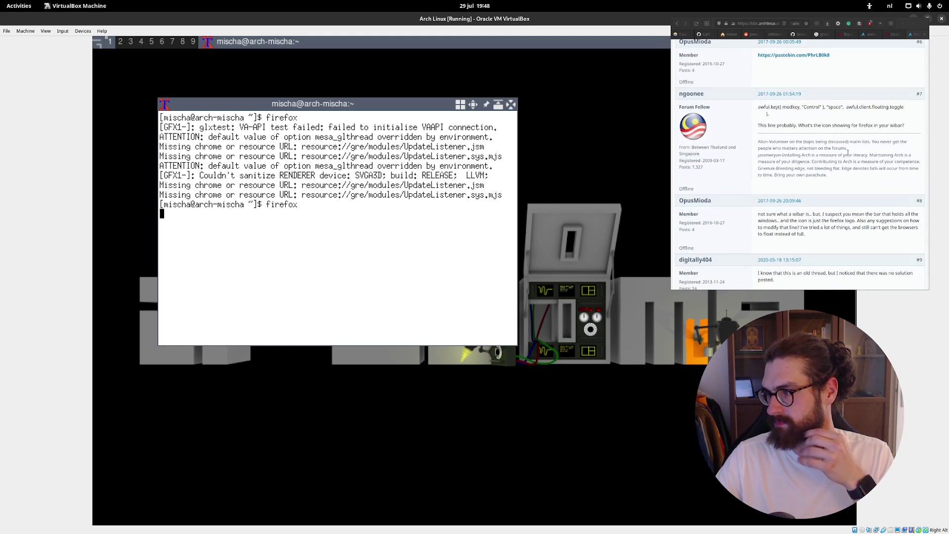
scroll(847, 153, "down", 3)
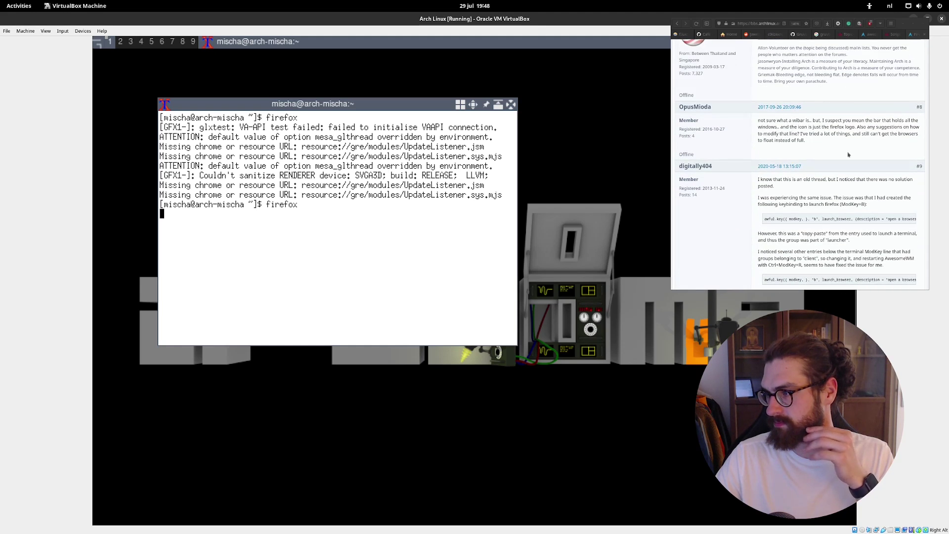
scroll(848, 154, "down", 2)
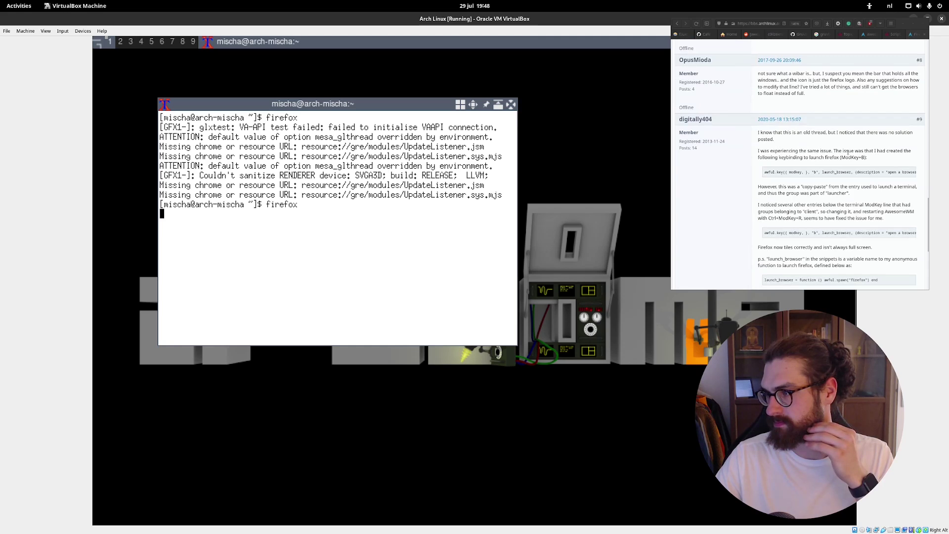
scroll(847, 183, "right", 5)
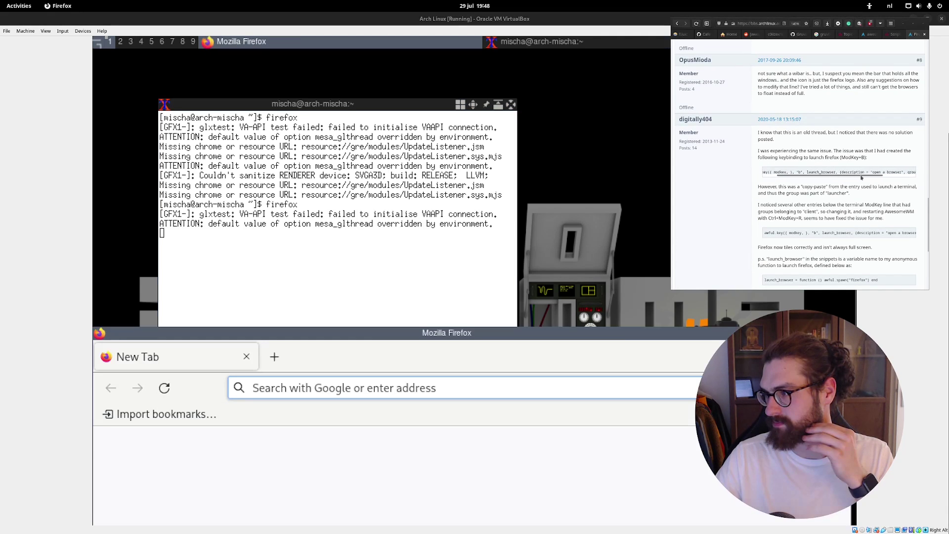
scroll(903, 182, "left", 5)
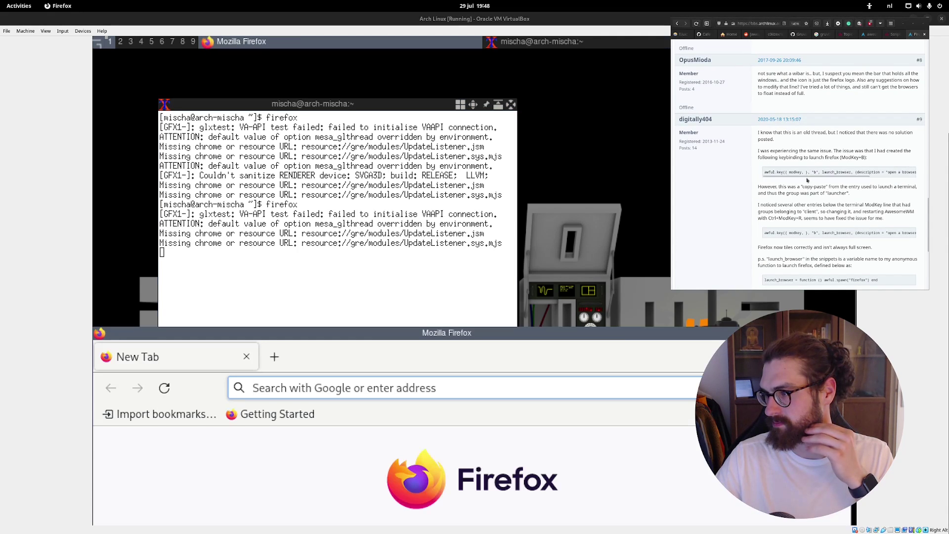
scroll(837, 200, "down", 6)
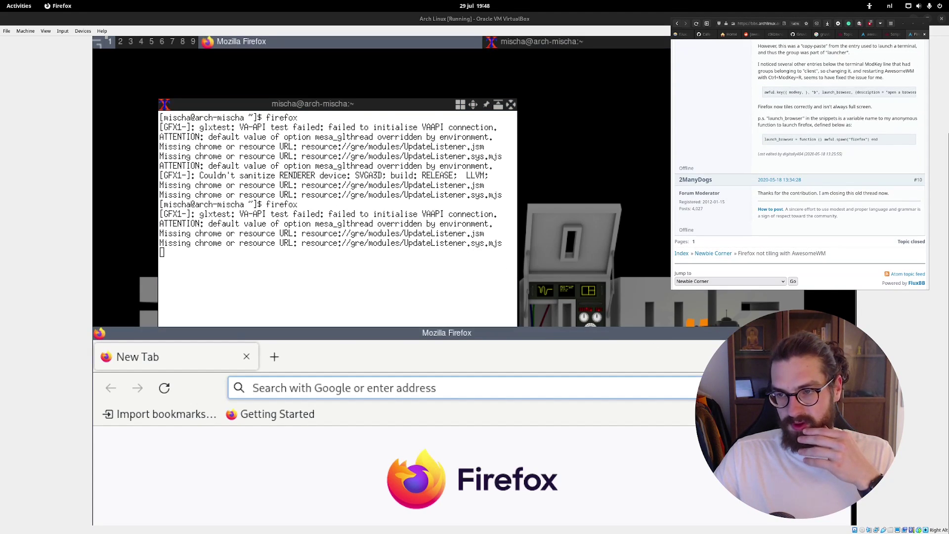
key("alt+Tab")
- Toggle Firefox floating and maximized with Mod4+M, move the terminal left, and minimize/restore Firefox
key("super+m")
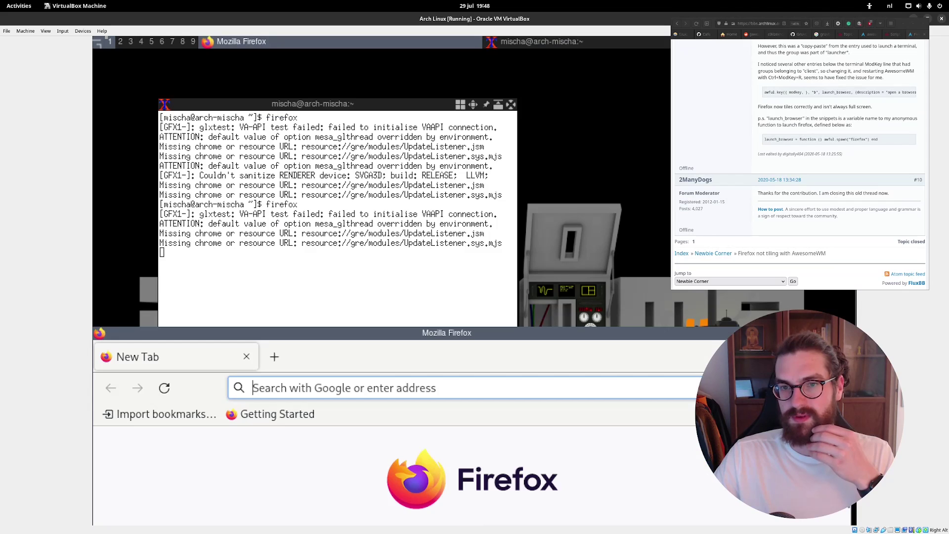
key("super+m")
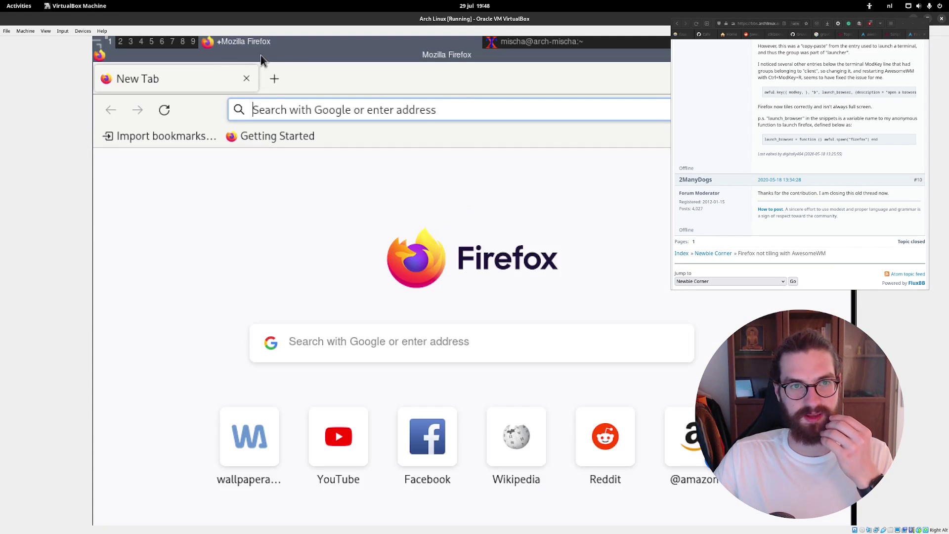
left_click(496, 46)
left_click_drag(411, 106, 331, 103)
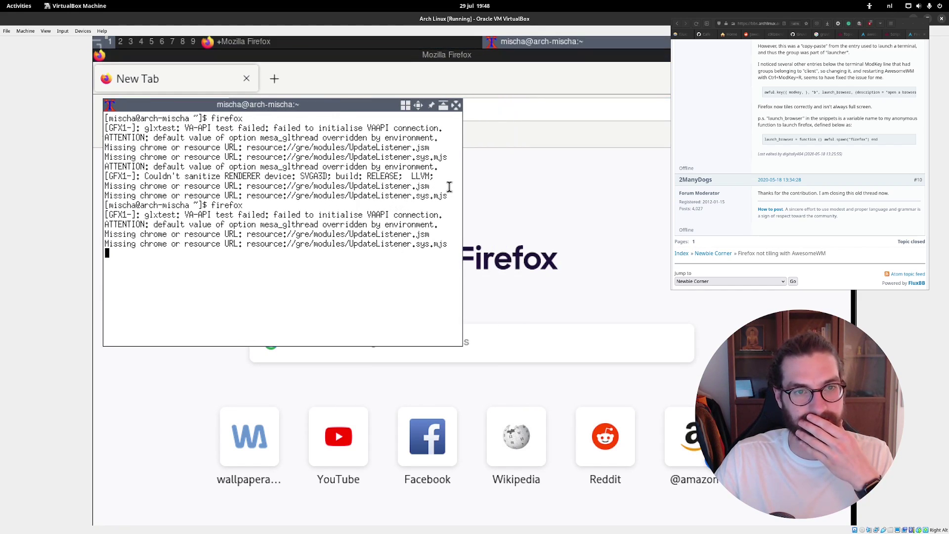
left_click(343, 45)
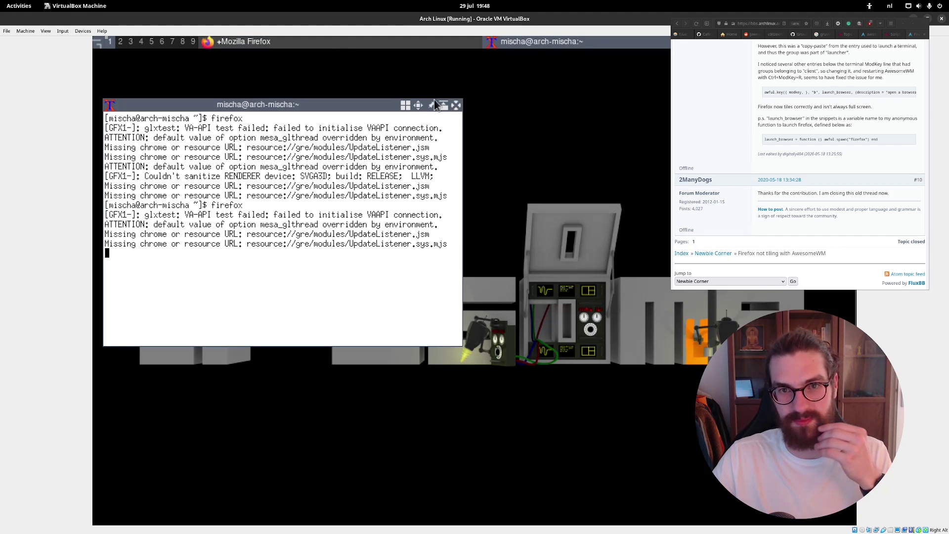
left_click(392, 47)
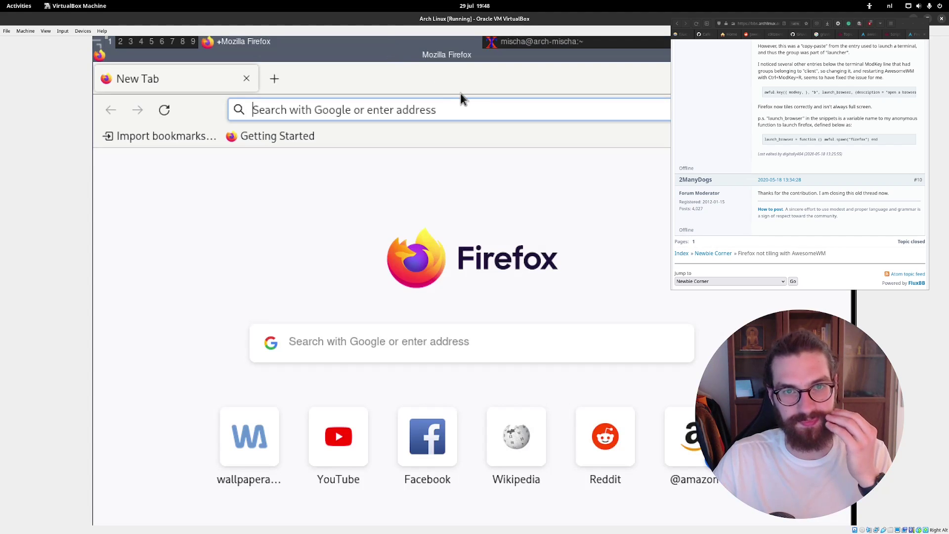
- Read and highlight post #9's explanation in the host browser's forum thread
left_click(832, 203)
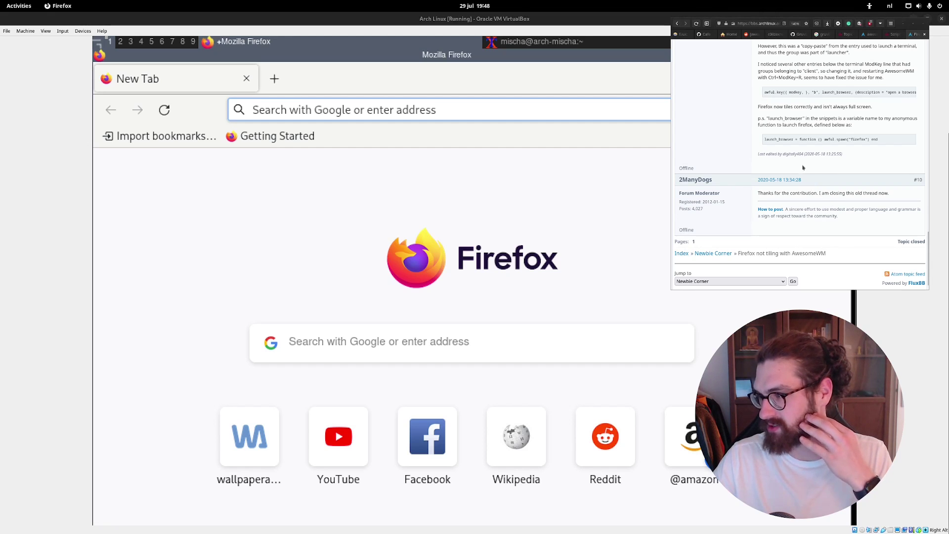
scroll(806, 168, "up", 3)
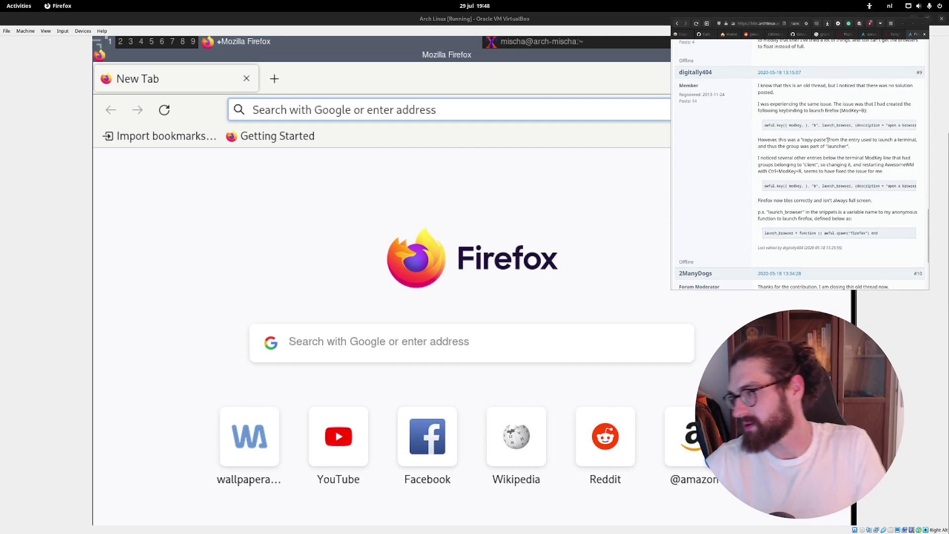
left_click_drag(793, 87, 866, 111)
left_click(840, 107)
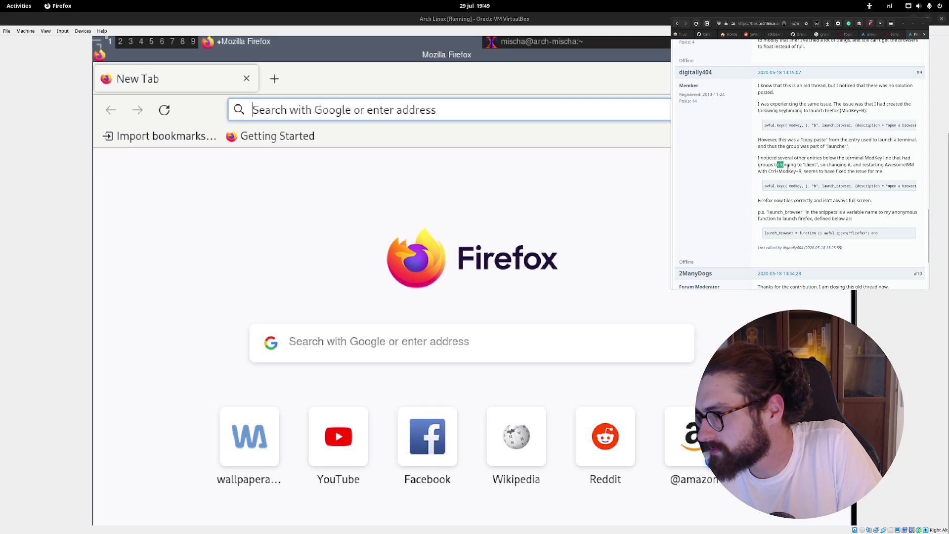
left_click_drag(792, 166, 851, 167)
left_click(785, 186)
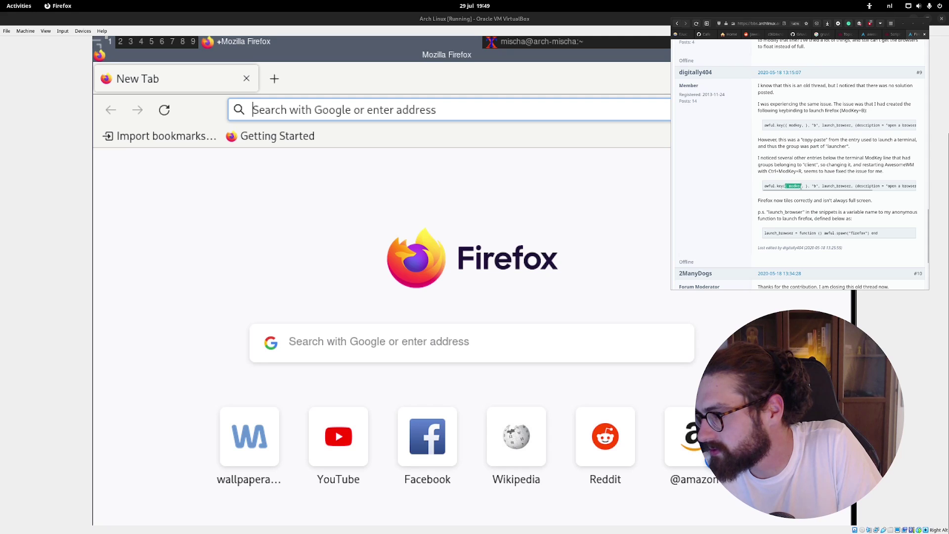
left_click_drag(813, 192, 859, 190)
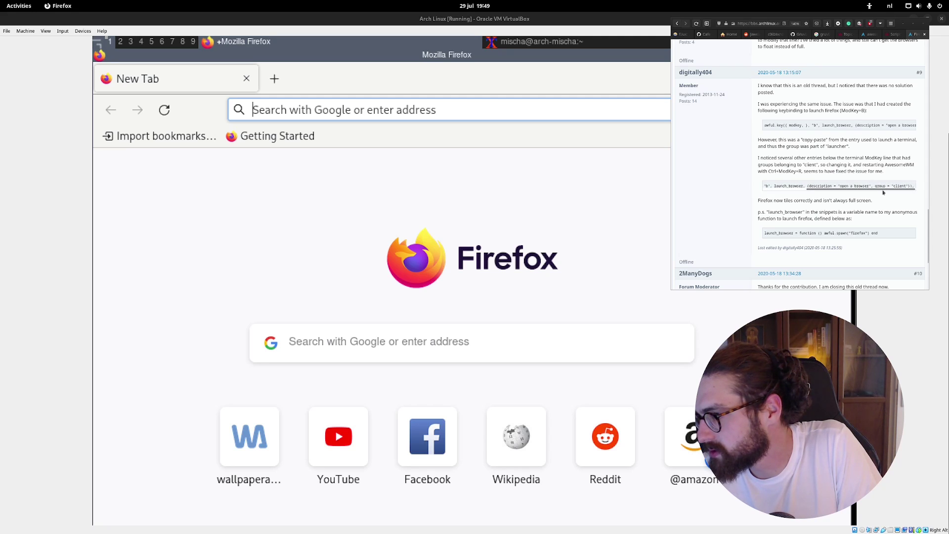
scroll(884, 193, "down", 2)
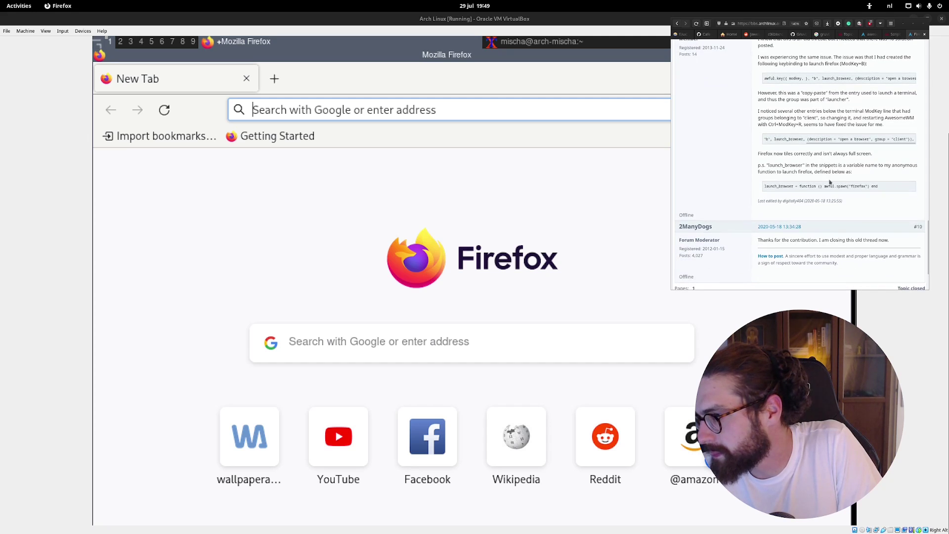
- Close Firefox with Mod4+Shift+C and run vim .config/awesome/rc.lua
left_click(539, 219)
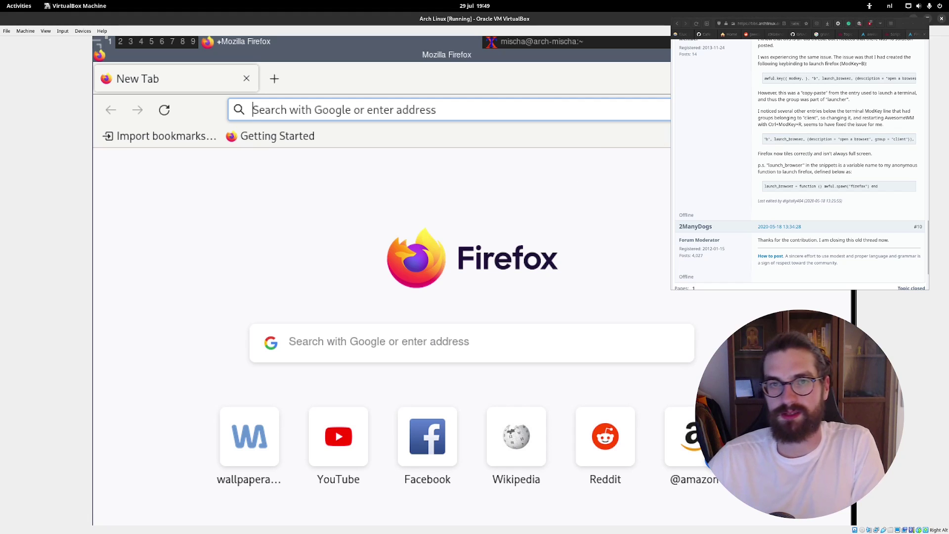
key("super+shift+c")
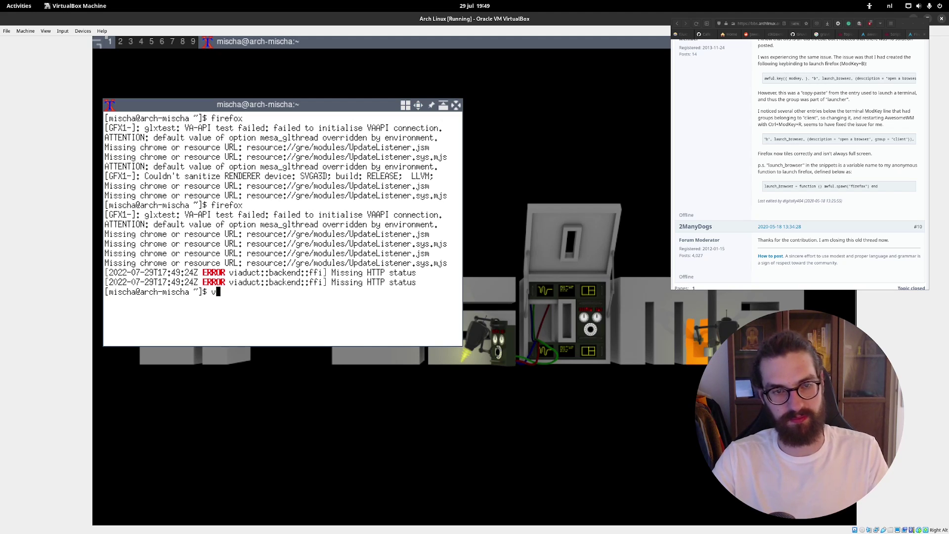
type("vim")
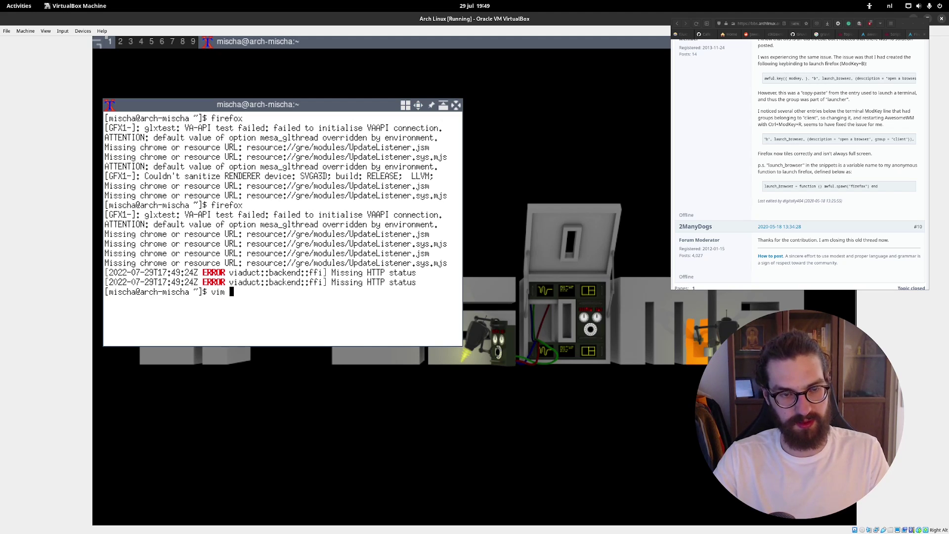
type(" .config/")
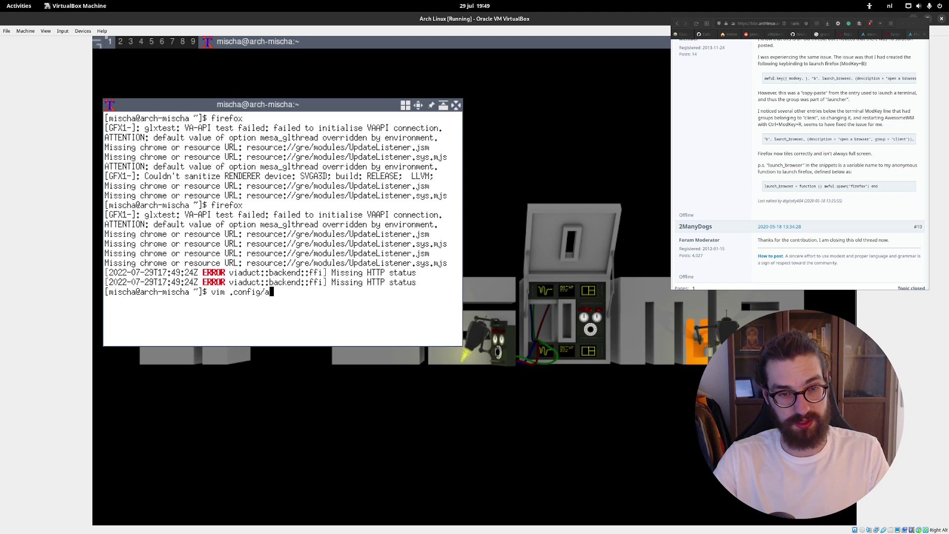
type("awesome/rc.lua")
key("Return")
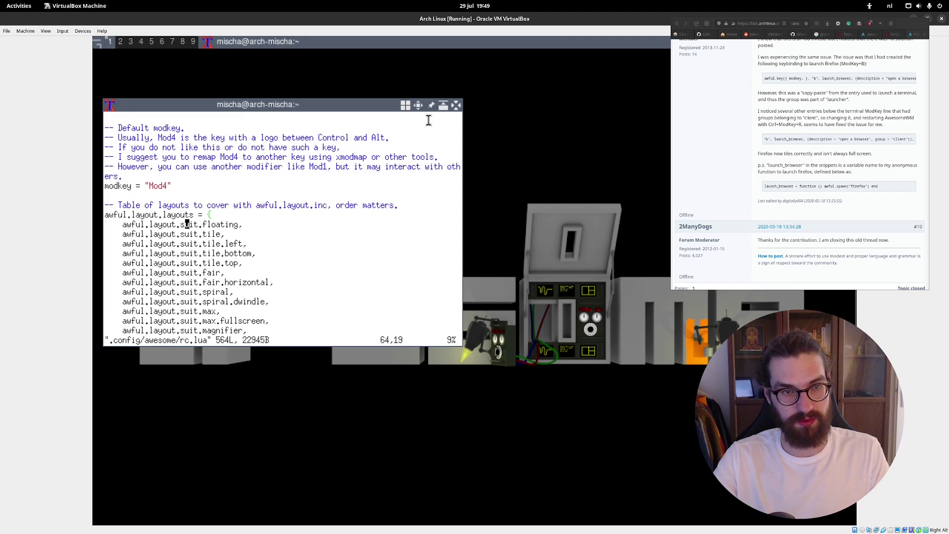
- Replace that terminal with a tiled awesome-menu terminal and reopen rc.lua in vim
left_click(457, 107)
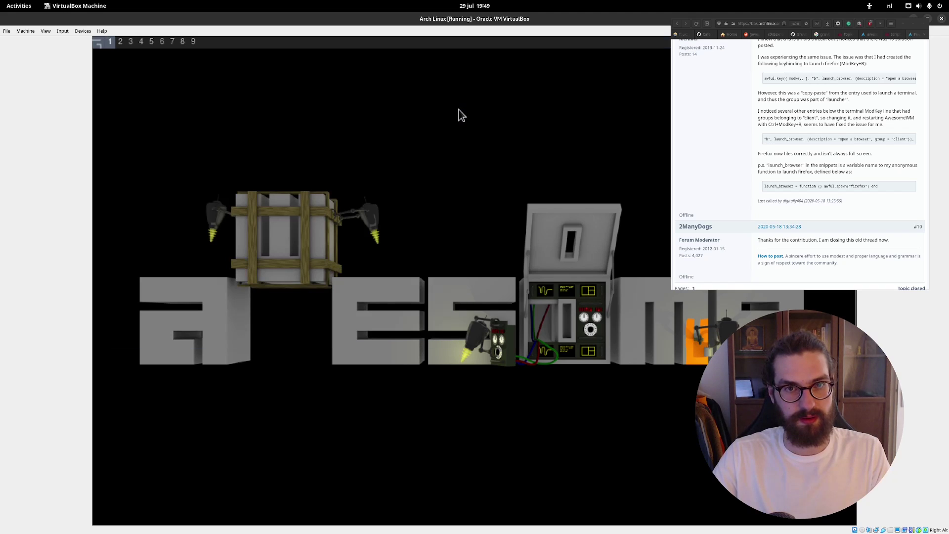
left_click(98, 44)
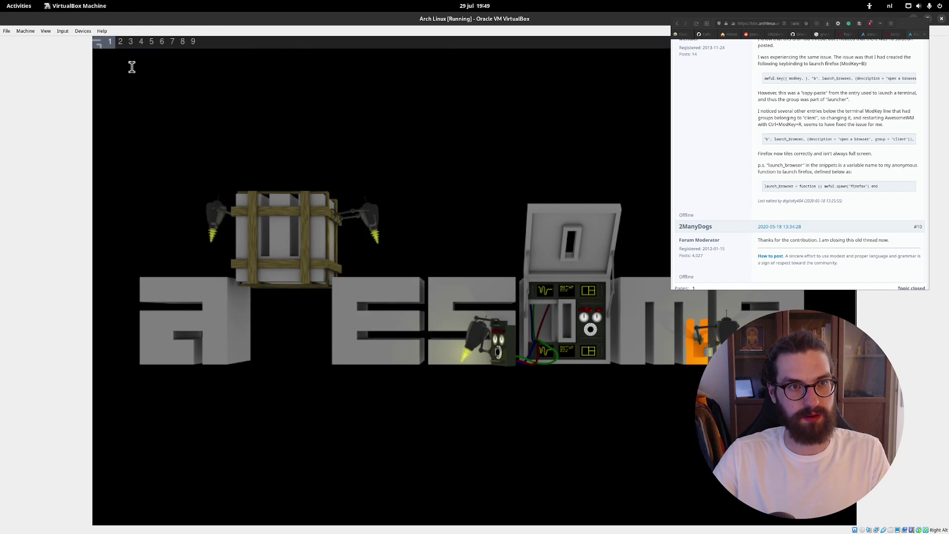
left_click(119, 63)
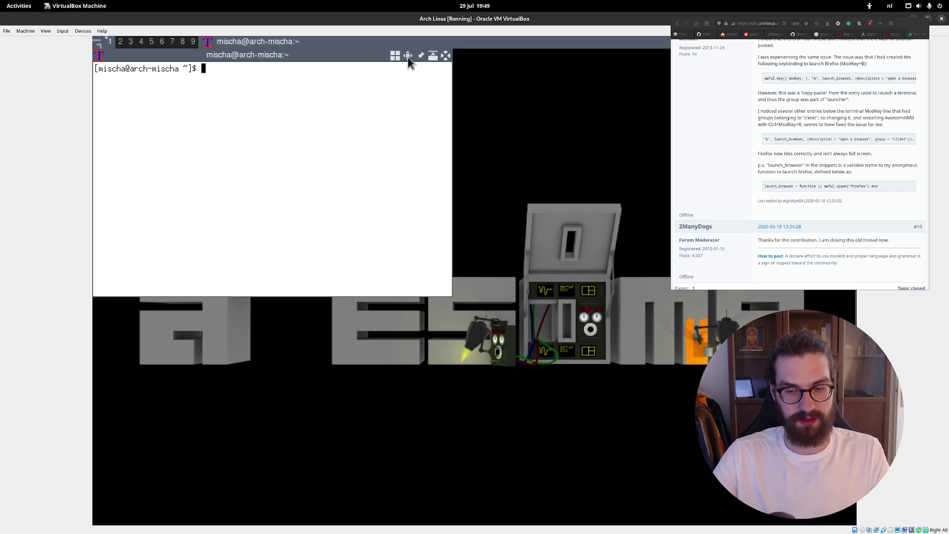
left_click(408, 57)
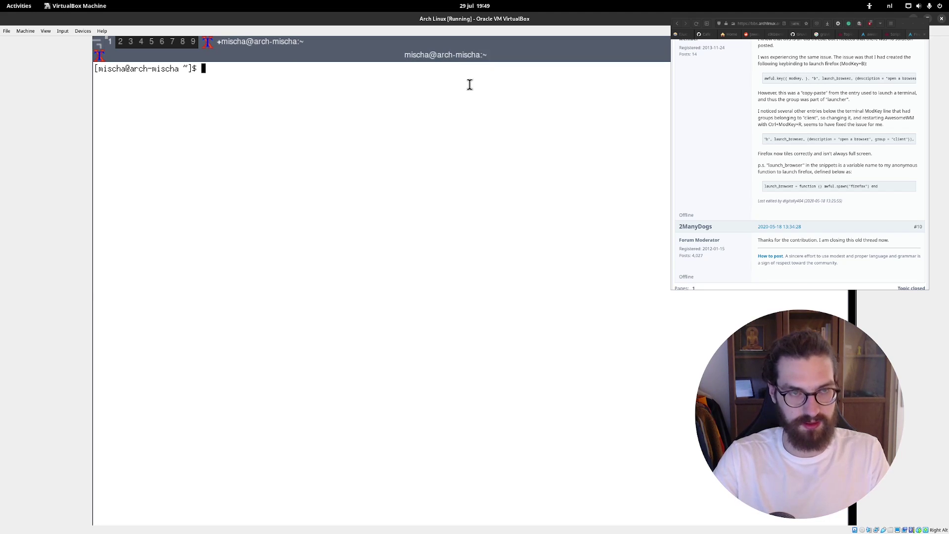
type("vim .co")
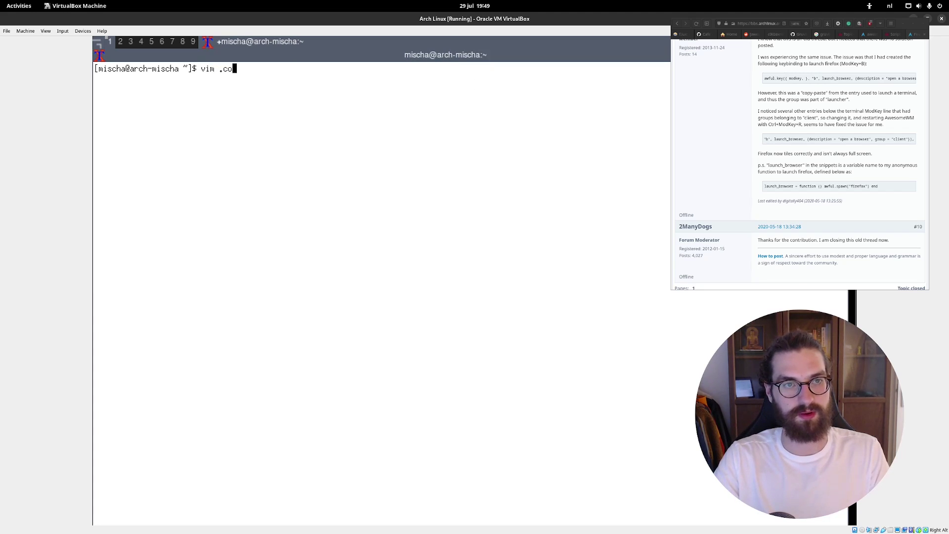
type("nfig/aw")
key("Tab")
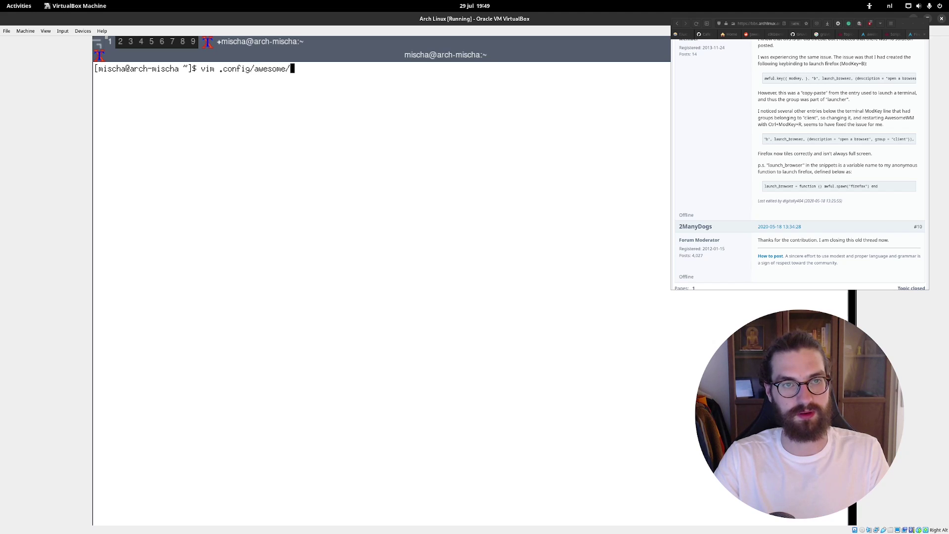
type("rc.lua")
key("Return")
- Search rc.lua for /brows and /firef, both returning E486 not found
scroll(469, 84, "down", 1)
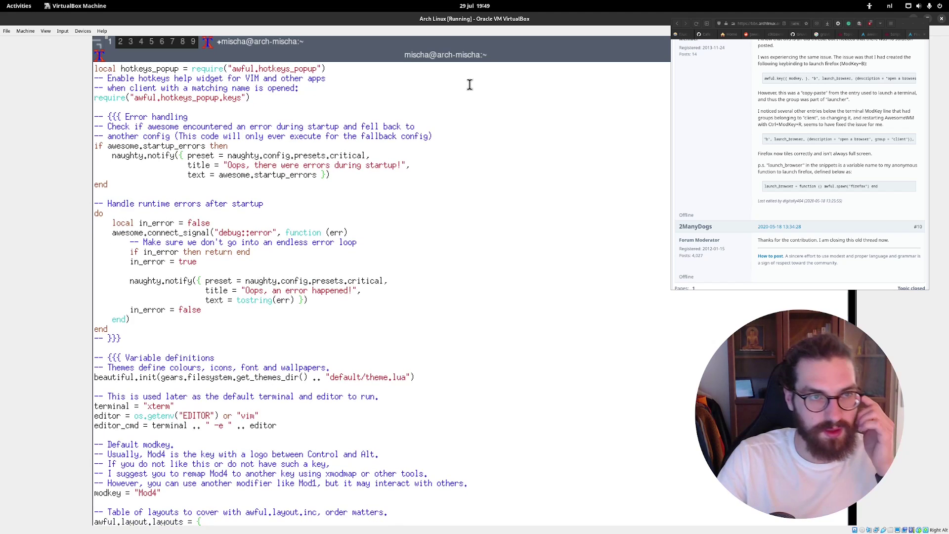
scroll(470, 84, "down", 1)
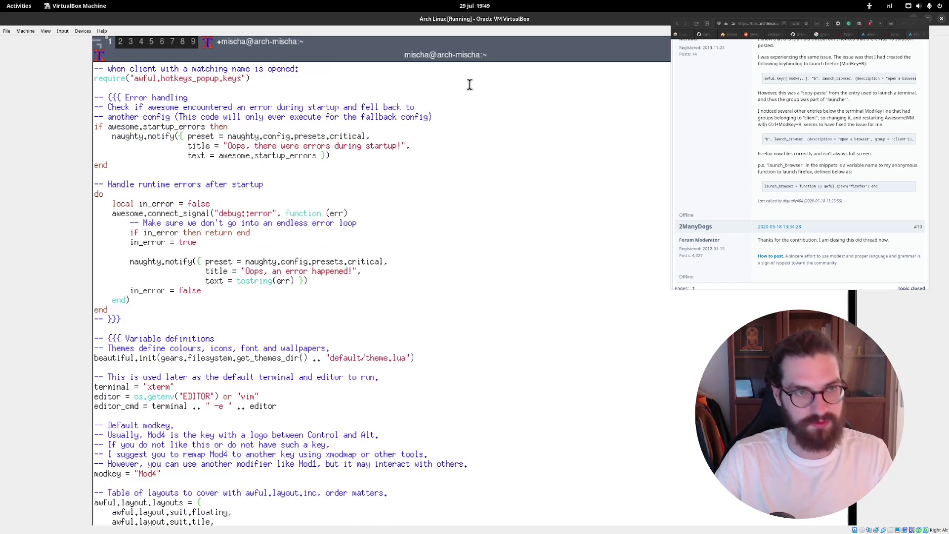
scroll(469, 84, "up", 1)
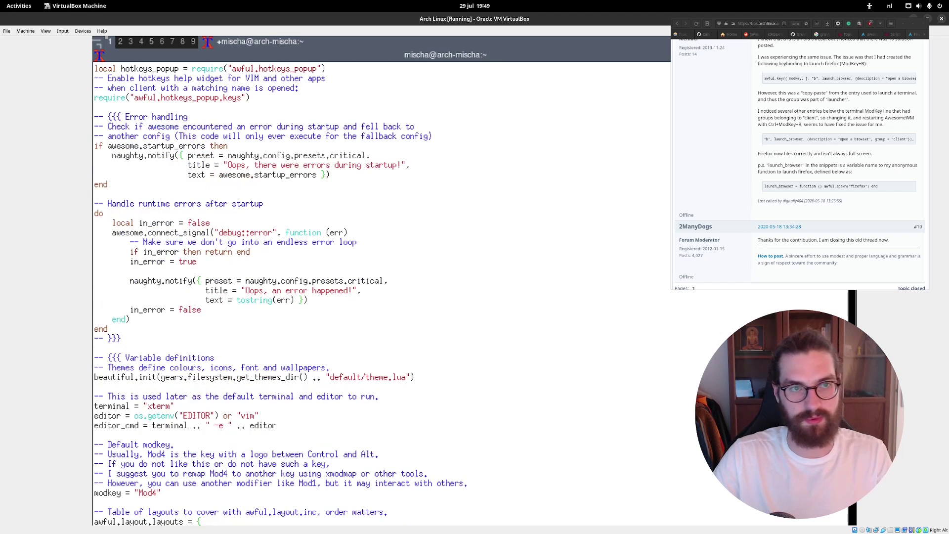
key("super+f")
type("/broww")
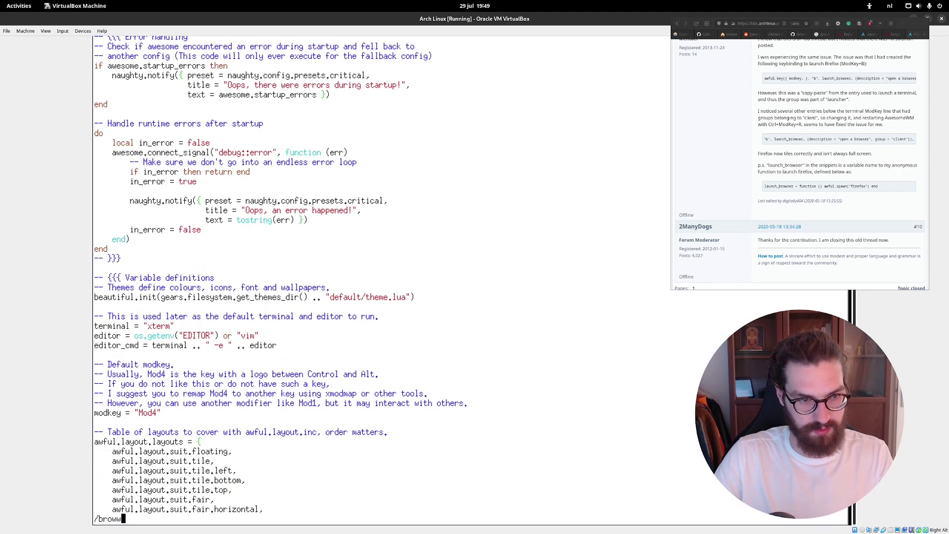
type("s")
key("Return")
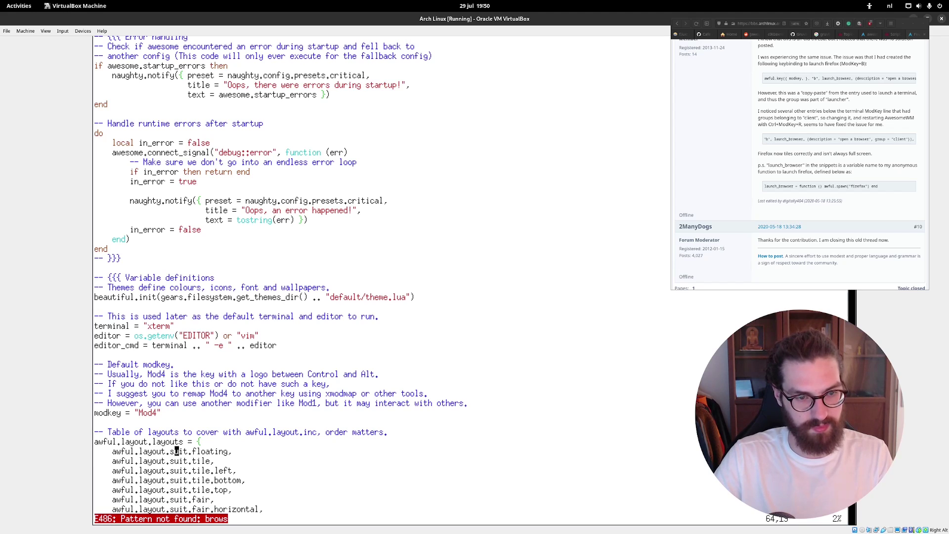
type("/brows")
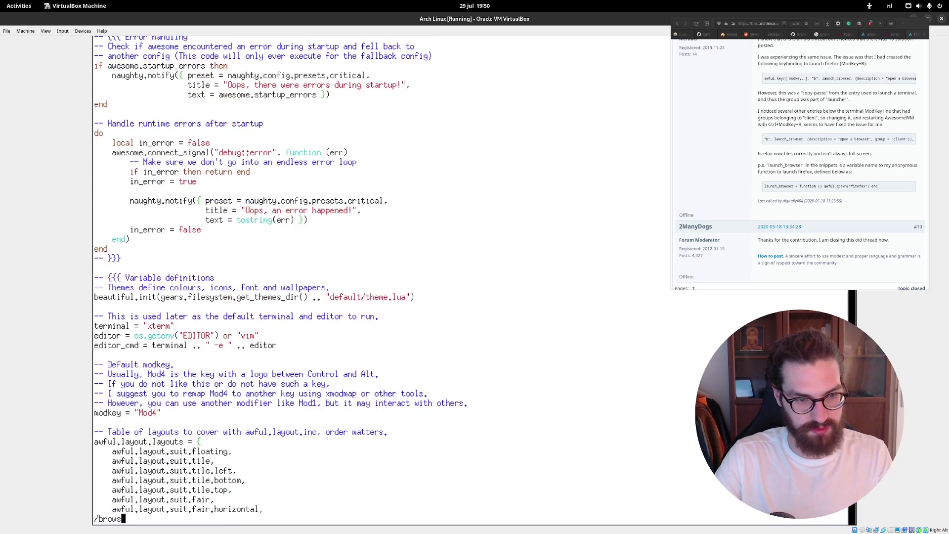
key("Return")
type("/")
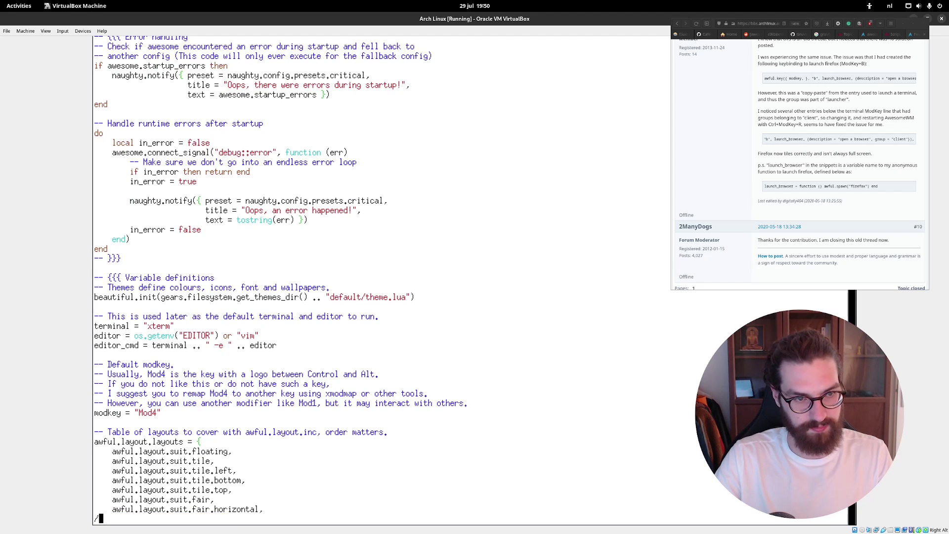
type("firef")
key("Return")
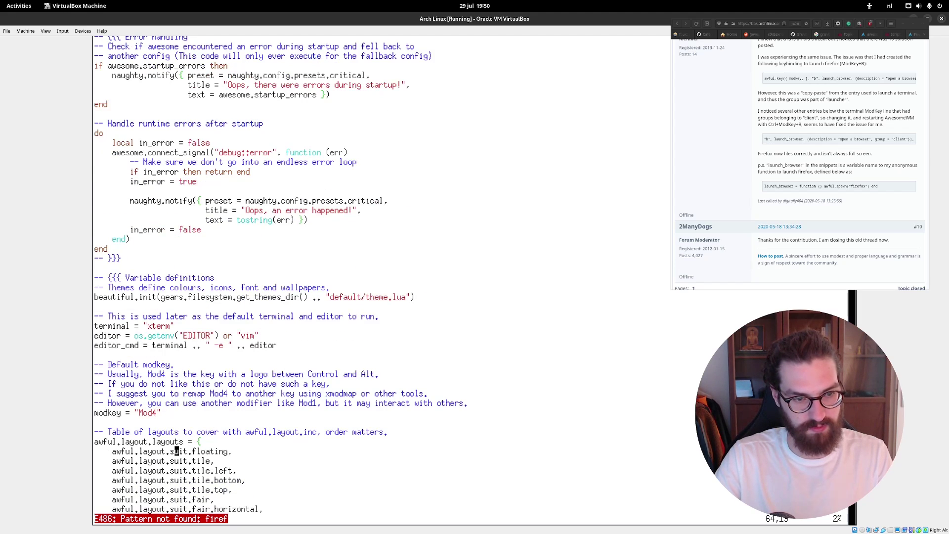
- Scroll through rc.lua to the end and back up to the key bindings
scroll(581, 381, "up", 5)
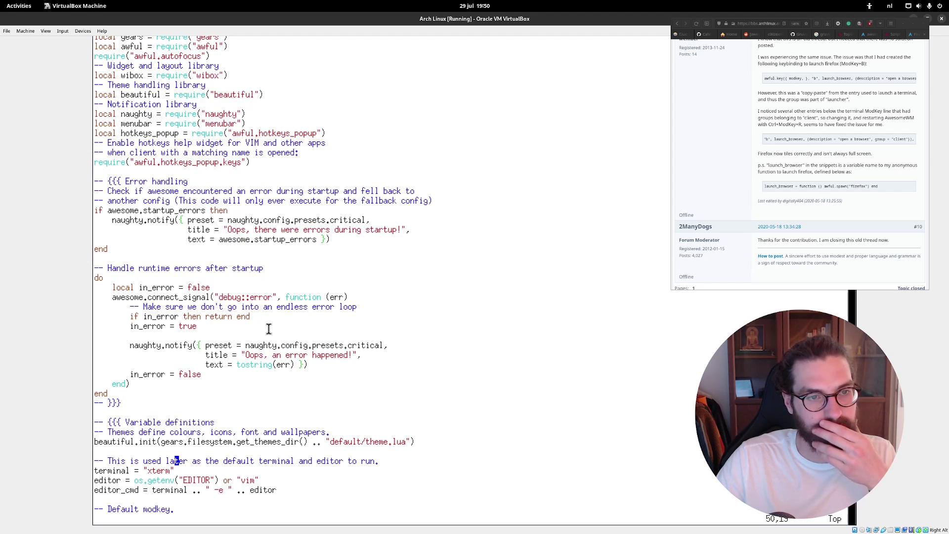
scroll(253, 319, "down", 1)
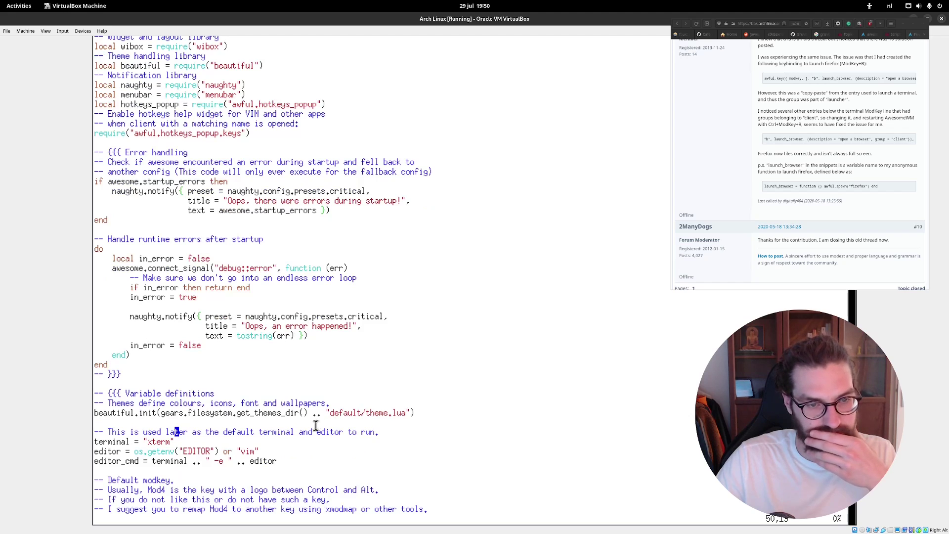
scroll(383, 437, "down", 2)
scroll(218, 396, "down", 4)
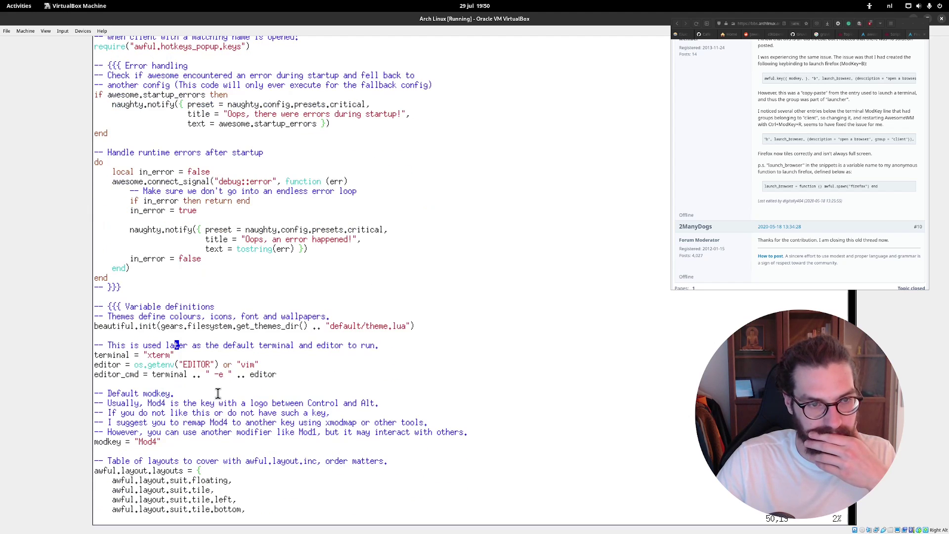
scroll(257, 382, "down", 9)
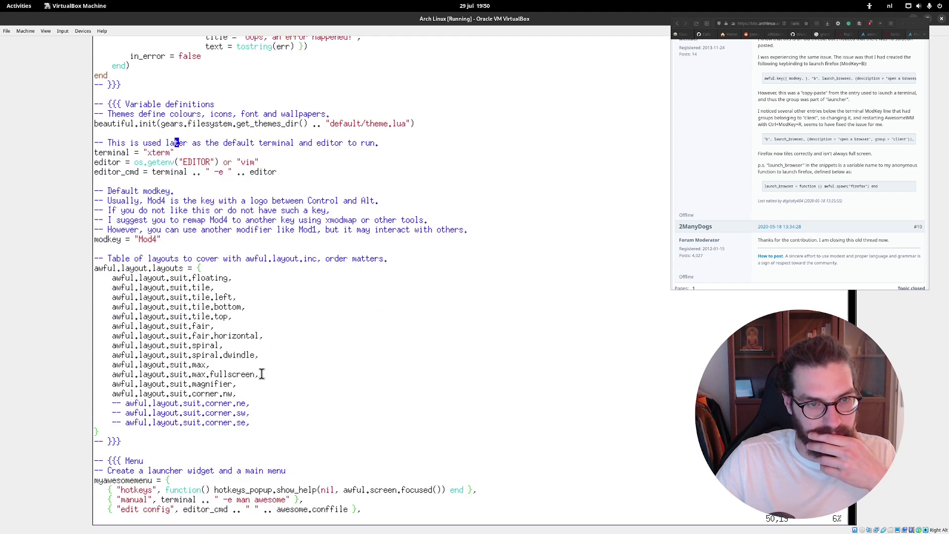
scroll(262, 375, "down", 13)
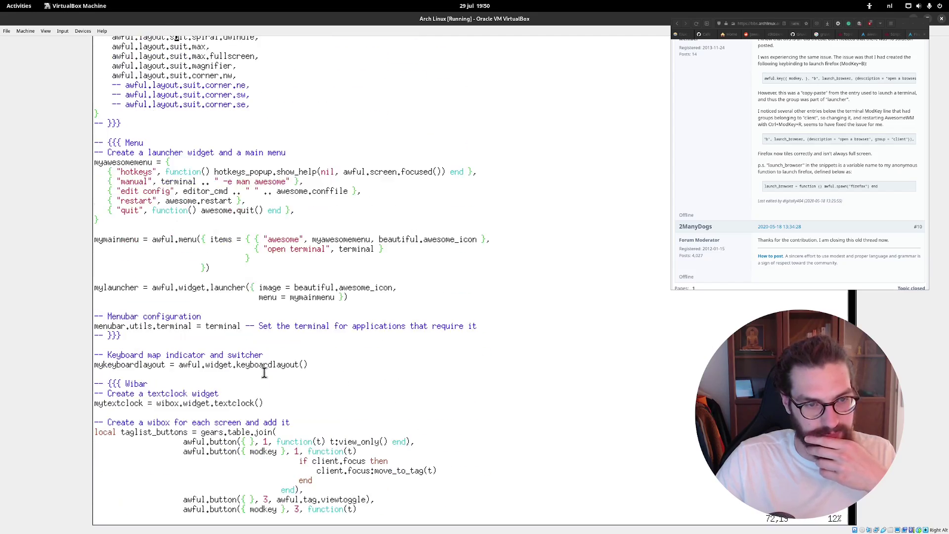
scroll(266, 370, "down", 9)
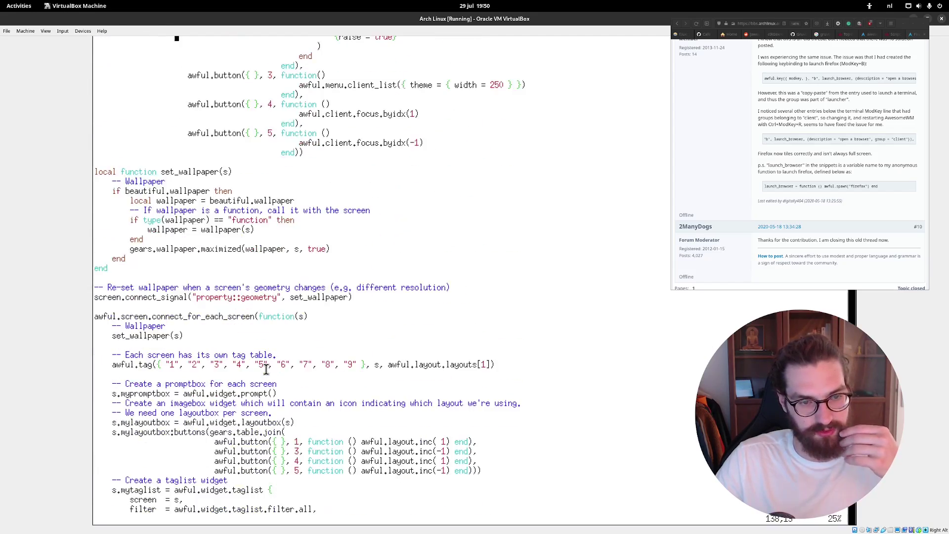
scroll(265, 370, "down", 18)
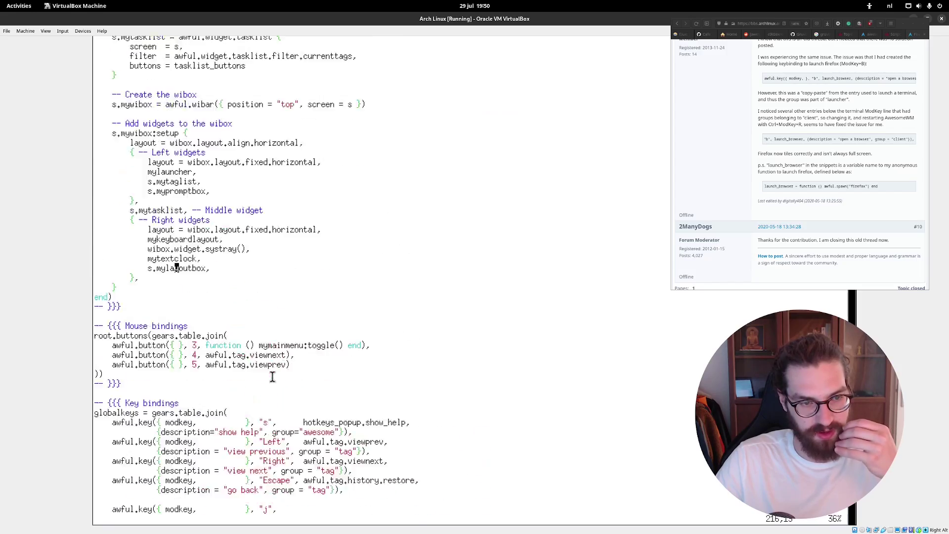
scroll(272, 377, "down", 20)
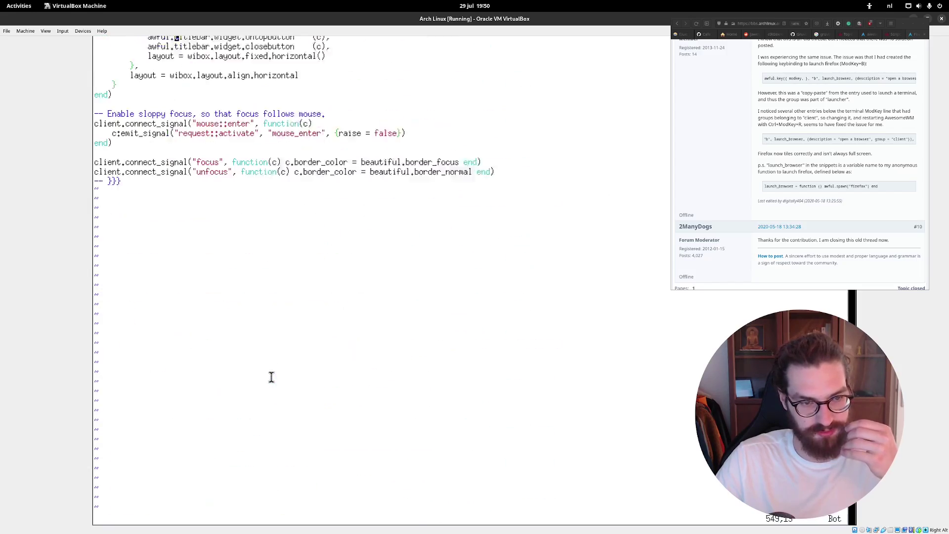
scroll(271, 377, "down", 3)
scroll(271, 377, "up", 20)
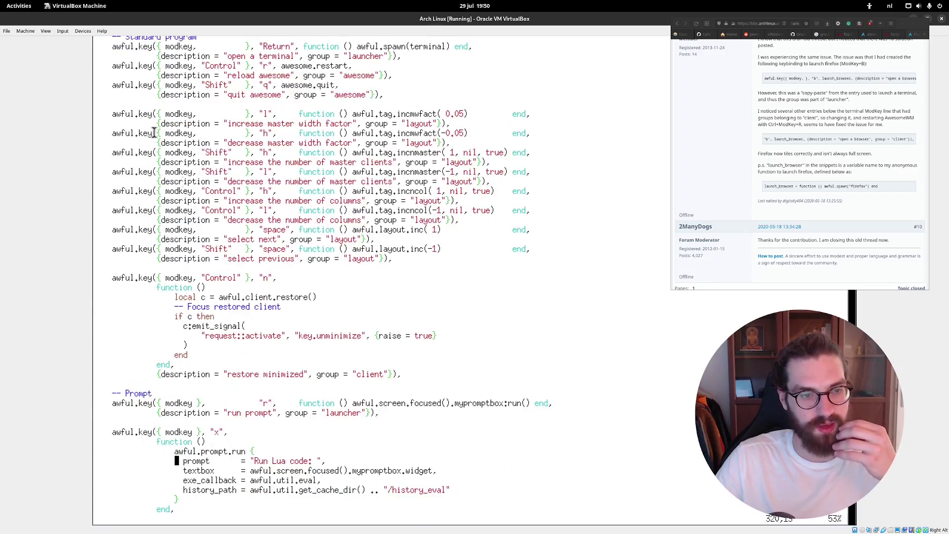
left_click(930, 19)
- Open rc.lua via the awesome menu's awesome > edit config entry, then close vim
key("super+Up")
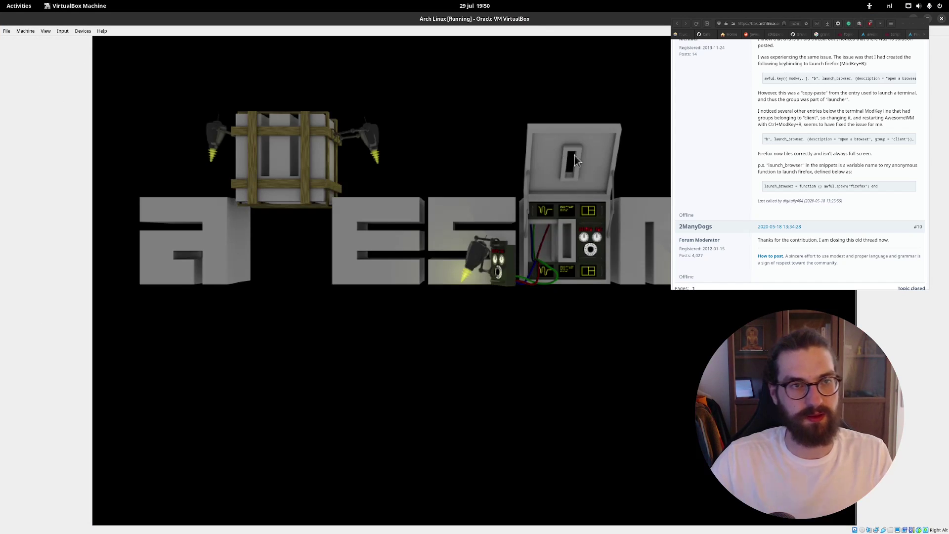
left_click(925, 182)
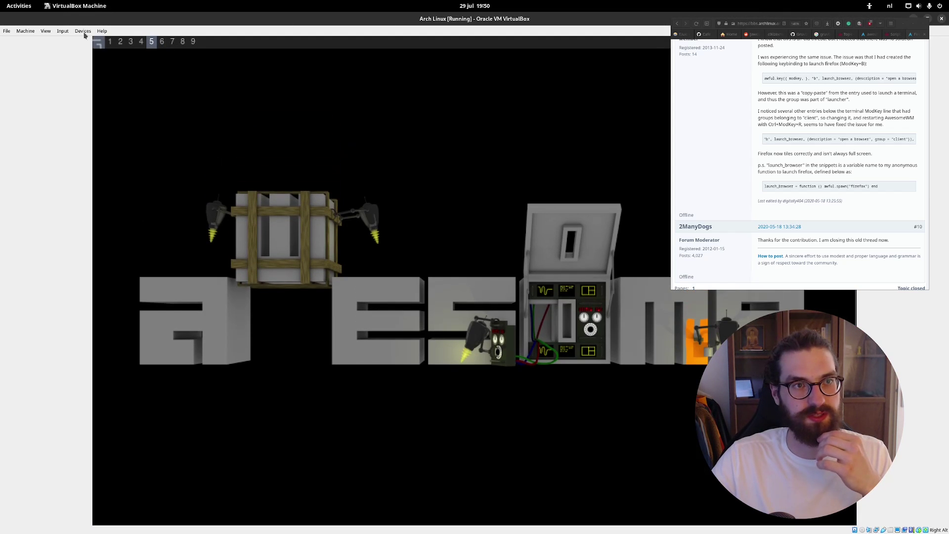
left_click(98, 41)
mouse_move(112, 59)
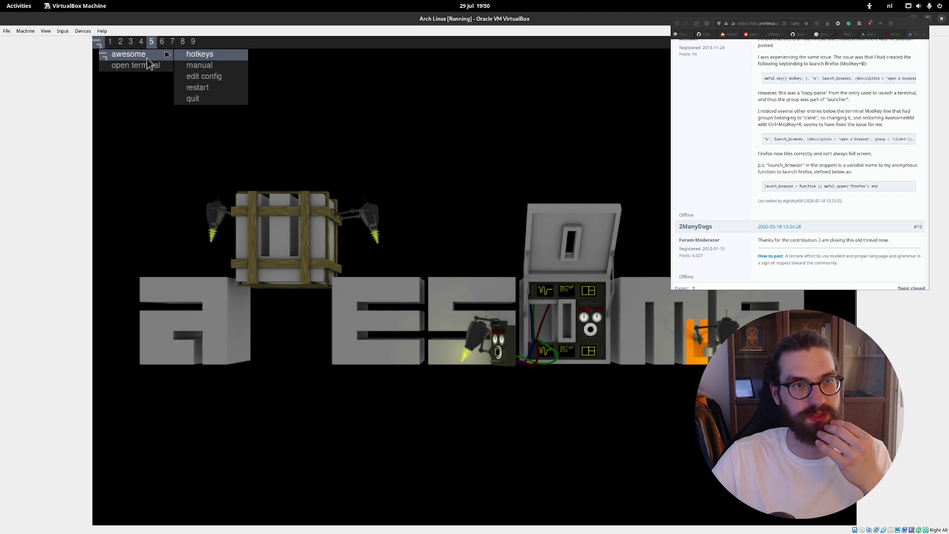
left_click(204, 76)
left_click(445, 55)
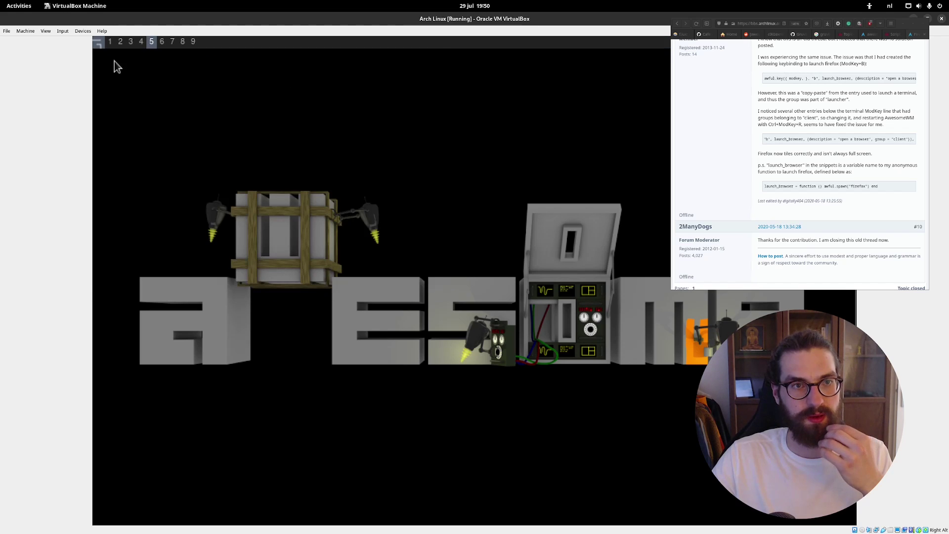
- Launch edit config a second time, scroll up in rc.lua, and close vim again
left_click(100, 47)
mouse_move(126, 55)
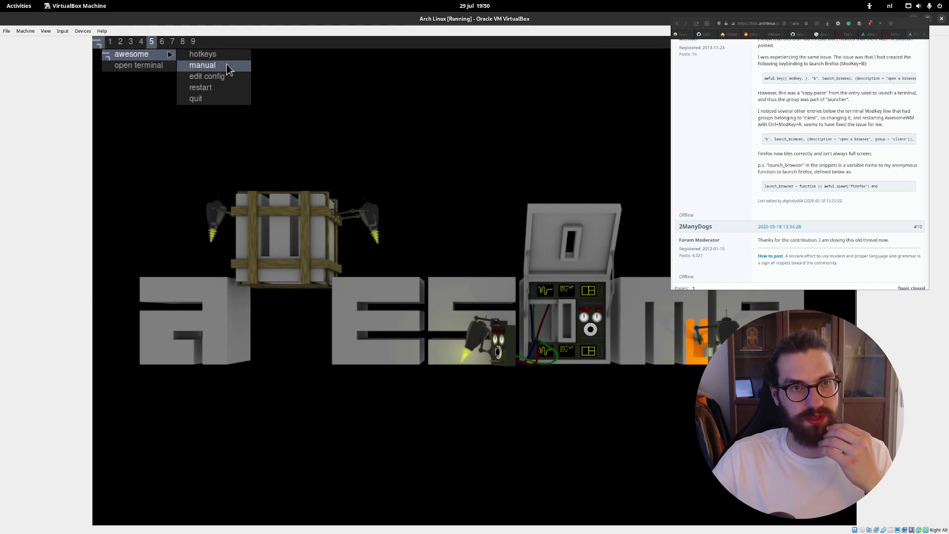
left_click(230, 76)
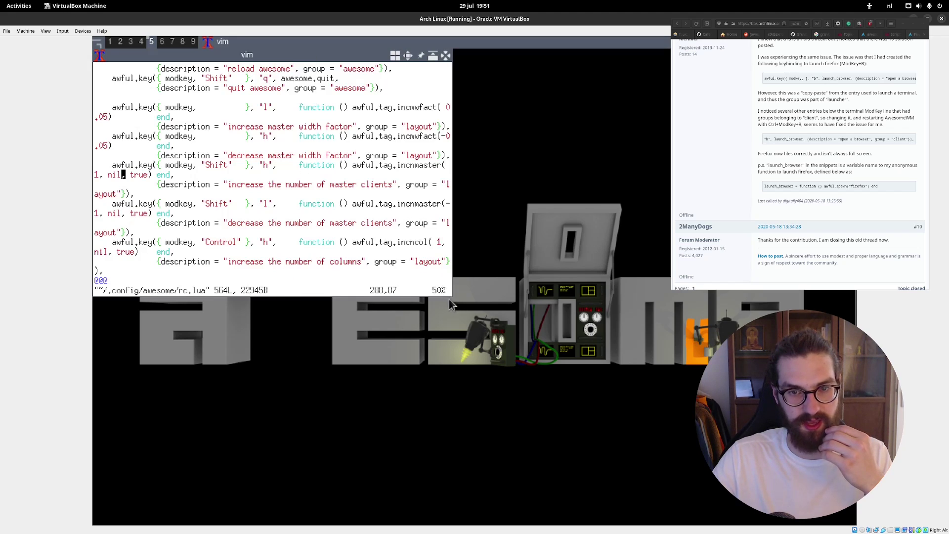
scroll(418, 141, "up", 10)
scroll(417, 141, "up", 2)
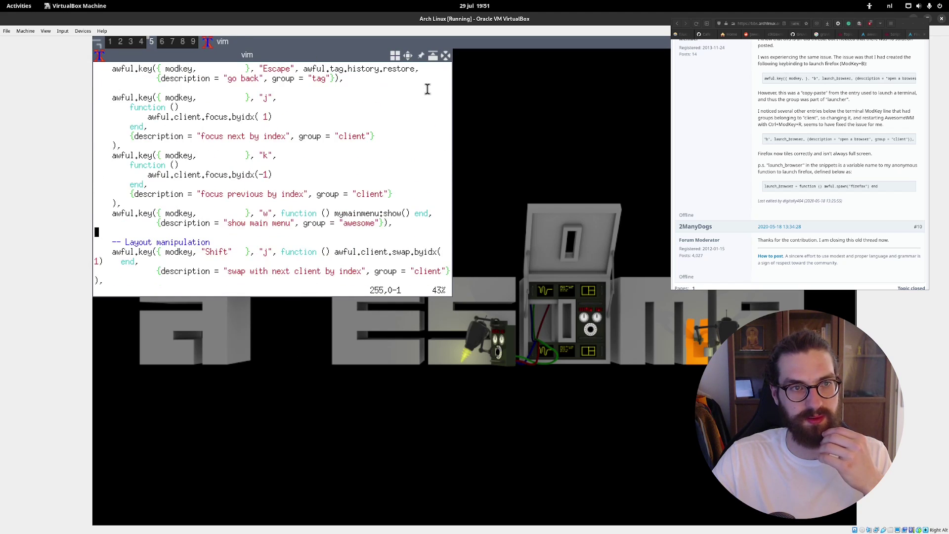
left_click(445, 55)
- Switch to tag 3 and bring up the awesome submenu again
left_click(130, 43)
left_click(102, 46)
mouse_move(118, 52)
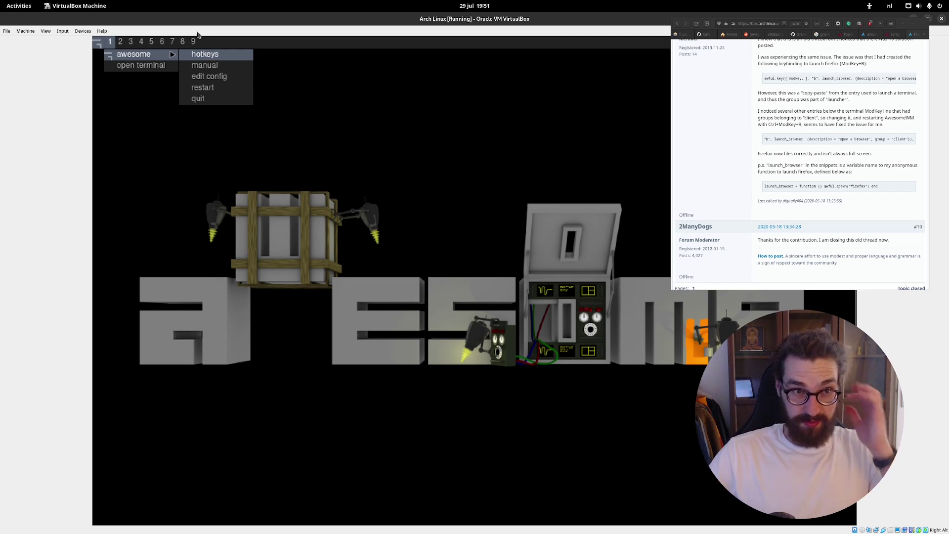
- Back out of the awesome submenu and main menu with Left, Down and Escape
key("Left")
key("Down")
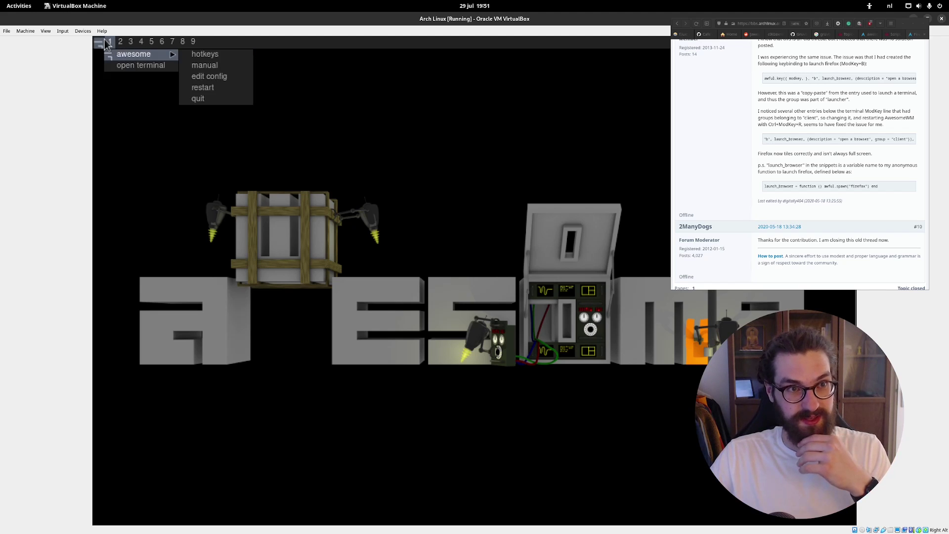
key("Escape")
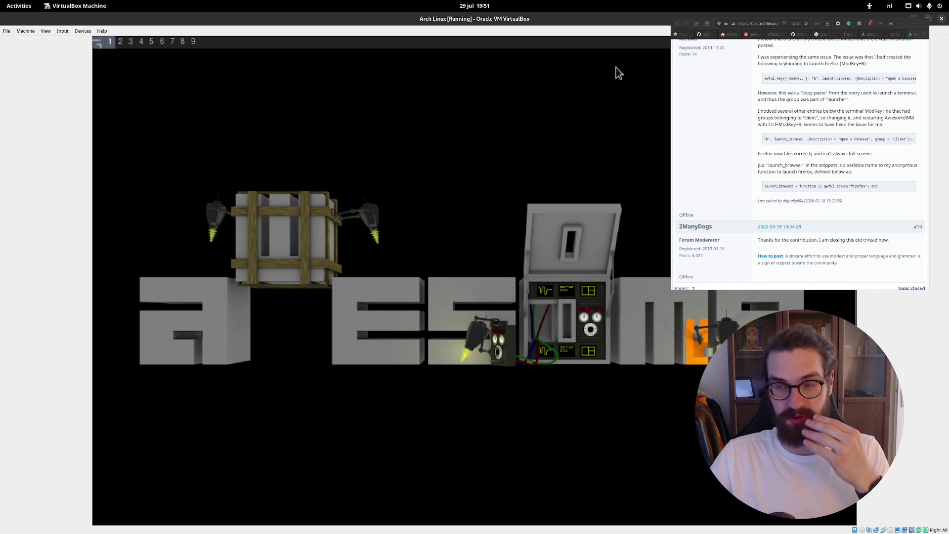